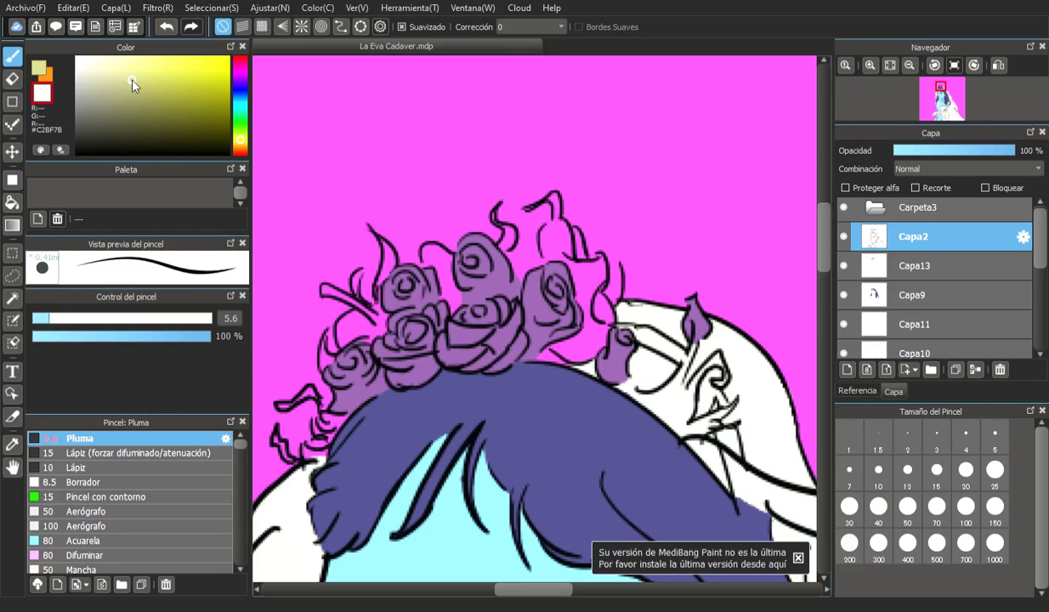
- Add a new layer directly above Capa13 and make the pale yellow-green #C5C280 the active drawing color
{"action": "scroll", "coordinate": [351, 238], "scroll_direction": "up", "scroll_amount": 4}
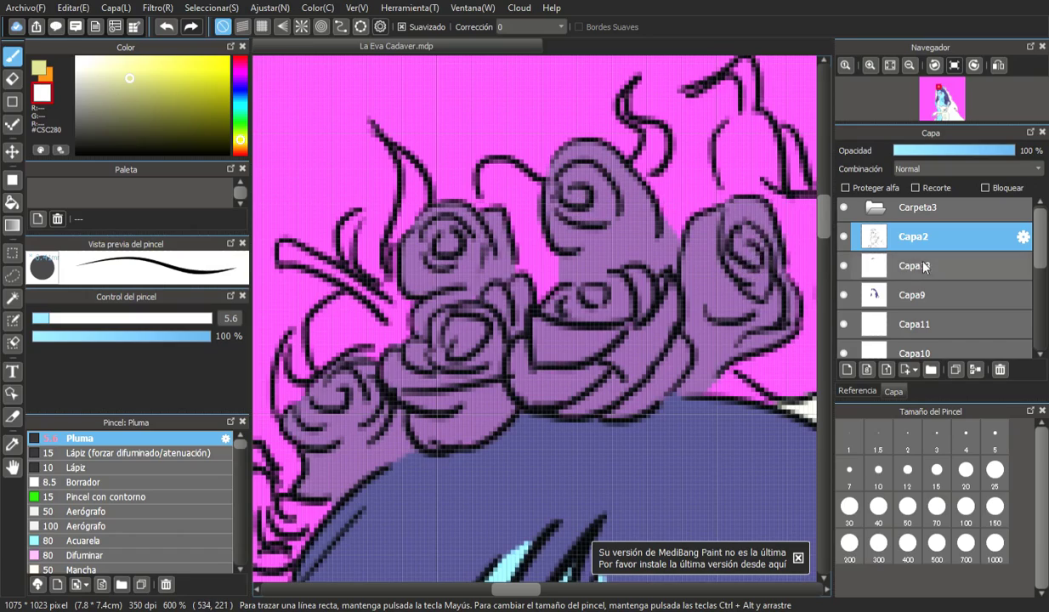
{"action": "left_click", "coordinate": [846, 259]}
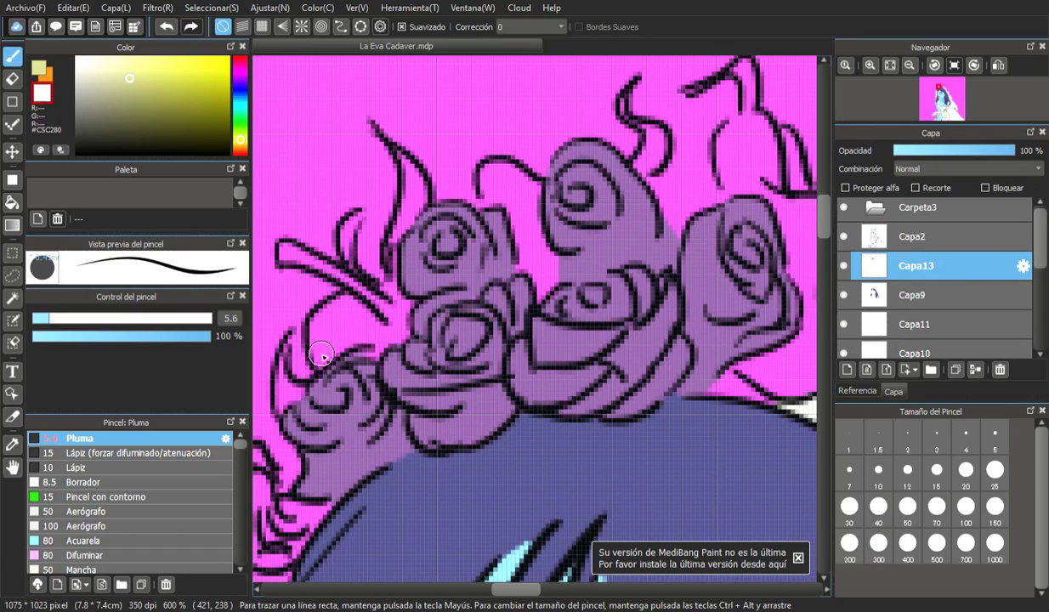
{"action": "left_click", "coordinate": [43, 73]}
{"action": "left_click", "coordinate": [105, 9]}
{"action": "left_click", "coordinate": [119, 22]}
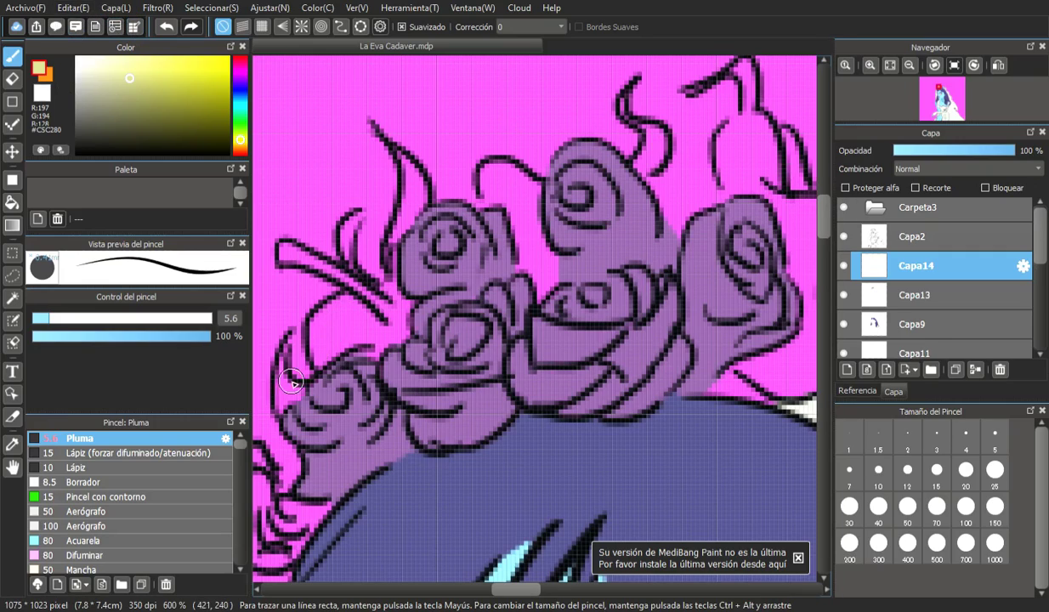
- Set the Pluma pen size to 1.6, undo the test stroke, and move the new layer below Capa13
{"action": "left_click", "coordinate": [37, 320]}
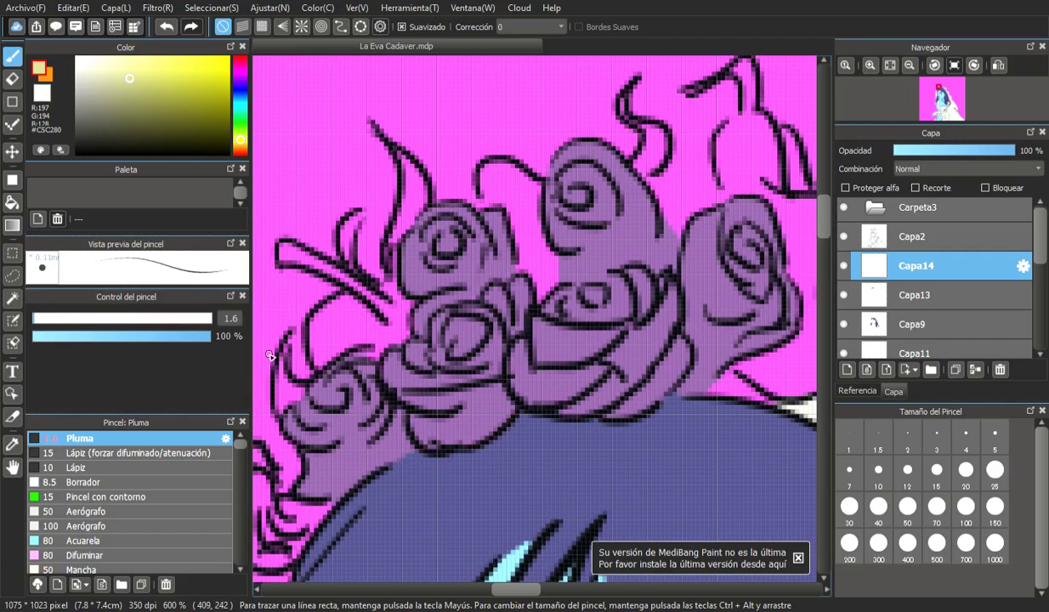
{"action": "left_click_drag", "start_coordinate": [283, 373], "coordinate": [288, 374]}
{"action": "left_click", "coordinate": [172, 28]}
{"action": "left_click_drag", "start_coordinate": [901, 255], "coordinate": [905, 298]}
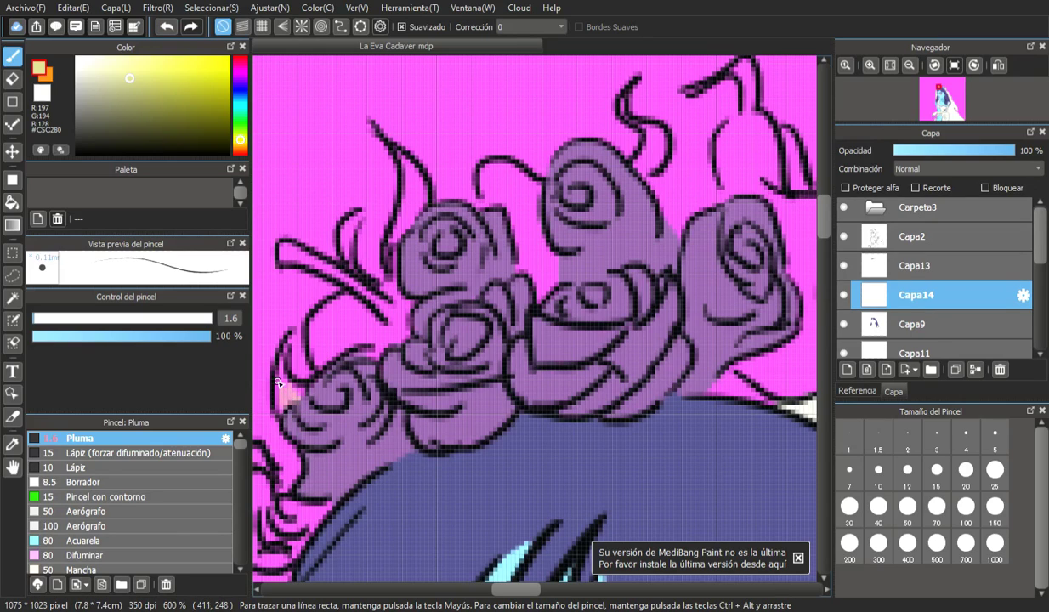
- Fill the small pointed leaf beside the lower-left rose with #C5C280, using pen sizes 3.5 and 2.9
{"action": "scroll", "coordinate": [279, 383], "scroll_direction": "down", "scroll_amount": 1}
{"action": "scroll", "coordinate": [298, 378], "scroll_direction": "up", "scroll_amount": 4}
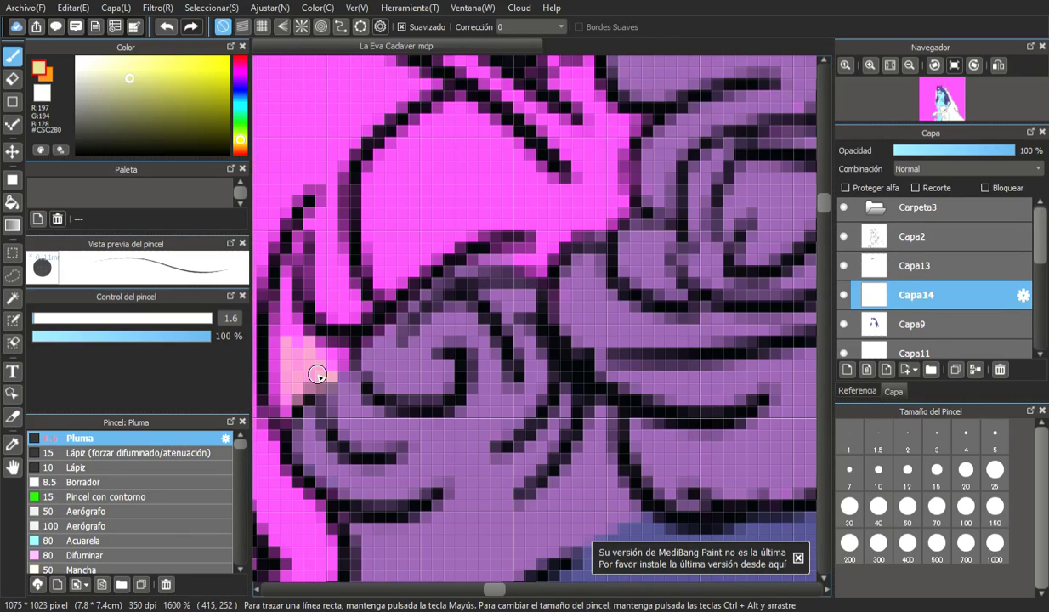
{"action": "left_click", "coordinate": [39, 318]}
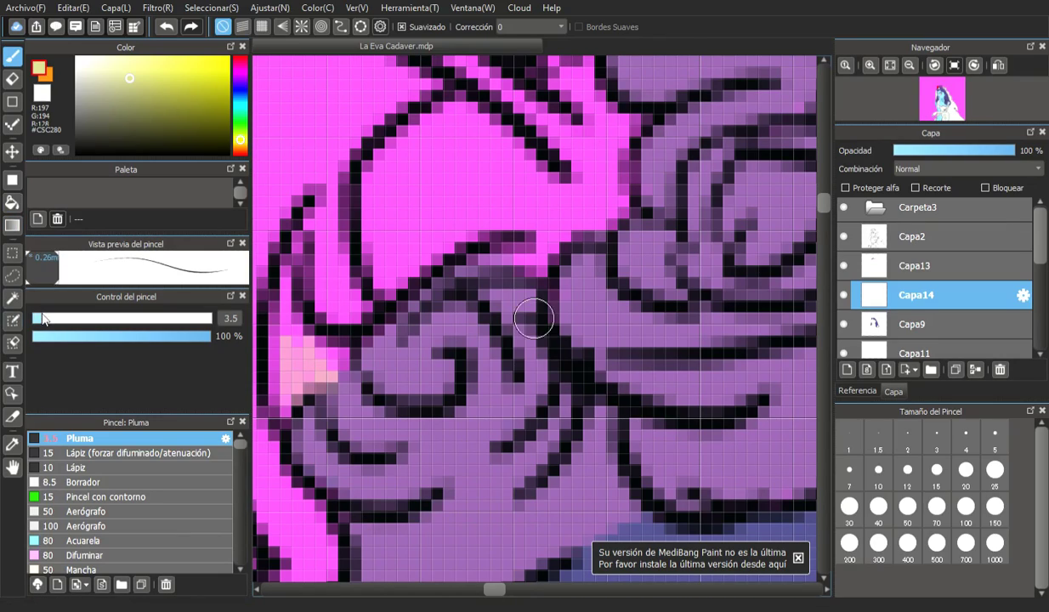
{"action": "left_click_drag", "start_coordinate": [277, 397], "coordinate": [272, 300]}
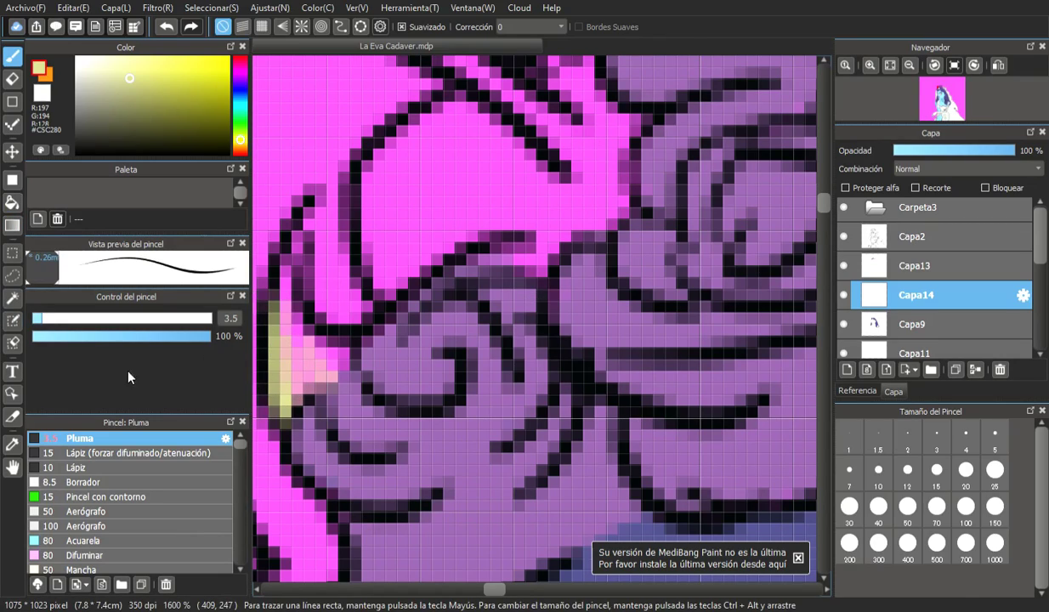
{"action": "left_click_drag", "start_coordinate": [49, 319], "coordinate": [37, 320]}
{"action": "mouse_move", "coordinate": [282, 296]}
{"action": "left_mouse_down"}
{"action": "mouse_move", "coordinate": [289, 242]}
{"action": "mouse_move", "coordinate": [287, 381]}
{"action": "mouse_move", "coordinate": [341, 358]}
{"action": "mouse_move", "coordinate": [281, 355]}
{"action": "mouse_move", "coordinate": [298, 403]}
{"action": "mouse_move", "coordinate": [323, 375]}
{"action": "mouse_move", "coordinate": [339, 380]}
{"action": "left_mouse_up"}
{"action": "scroll", "coordinate": [339, 379], "scroll_direction": "down", "scroll_amount": 7}
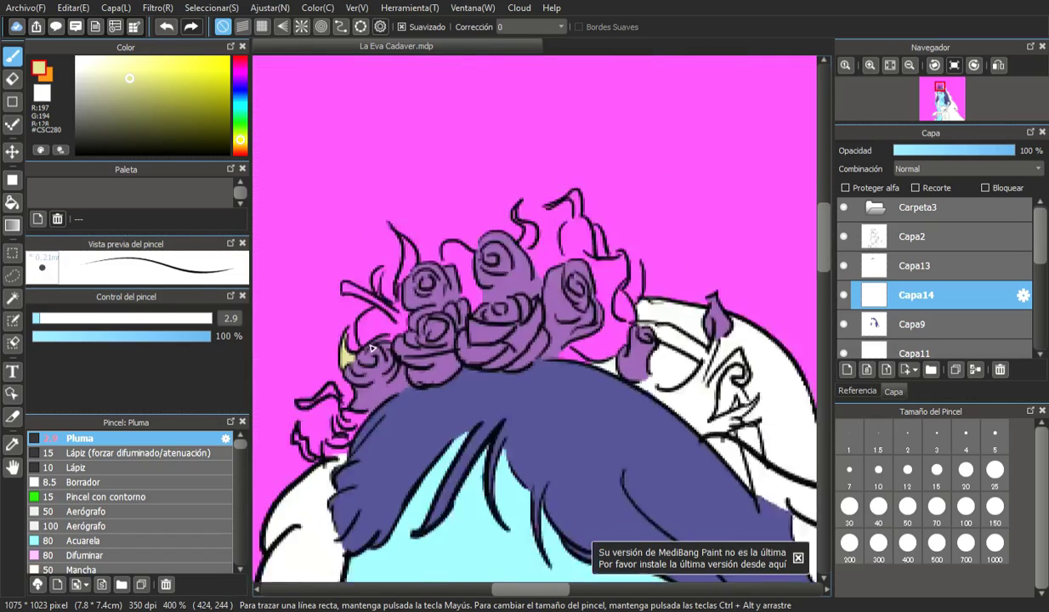
- Repaint the small leaf in #CDCA9F and fill most of the rounded leaf above it with the pen at size 6.6
{"action": "scroll", "coordinate": [375, 344], "scroll_direction": "up", "scroll_amount": 2}
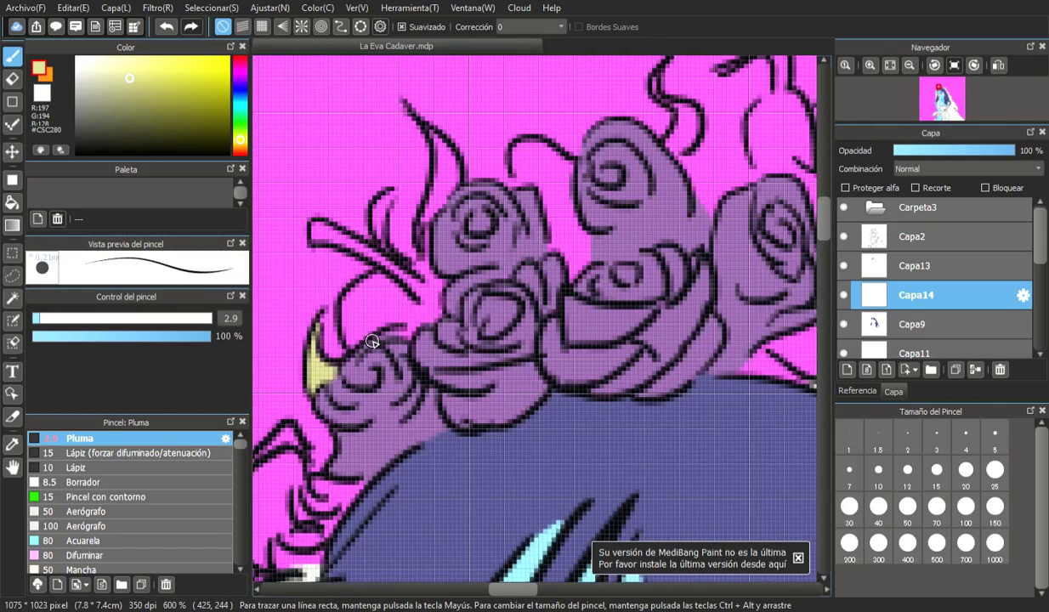
{"action": "left_click", "coordinate": [109, 76]}
{"action": "left_click_drag", "start_coordinate": [323, 376], "coordinate": [315, 367]}
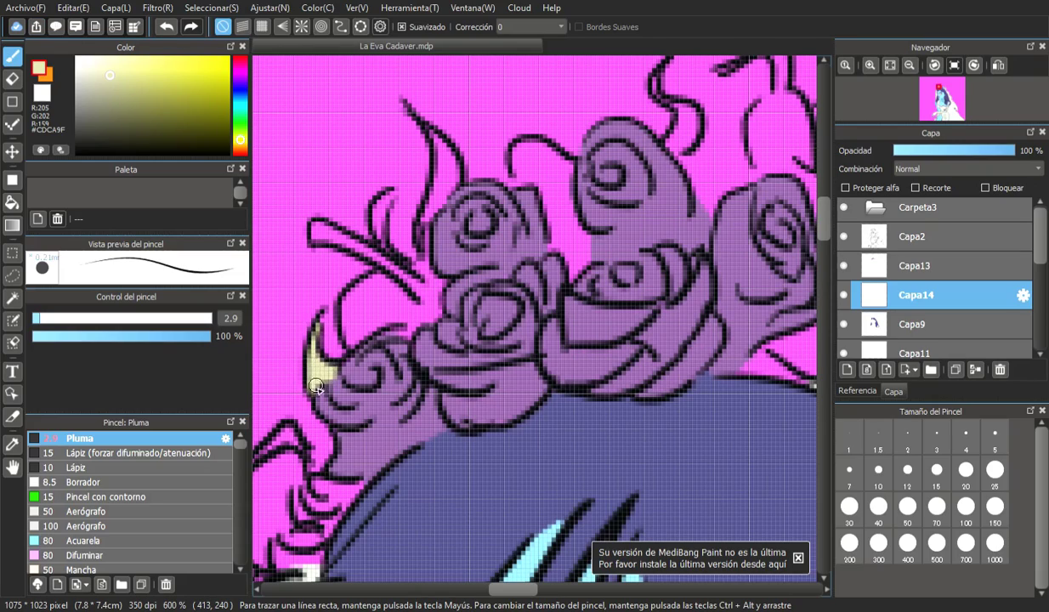
{"action": "mouse_move", "coordinate": [316, 369]}
{"action": "left_mouse_down"}
{"action": "mouse_move", "coordinate": [313, 343]}
{"action": "mouse_move", "coordinate": [348, 315]}
{"action": "mouse_move", "coordinate": [336, 299]}
{"action": "mouse_move", "coordinate": [375, 290]}
{"action": "mouse_move", "coordinate": [372, 267]}
{"action": "mouse_move", "coordinate": [383, 306]}
{"action": "left_mouse_up"}
{"action": "left_click", "coordinate": [55, 320]}
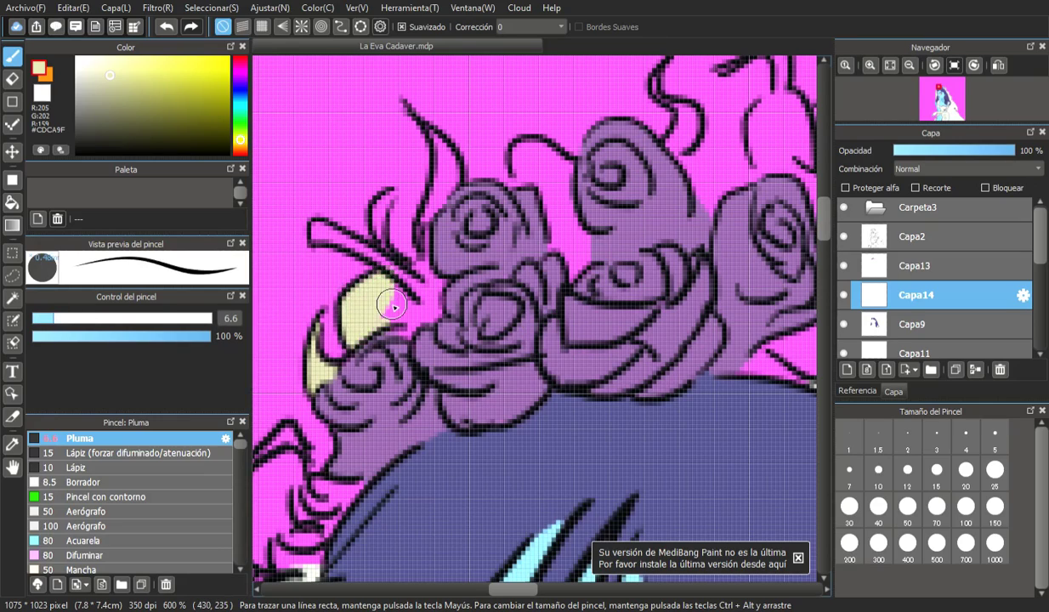
- Change the drawing color to #BCBA9F and repaint the small leaf and the rounded leaf with pen size 3.1
{"action": "scroll", "coordinate": [430, 275], "scroll_direction": "down", "scroll_amount": 4}
{"action": "scroll", "coordinate": [456, 264], "scroll_direction": "up", "scroll_amount": 1}
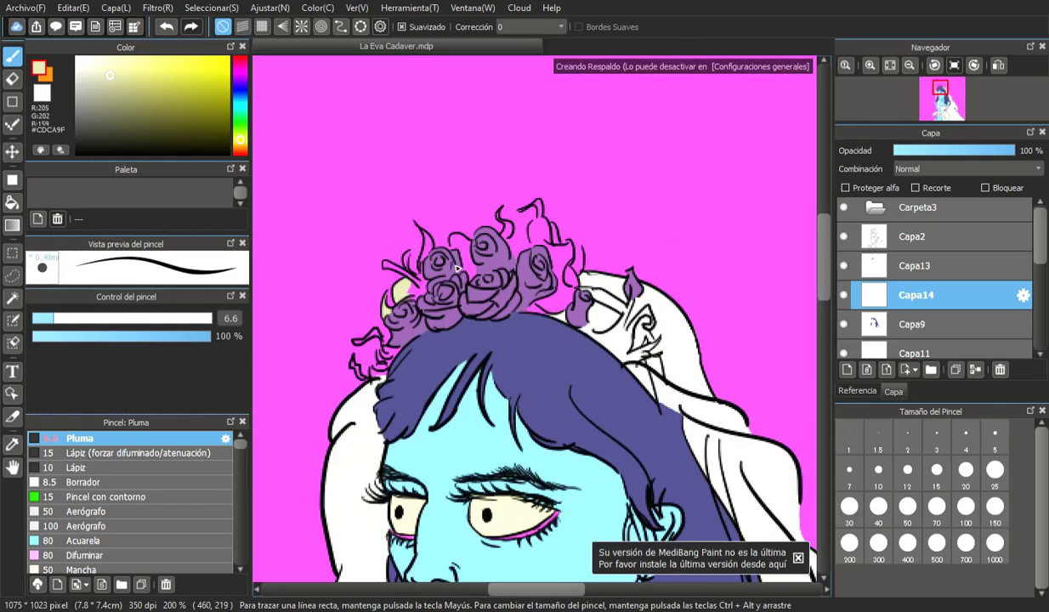
{"action": "left_click", "coordinate": [99, 83]}
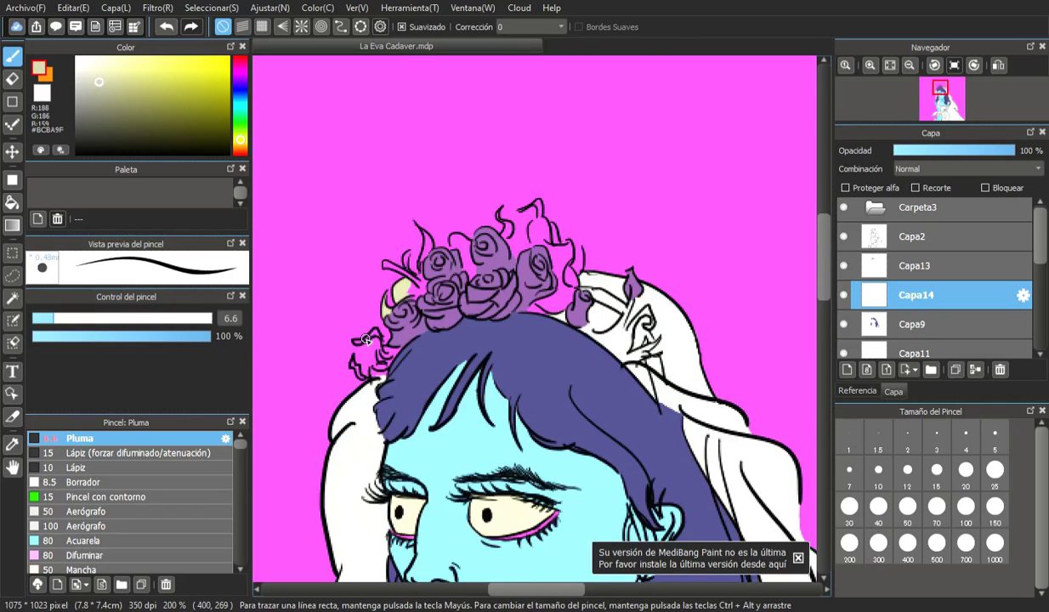
{"action": "scroll", "coordinate": [366, 339], "scroll_direction": "up", "scroll_amount": 4}
{"action": "left_click_drag", "start_coordinate": [419, 283], "coordinate": [406, 262]}
{"action": "left_click_drag", "start_coordinate": [47, 317], "coordinate": [39, 317]}
{"action": "mouse_move", "coordinate": [426, 248]}
{"action": "left_mouse_down"}
{"action": "mouse_move", "coordinate": [393, 228]}
{"action": "mouse_move", "coordinate": [399, 297]}
{"action": "mouse_move", "coordinate": [429, 289]}
{"action": "left_mouse_up"}
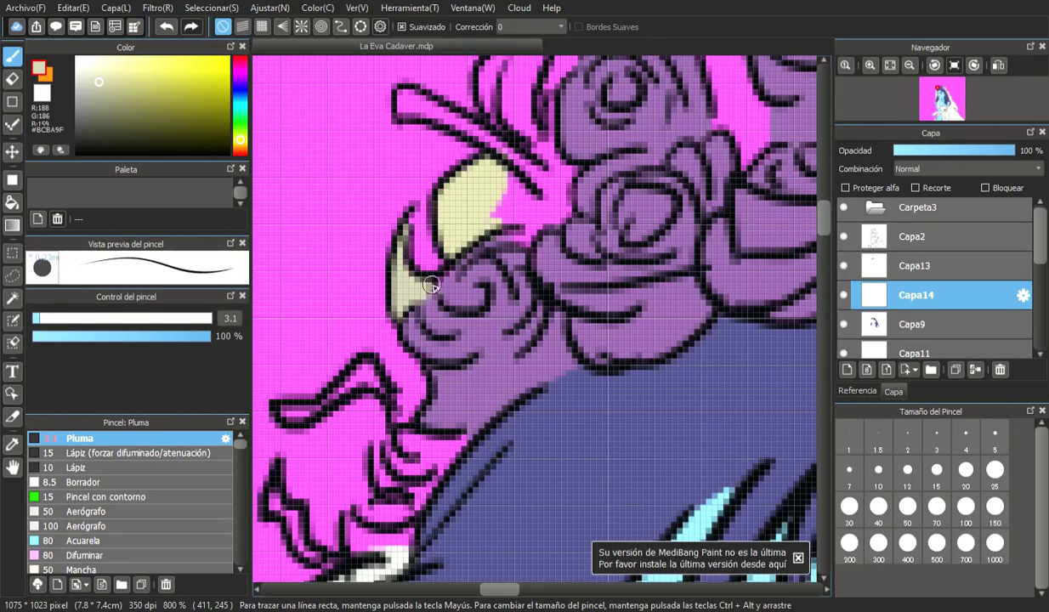
{"action": "mouse_move", "coordinate": [453, 224]}
{"action": "left_mouse_down"}
{"action": "mouse_move", "coordinate": [483, 168]}
{"action": "mouse_move", "coordinate": [484, 184]}
{"action": "mouse_move", "coordinate": [466, 183]}
{"action": "left_mouse_up"}
- With pen size 7.6, fill the rest of the rounded leaf, the branch above it, the small curled leaf and the gap beside the roses
{"action": "scroll", "coordinate": [553, 128], "scroll_direction": "down", "scroll_amount": 4}
{"action": "scroll", "coordinate": [547, 152], "scroll_direction": "up", "scroll_amount": 1}
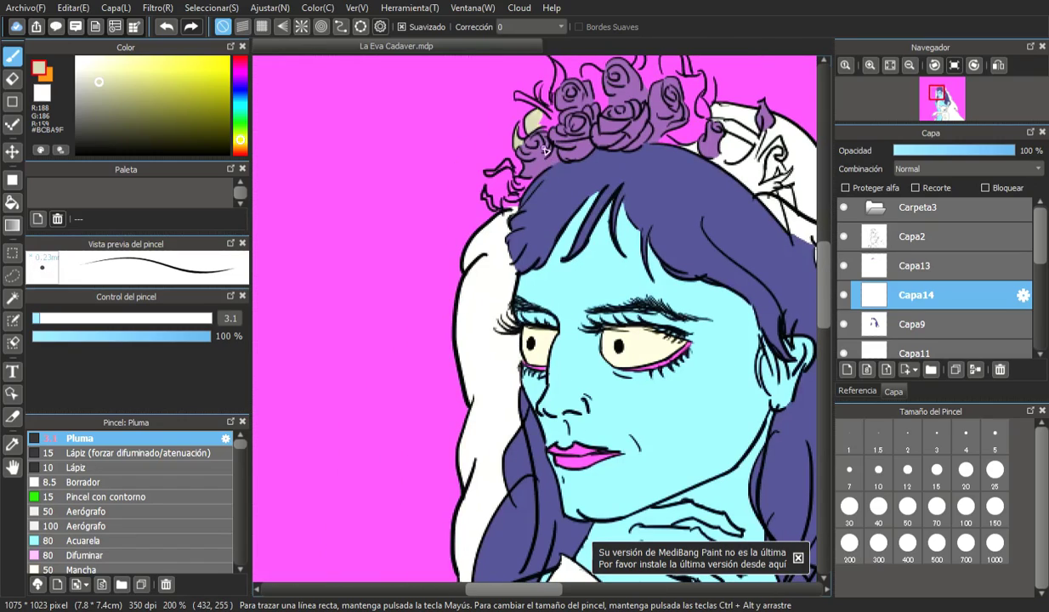
{"action": "scroll", "coordinate": [483, 162], "scroll_direction": "up", "scroll_amount": 4}
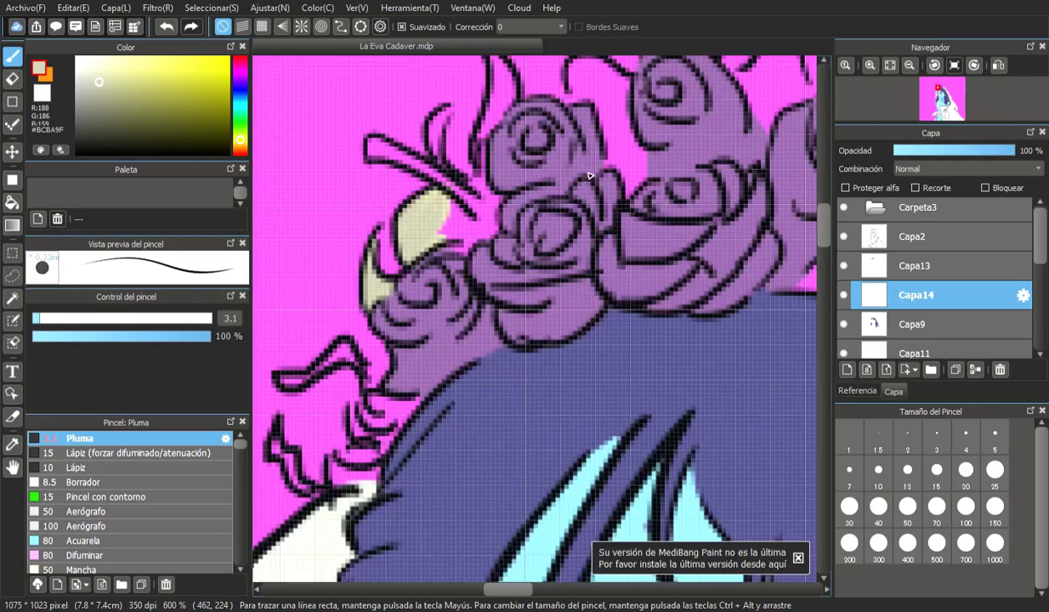
{"action": "left_click_drag", "start_coordinate": [46, 318], "coordinate": [57, 318]}
{"action": "mouse_move", "coordinate": [407, 219]}
{"action": "left_mouse_down"}
{"action": "mouse_move", "coordinate": [398, 246]}
{"action": "mouse_move", "coordinate": [433, 245]}
{"action": "mouse_move", "coordinate": [447, 264]}
{"action": "left_mouse_up"}
{"action": "mouse_move", "coordinate": [344, 142]}
{"action": "left_mouse_down"}
{"action": "mouse_move", "coordinate": [398, 144]}
{"action": "mouse_move", "coordinate": [346, 140]}
{"action": "mouse_move", "coordinate": [418, 179]}
{"action": "mouse_move", "coordinate": [419, 159]}
{"action": "mouse_move", "coordinate": [430, 192]}
{"action": "left_mouse_up"}
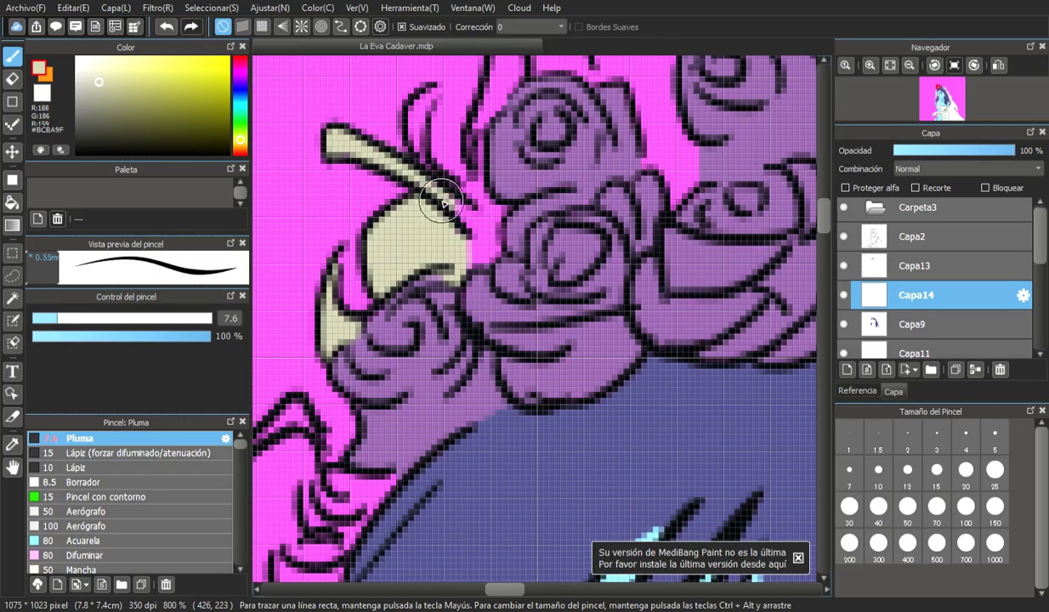
{"action": "mouse_move", "coordinate": [423, 104]}
{"action": "left_mouse_down"}
{"action": "mouse_move", "coordinate": [417, 90]}
{"action": "mouse_move", "coordinate": [412, 119]}
{"action": "left_mouse_up"}
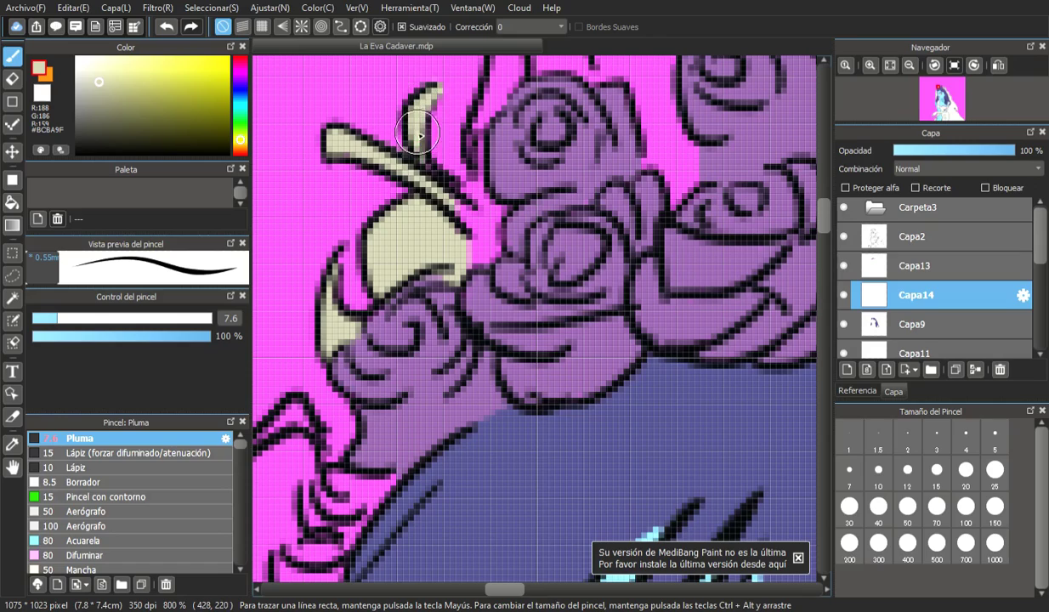
{"action": "mouse_move", "coordinate": [478, 226]}
{"action": "left_mouse_down"}
{"action": "mouse_move", "coordinate": [500, 250]}
{"action": "mouse_move", "coordinate": [499, 215]}
{"action": "left_mouse_up"}
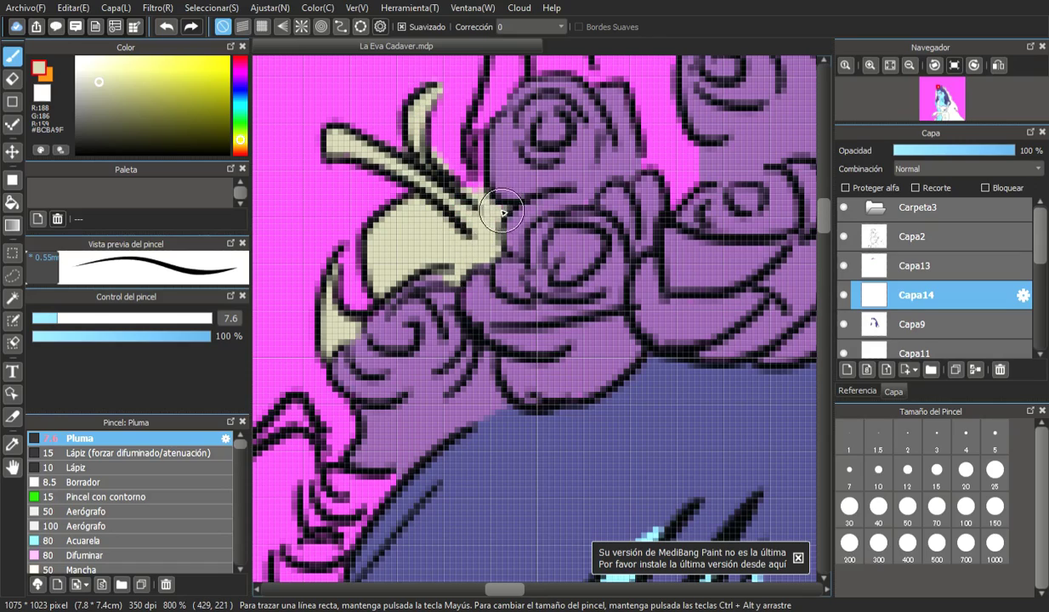
- Fill the tall pointed leaf by the upper-left rose and the leaf between the two upper roses, using pen sizes 2.2 and 6.6
{"action": "left_click_drag", "start_coordinate": [827, 223], "coordinate": [828, 212]}
{"action": "left_click_drag", "start_coordinate": [44, 318], "coordinate": [36, 318]}
{"action": "mouse_move", "coordinate": [473, 152]}
{"action": "left_mouse_down"}
{"action": "mouse_move", "coordinate": [507, 193]}
{"action": "mouse_move", "coordinate": [489, 162]}
{"action": "mouse_move", "coordinate": [498, 207]}
{"action": "mouse_move", "coordinate": [504, 180]}
{"action": "left_mouse_up"}
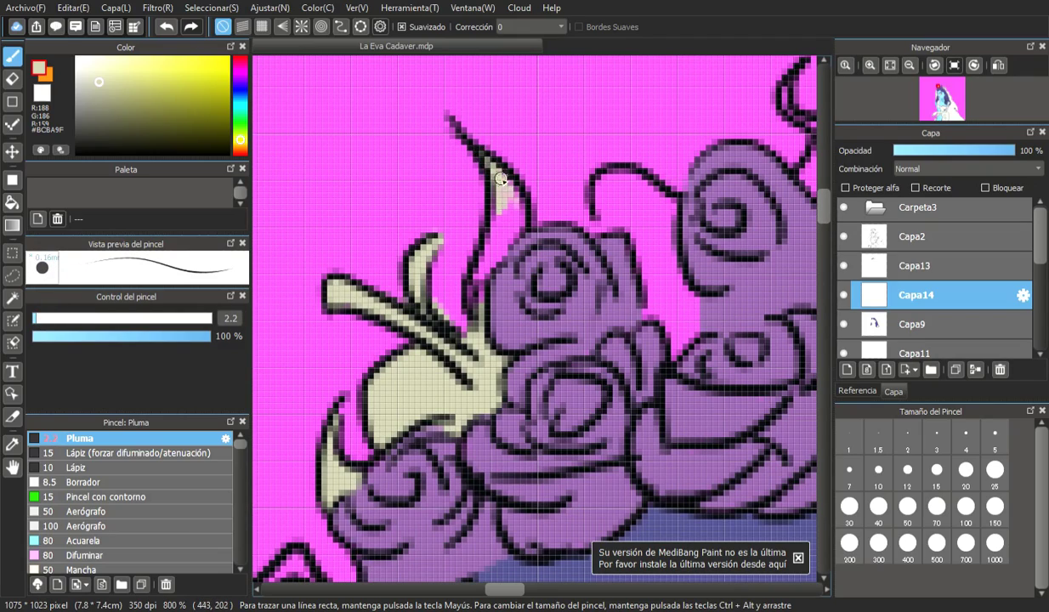
{"action": "left_click", "coordinate": [53, 318]}
{"action": "mouse_move", "coordinate": [504, 218]}
{"action": "left_mouse_down"}
{"action": "mouse_move", "coordinate": [485, 187]}
{"action": "mouse_move", "coordinate": [498, 219]}
{"action": "mouse_move", "coordinate": [489, 200]}
{"action": "mouse_move", "coordinate": [509, 214]}
{"action": "mouse_move", "coordinate": [493, 183]}
{"action": "mouse_move", "coordinate": [477, 256]}
{"action": "mouse_move", "coordinate": [498, 238]}
{"action": "mouse_move", "coordinate": [463, 291]}
{"action": "mouse_move", "coordinate": [476, 220]}
{"action": "mouse_move", "coordinate": [467, 226]}
{"action": "left_mouse_up"}
{"action": "left_click_drag", "start_coordinate": [508, 588], "coordinate": [518, 591]}
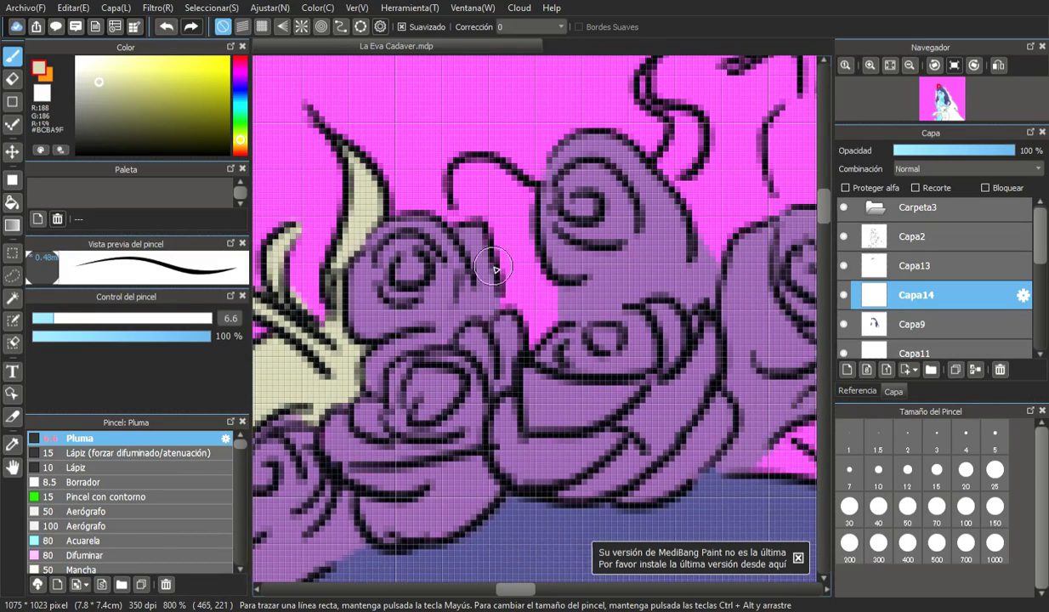
{"action": "mouse_move", "coordinate": [477, 213]}
{"action": "left_mouse_down"}
{"action": "mouse_move", "coordinate": [464, 190]}
{"action": "mouse_move", "coordinate": [473, 170]}
{"action": "mouse_move", "coordinate": [468, 202]}
{"action": "mouse_move", "coordinate": [477, 178]}
{"action": "mouse_move", "coordinate": [502, 188]}
{"action": "mouse_move", "coordinate": [508, 178]}
{"action": "mouse_move", "coordinate": [529, 211]}
{"action": "mouse_move", "coordinate": [483, 222]}
{"action": "mouse_move", "coordinate": [500, 201]}
{"action": "mouse_move", "coordinate": [501, 258]}
{"action": "mouse_move", "coordinate": [533, 247]}
{"action": "mouse_move", "coordinate": [519, 283]}
{"action": "mouse_move", "coordinate": [521, 328]}
{"action": "mouse_move", "coordinate": [531, 312]}
{"action": "mouse_move", "coordinate": [536, 343]}
{"action": "left_mouse_up"}
- Fill the curling tendril above the tallest rose, using pen size 2.2 for its thin tip and 5.5 for its wider base
{"action": "left_click_drag", "start_coordinate": [516, 590], "coordinate": [534, 589]}
{"action": "scroll", "coordinate": [797, 199], "scroll_direction": "up", "scroll_amount": 4}
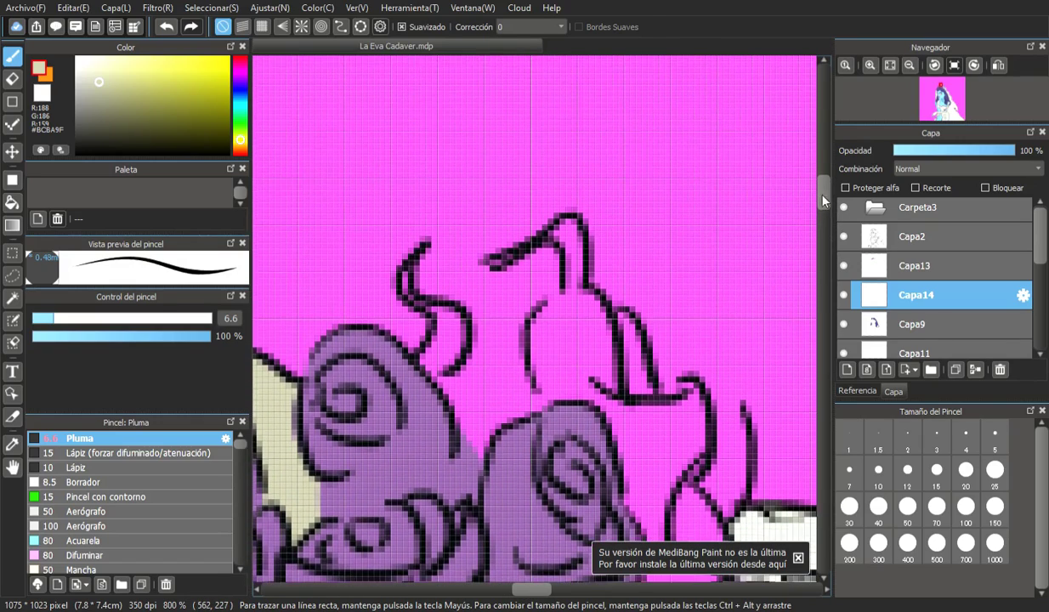
{"action": "left_click", "coordinate": [47, 320]}
{"action": "left_click_drag", "start_coordinate": [47, 320], "coordinate": [35, 320]}
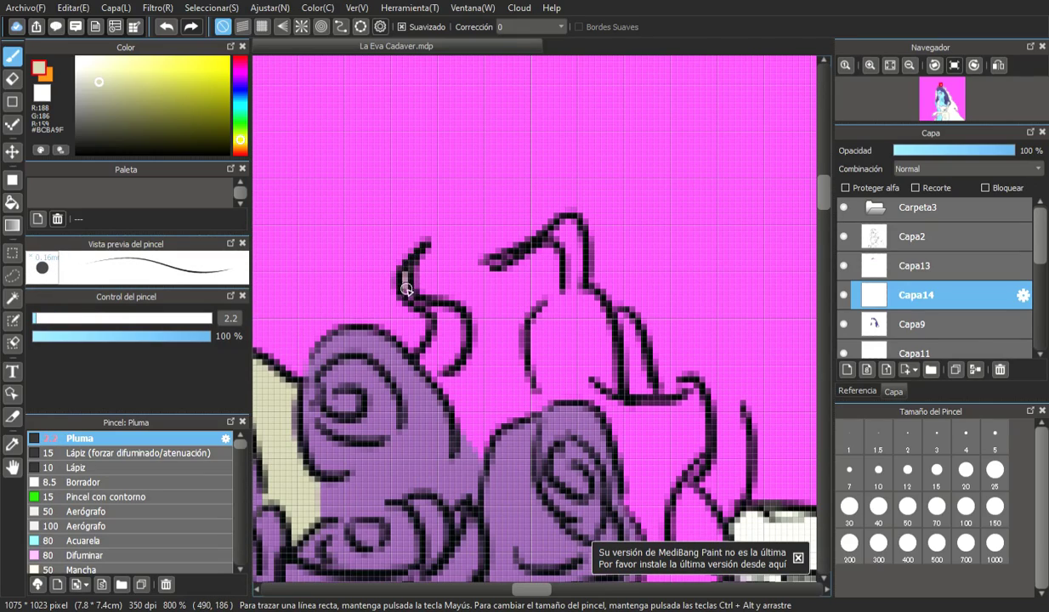
{"action": "mouse_move", "coordinate": [406, 291]}
{"action": "left_mouse_down"}
{"action": "mouse_move", "coordinate": [405, 272]}
{"action": "mouse_move", "coordinate": [436, 312]}
{"action": "left_mouse_up"}
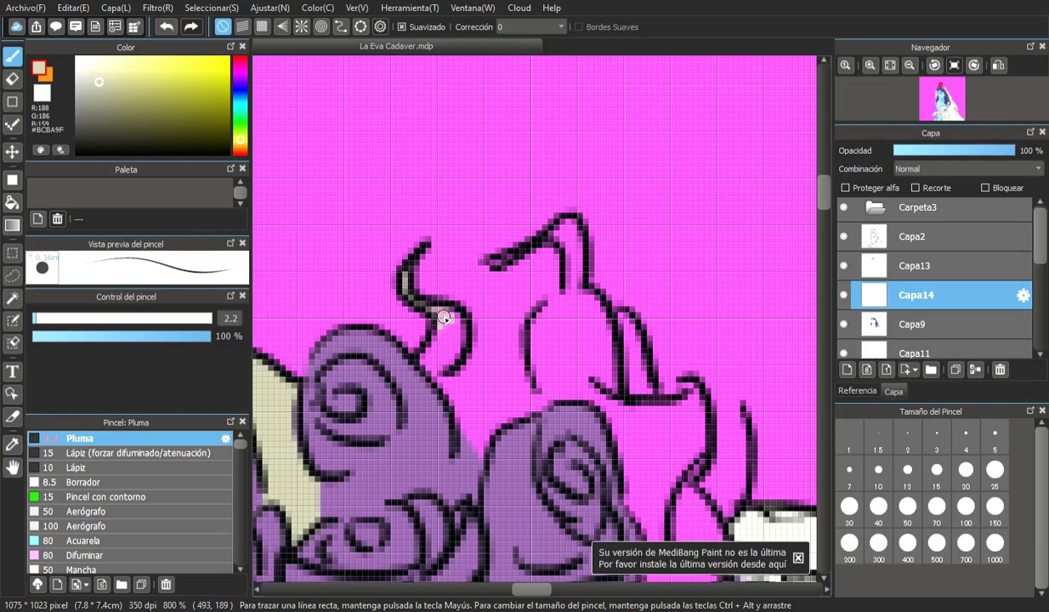
{"action": "left_click", "coordinate": [57, 319]}
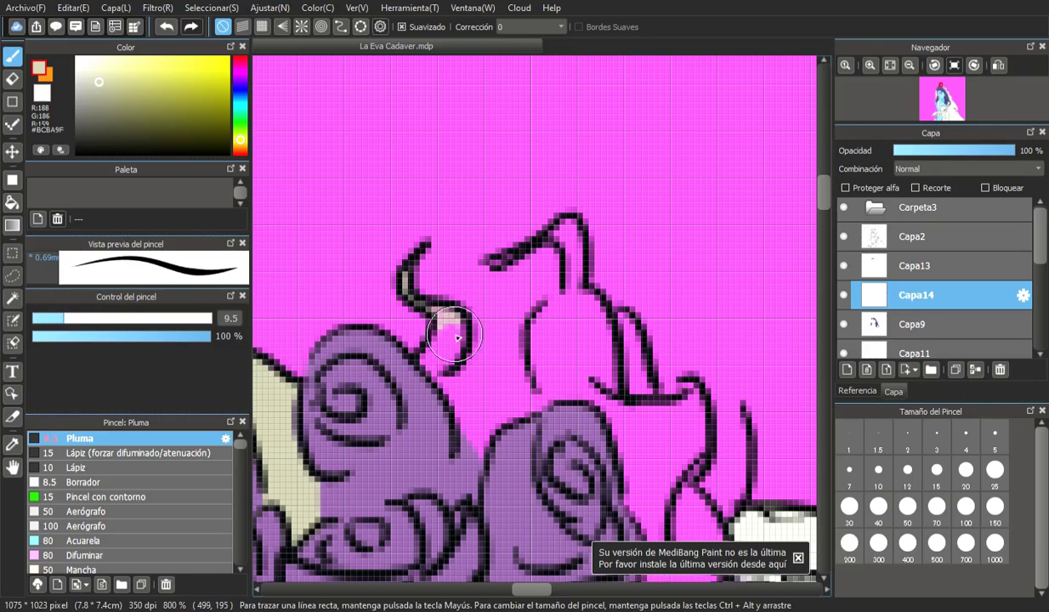
{"action": "left_click_drag", "start_coordinate": [58, 319], "coordinate": [47, 318]}
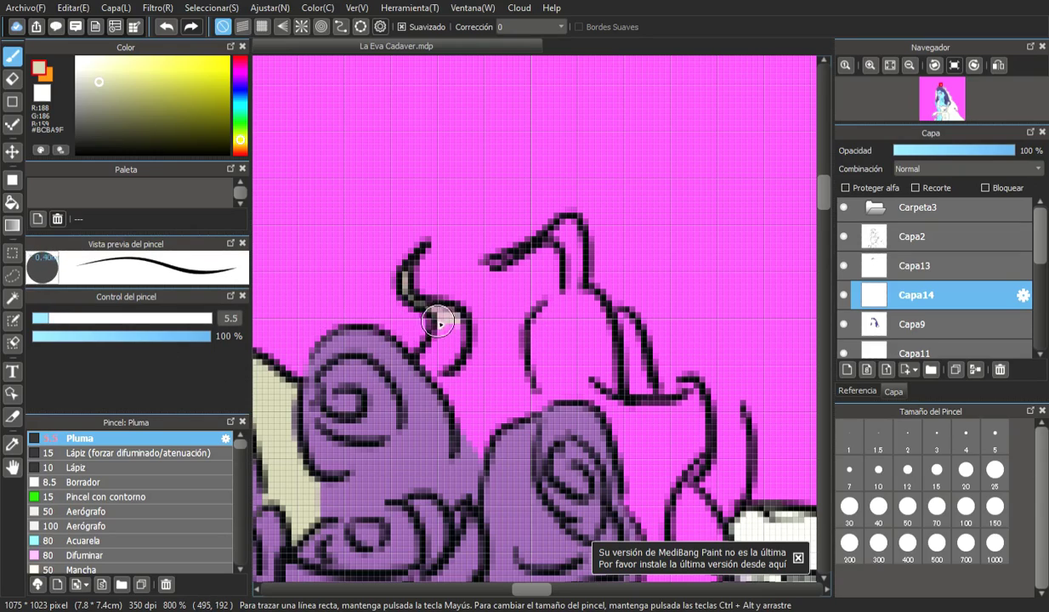
{"action": "mouse_move", "coordinate": [438, 315]}
{"action": "left_mouse_down"}
{"action": "mouse_move", "coordinate": [438, 349]}
{"action": "mouse_move", "coordinate": [458, 343]}
{"action": "mouse_move", "coordinate": [452, 327]}
{"action": "mouse_move", "coordinate": [423, 352]}
{"action": "left_mouse_up"}
- Fill the twisted branch and leaves to the right of the roses in #BCBA9F, starting its thin tip with pen size 2.7
{"action": "left_click_drag", "start_coordinate": [58, 319], "coordinate": [37, 319]}
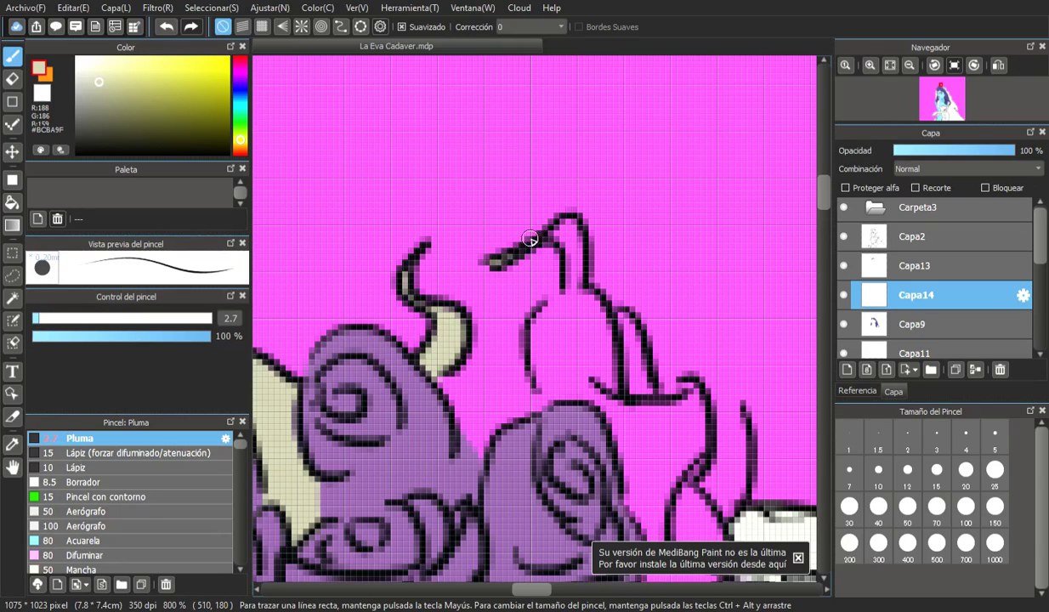
{"action": "scroll", "coordinate": [548, 240], "scroll_direction": "down", "scroll_amount": 3}
{"action": "scroll", "coordinate": [659, 298], "scroll_direction": "down", "scroll_amount": 4}
{"action": "scroll", "coordinate": [544, 460], "scroll_direction": "up", "scroll_amount": 1}
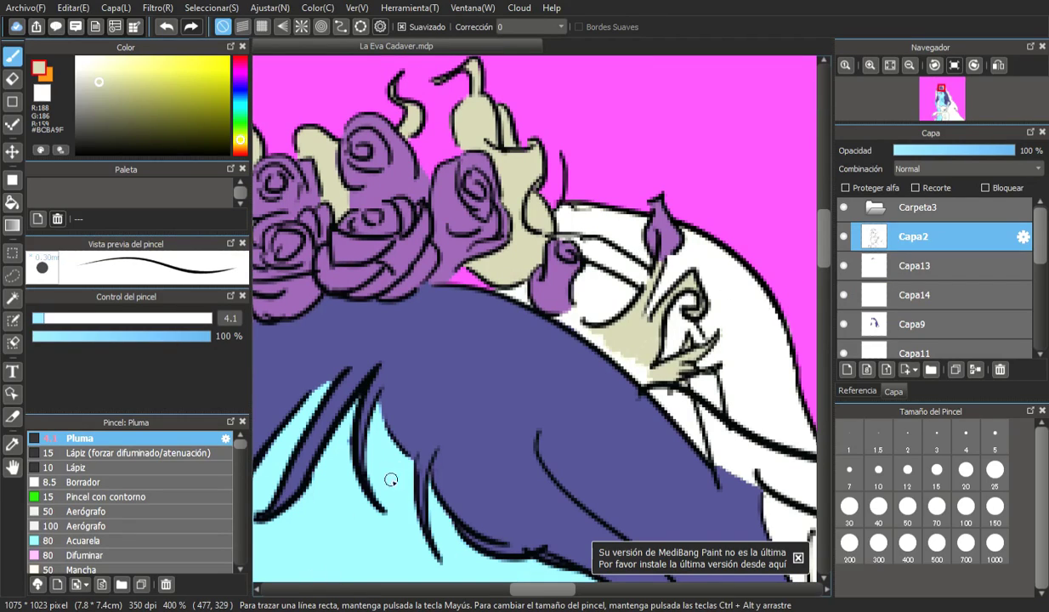
- Erase the stray line-art strokes around the right-hand leaves and veil on Capa2, using the transparent color at size 4.1
{"action": "scroll", "coordinate": [371, 497], "scroll_direction": "down", "scroll_amount": 4}
{"action": "scroll", "coordinate": [558, 392], "scroll_direction": "up", "scroll_amount": 4}
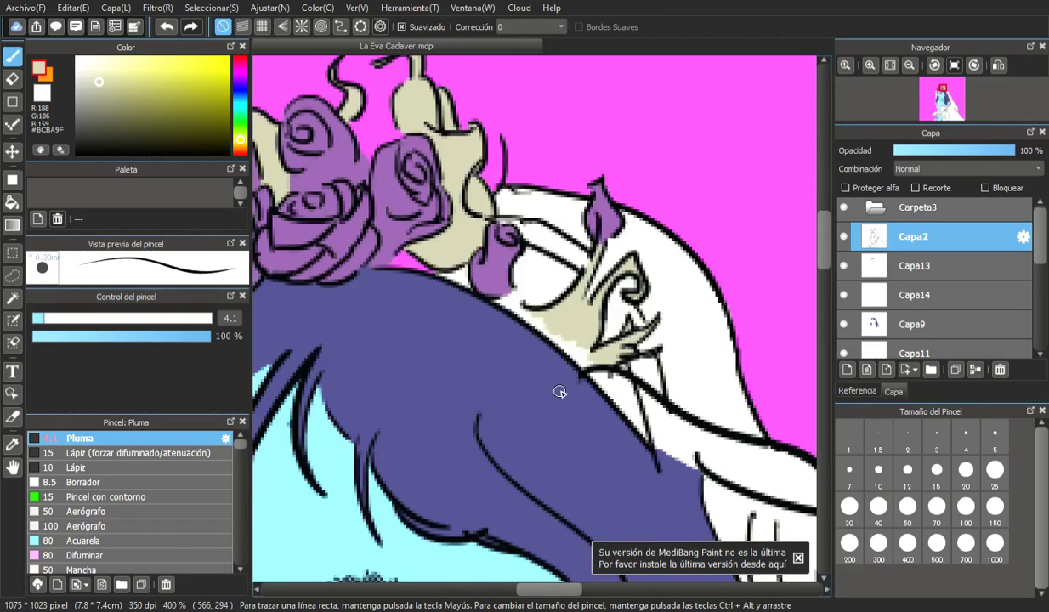
{"action": "scroll", "coordinate": [559, 392], "scroll_direction": "down", "scroll_amount": 1}
{"action": "scroll", "coordinate": [565, 392], "scroll_direction": "down", "scroll_amount": 3}
{"action": "scroll", "coordinate": [567, 394], "scroll_direction": "up", "scroll_amount": 3}
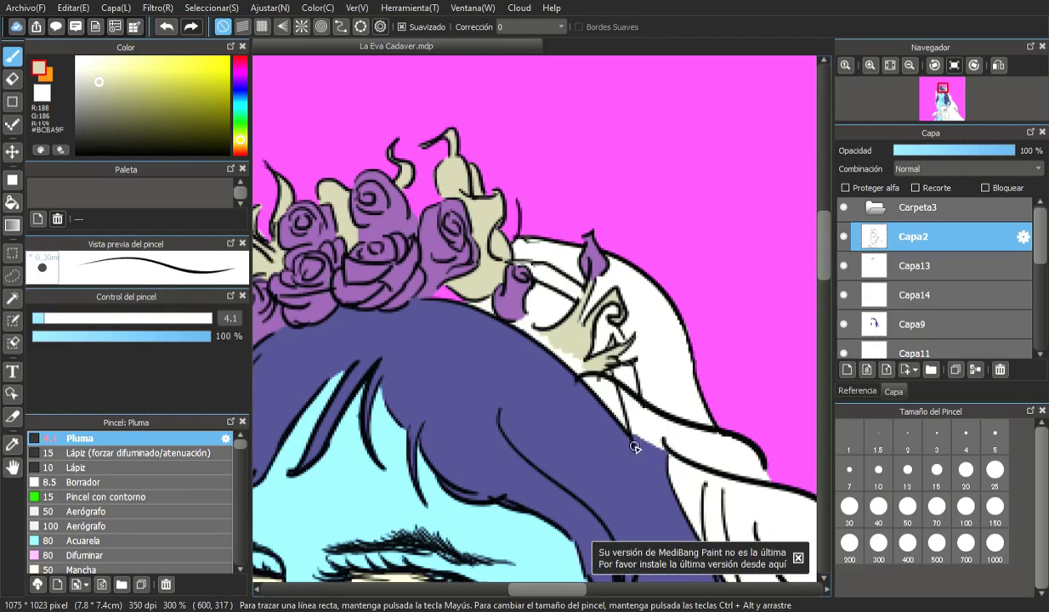
{"action": "left_click", "coordinate": [42, 96]}
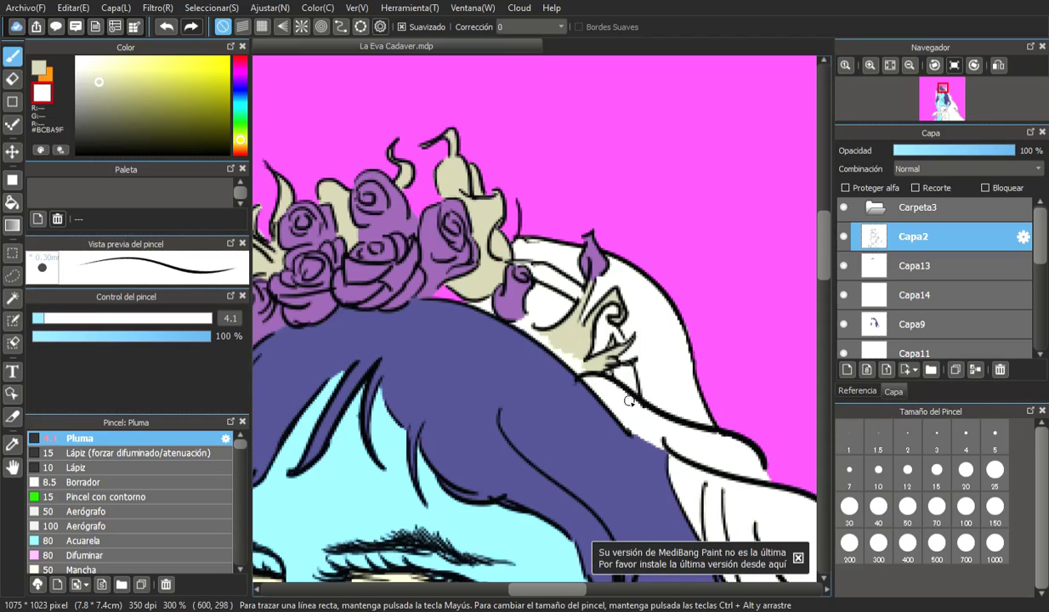
{"action": "scroll", "coordinate": [647, 329], "scroll_direction": "down", "scroll_amount": 2}
{"action": "scroll", "coordinate": [618, 336], "scroll_direction": "up", "scroll_amount": 1}
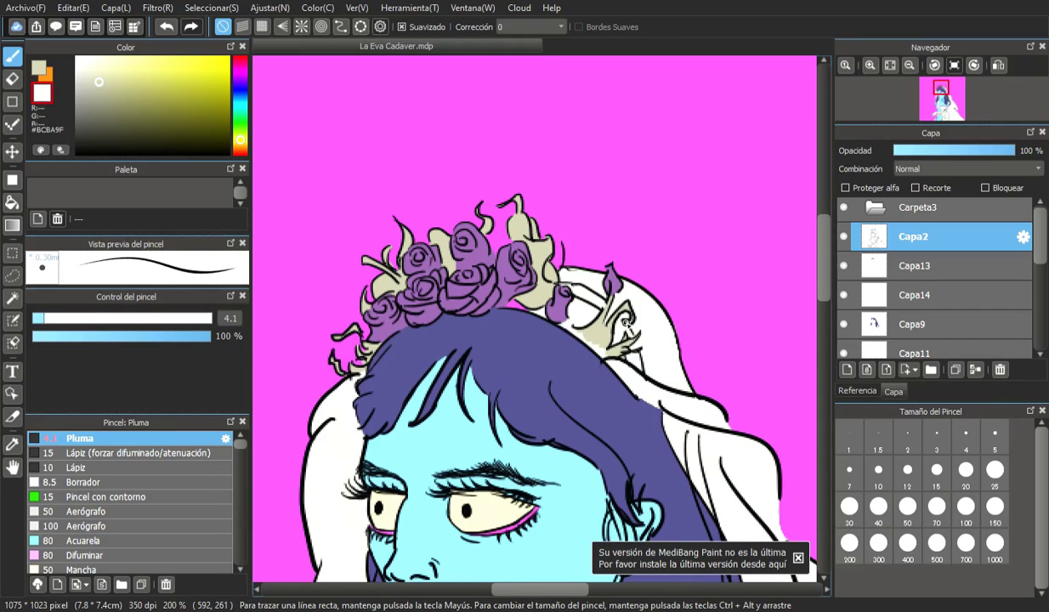
{"action": "scroll", "coordinate": [627, 324], "scroll_direction": "up", "scroll_amount": 2}
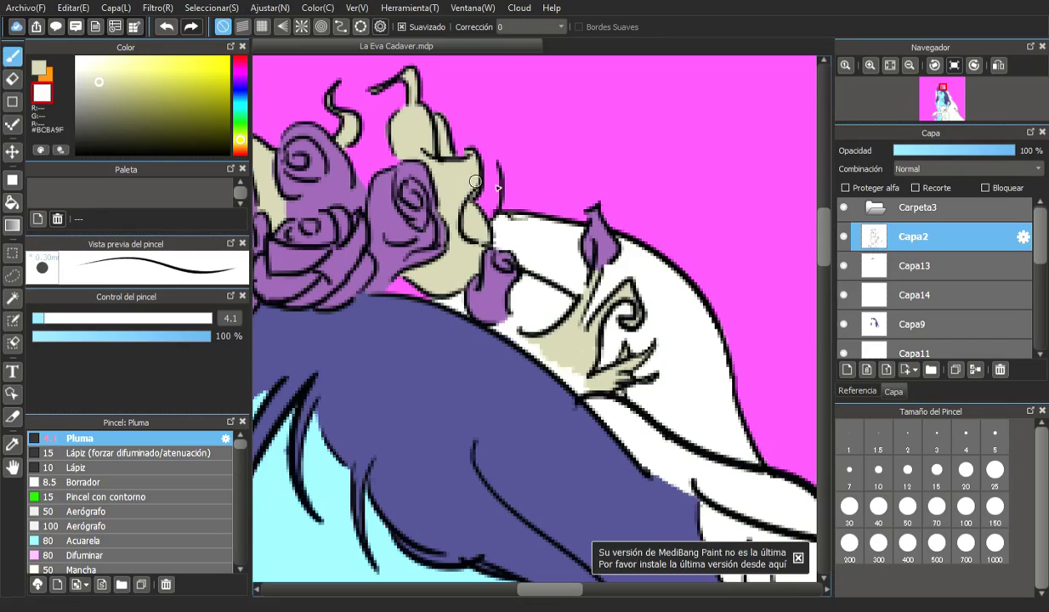
- Draw the missing black outline strokes on Capa2 beneath the curled tendril and the lower right leaf, using pen size 2.9
{"action": "left_click_drag", "start_coordinate": [89, 111], "coordinate": [99, 153]}
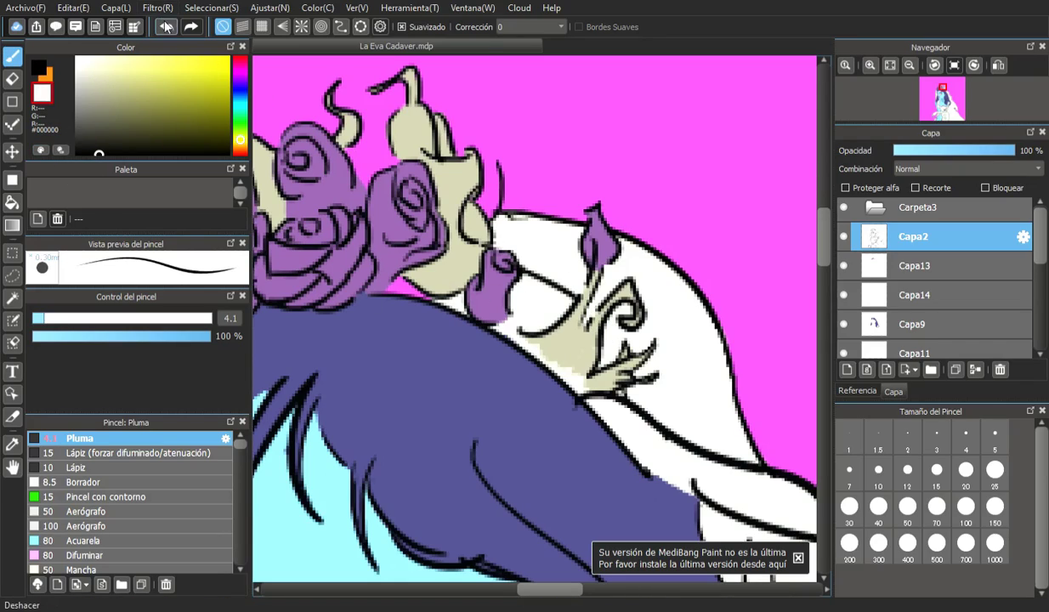
{"action": "left_click", "coordinate": [38, 68]}
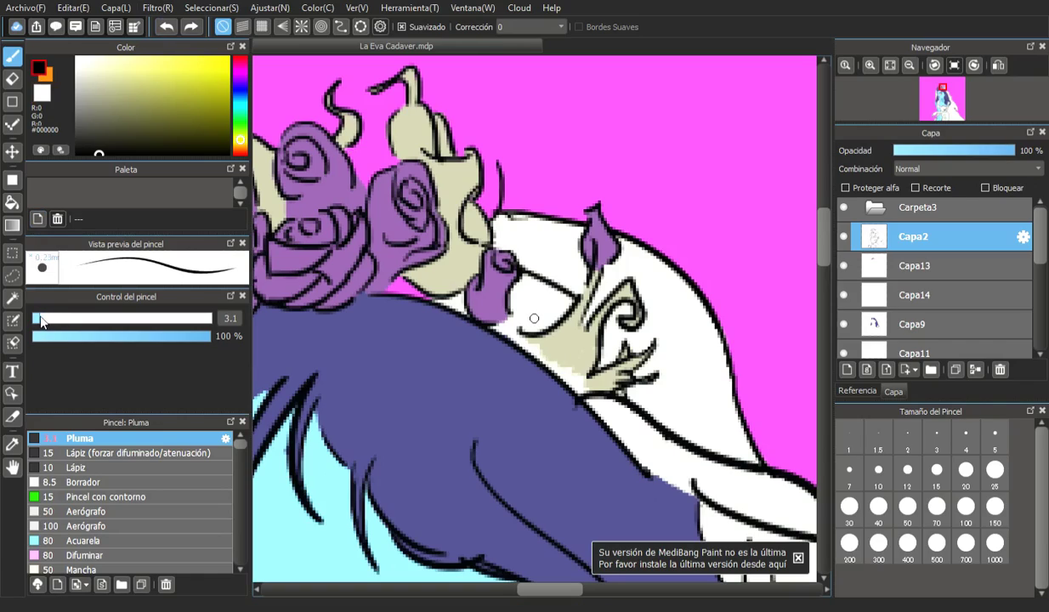
{"action": "left_click_drag", "start_coordinate": [40, 320], "coordinate": [37, 319]}
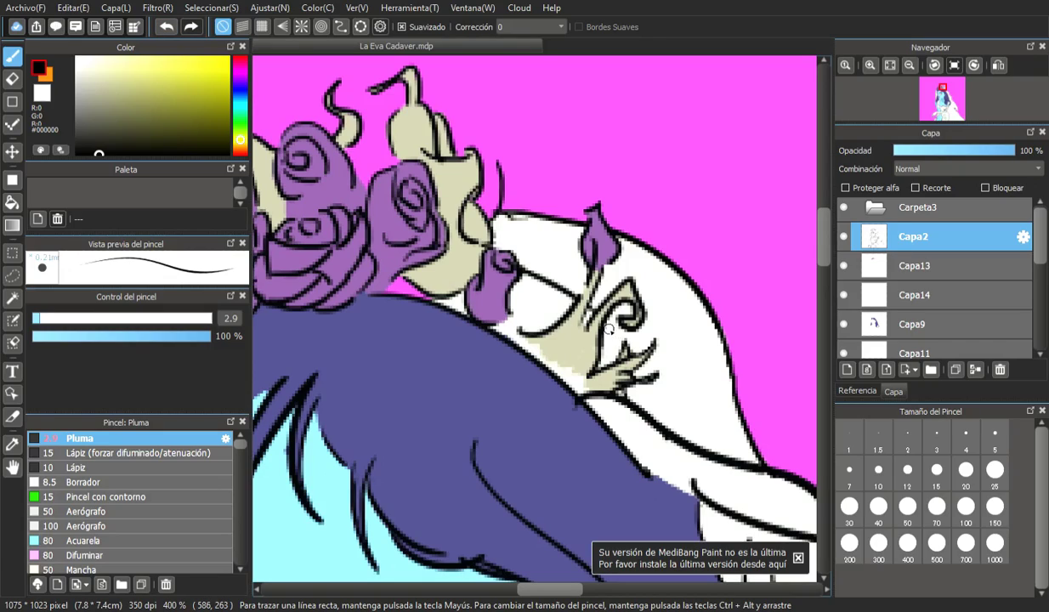
{"action": "left_click_drag", "start_coordinate": [624, 374], "coordinate": [651, 421]}
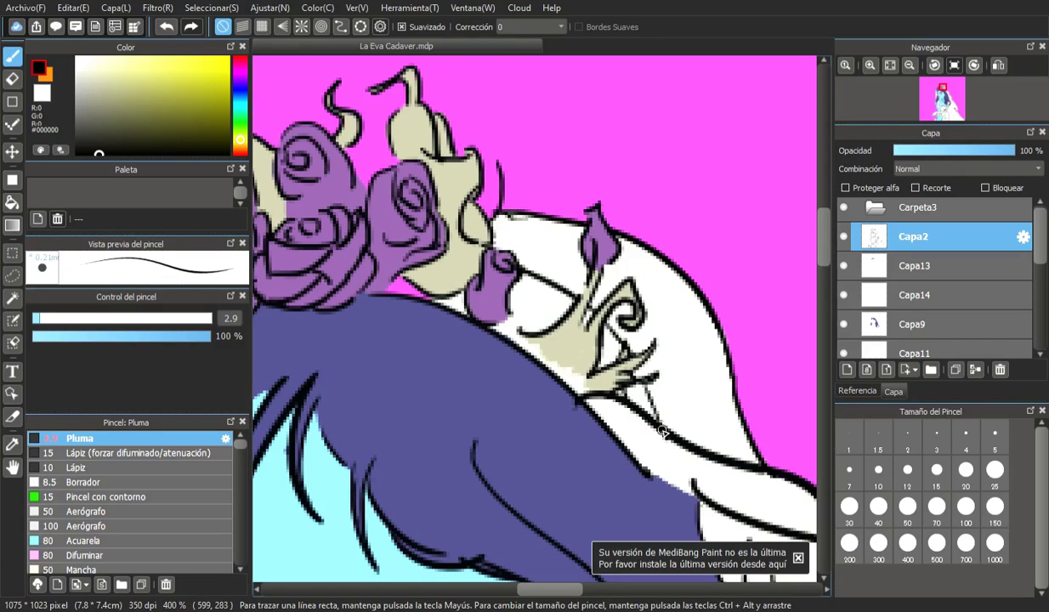
- Erase the rough line at the right branch's base with the transparent color at size 6.2 and redraw its lower outline in black at size 3.1
{"action": "scroll", "coordinate": [611, 353], "scroll_direction": "down", "scroll_amount": 2}
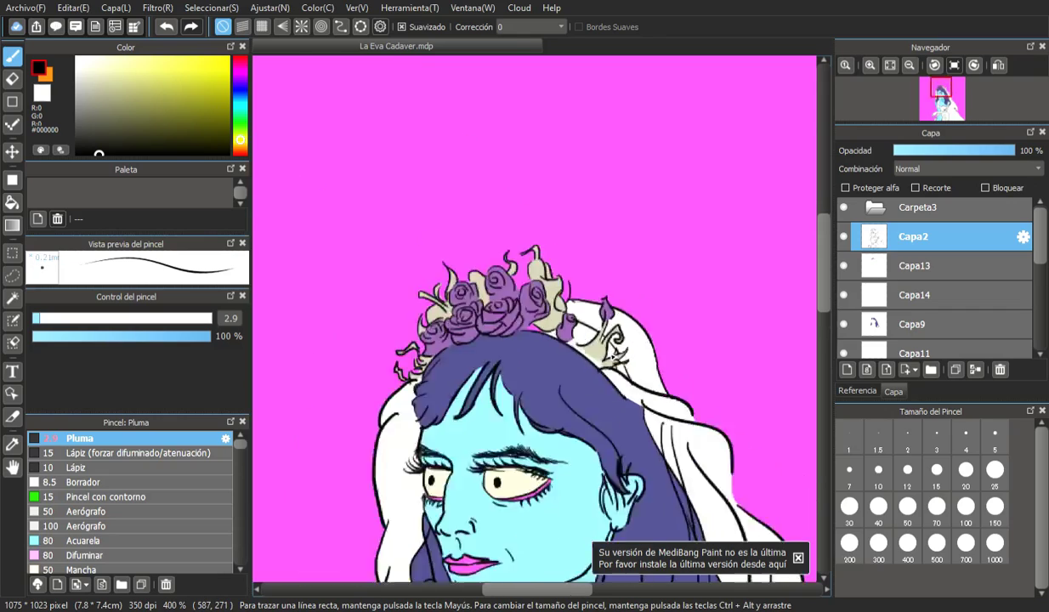
{"action": "scroll", "coordinate": [612, 355], "scroll_direction": "up", "scroll_amount": 1}
{"action": "scroll", "coordinate": [609, 364], "scroll_direction": "up", "scroll_amount": 1}
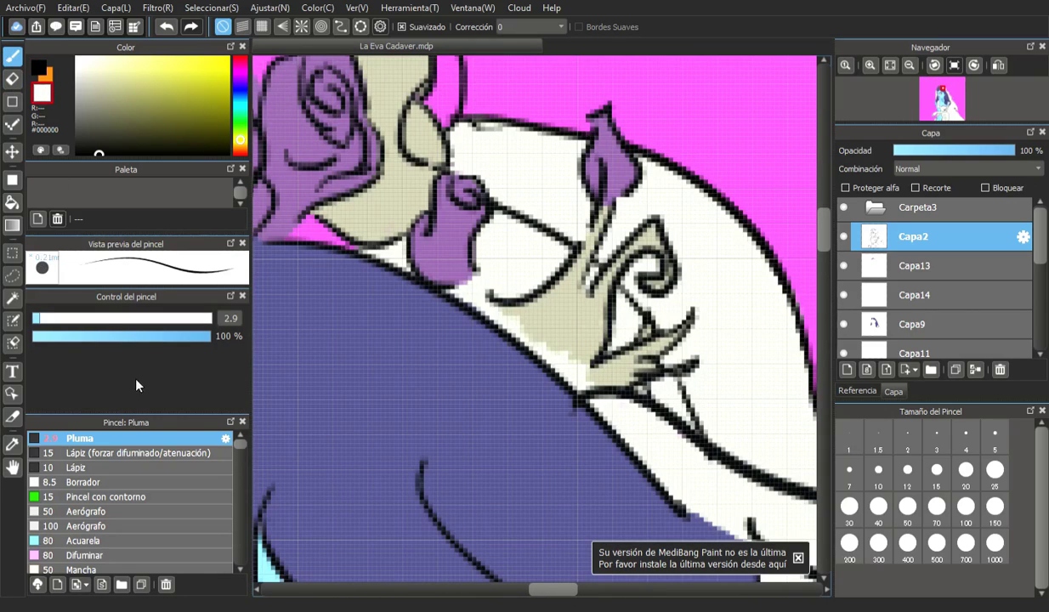
{"action": "left_click", "coordinate": [52, 322]}
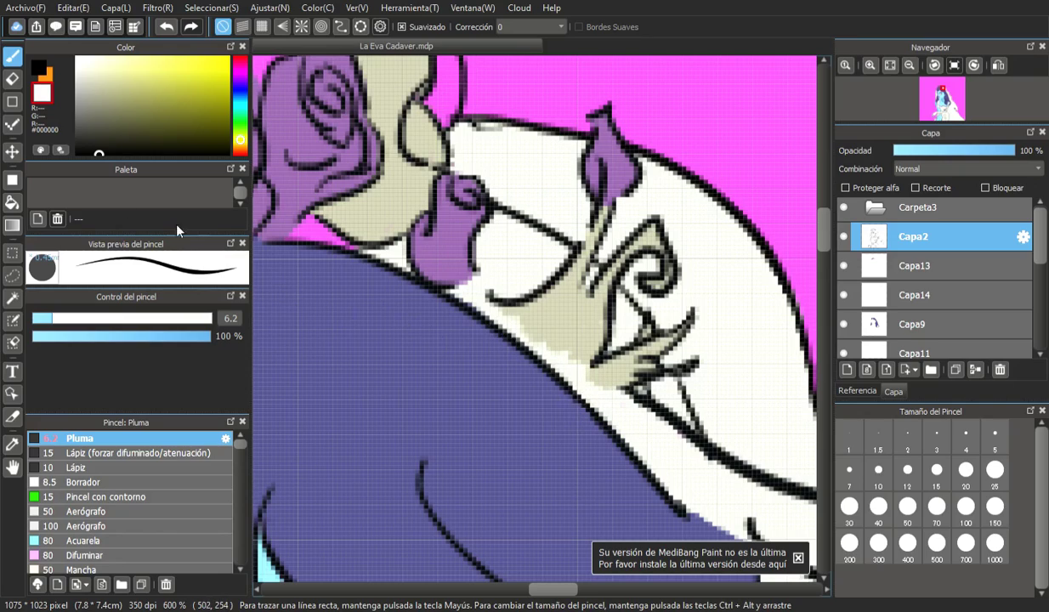
{"action": "left_click", "coordinate": [36, 70]}
{"action": "left_click_drag", "start_coordinate": [73, 322], "coordinate": [58, 322]}
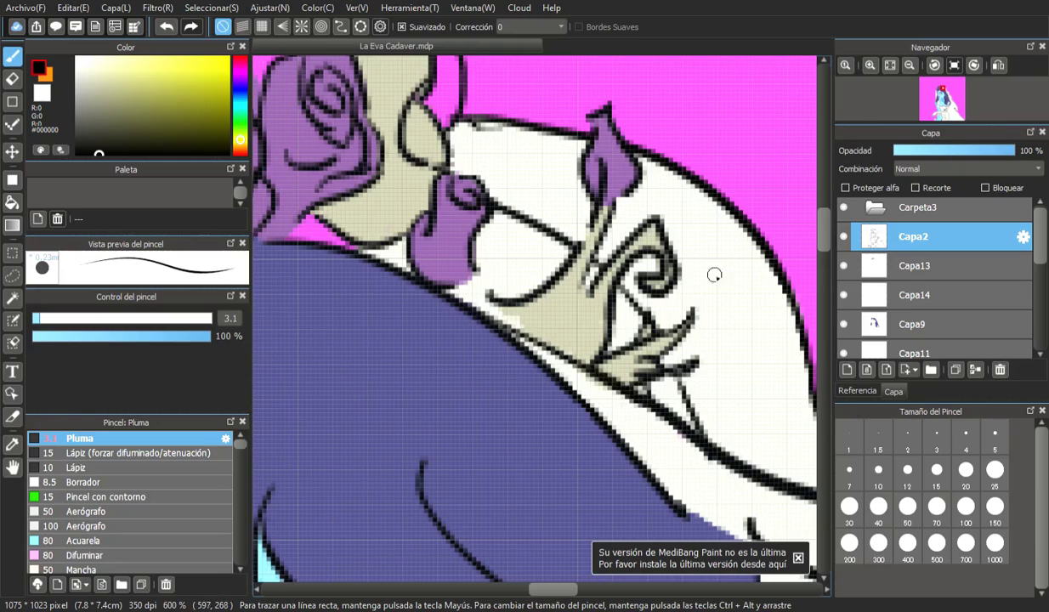
- Erase the beige overflow below the right branch's outline on Capa14, using the transparent color at size 3.1
{"action": "left_click", "coordinate": [913, 267]}
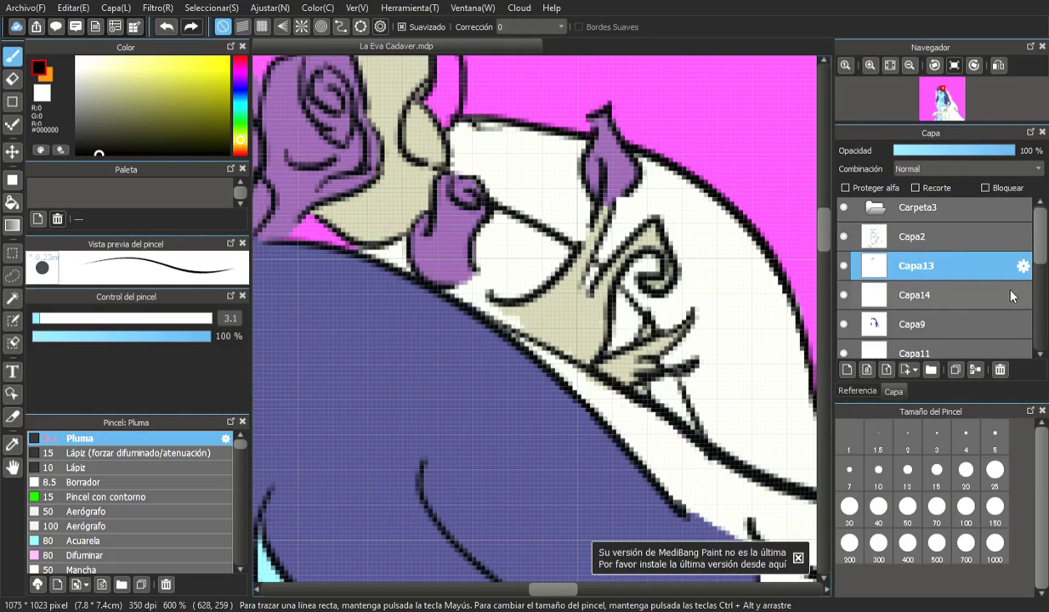
{"action": "left_click", "coordinate": [887, 289]}
{"action": "left_click", "coordinate": [48, 91]}
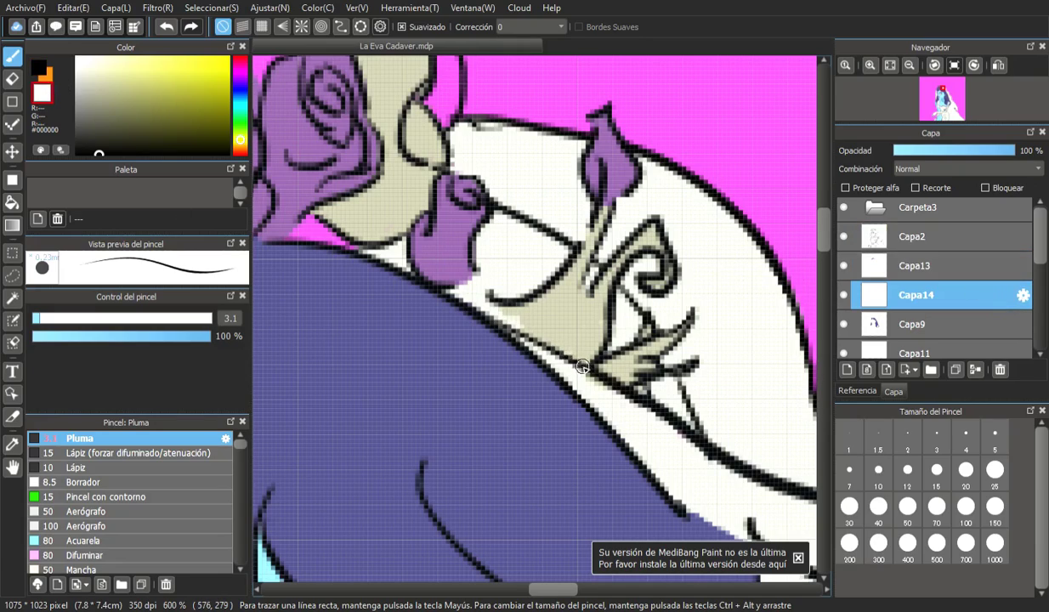
{"action": "scroll", "coordinate": [582, 370], "scroll_direction": "down", "scroll_amount": 4}
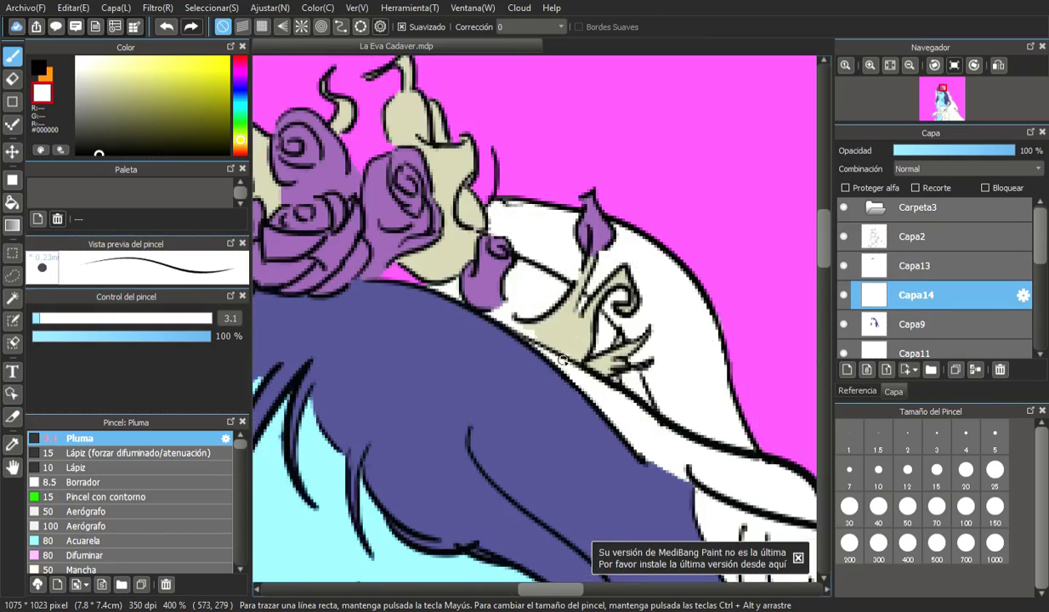
{"action": "scroll", "coordinate": [550, 360], "scroll_direction": "down", "scroll_amount": 2}
- Sample the beige #BCBA9F and fill the unpainted tip at the base of the right branch on Capa14 at size 3.1
{"action": "scroll", "coordinate": [551, 345], "scroll_direction": "up", "scroll_amount": 7}
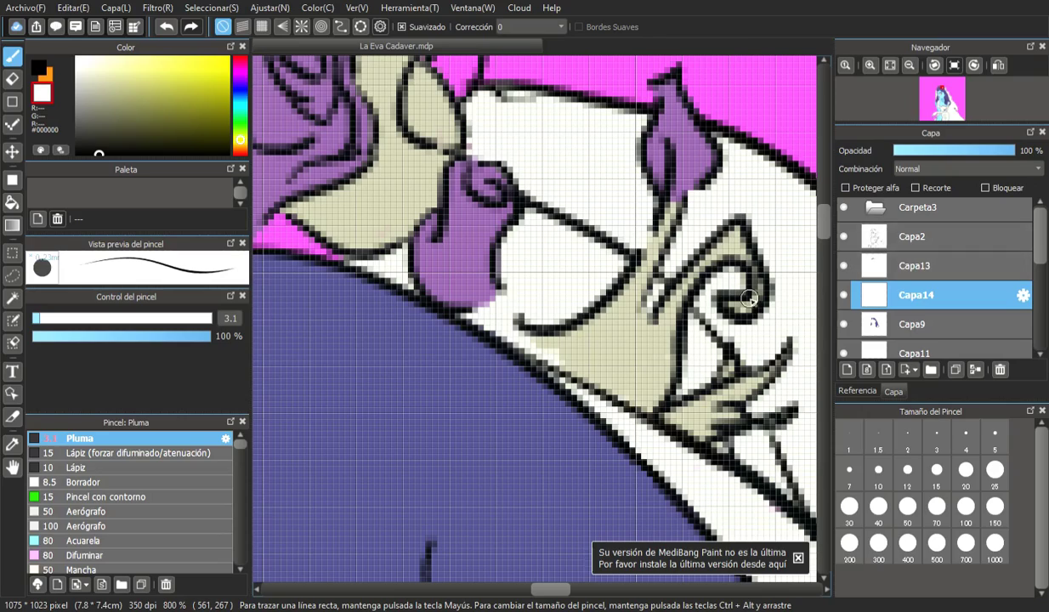
{"action": "left_click", "coordinate": [14, 449]}
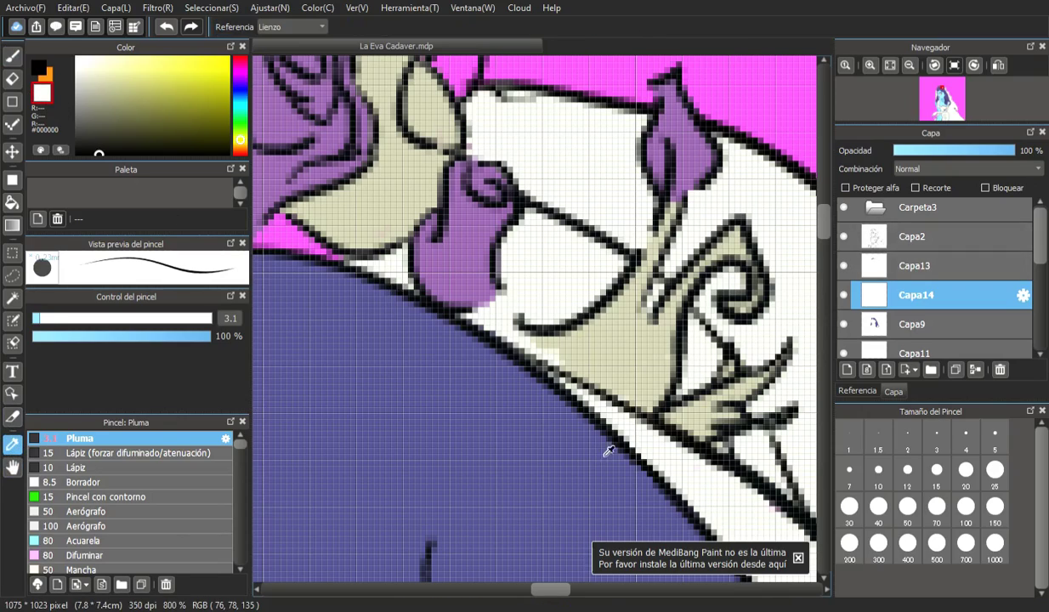
{"action": "left_click", "coordinate": [601, 361]}
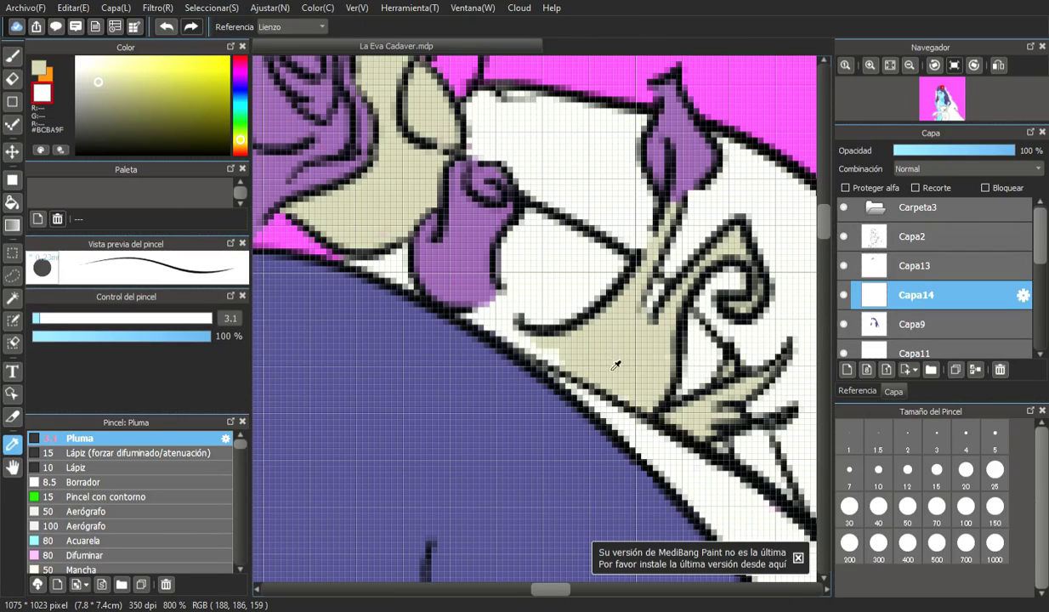
{"action": "left_click", "coordinate": [40, 67]}
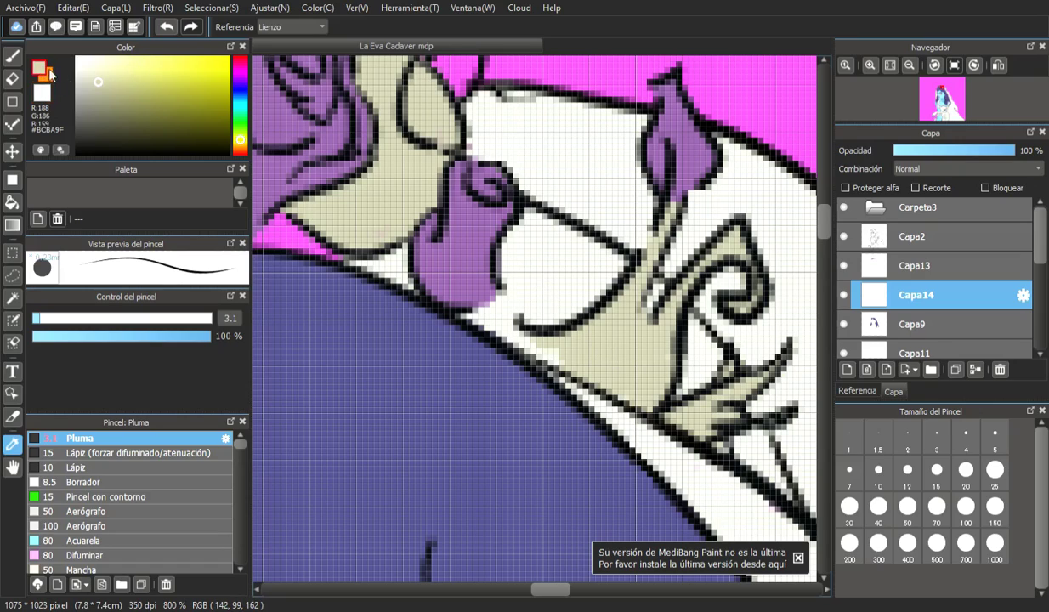
{"action": "key", "text": "b"}
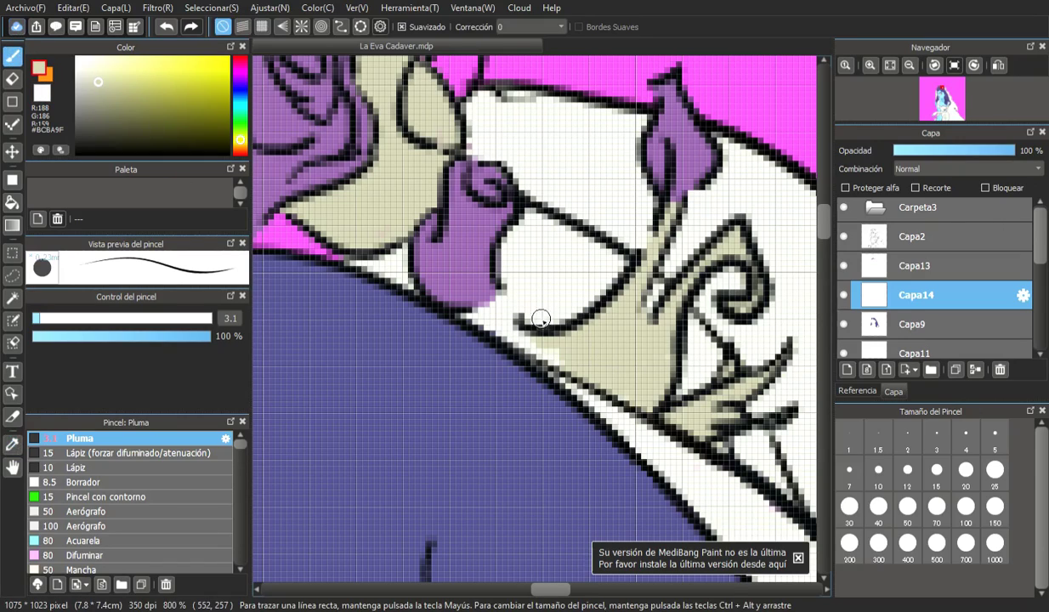
{"action": "mouse_move", "coordinate": [498, 326]}
{"action": "left_mouse_down"}
{"action": "mouse_move", "coordinate": [471, 316]}
{"action": "mouse_move", "coordinate": [559, 349]}
{"action": "left_mouse_up"}
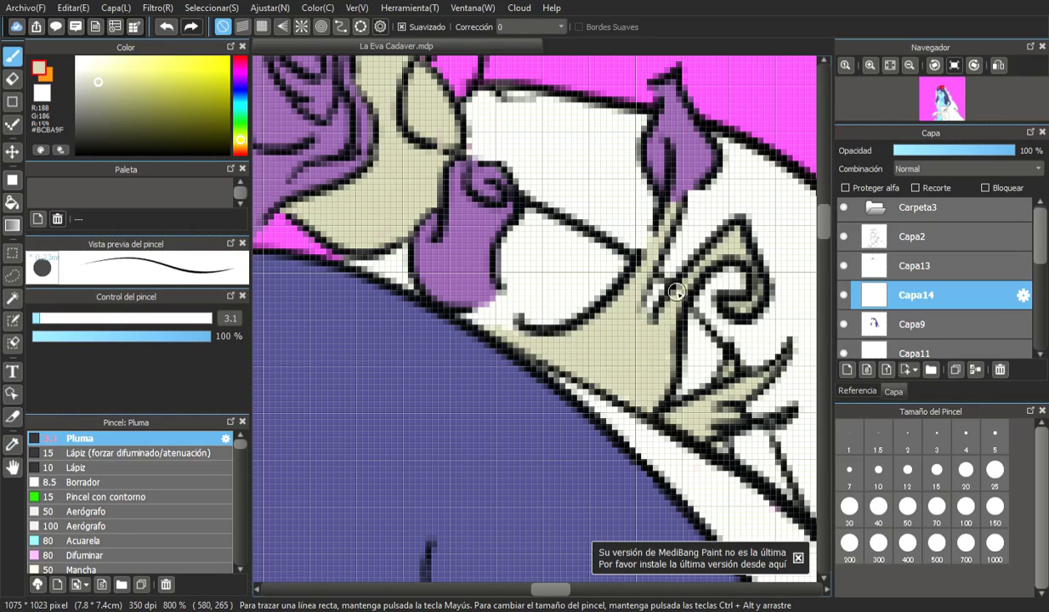
- Sample the veil's off-white #E5E9DB and fill the magenta gap between the roses and the hair on Capa8 at size 3.1
{"action": "scroll", "coordinate": [676, 292], "scroll_direction": "down", "scroll_amount": 7}
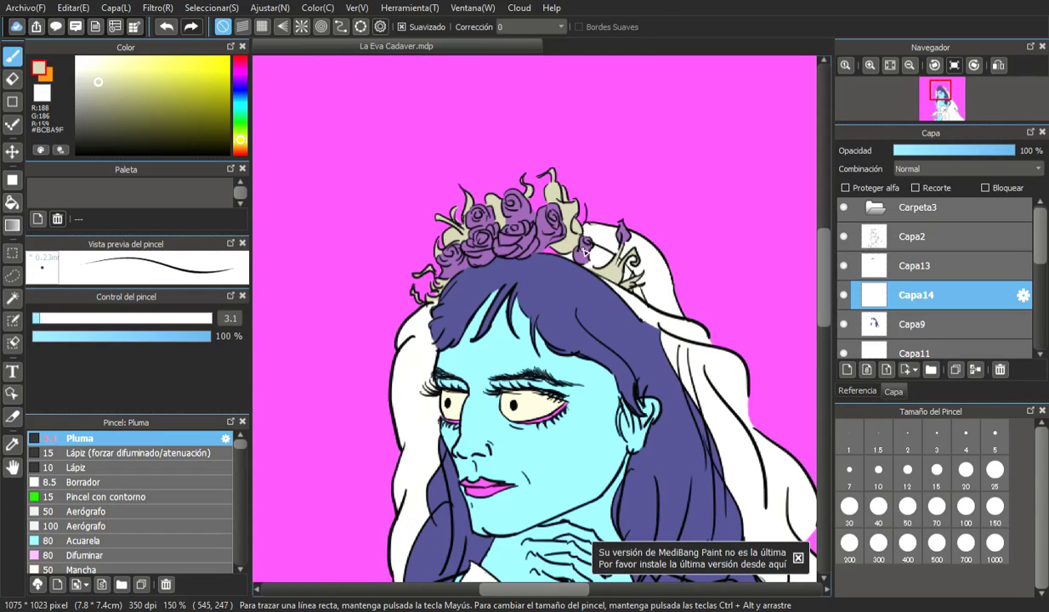
{"action": "scroll", "coordinate": [584, 250], "scroll_direction": "up", "scroll_amount": 4}
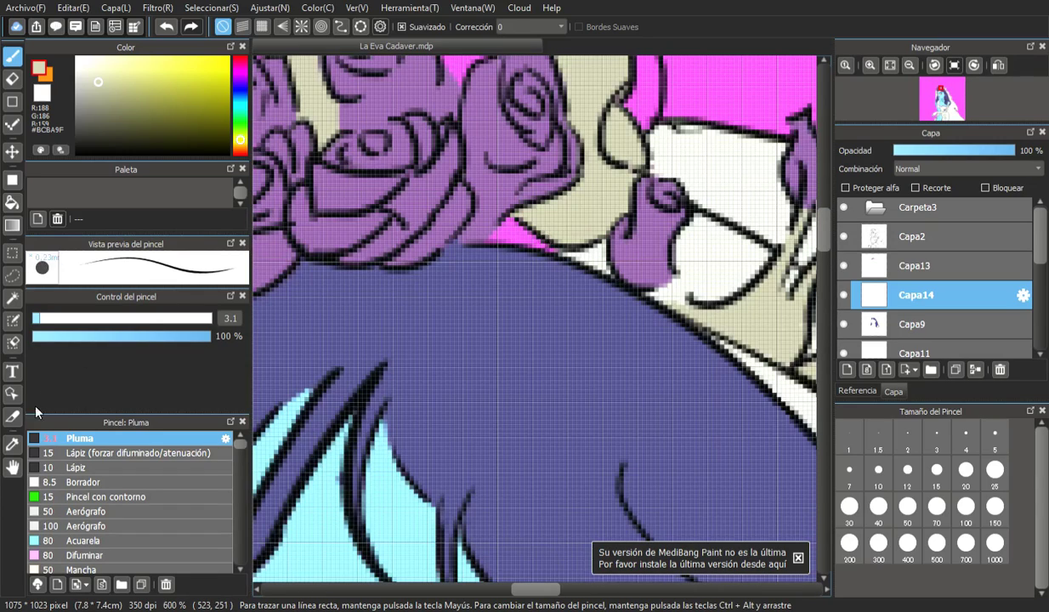
{"action": "left_click", "coordinate": [12, 444]}
{"action": "left_click", "coordinate": [585, 259]}
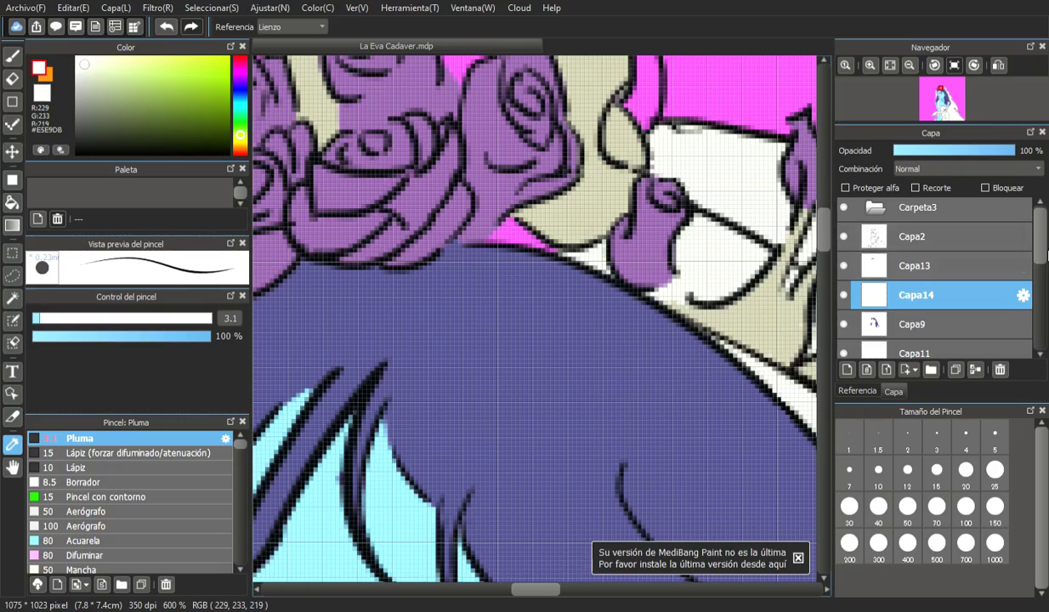
{"action": "scroll", "coordinate": [895, 296], "scroll_direction": "down", "scroll_amount": 1}
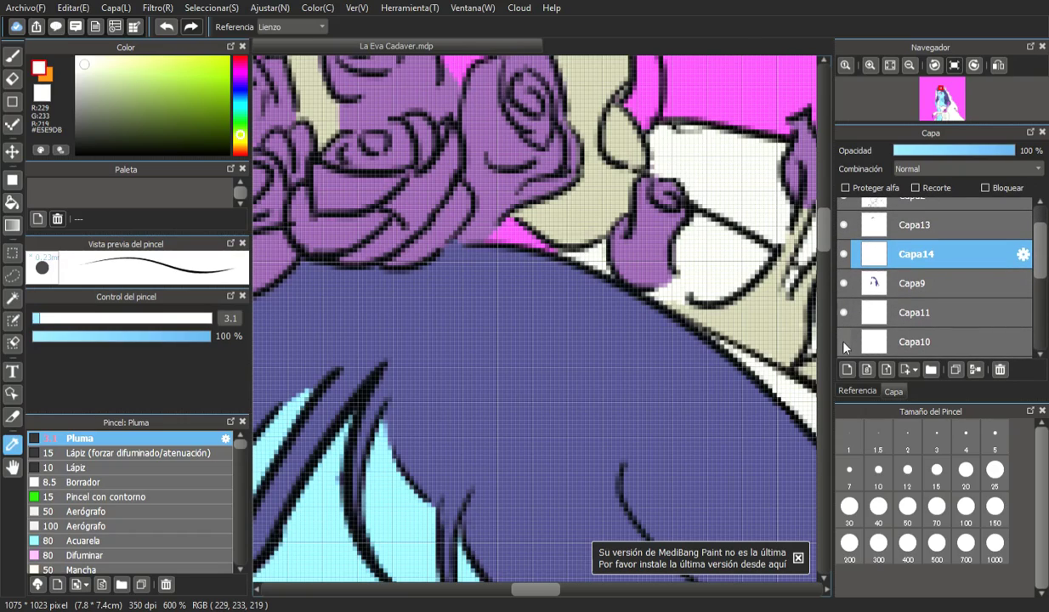
{"action": "scroll", "coordinate": [868, 314], "scroll_direction": "down", "scroll_amount": 1}
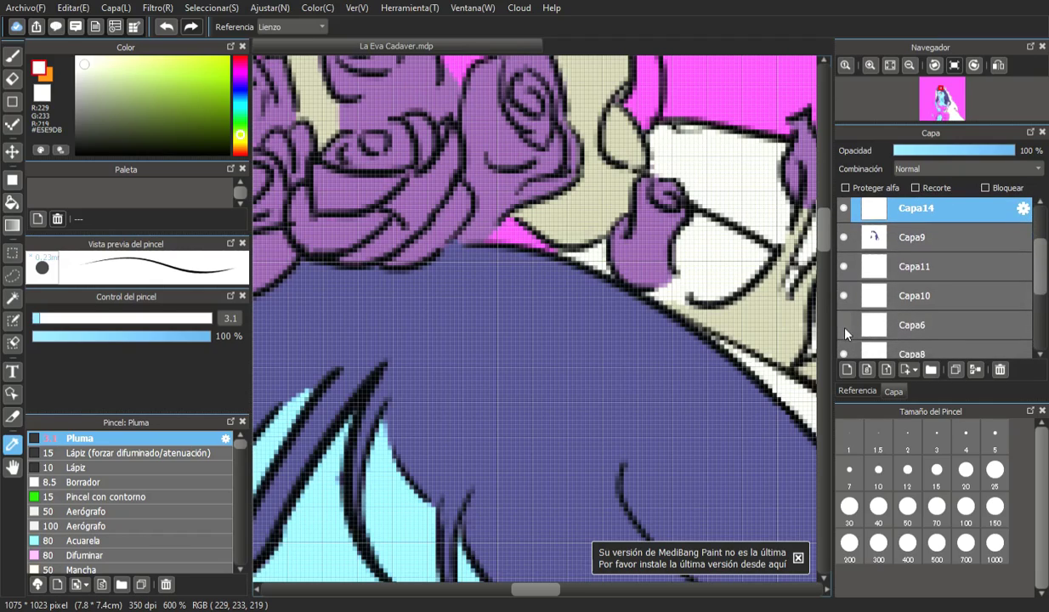
{"action": "left_click", "coordinate": [844, 353]}
{"action": "left_click", "coordinate": [844, 353]}
{"action": "left_click", "coordinate": [889, 352]}
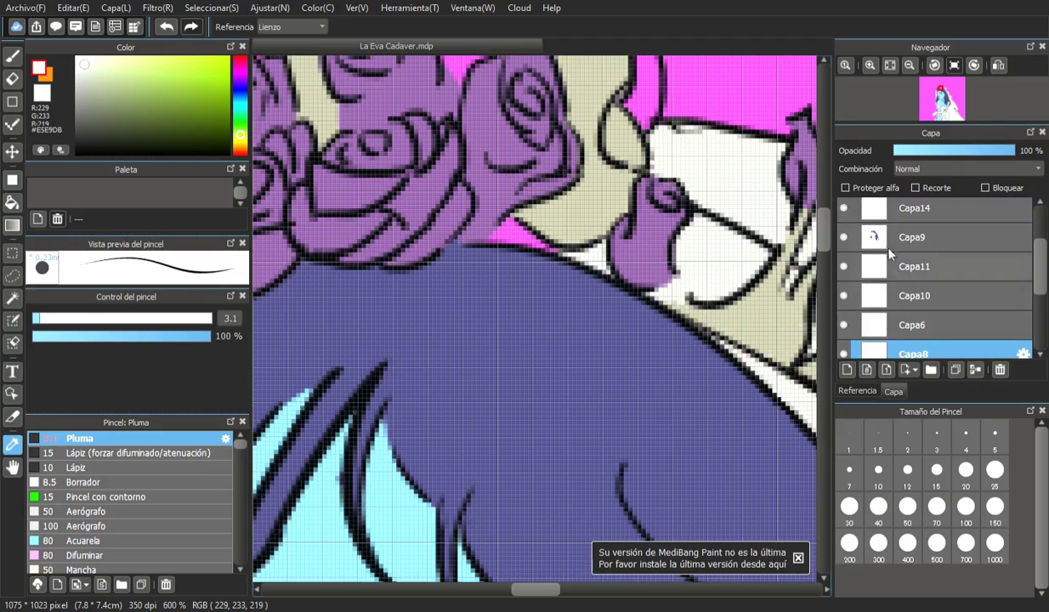
{"action": "left_click", "coordinate": [13, 56]}
{"action": "mouse_move", "coordinate": [508, 229]}
{"action": "left_mouse_down"}
{"action": "mouse_move", "coordinate": [500, 234]}
{"action": "mouse_move", "coordinate": [513, 222]}
{"action": "mouse_move", "coordinate": [495, 238]}
{"action": "mouse_move", "coordinate": [508, 227]}
{"action": "mouse_move", "coordinate": [552, 246]}
{"action": "left_mouse_up"}
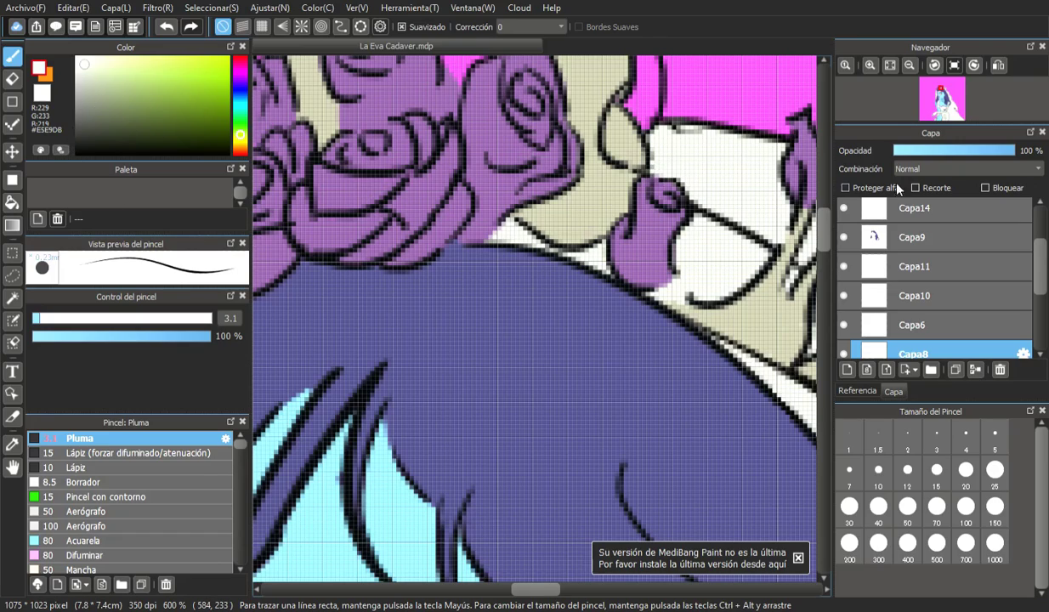
- Erase the stray gray marks along the veil's upper edge on Capa2, using the transparent color at size 3.1
{"action": "scroll", "coordinate": [1046, 253], "scroll_direction": "up", "scroll_amount": 3}
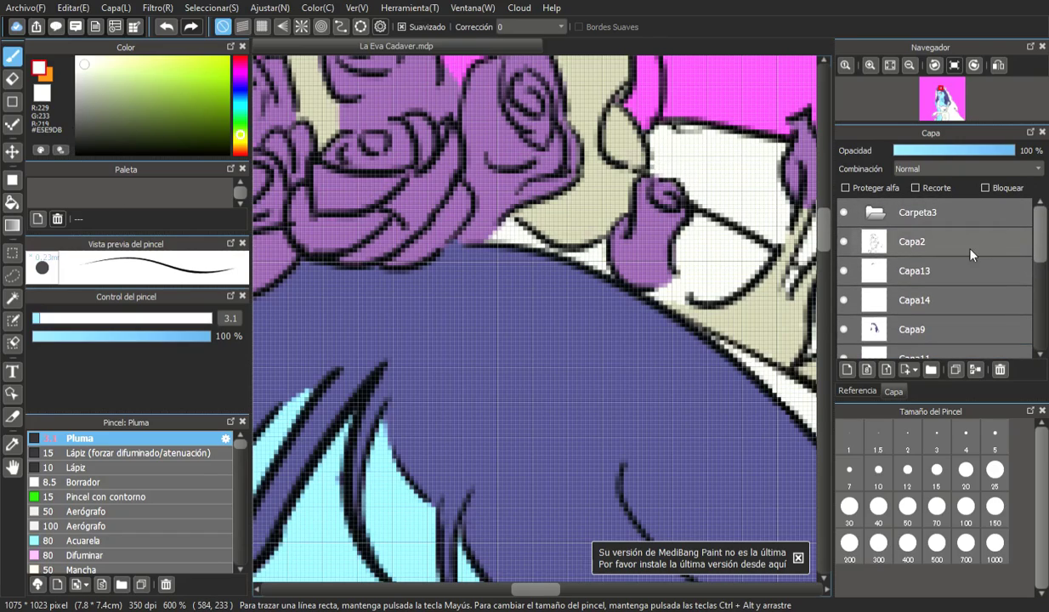
{"action": "left_click", "coordinate": [933, 241]}
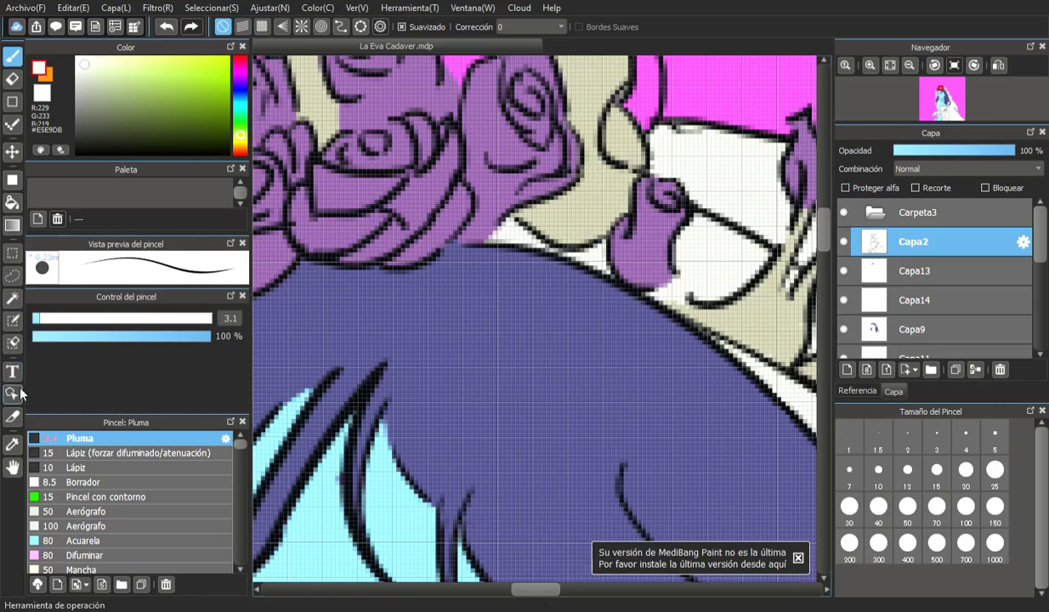
{"action": "key", "text": "x"}
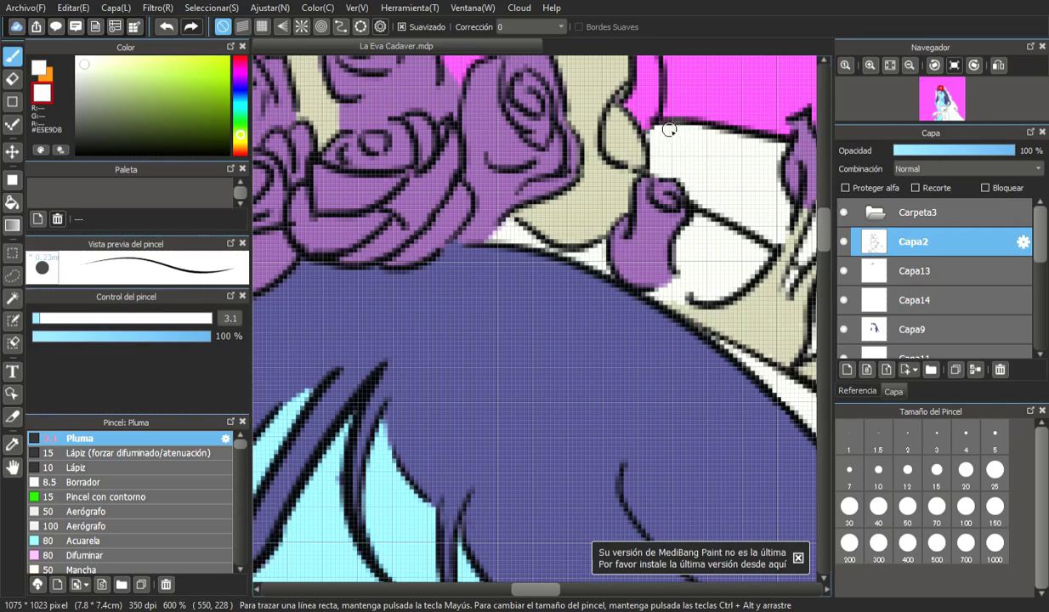
- Set the foreground color to the muted light purple #A981B8
{"action": "scroll", "coordinate": [693, 124], "scroll_direction": "down", "scroll_amount": 6}
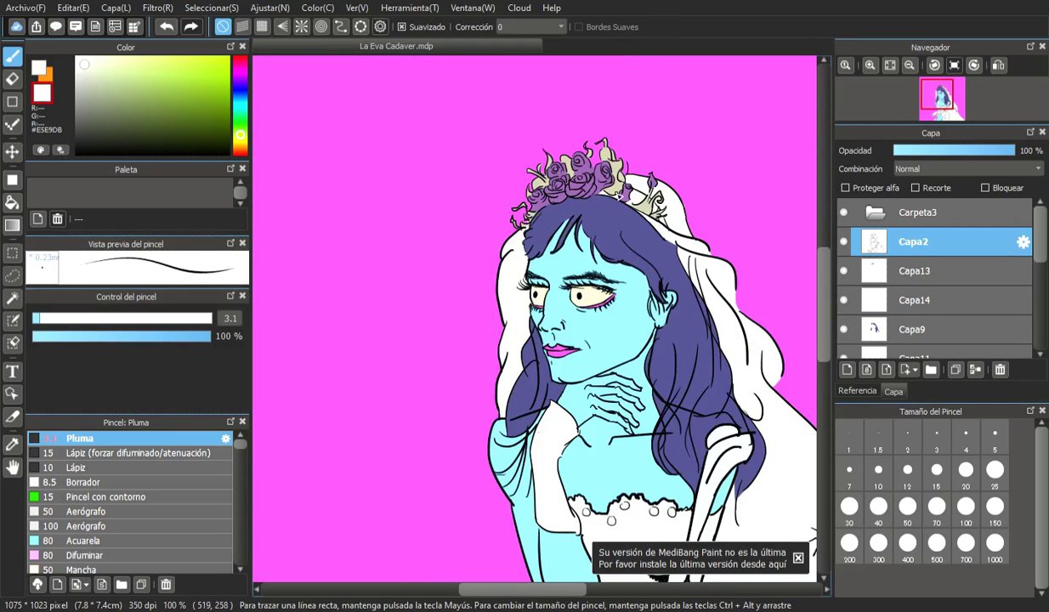
{"action": "scroll", "coordinate": [633, 194], "scroll_direction": "up", "scroll_amount": 2}
{"action": "scroll", "coordinate": [633, 195], "scroll_direction": "up", "scroll_amount": 2}
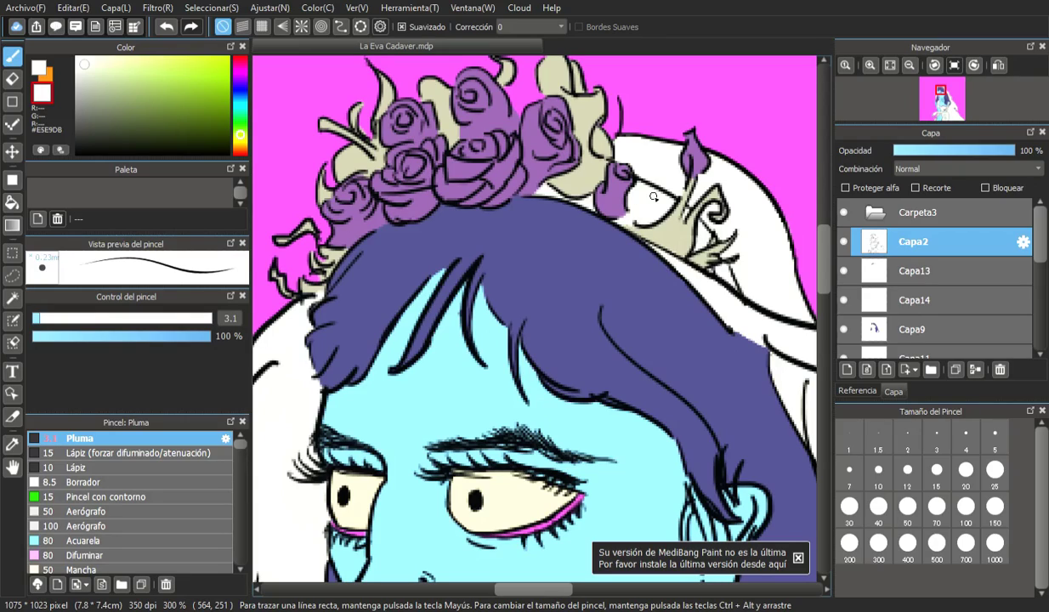
{"action": "left_click", "coordinate": [240, 79]}
{"action": "left_click", "coordinate": [113, 64]}
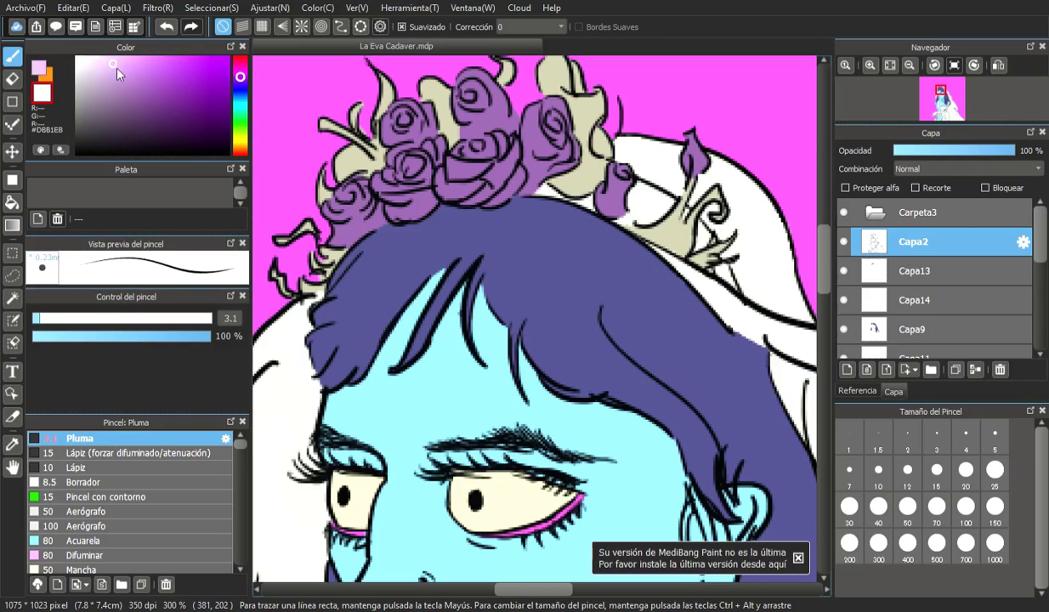
{"action": "left_click_drag", "start_coordinate": [117, 61], "coordinate": [120, 84]}
- Select the veil fill layer Capa8, undo the test erasure beside the roses and switch from the transparent color to the foreground color
{"action": "scroll", "coordinate": [603, 208], "scroll_direction": "down", "scroll_amount": 1}
{"action": "scroll", "coordinate": [614, 217], "scroll_direction": "up", "scroll_amount": 1}
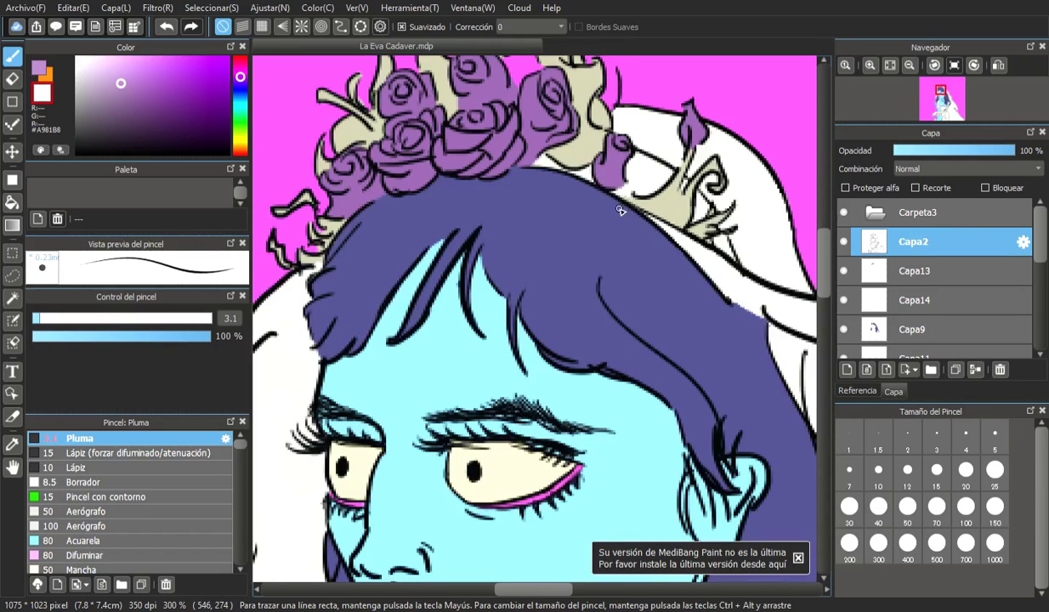
{"action": "scroll", "coordinate": [616, 221], "scroll_direction": "down", "scroll_amount": 3}
{"action": "scroll", "coordinate": [393, 324], "scroll_direction": "up", "scroll_amount": 2}
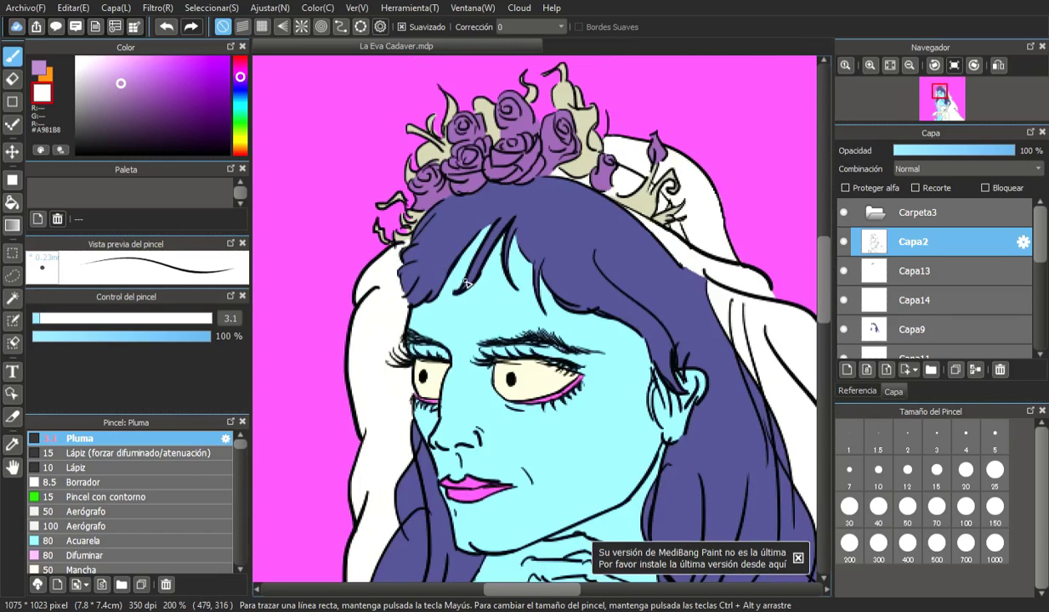
{"action": "scroll", "coordinate": [644, 112], "scroll_direction": "up", "scroll_amount": 2}
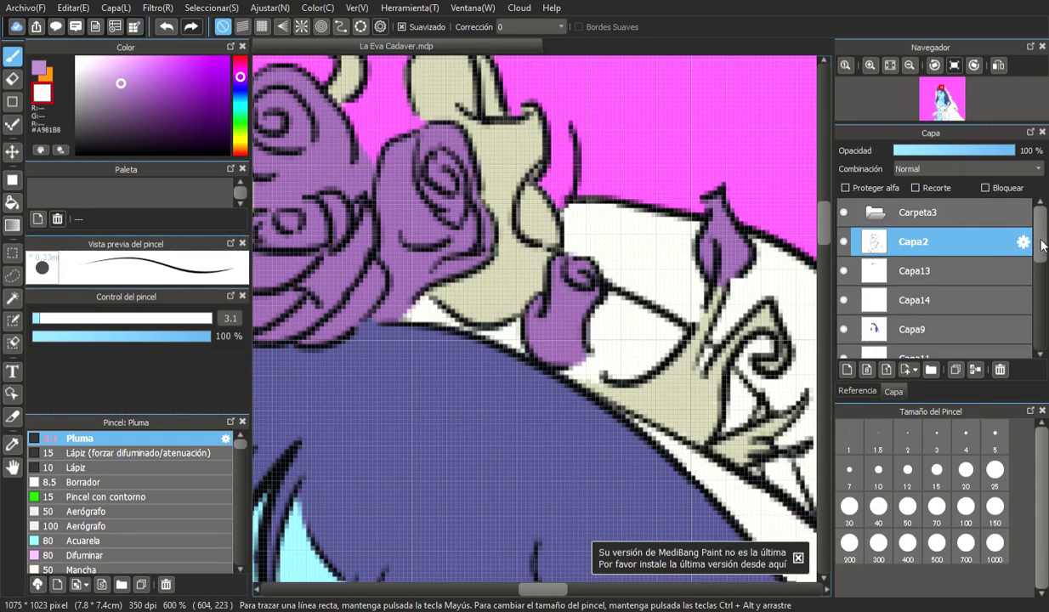
{"action": "scroll", "coordinate": [1041, 245], "scroll_direction": "down", "scroll_amount": 5}
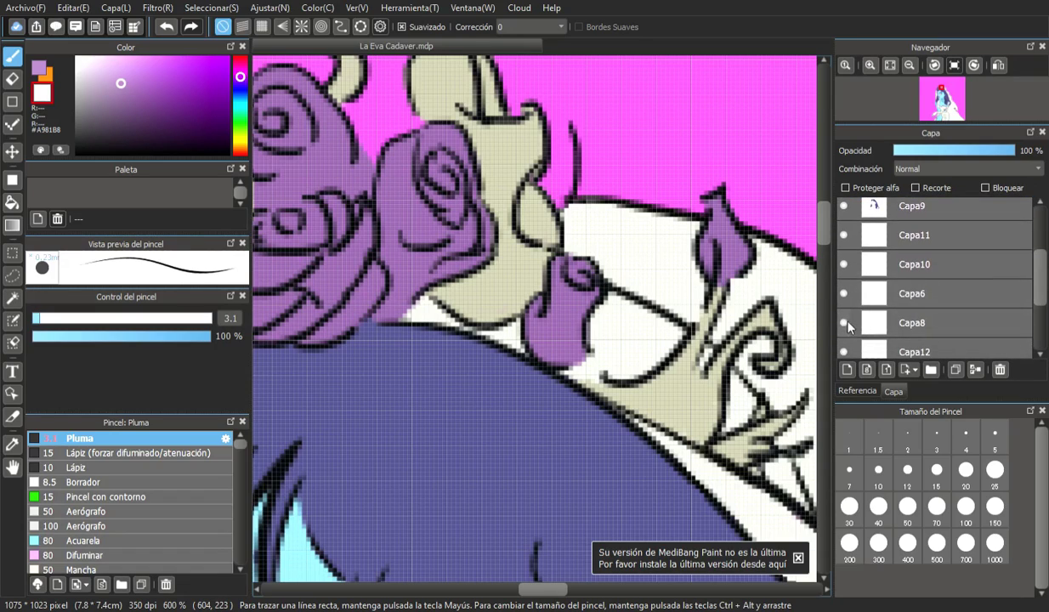
{"action": "left_click", "coordinate": [843, 323]}
{"action": "left_click", "coordinate": [844, 323]}
{"action": "left_click", "coordinate": [868, 323]}
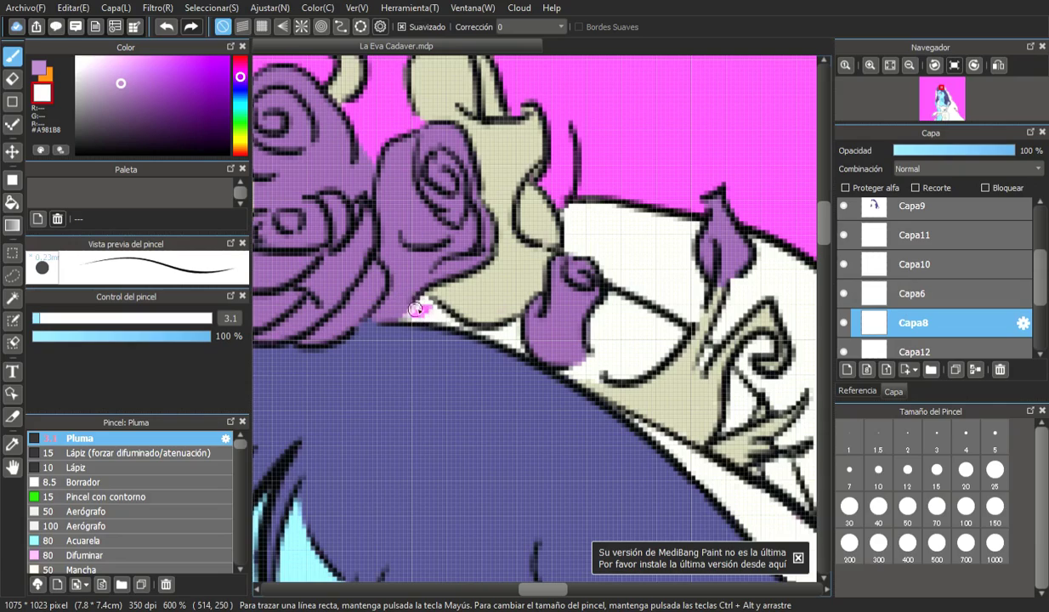
{"action": "left_click", "coordinate": [165, 26]}
{"action": "left_click", "coordinate": [38, 68]}
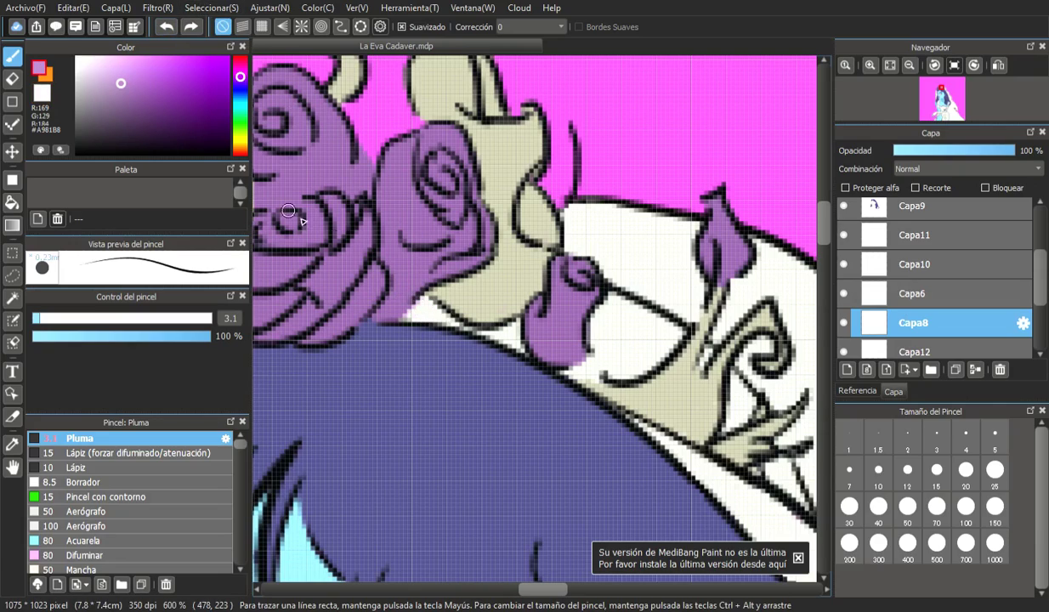
- Undo the last test stroke and try a dab of lilac #D3A9E3 in the veil gap between the roses and the hair
{"action": "left_click", "coordinate": [167, 28]}
{"action": "left_click", "coordinate": [115, 66]}
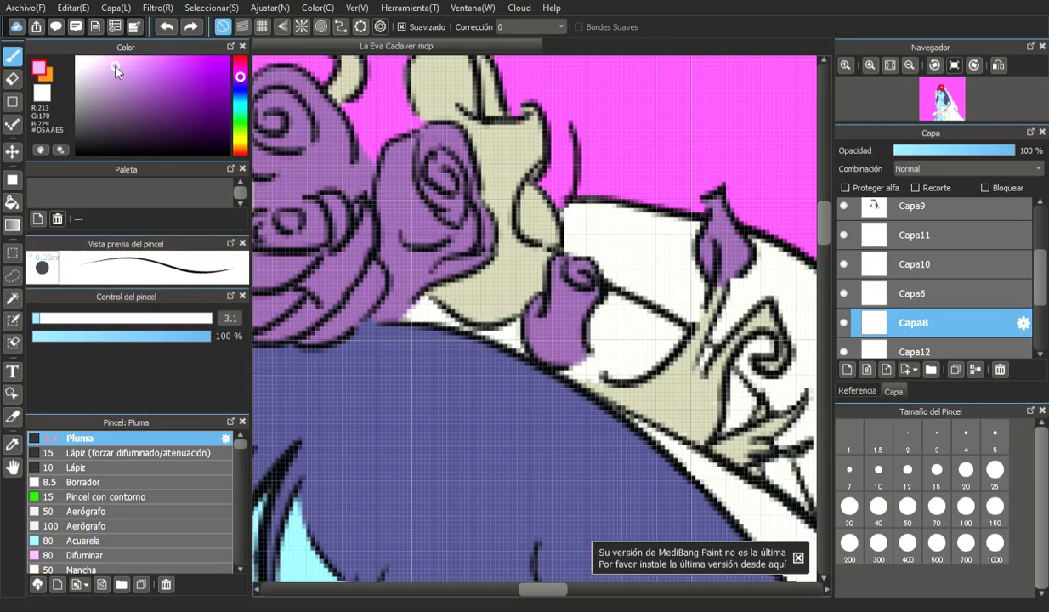
{"action": "left_click", "coordinate": [419, 306]}
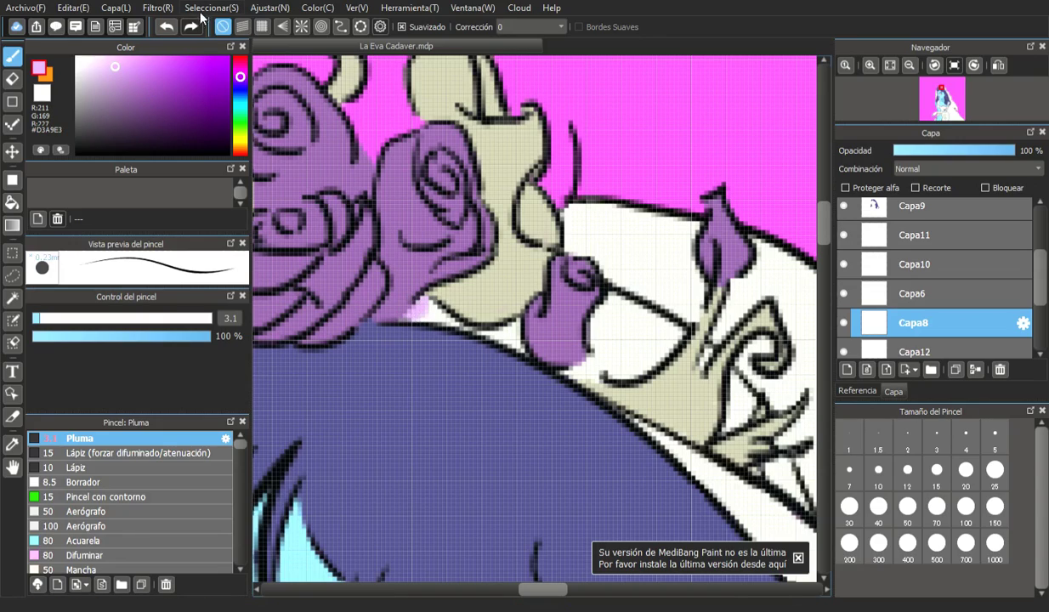
- Paint the veil gaps between the roses and the hair and beneath the small rose in pale lilac #DFBCED at size 3.1
{"action": "left_click", "coordinate": [95, 68]}
{"action": "left_click", "coordinate": [95, 65]}
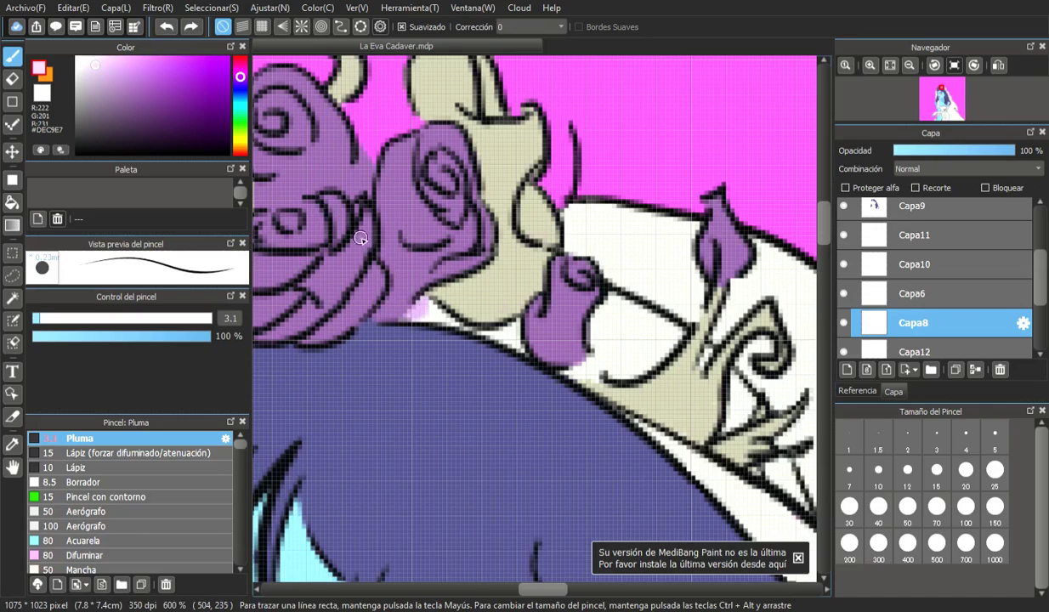
{"action": "mouse_move", "coordinate": [406, 312]}
{"action": "left_mouse_down"}
{"action": "mouse_move", "coordinate": [457, 325]}
{"action": "mouse_move", "coordinate": [435, 299]}
{"action": "mouse_move", "coordinate": [444, 315]}
{"action": "mouse_move", "coordinate": [416, 316]}
{"action": "mouse_move", "coordinate": [420, 304]}
{"action": "mouse_move", "coordinate": [408, 315]}
{"action": "mouse_move", "coordinate": [450, 321]}
{"action": "mouse_move", "coordinate": [418, 305]}
{"action": "mouse_move", "coordinate": [426, 309]}
{"action": "mouse_move", "coordinate": [406, 317]}
{"action": "mouse_move", "coordinate": [514, 341]}
{"action": "left_mouse_up"}
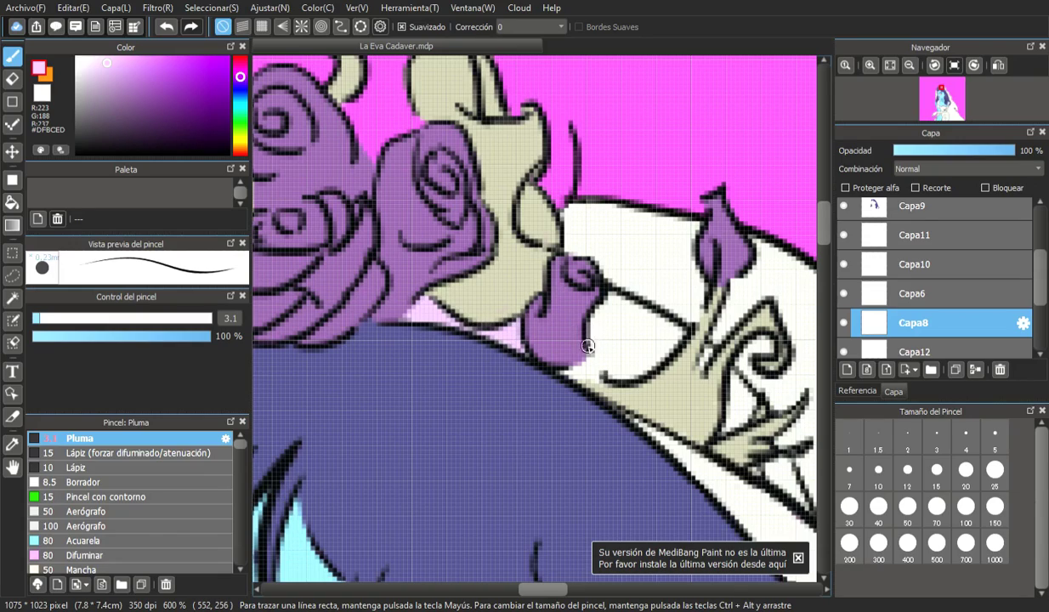
{"action": "mouse_move", "coordinate": [567, 369]}
{"action": "left_mouse_down"}
{"action": "mouse_move", "coordinate": [579, 359]}
{"action": "mouse_move", "coordinate": [565, 370]}
{"action": "mouse_move", "coordinate": [602, 372]}
{"action": "left_mouse_up"}
- Fill the veil areas between the small rose and the right branch and around its thorns with pale lilac at size 8.4
{"action": "left_click", "coordinate": [62, 318]}
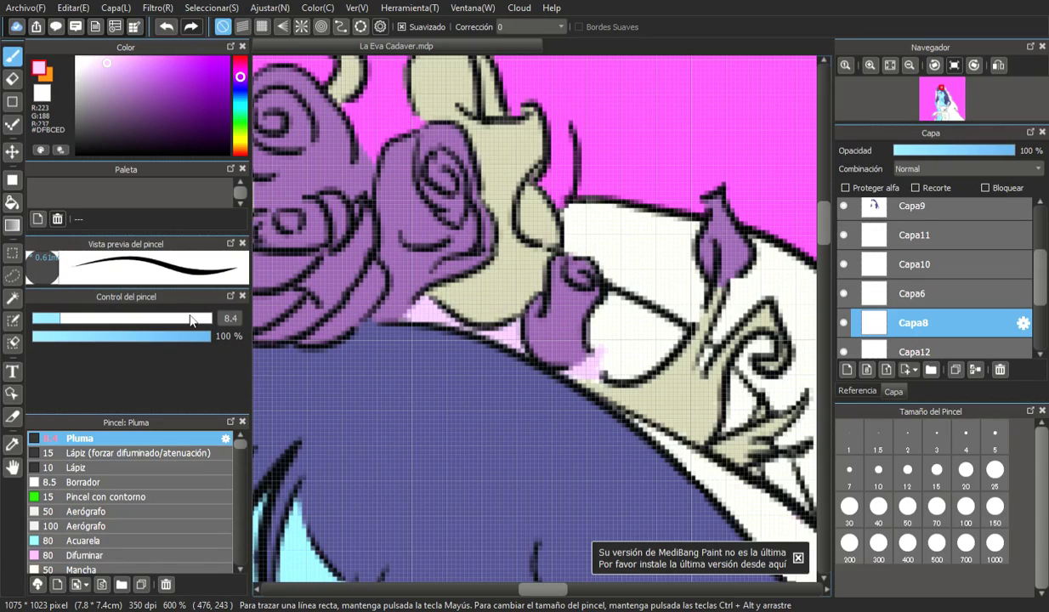
{"action": "mouse_move", "coordinate": [604, 314]}
{"action": "left_mouse_down"}
{"action": "mouse_move", "coordinate": [652, 327]}
{"action": "mouse_move", "coordinate": [617, 302]}
{"action": "mouse_move", "coordinate": [674, 347]}
{"action": "mouse_move", "coordinate": [636, 347]}
{"action": "mouse_move", "coordinate": [612, 365]}
{"action": "mouse_move", "coordinate": [611, 380]}
{"action": "mouse_move", "coordinate": [599, 379]}
{"action": "mouse_move", "coordinate": [652, 345]}
{"action": "mouse_move", "coordinate": [710, 391]}
{"action": "left_mouse_up"}
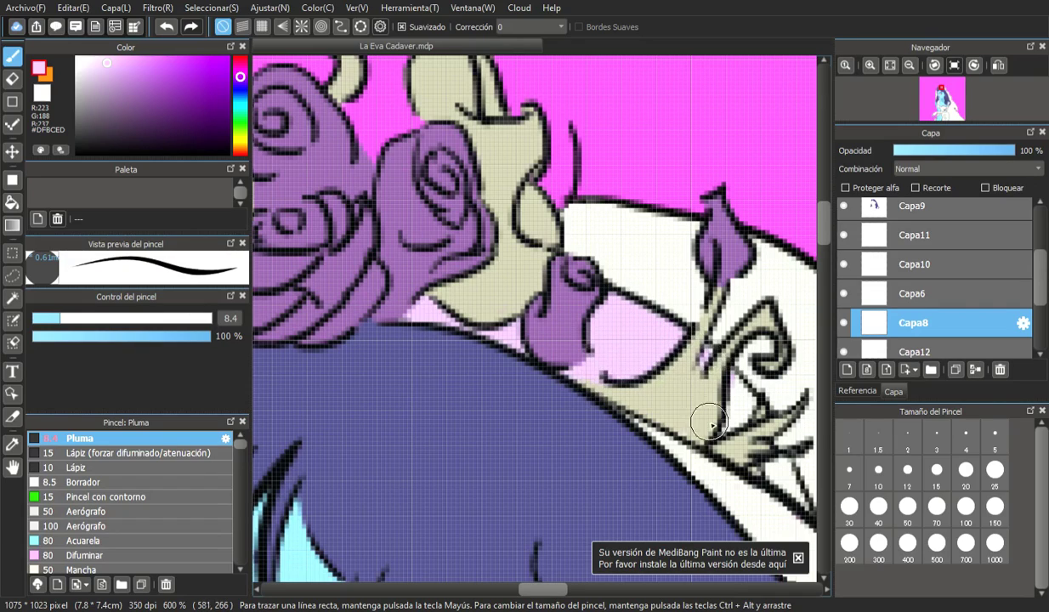
{"action": "left_click_drag", "start_coordinate": [550, 589], "coordinate": [562, 596]}
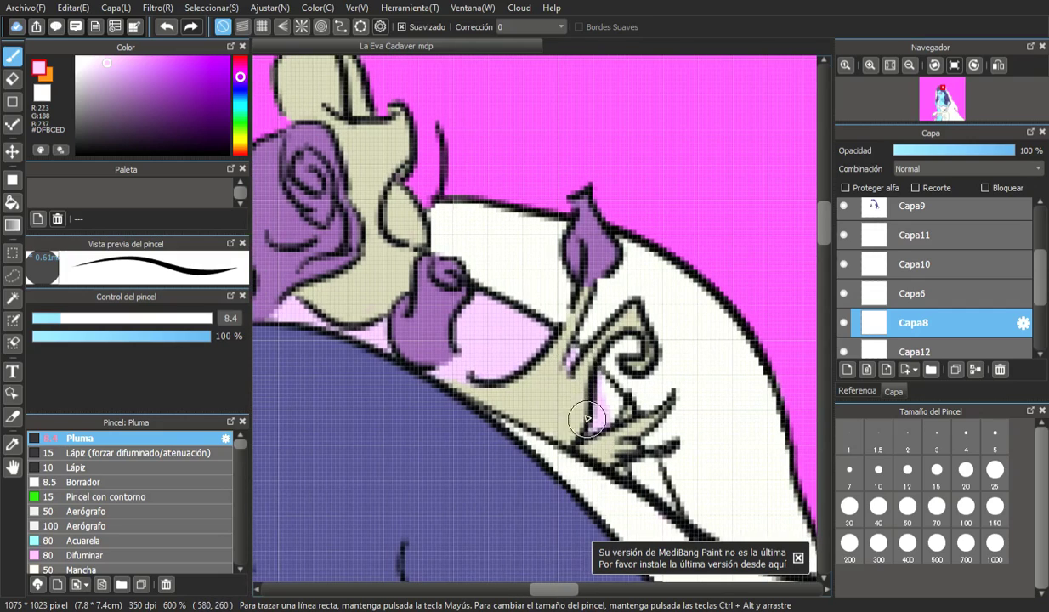
{"action": "left_click_drag", "start_coordinate": [822, 234], "coordinate": [823, 253]}
{"action": "mouse_move", "coordinate": [584, 144]}
{"action": "left_mouse_down"}
{"action": "mouse_move", "coordinate": [579, 131]}
{"action": "mouse_move", "coordinate": [600, 145]}
{"action": "mouse_move", "coordinate": [584, 112]}
{"action": "left_mouse_up"}
{"action": "mouse_move", "coordinate": [628, 197]}
{"action": "left_mouse_down"}
{"action": "mouse_move", "coordinate": [673, 265]}
{"action": "mouse_move", "coordinate": [669, 249]}
{"action": "mouse_move", "coordinate": [635, 227]}
{"action": "mouse_move", "coordinate": [665, 240]}
{"action": "mouse_move", "coordinate": [670, 247]}
{"action": "mouse_move", "coordinate": [631, 222]}
{"action": "left_mouse_up"}
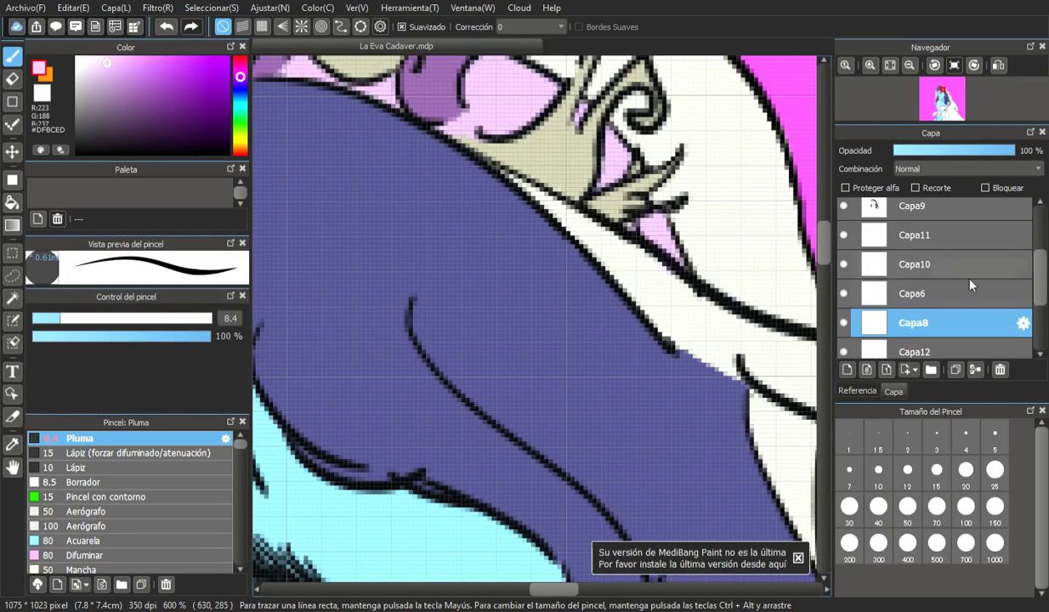
- Try cleaning around the base of the right branch on Capa2 and Capa14 with the transparent color at size 2.7
{"action": "scroll", "coordinate": [968, 245], "scroll_direction": "up", "scroll_amount": 4}
{"action": "left_click", "coordinate": [967, 245]}
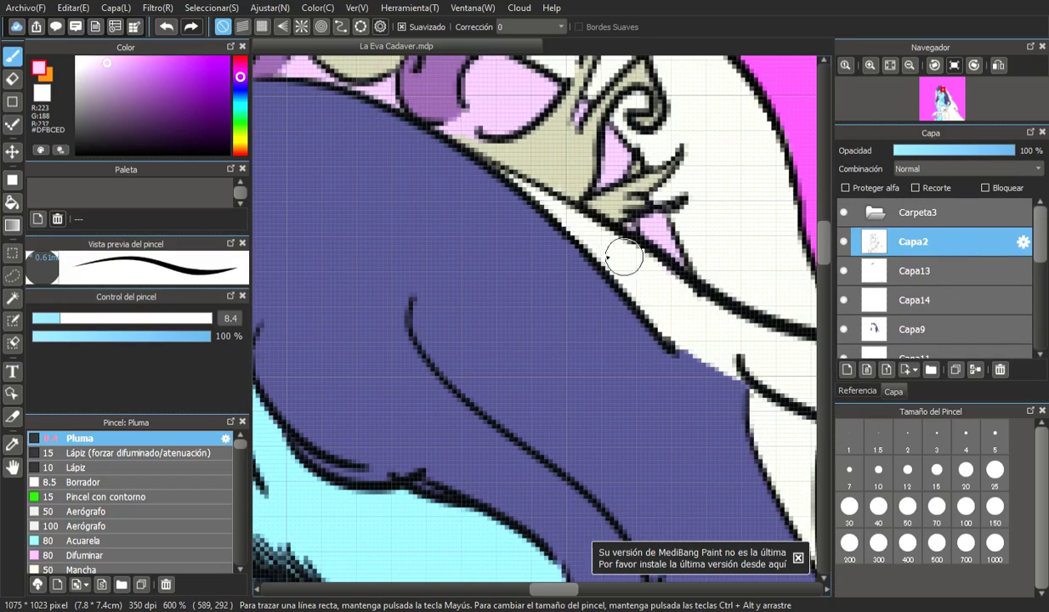
{"action": "left_click", "coordinate": [43, 94]}
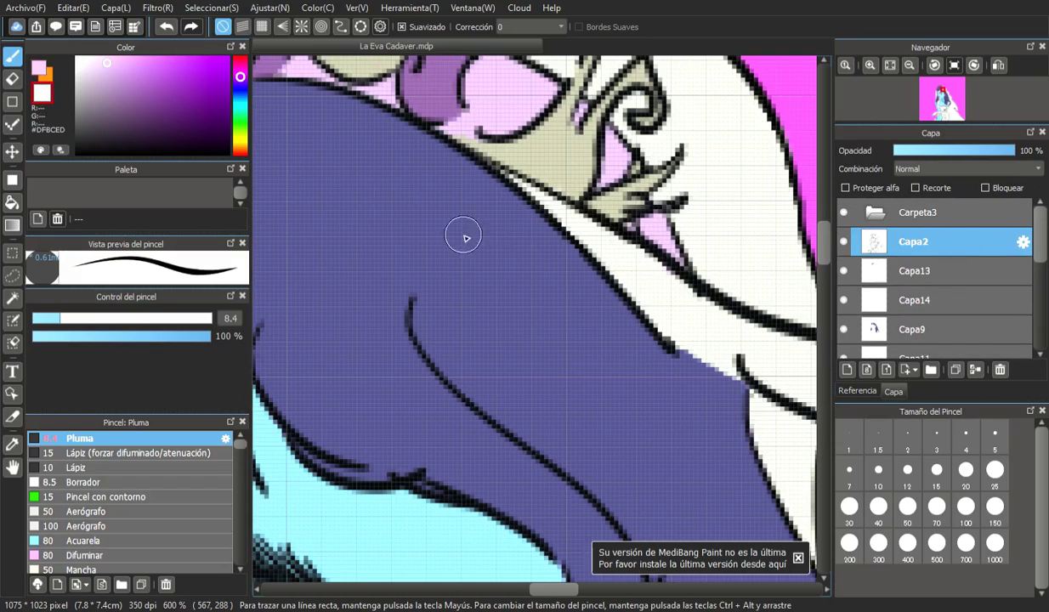
{"action": "left_click", "coordinate": [47, 318]}
{"action": "left_click_drag", "start_coordinate": [48, 319], "coordinate": [36, 319]}
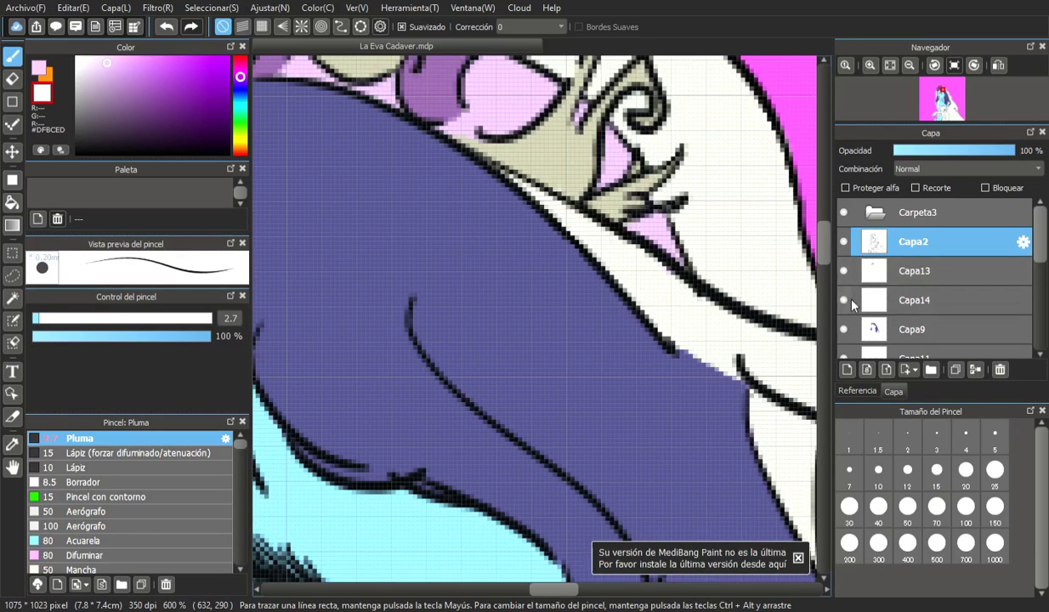
{"action": "left_click", "coordinate": [951, 308]}
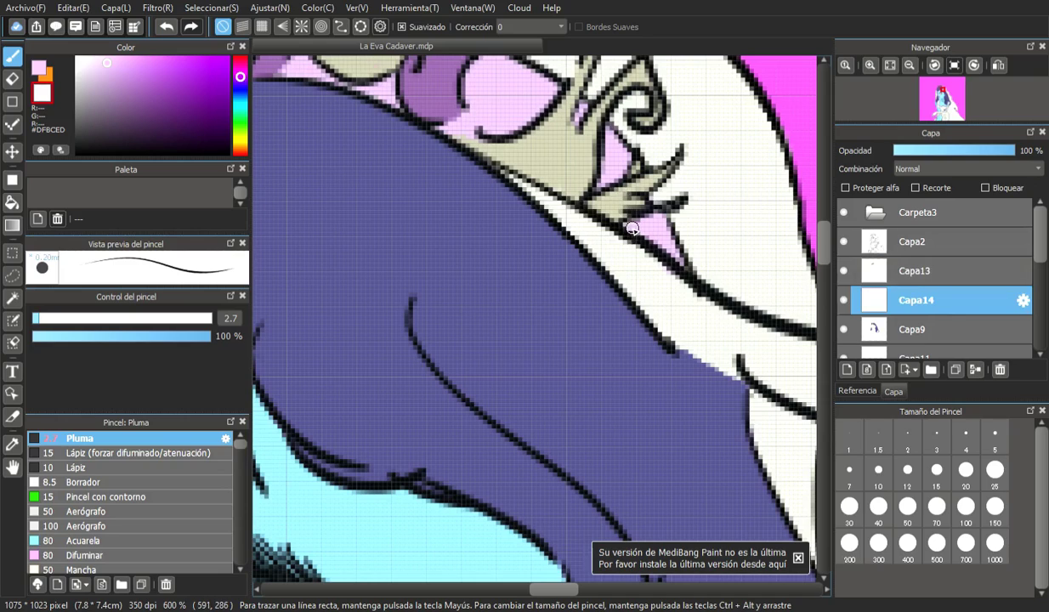
- Draw a short black #000000 line on Capa2 joining the lower thorns of the right branch at size 2.2
{"action": "scroll", "coordinate": [637, 207], "scroll_direction": "down", "scroll_amount": 2}
{"action": "scroll", "coordinate": [637, 207], "scroll_direction": "up", "scroll_amount": 3}
{"action": "left_click", "coordinate": [919, 242]}
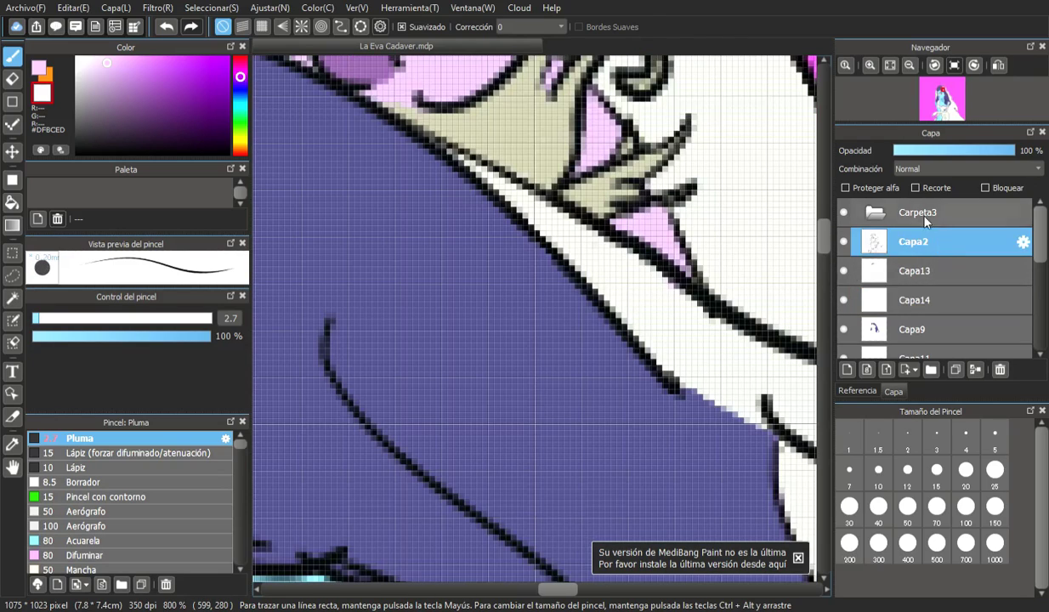
{"action": "left_click", "coordinate": [90, 154]}
{"action": "left_click", "coordinate": [34, 318]}
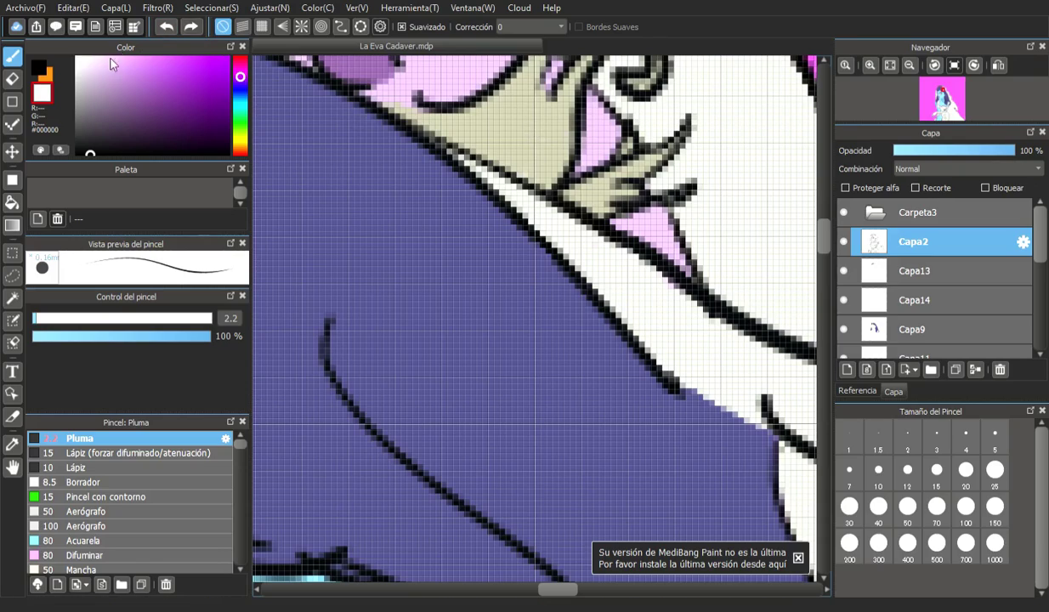
{"action": "left_click", "coordinate": [46, 68]}
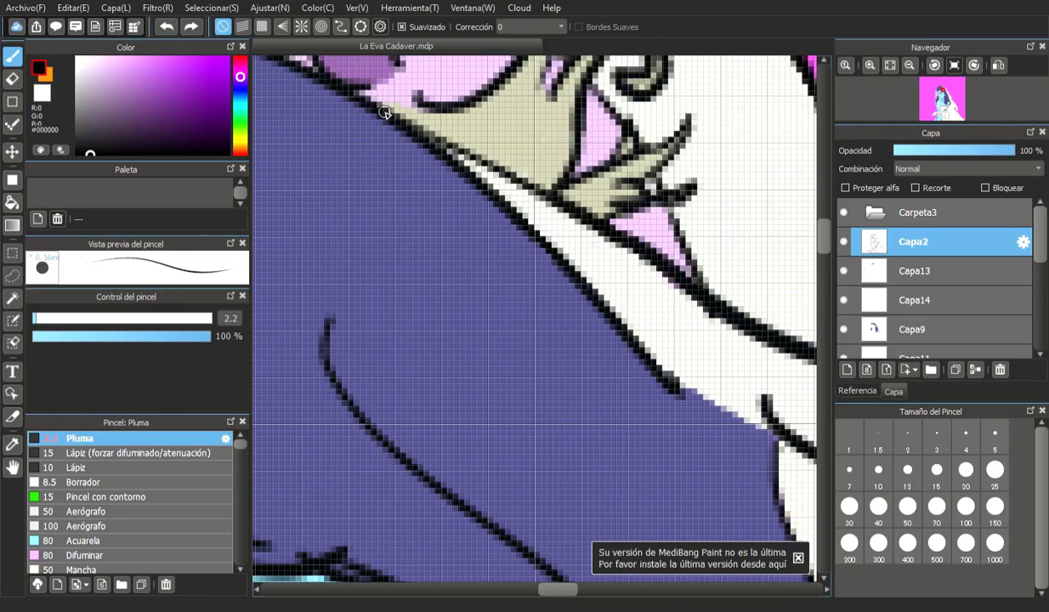
{"action": "left_click_drag", "start_coordinate": [658, 174], "coordinate": [665, 193]}
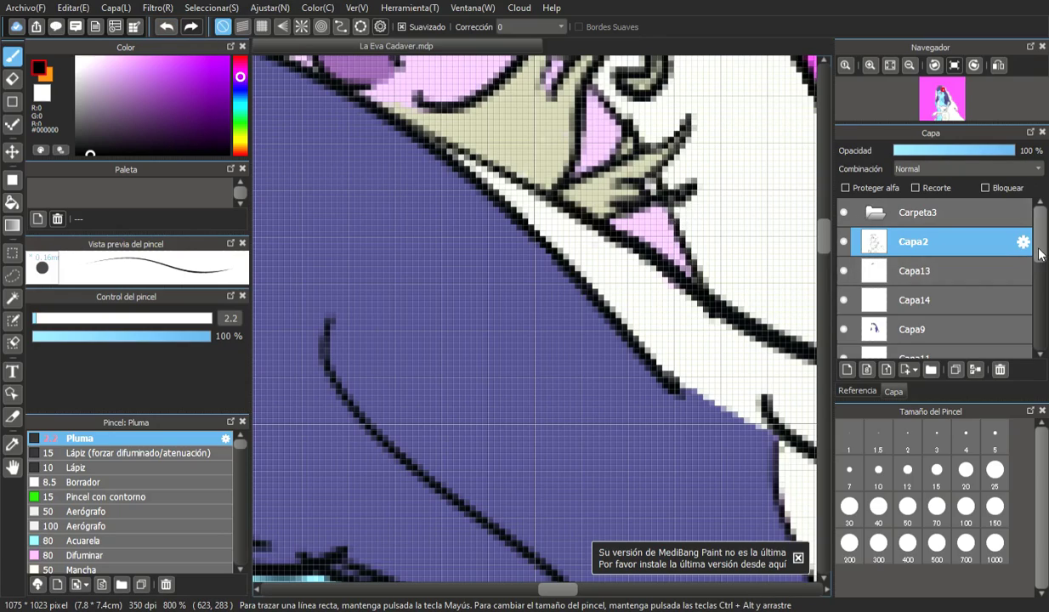
- Select Capa8 and sample the pale lilac #DFBCED from the veil for the Pluma brush
{"action": "scroll", "coordinate": [1039, 254], "scroll_direction": "down", "scroll_amount": 5}
{"action": "left_click", "coordinate": [845, 298]}
{"action": "left_click", "coordinate": [844, 297]}
{"action": "left_click", "coordinate": [923, 295]}
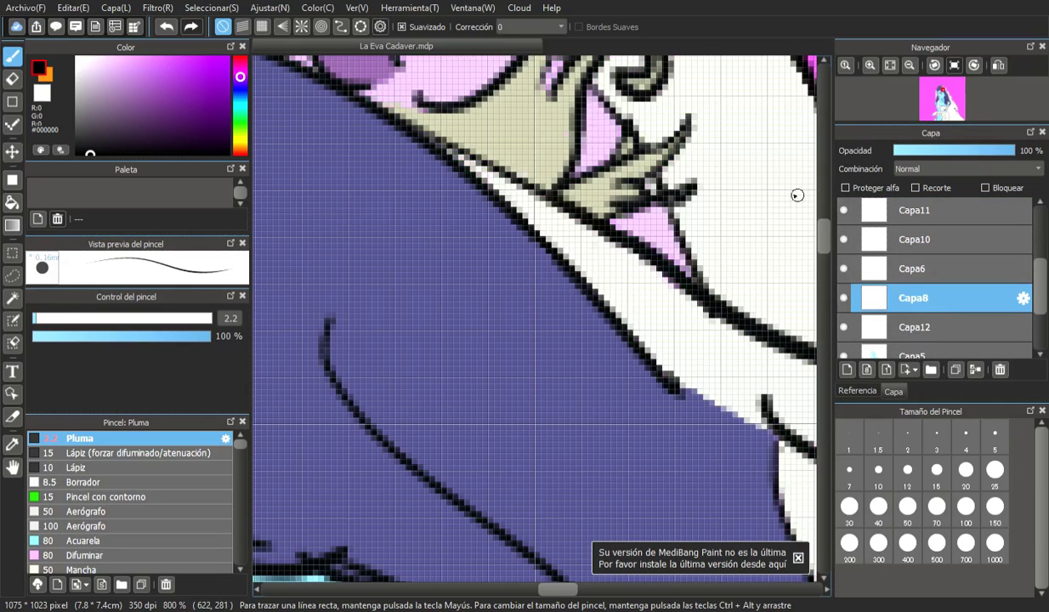
{"action": "left_click", "coordinate": [12, 444]}
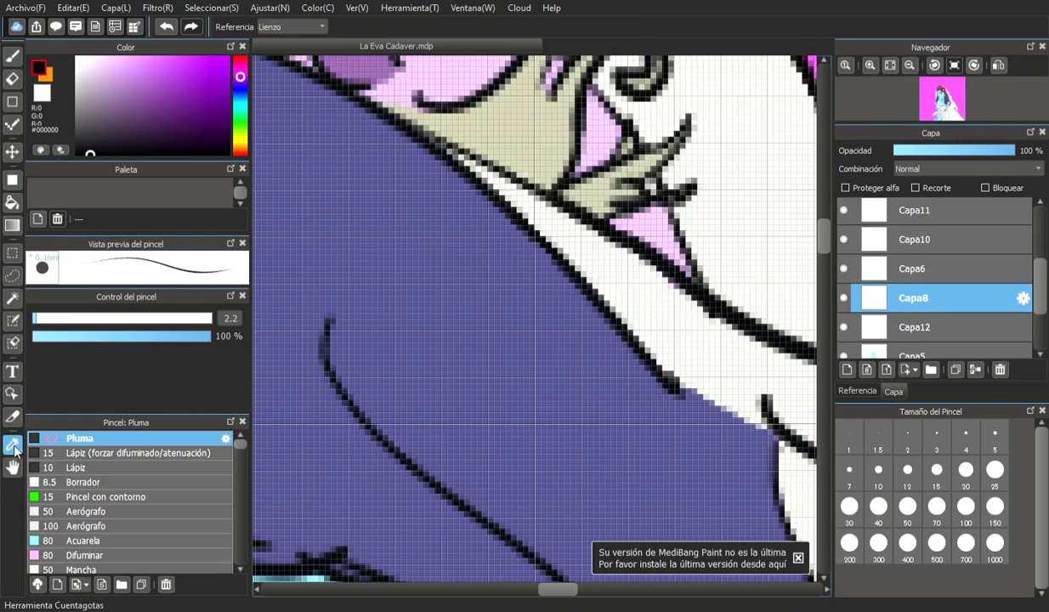
{"action": "left_click", "coordinate": [668, 244]}
{"action": "left_click", "coordinate": [12, 56]}
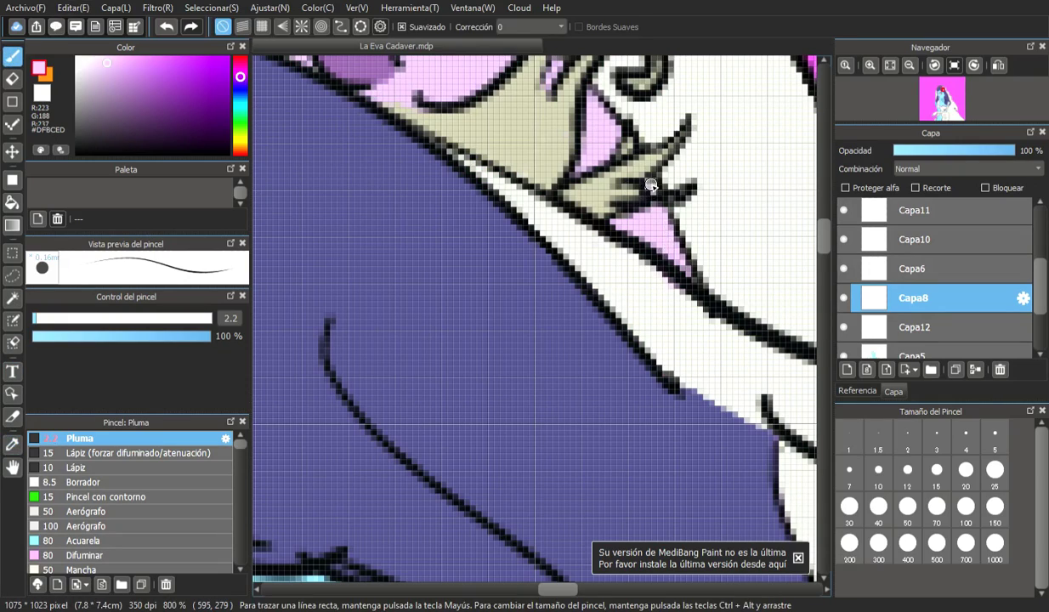
- Examine the coloring of the whole figure from the flower crown to the skirt, and the face up close
{"action": "scroll", "coordinate": [676, 186], "scroll_direction": "down", "scroll_amount": 4}
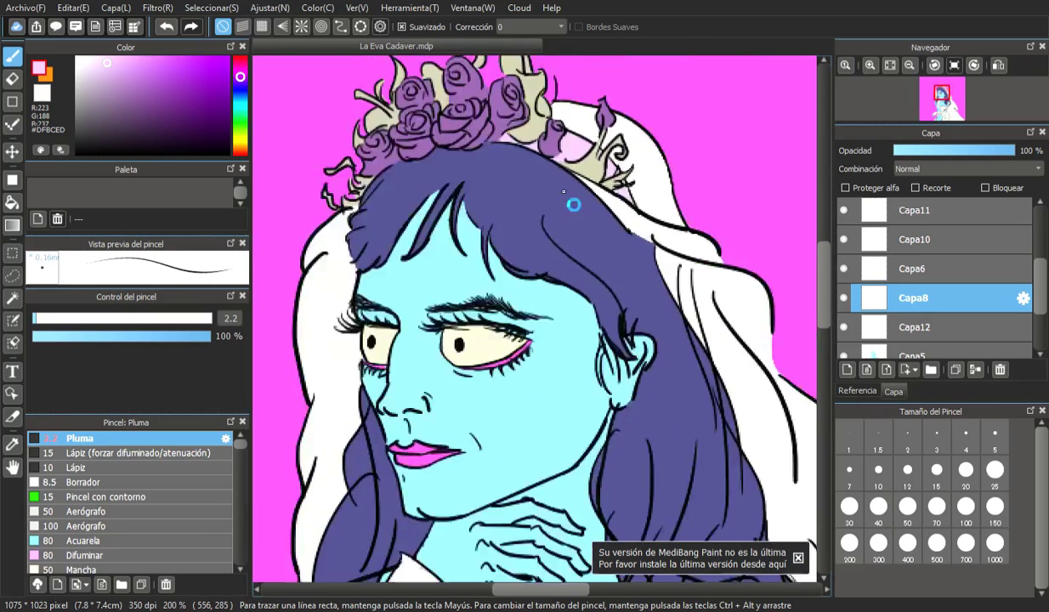
{"action": "scroll", "coordinate": [516, 204], "scroll_direction": "up", "scroll_amount": 3}
{"action": "scroll", "coordinate": [438, 176], "scroll_direction": "down", "scroll_amount": 3}
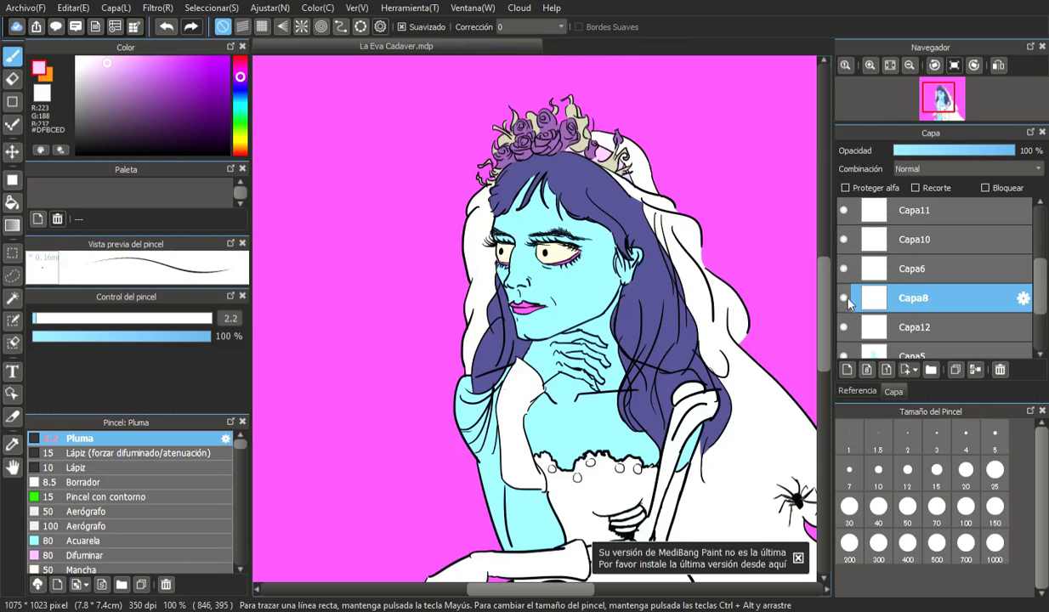
{"action": "scroll", "coordinate": [797, 319], "scroll_direction": "down", "scroll_amount": 3}
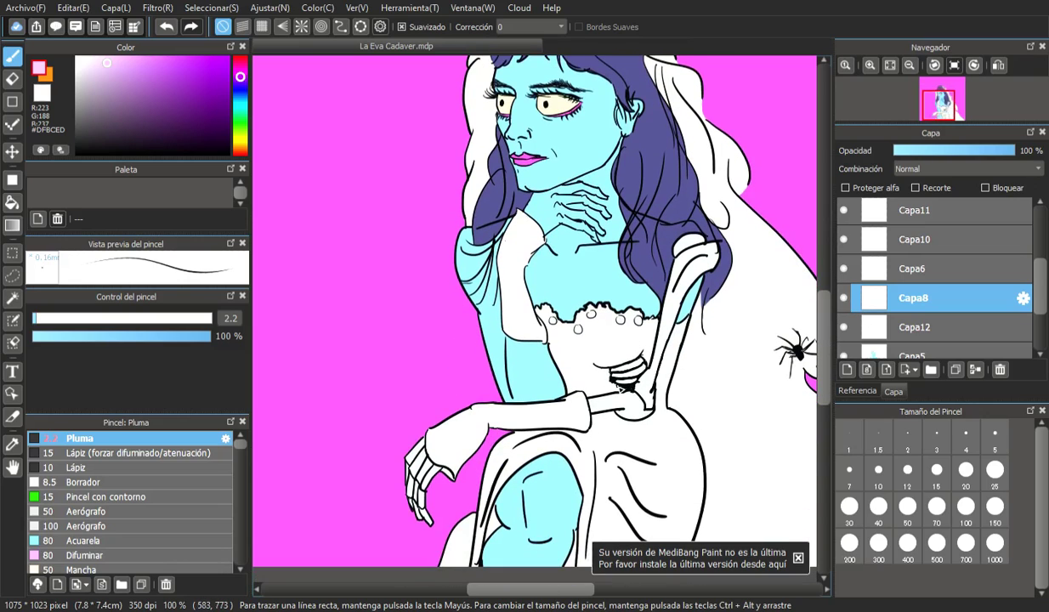
{"action": "left_click_drag", "start_coordinate": [516, 592], "coordinate": [538, 580]}
{"action": "scroll", "coordinate": [546, 265], "scroll_direction": "up", "scroll_amount": 2}
{"action": "scroll", "coordinate": [546, 266], "scroll_direction": "down", "scroll_amount": 4, "text": "ctrl"}
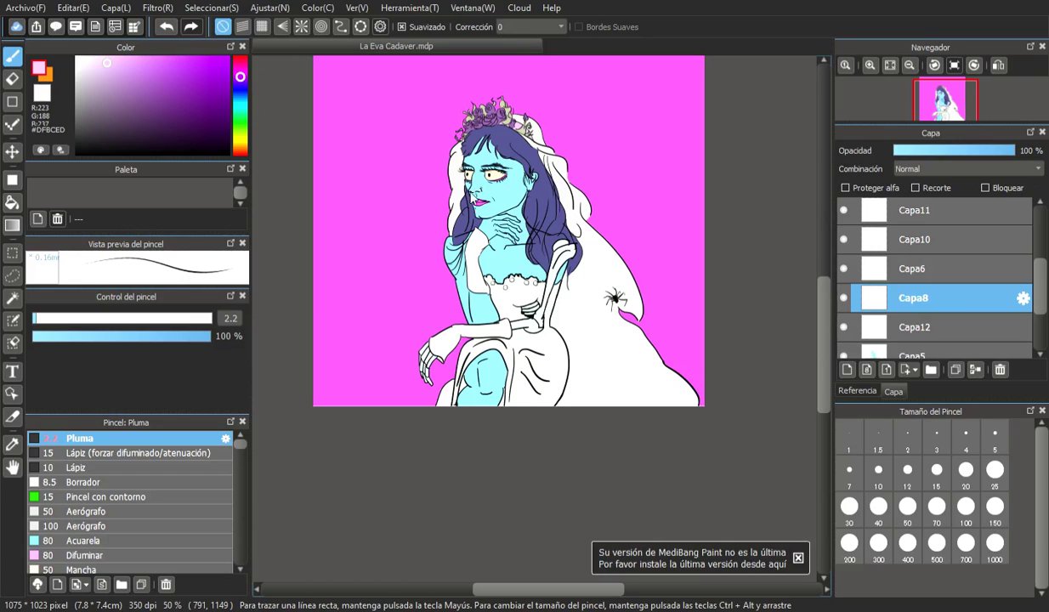
{"action": "scroll", "coordinate": [337, 336], "scroll_direction": "up", "scroll_amount": 2, "text": "ctrl"}
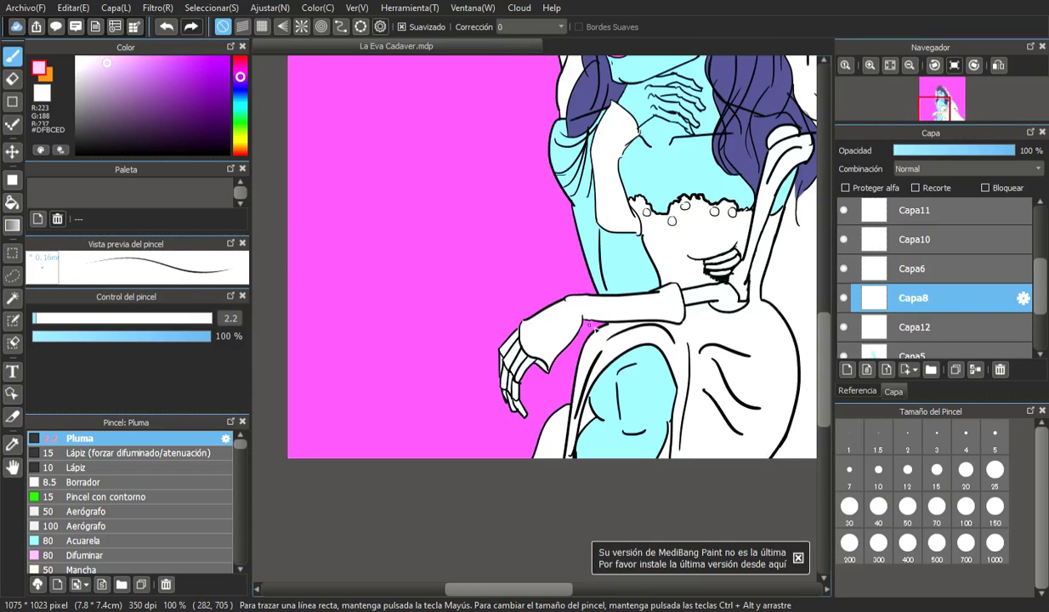
{"action": "scroll", "coordinate": [795, 365], "scroll_direction": "up", "scroll_amount": 5}
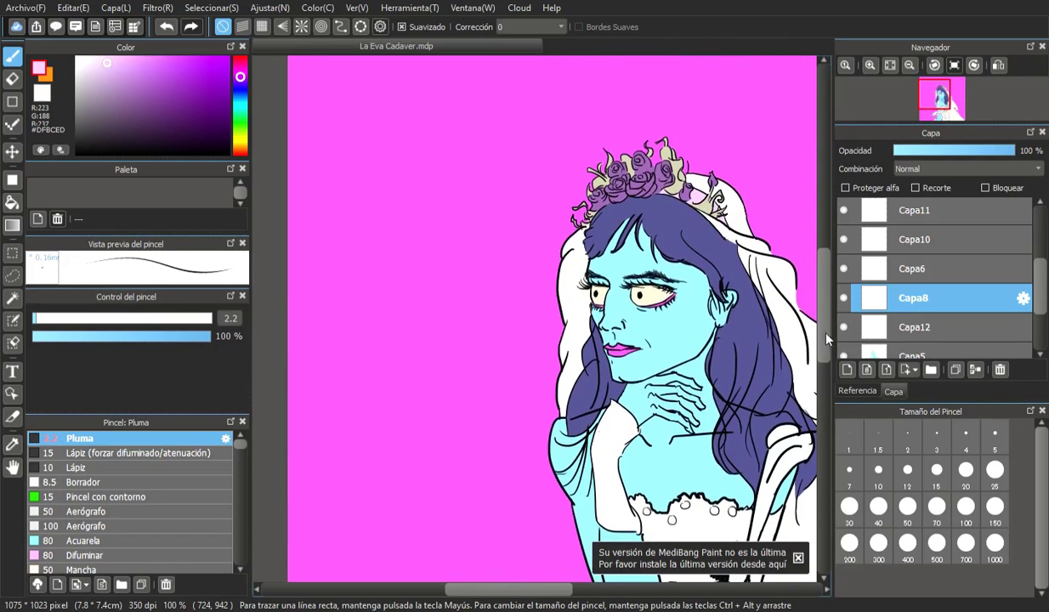
{"action": "scroll", "coordinate": [726, 312], "scroll_direction": "up", "scroll_amount": 3, "text": "ctrl"}
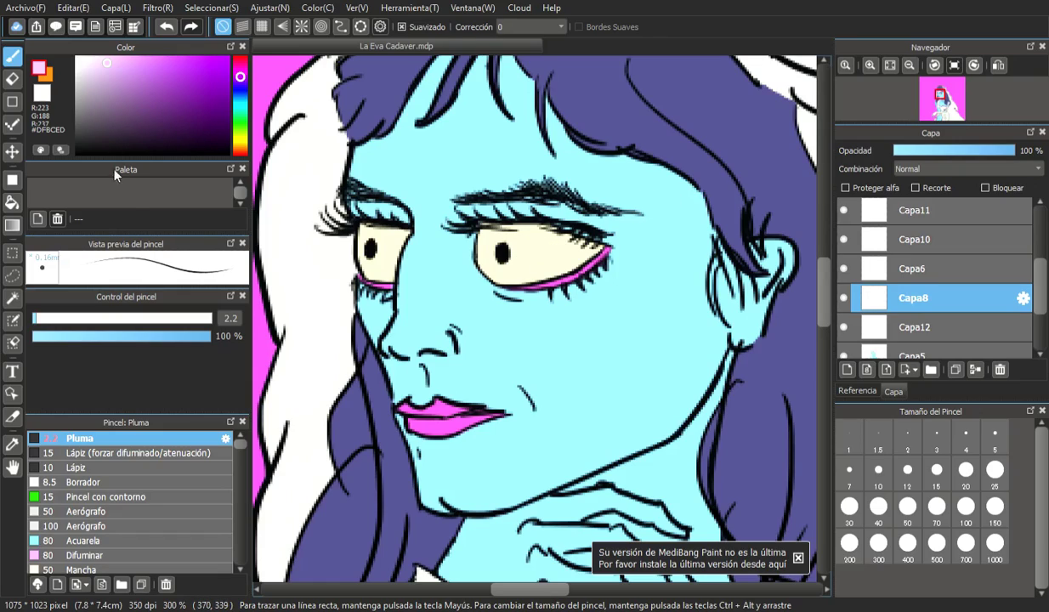
- Choose the size 50 Aerógrafo brush and set its color to purple #61499C
{"action": "left_click", "coordinate": [203, 511]}
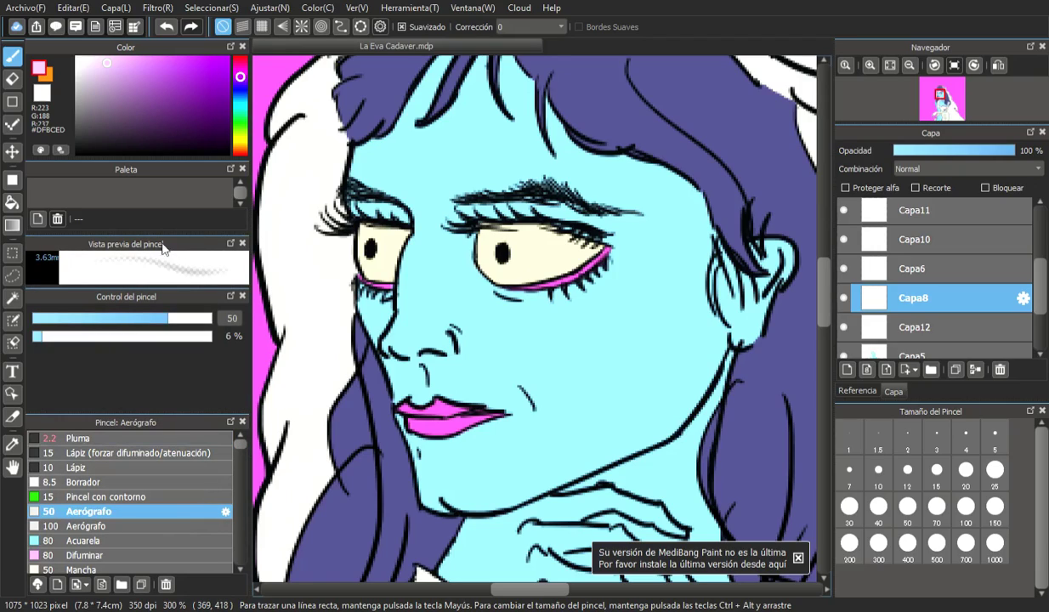
{"action": "left_click", "coordinate": [241, 84]}
{"action": "left_click_drag", "start_coordinate": [102, 73], "coordinate": [170, 79]}
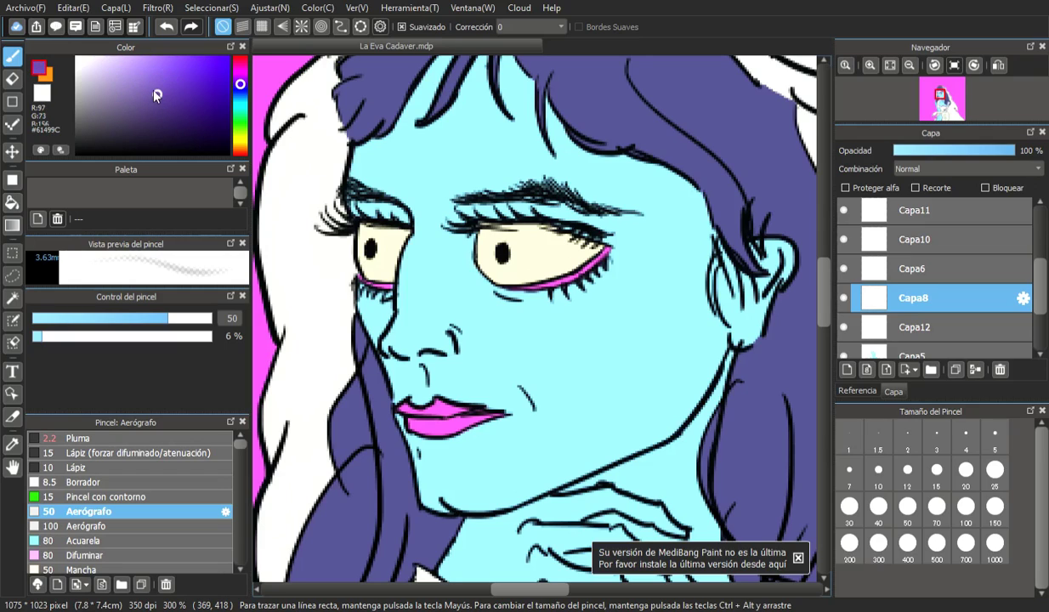
- Try airbrushing a #61499C shadow at the inner corner of the larger eye on Capa8, and undo the stroke
{"action": "scroll", "coordinate": [594, 325], "scroll_direction": "down", "scroll_amount": 2}
{"action": "scroll", "coordinate": [599, 340], "scroll_direction": "up", "scroll_amount": 4}
{"action": "scroll", "coordinate": [563, 262], "scroll_direction": "down", "scroll_amount": 1}
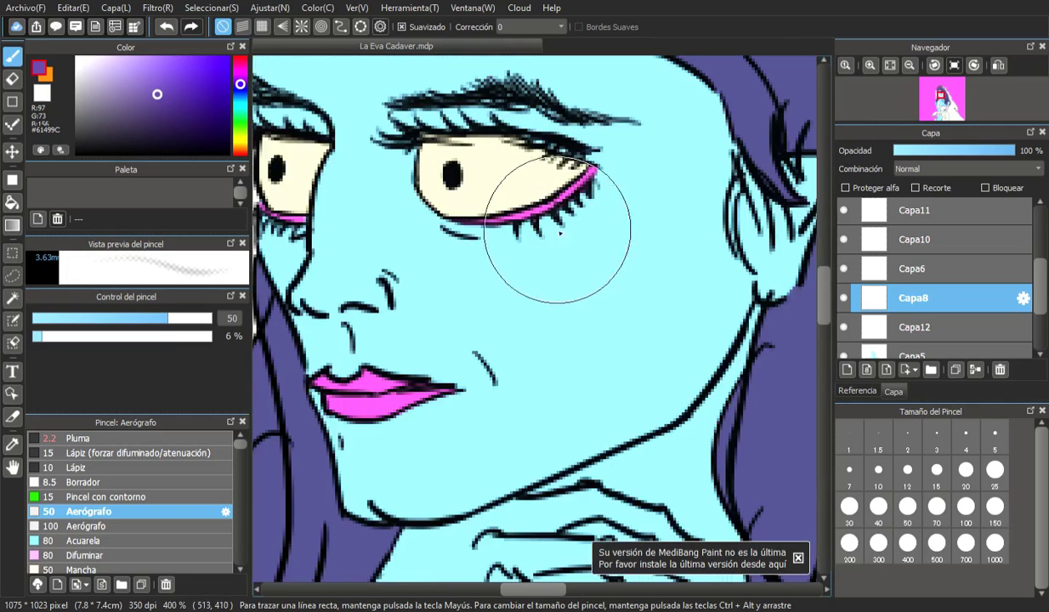
{"action": "left_click_drag", "start_coordinate": [826, 301], "coordinate": [826, 291]}
{"action": "mouse_move", "coordinate": [590, 317]}
{"action": "left_mouse_down"}
{"action": "mouse_move", "coordinate": [412, 265]}
{"action": "mouse_move", "coordinate": [436, 269]}
{"action": "left_mouse_up"}
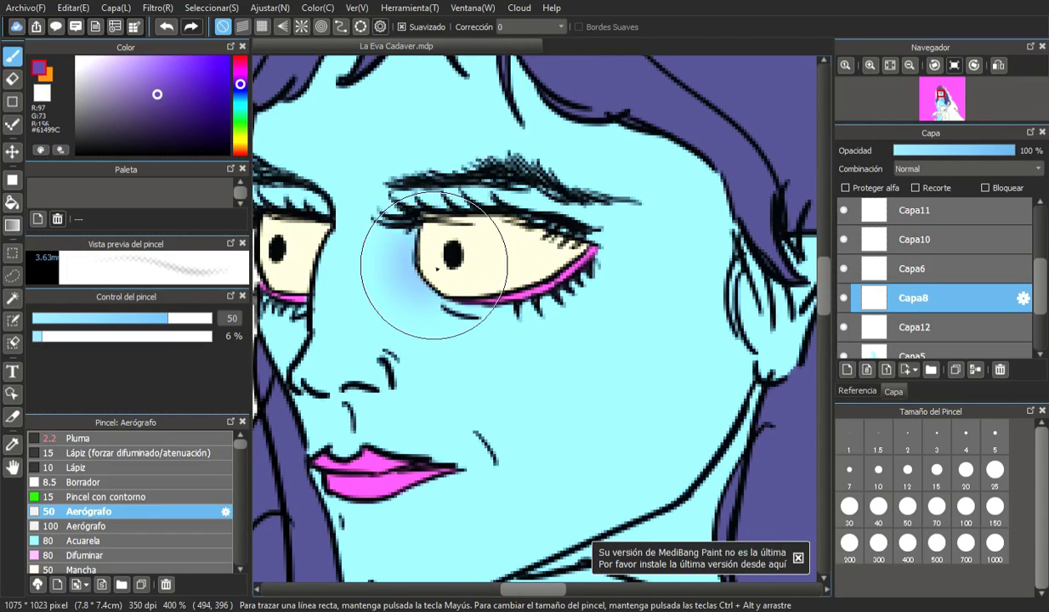
{"action": "left_click", "coordinate": [167, 26]}
- Airbrush #61499C shadow around both eyes and up to the brows on Capa5, reducing the brush size to 27 for the smaller areas
{"action": "scroll", "coordinate": [1041, 306], "scroll_direction": "down", "scroll_amount": 3}
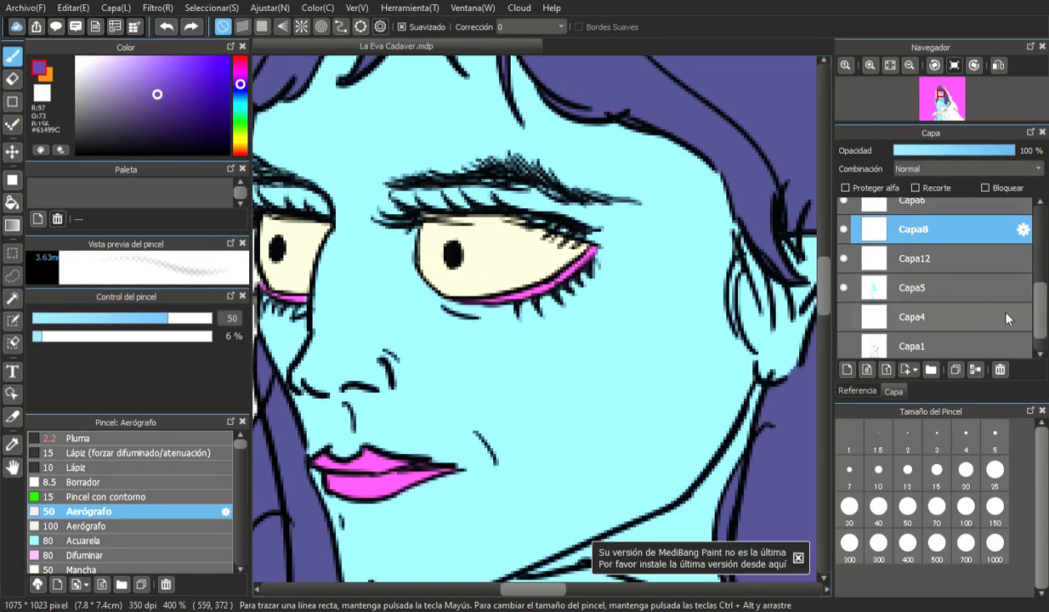
{"action": "left_click", "coordinate": [927, 286]}
{"action": "mouse_move", "coordinate": [417, 261]}
{"action": "left_mouse_down"}
{"action": "mouse_move", "coordinate": [424, 296]}
{"action": "mouse_move", "coordinate": [404, 255]}
{"action": "mouse_move", "coordinate": [459, 303]}
{"action": "mouse_move", "coordinate": [416, 276]}
{"action": "left_mouse_up"}
{"action": "mouse_move", "coordinate": [482, 211]}
{"action": "left_mouse_down"}
{"action": "mouse_move", "coordinate": [515, 217]}
{"action": "mouse_move", "coordinate": [424, 254]}
{"action": "mouse_move", "coordinate": [496, 268]}
{"action": "mouse_move", "coordinate": [431, 280]}
{"action": "mouse_move", "coordinate": [483, 273]}
{"action": "mouse_move", "coordinate": [488, 308]}
{"action": "mouse_move", "coordinate": [458, 289]}
{"action": "mouse_move", "coordinate": [531, 284]}
{"action": "mouse_move", "coordinate": [538, 205]}
{"action": "mouse_move", "coordinate": [517, 255]}
{"action": "mouse_move", "coordinate": [451, 276]}
{"action": "mouse_move", "coordinate": [484, 297]}
{"action": "mouse_move", "coordinate": [442, 284]}
{"action": "mouse_move", "coordinate": [499, 309]}
{"action": "mouse_move", "coordinate": [496, 301]}
{"action": "mouse_move", "coordinate": [550, 278]}
{"action": "mouse_move", "coordinate": [578, 281]}
{"action": "mouse_move", "coordinate": [560, 304]}
{"action": "mouse_move", "coordinate": [566, 231]}
{"action": "mouse_move", "coordinate": [557, 221]}
{"action": "mouse_move", "coordinate": [474, 202]}
{"action": "mouse_move", "coordinate": [599, 240]}
{"action": "mouse_move", "coordinate": [605, 259]}
{"action": "mouse_move", "coordinate": [589, 274]}
{"action": "mouse_move", "coordinate": [607, 238]}
{"action": "mouse_move", "coordinate": [591, 278]}
{"action": "mouse_move", "coordinate": [609, 242]}
{"action": "mouse_move", "coordinate": [566, 301]}
{"action": "mouse_move", "coordinate": [497, 285]}
{"action": "mouse_move", "coordinate": [445, 255]}
{"action": "mouse_move", "coordinate": [430, 201]}
{"action": "mouse_move", "coordinate": [423, 207]}
{"action": "mouse_move", "coordinate": [572, 216]}
{"action": "mouse_move", "coordinate": [584, 263]}
{"action": "left_mouse_up"}
{"action": "left_click_drag", "start_coordinate": [528, 593], "coordinate": [515, 587]}
{"action": "left_click_drag", "start_coordinate": [166, 320], "coordinate": [126, 316]}
{"action": "mouse_move", "coordinate": [357, 308]}
{"action": "left_mouse_down"}
{"action": "mouse_move", "coordinate": [410, 304]}
{"action": "mouse_move", "coordinate": [379, 251]}
{"action": "mouse_move", "coordinate": [370, 199]}
{"action": "mouse_move", "coordinate": [422, 221]}
{"action": "mouse_move", "coordinate": [364, 279]}
{"action": "mouse_move", "coordinate": [408, 323]}
{"action": "mouse_move", "coordinate": [403, 304]}
{"action": "mouse_move", "coordinate": [387, 308]}
{"action": "mouse_move", "coordinate": [425, 311]}
{"action": "mouse_move", "coordinate": [417, 262]}
{"action": "mouse_move", "coordinate": [363, 329]}
{"action": "mouse_move", "coordinate": [375, 306]}
{"action": "mouse_move", "coordinate": [501, 287]}
{"action": "left_mouse_up"}
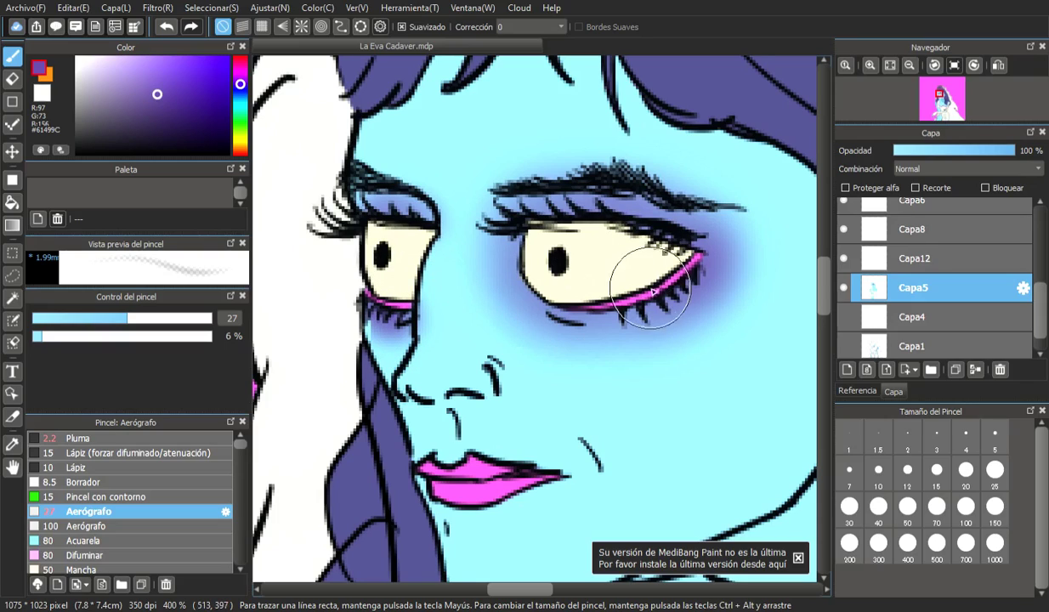
- Check Capa5, Capa12 and Capa8 by hiding and reshowing each, and select Capa8 with the airbrush at size 2.4
{"action": "left_click", "coordinate": [846, 287]}
{"action": "left_click", "coordinate": [846, 287]}
{"action": "left_click", "coordinate": [844, 259]}
{"action": "left_click", "coordinate": [844, 259]}
{"action": "left_click", "coordinate": [845, 230]}
{"action": "left_click", "coordinate": [845, 233]}
{"action": "left_click", "coordinate": [845, 233]}
{"action": "left_click", "coordinate": [846, 234]}
{"action": "left_click", "coordinate": [948, 231]}
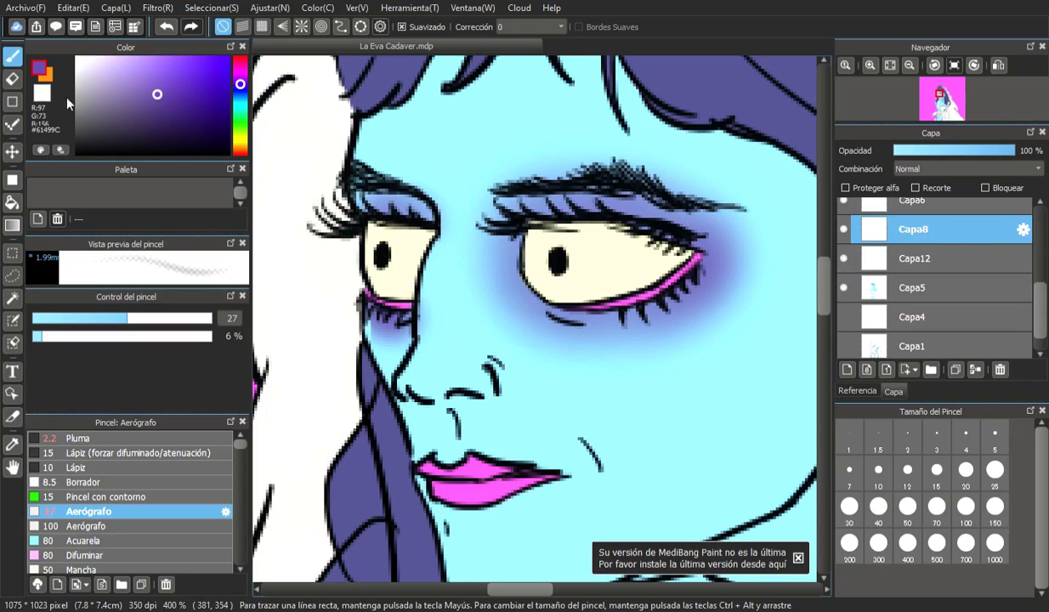
{"action": "left_click", "coordinate": [35, 318]}
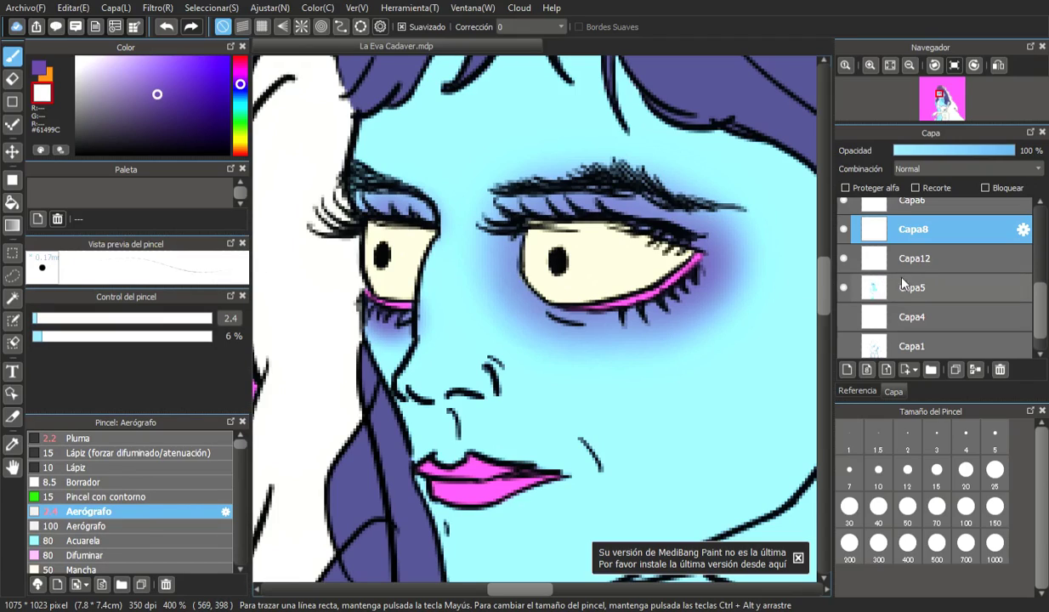
- Return to Capa5 with #61499C and lightly airbrush the side of the forehead along the hairline at size 24
{"action": "left_click", "coordinate": [940, 289]}
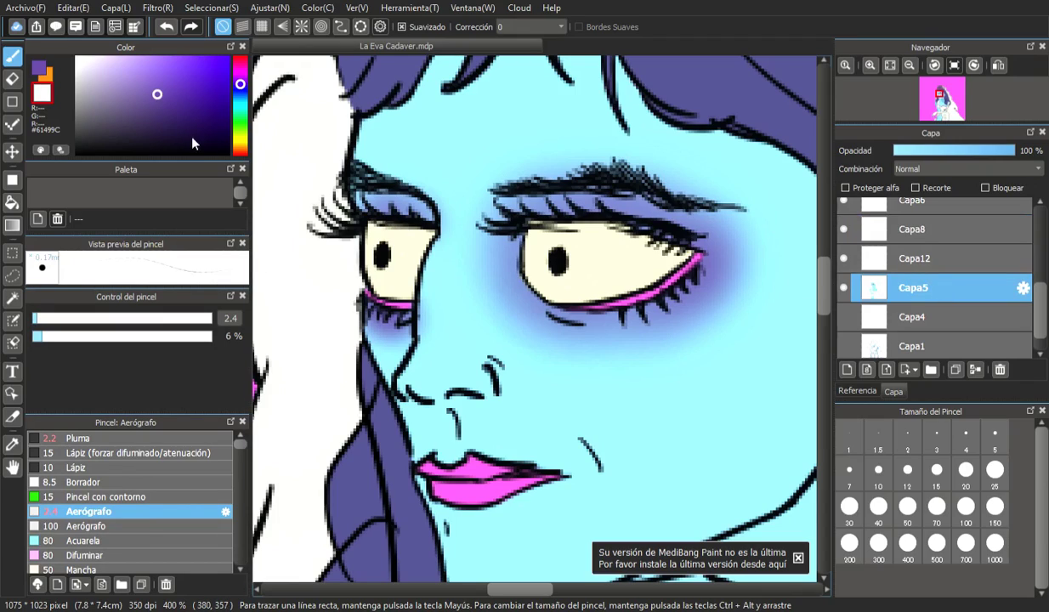
{"action": "left_click", "coordinate": [39, 68]}
{"action": "left_click", "coordinate": [67, 318]}
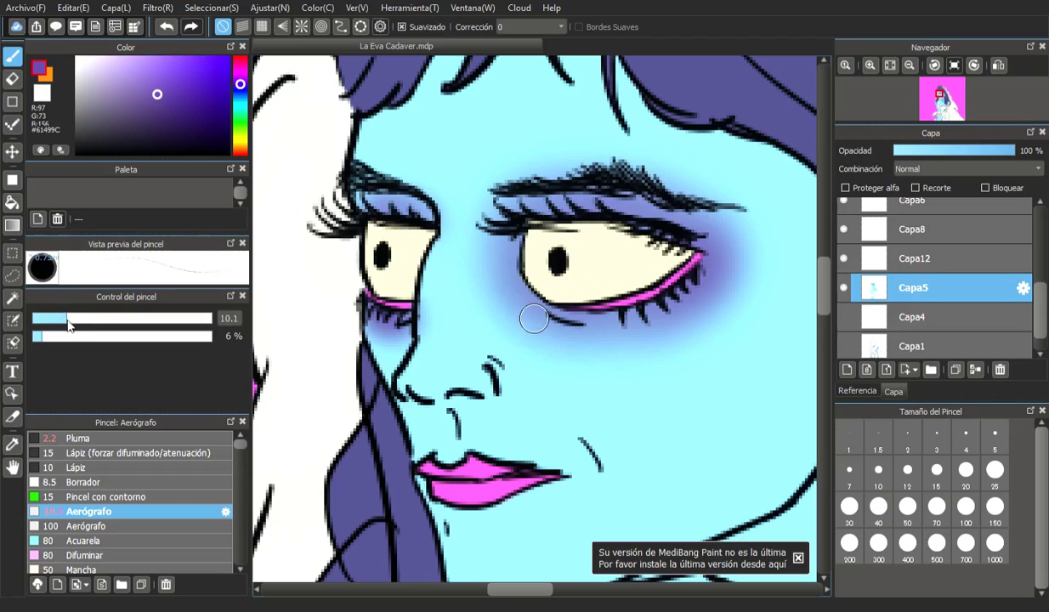
{"action": "left_click", "coordinate": [121, 318]}
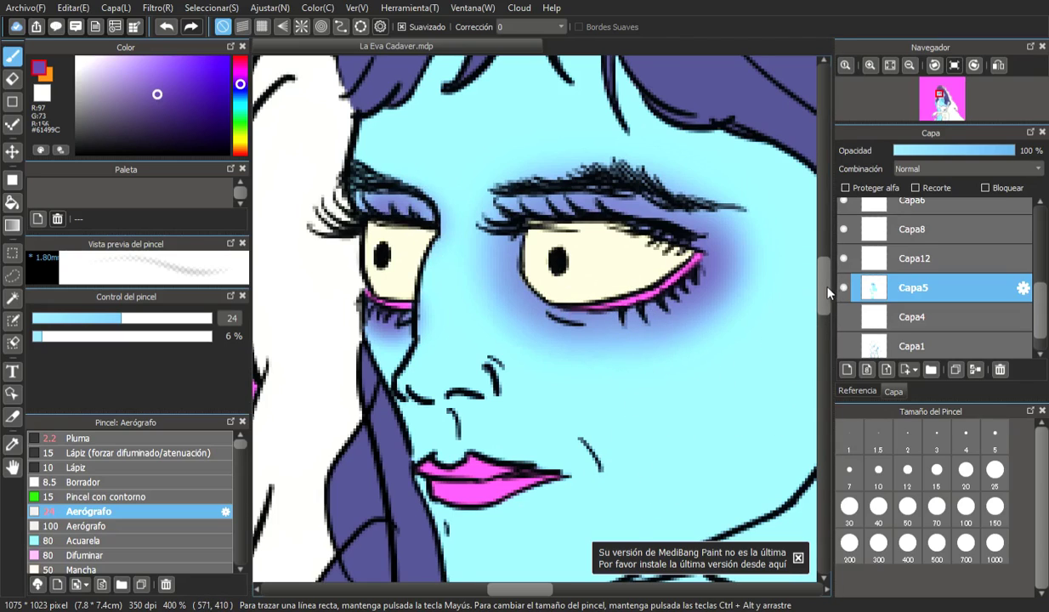
{"action": "scroll", "coordinate": [825, 307], "scroll_direction": "down", "scroll_amount": 2}
{"action": "scroll", "coordinate": [824, 306], "scroll_direction": "up", "scroll_amount": 2}
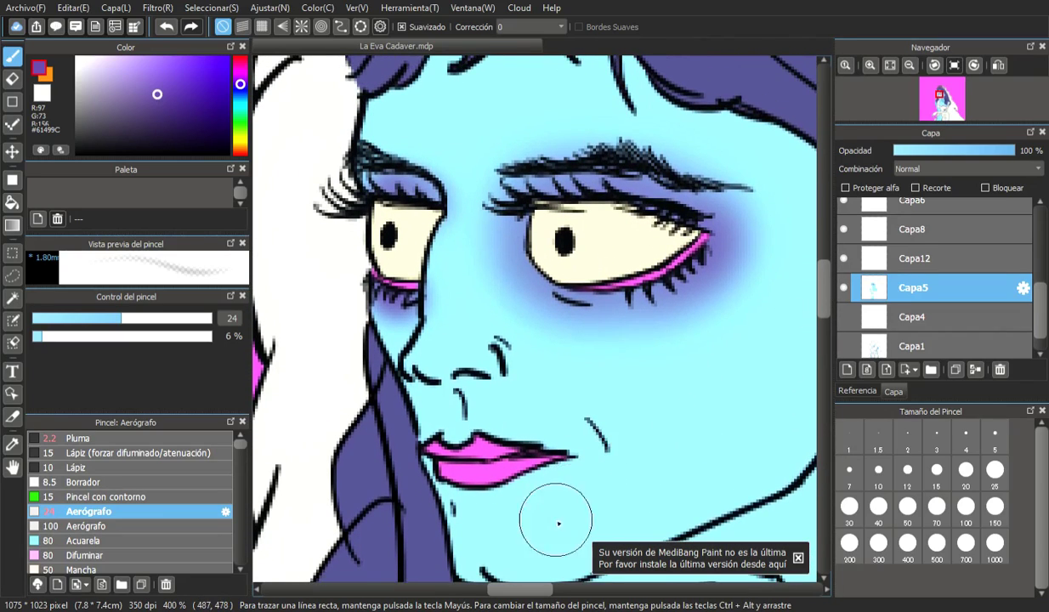
{"action": "left_click_drag", "start_coordinate": [541, 585], "coordinate": [558, 586]}
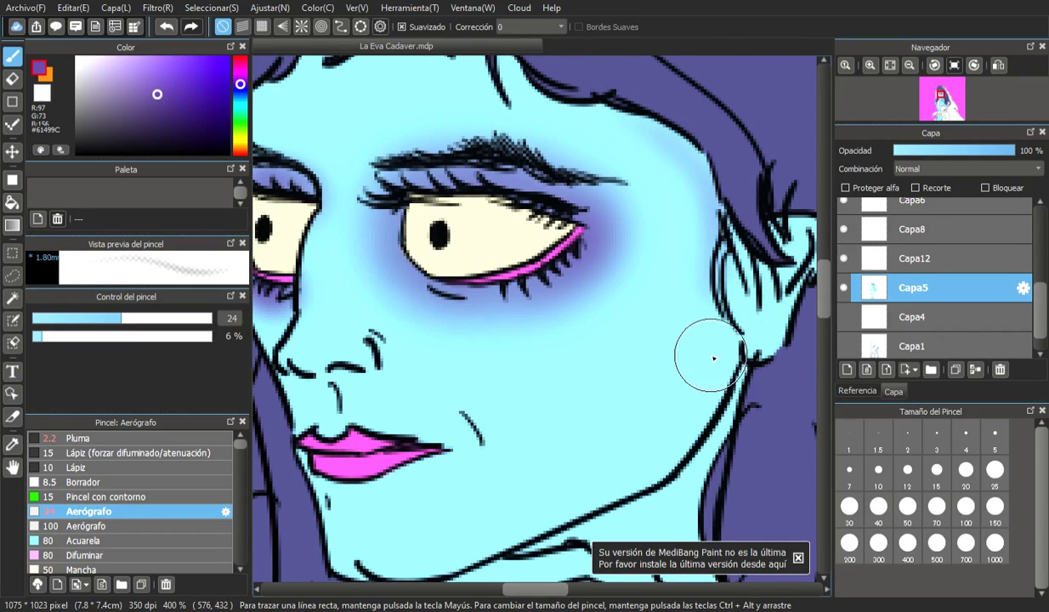
- Airbrush #61499C shading on the cheek below the ear and on the temple on Capa5 at size 30
{"action": "left_click_drag", "start_coordinate": [111, 318], "coordinate": [133, 319]}
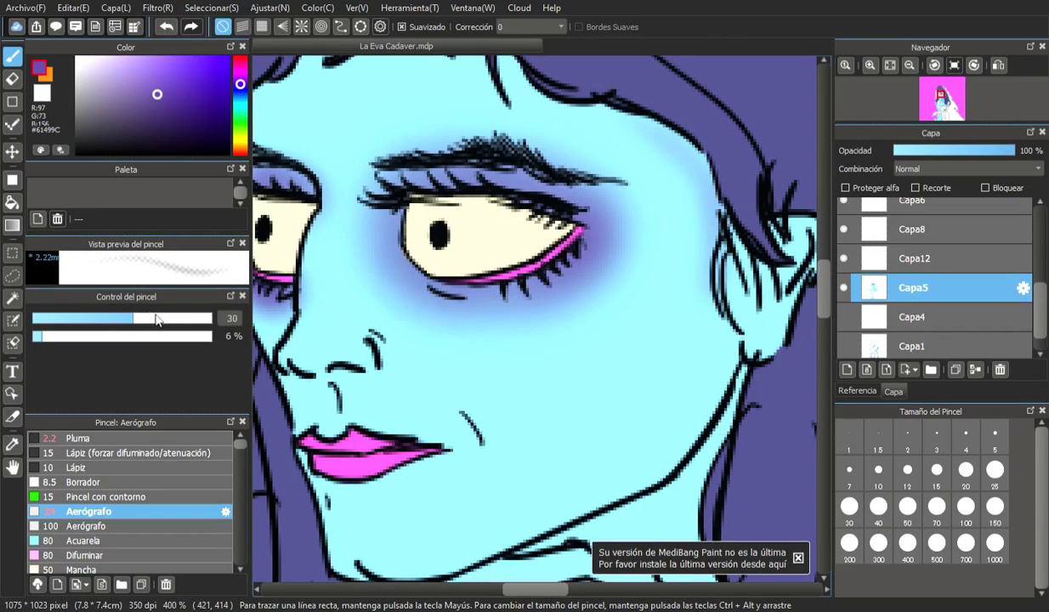
{"action": "mouse_move", "coordinate": [689, 342]}
{"action": "left_mouse_down"}
{"action": "mouse_move", "coordinate": [646, 363]}
{"action": "mouse_move", "coordinate": [641, 386]}
{"action": "mouse_move", "coordinate": [686, 340]}
{"action": "left_mouse_up"}
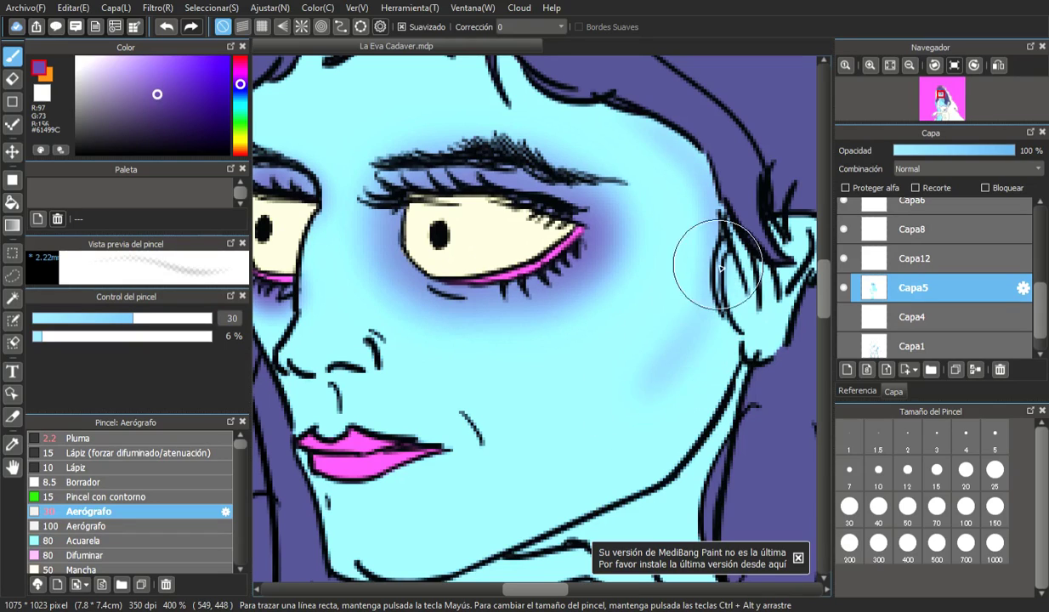
{"action": "mouse_move", "coordinate": [706, 302]}
{"action": "left_mouse_down"}
{"action": "mouse_move", "coordinate": [683, 404]}
{"action": "mouse_move", "coordinate": [715, 332]}
{"action": "left_mouse_up"}
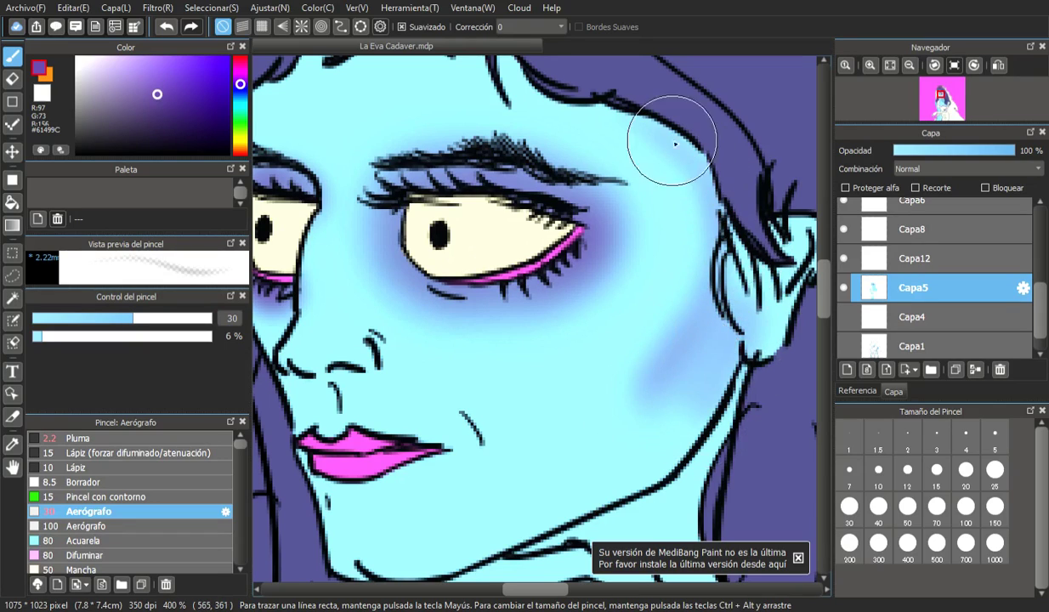
{"action": "mouse_move", "coordinate": [660, 131]}
{"action": "left_mouse_down"}
{"action": "mouse_move", "coordinate": [704, 182]}
{"action": "mouse_move", "coordinate": [712, 245]}
{"action": "mouse_move", "coordinate": [707, 155]}
{"action": "mouse_move", "coordinate": [717, 208]}
{"action": "left_mouse_up"}
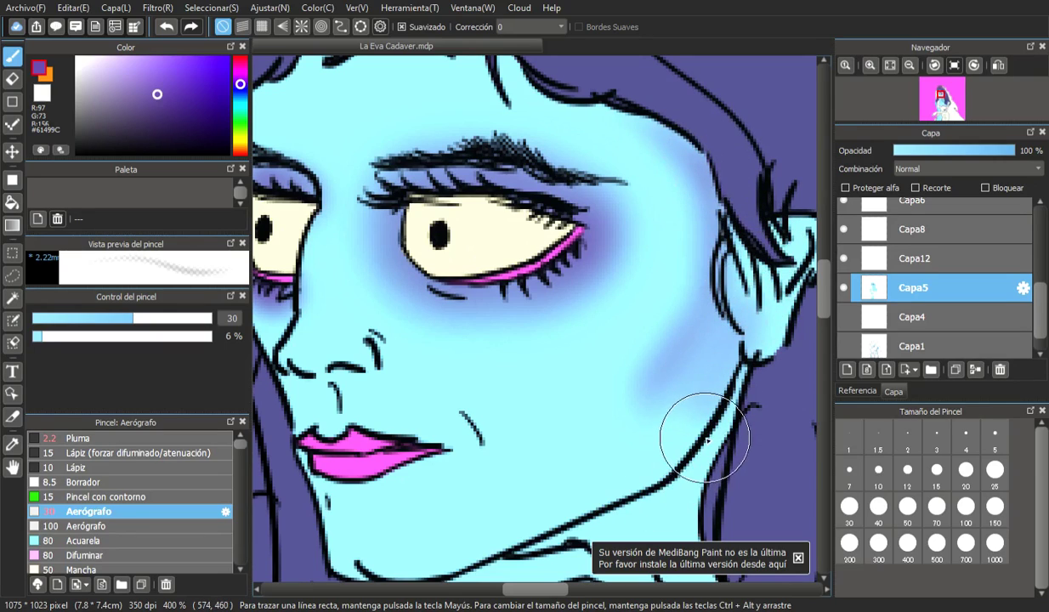
- Try shading the jawline at size 8.4, change the color to lighter purple #8B78BC, and undo the trial strokes
{"action": "left_click", "coordinate": [60, 318]}
{"action": "mouse_move", "coordinate": [487, 555]}
{"action": "left_mouse_down"}
{"action": "mouse_move", "coordinate": [595, 481]}
{"action": "mouse_move", "coordinate": [481, 562]}
{"action": "mouse_move", "coordinate": [606, 480]}
{"action": "mouse_move", "coordinate": [560, 517]}
{"action": "mouse_move", "coordinate": [647, 492]}
{"action": "mouse_move", "coordinate": [525, 541]}
{"action": "mouse_move", "coordinate": [645, 468]}
{"action": "left_mouse_up"}
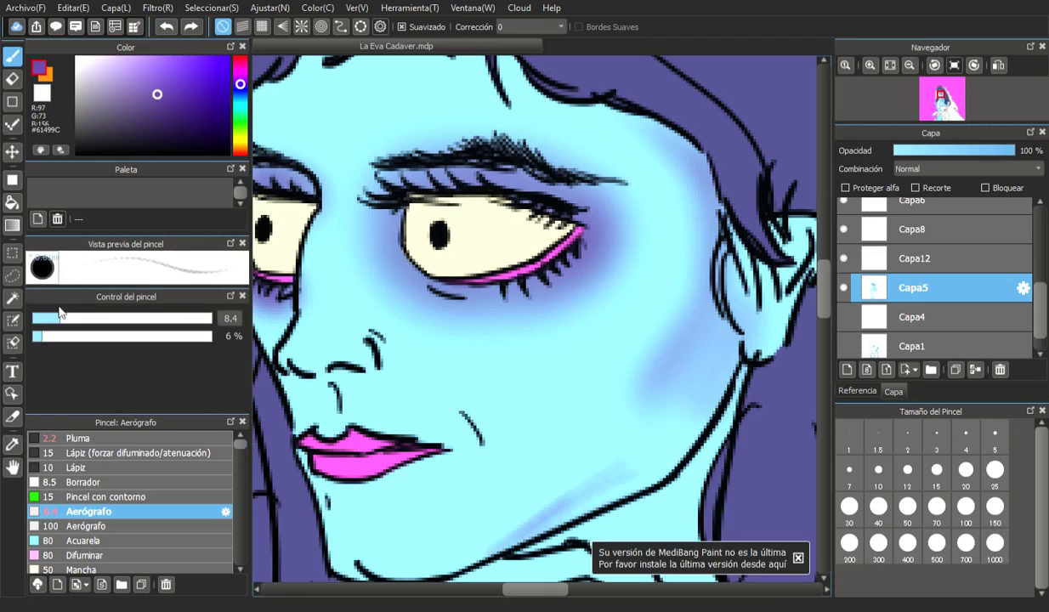
{"action": "left_click_drag", "start_coordinate": [154, 93], "coordinate": [131, 81]}
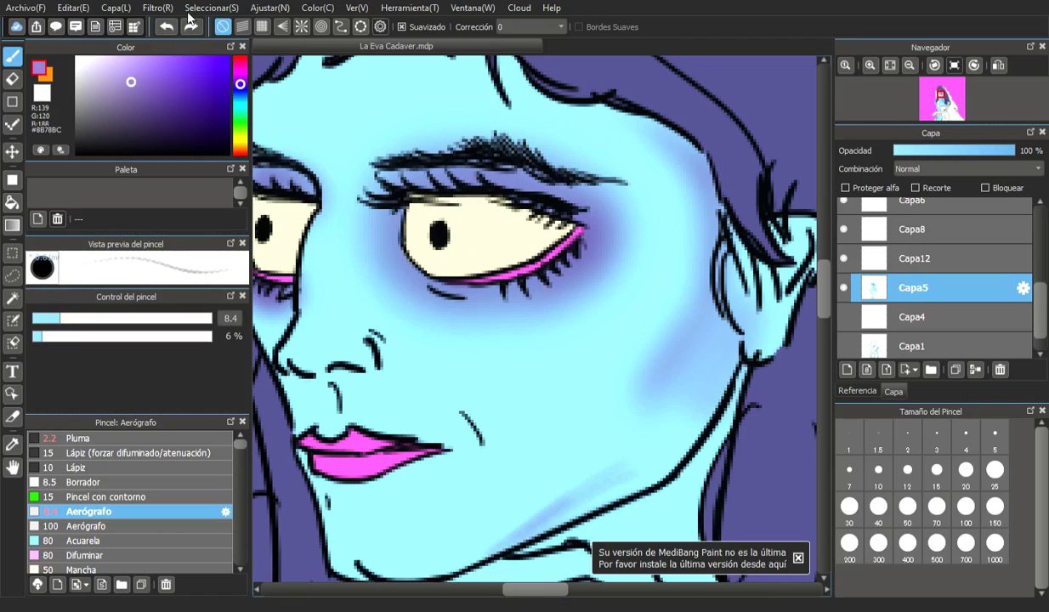
{"action": "left_click", "coordinate": [166, 28]}
{"action": "left_click", "coordinate": [165, 27]}
{"action": "left_click", "coordinate": [166, 27]}
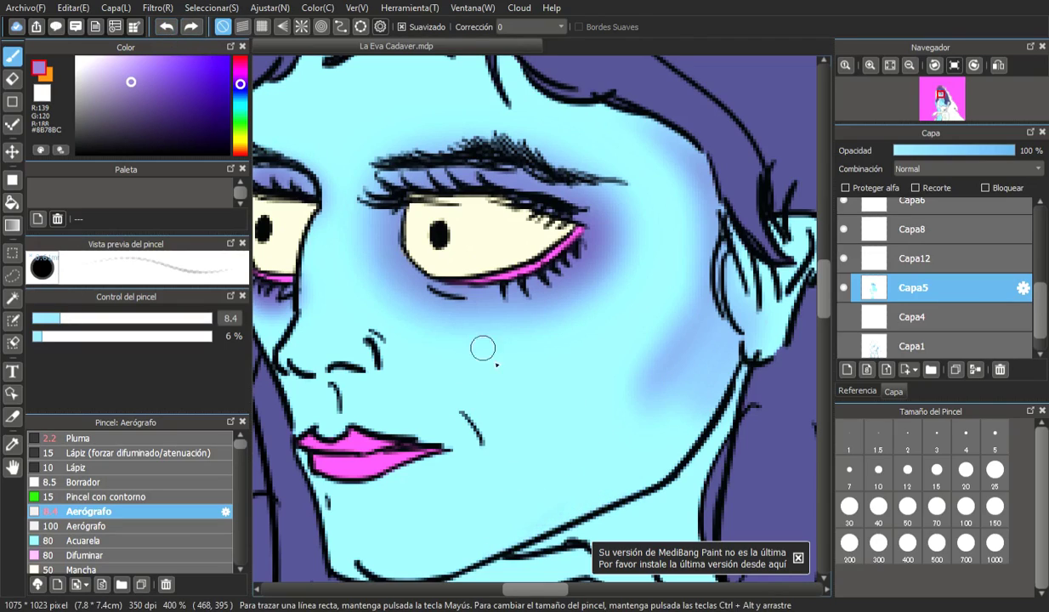
- Try shading along the jawline on Capa5 with #8B78BC at size 8.4, and undo the strokes
{"action": "left_click_drag", "start_coordinate": [520, 545], "coordinate": [576, 505]}
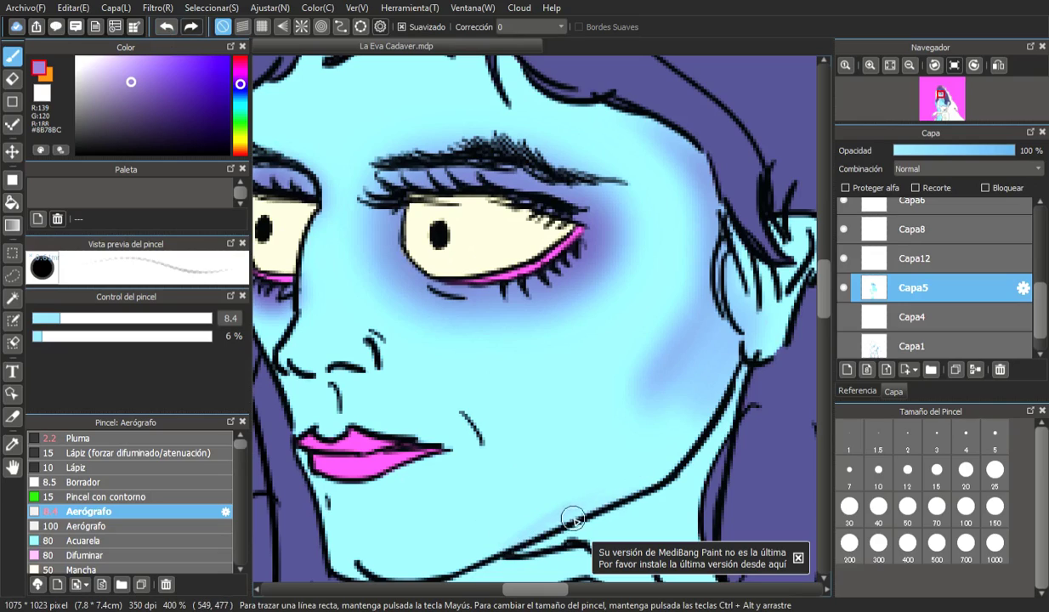
{"action": "mouse_move", "coordinate": [519, 550]}
{"action": "left_mouse_down"}
{"action": "mouse_move", "coordinate": [637, 474]}
{"action": "mouse_move", "coordinate": [585, 491]}
{"action": "mouse_move", "coordinate": [667, 438]}
{"action": "mouse_move", "coordinate": [599, 503]}
{"action": "mouse_move", "coordinate": [659, 445]}
{"action": "left_mouse_up"}
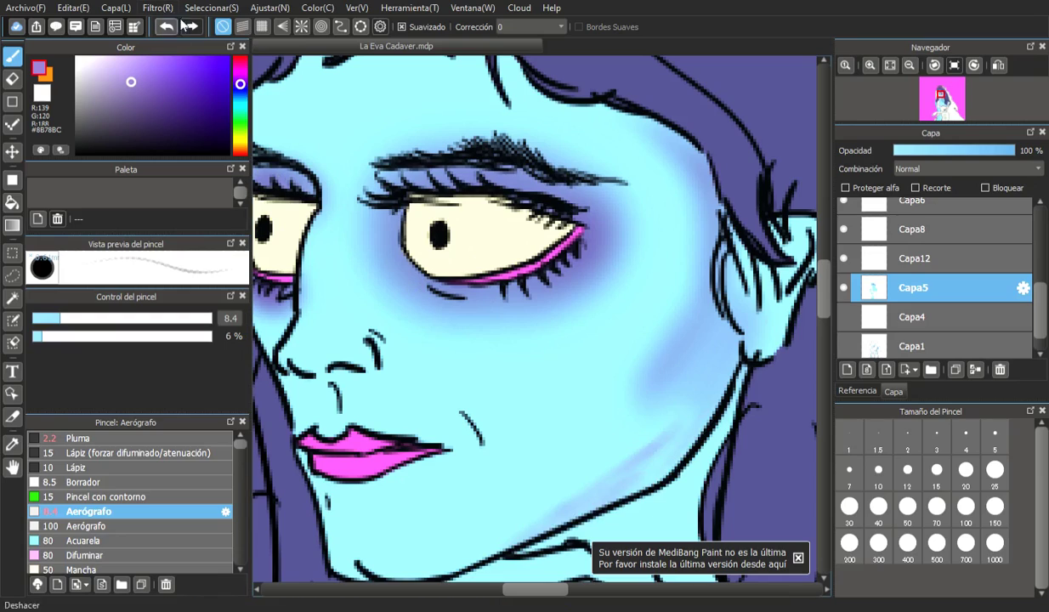
{"action": "scroll", "coordinate": [796, 294], "scroll_direction": "down", "scroll_amount": 3}
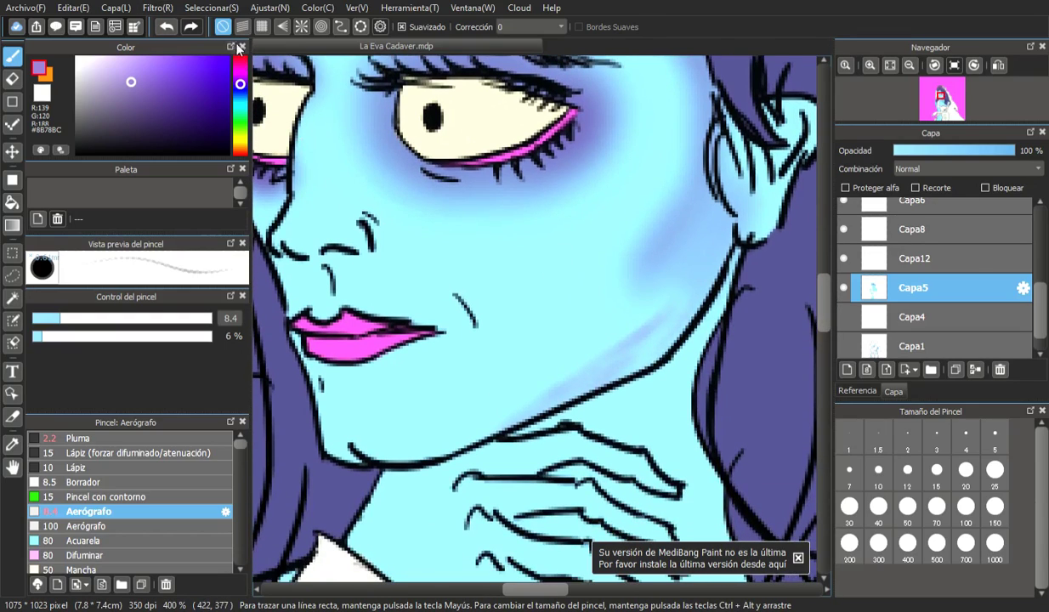
{"action": "left_click", "coordinate": [166, 26]}
{"action": "left_click", "coordinate": [165, 27]}
{"action": "left_click", "coordinate": [165, 26]}
{"action": "left_click", "coordinate": [168, 28]}
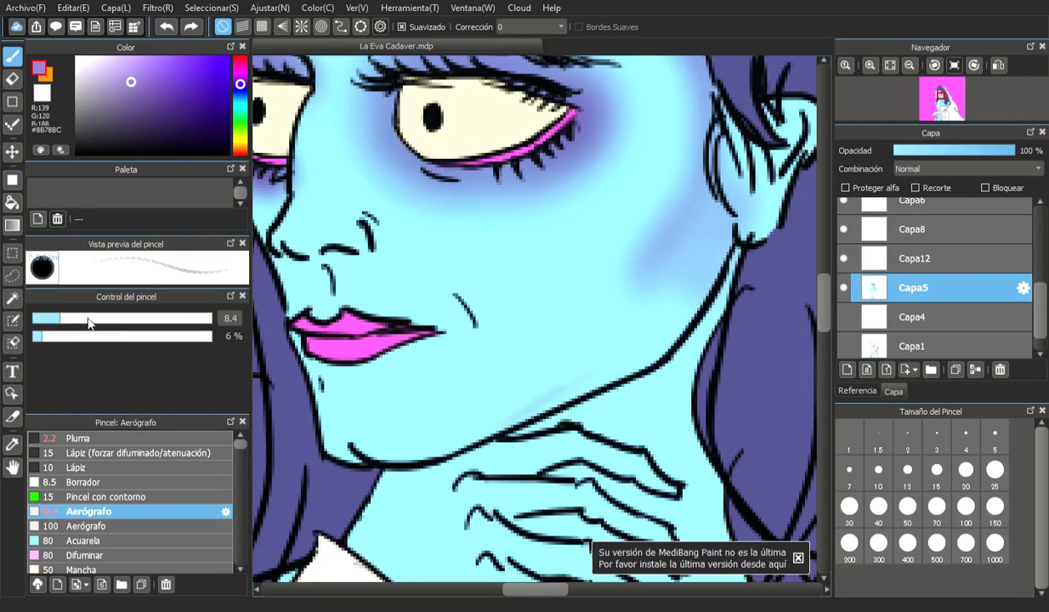
- Clear the leftover jaw shading and airbrush the jawline and lower cheek at size 21 with #8B78BC and the lighter #AA91E9
{"action": "left_click", "coordinate": [109, 319]}
{"action": "left_click", "coordinate": [167, 28]}
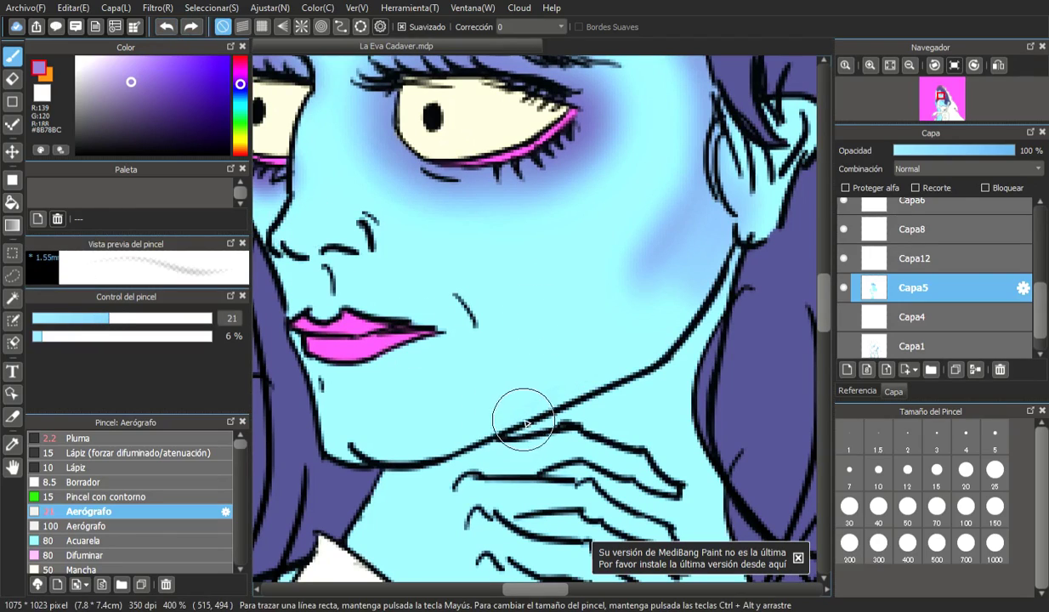
{"action": "mouse_move", "coordinate": [560, 392]}
{"action": "left_mouse_down"}
{"action": "mouse_move", "coordinate": [660, 289]}
{"action": "mouse_move", "coordinate": [593, 378]}
{"action": "mouse_move", "coordinate": [682, 281]}
{"action": "mouse_move", "coordinate": [645, 347]}
{"action": "mouse_move", "coordinate": [657, 323]}
{"action": "mouse_move", "coordinate": [690, 315]}
{"action": "mouse_move", "coordinate": [663, 340]}
{"action": "mouse_move", "coordinate": [721, 256]}
{"action": "mouse_move", "coordinate": [697, 266]}
{"action": "mouse_move", "coordinate": [689, 231]}
{"action": "mouse_move", "coordinate": [644, 352]}
{"action": "mouse_move", "coordinate": [669, 264]}
{"action": "mouse_move", "coordinate": [654, 292]}
{"action": "mouse_move", "coordinate": [691, 277]}
{"action": "mouse_move", "coordinate": [719, 228]}
{"action": "mouse_move", "coordinate": [632, 360]}
{"action": "mouse_move", "coordinate": [703, 239]}
{"action": "mouse_move", "coordinate": [687, 254]}
{"action": "mouse_move", "coordinate": [705, 262]}
{"action": "mouse_move", "coordinate": [658, 298]}
{"action": "left_mouse_up"}
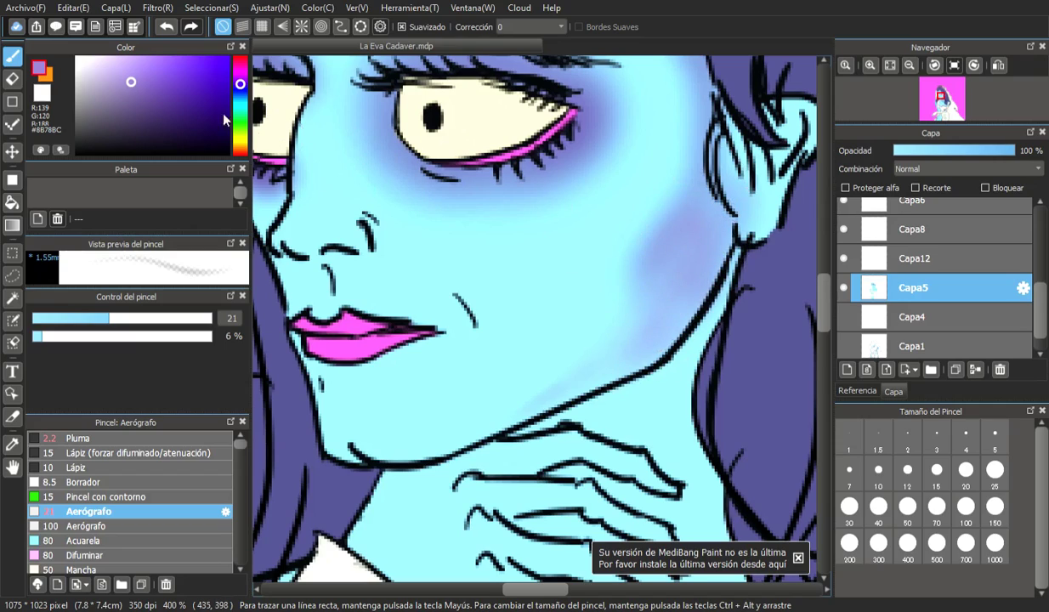
{"action": "mouse_move", "coordinate": [563, 414]}
{"action": "left_mouse_down"}
{"action": "mouse_move", "coordinate": [613, 366]}
{"action": "mouse_move", "coordinate": [525, 423]}
{"action": "mouse_move", "coordinate": [650, 337]}
{"action": "mouse_move", "coordinate": [591, 394]}
{"action": "mouse_move", "coordinate": [674, 310]}
{"action": "mouse_move", "coordinate": [681, 226]}
{"action": "mouse_move", "coordinate": [710, 207]}
{"action": "mouse_move", "coordinate": [731, 233]}
{"action": "mouse_move", "coordinate": [648, 358]}
{"action": "left_mouse_up"}
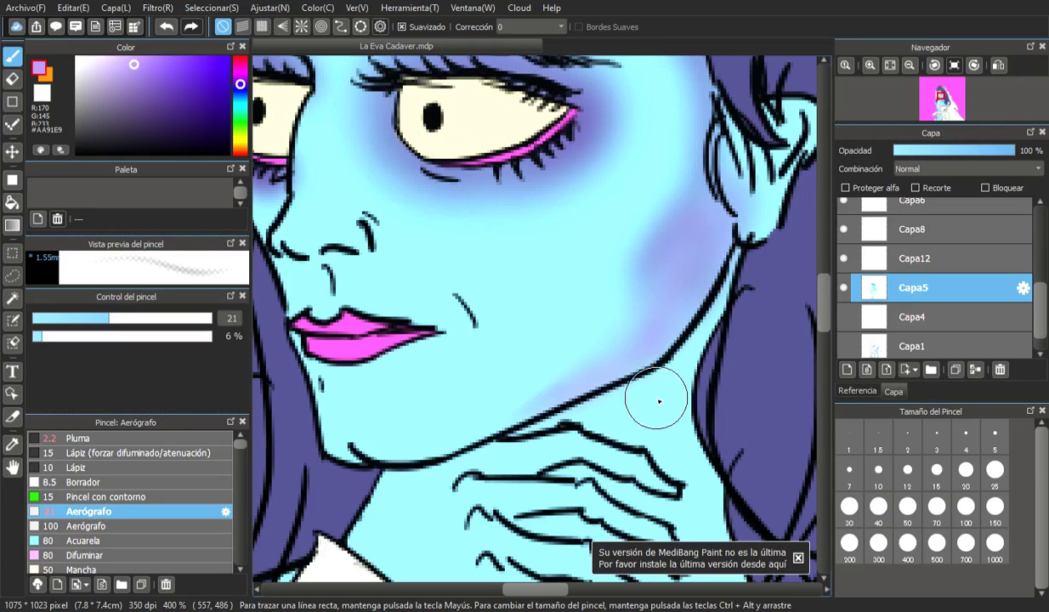
- Airbrush #AA91E9 shading down the side of the neck from the jaw past the fingertips on Capa5 at size 21
{"action": "mouse_move", "coordinate": [673, 400]}
{"action": "left_mouse_down"}
{"action": "mouse_move", "coordinate": [639, 387]}
{"action": "mouse_move", "coordinate": [652, 401]}
{"action": "mouse_move", "coordinate": [718, 301]}
{"action": "mouse_move", "coordinate": [693, 364]}
{"action": "mouse_move", "coordinate": [725, 284]}
{"action": "mouse_move", "coordinate": [682, 401]}
{"action": "mouse_move", "coordinate": [684, 448]}
{"action": "left_mouse_up"}
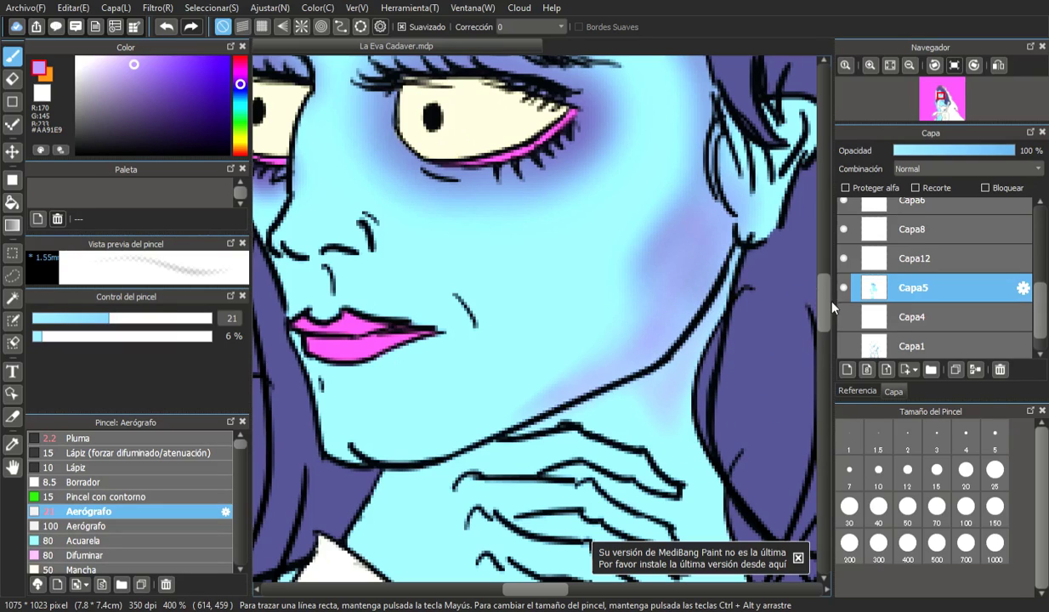
{"action": "left_click_drag", "start_coordinate": [828, 308], "coordinate": [827, 324]}
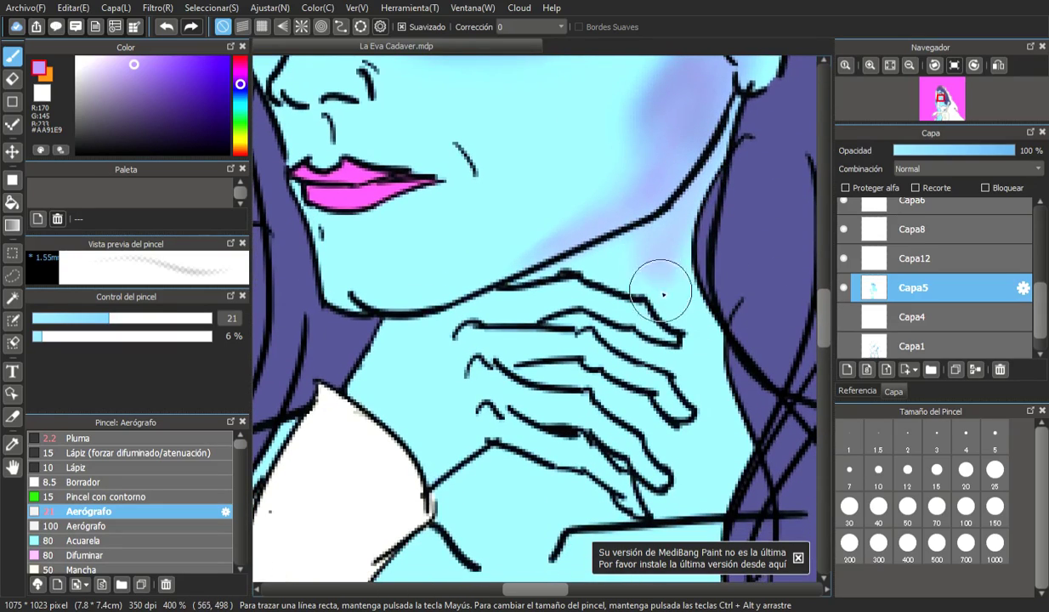
{"action": "mouse_move", "coordinate": [682, 322]}
{"action": "left_mouse_down"}
{"action": "mouse_move", "coordinate": [660, 369]}
{"action": "mouse_move", "coordinate": [649, 353]}
{"action": "mouse_move", "coordinate": [684, 370]}
{"action": "mouse_move", "coordinate": [701, 341]}
{"action": "mouse_move", "coordinate": [697, 215]}
{"action": "mouse_move", "coordinate": [679, 260]}
{"action": "left_mouse_up"}
{"action": "scroll", "coordinate": [801, 318], "scroll_direction": "down", "scroll_amount": 3}
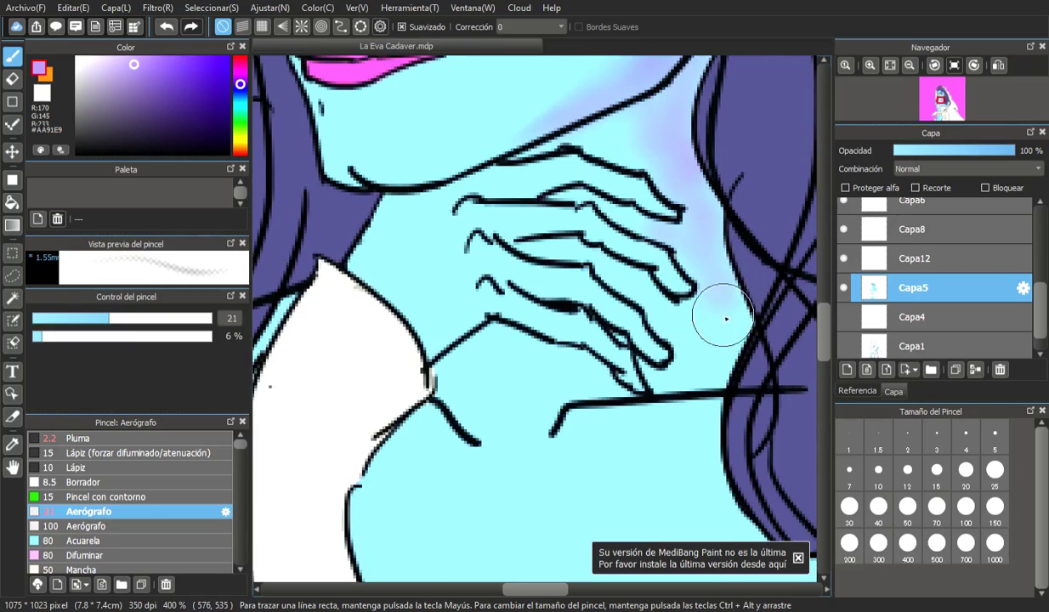
- Erase the shoulder line's overshoot across the hair on Capa2 using the Pluma with transparent color at sizes 4.5 and 3.1
{"action": "left_click_drag", "start_coordinate": [1038, 311], "coordinate": [960, 264]}
{"action": "scroll", "coordinate": [957, 241], "scroll_direction": "up", "scroll_amount": 3}
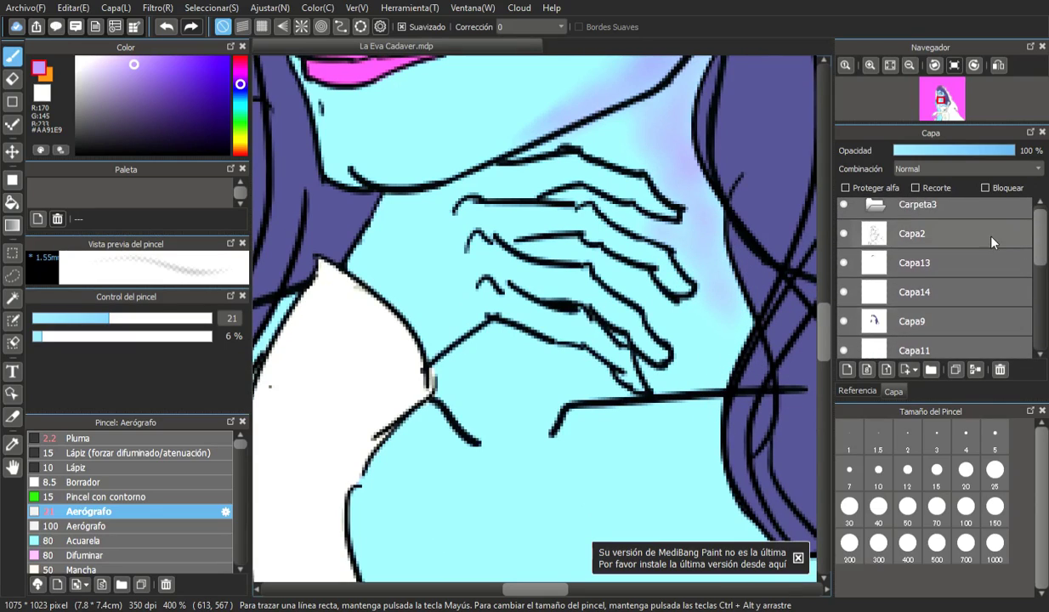
{"action": "left_click", "coordinate": [956, 230]}
{"action": "left_click", "coordinate": [42, 94]}
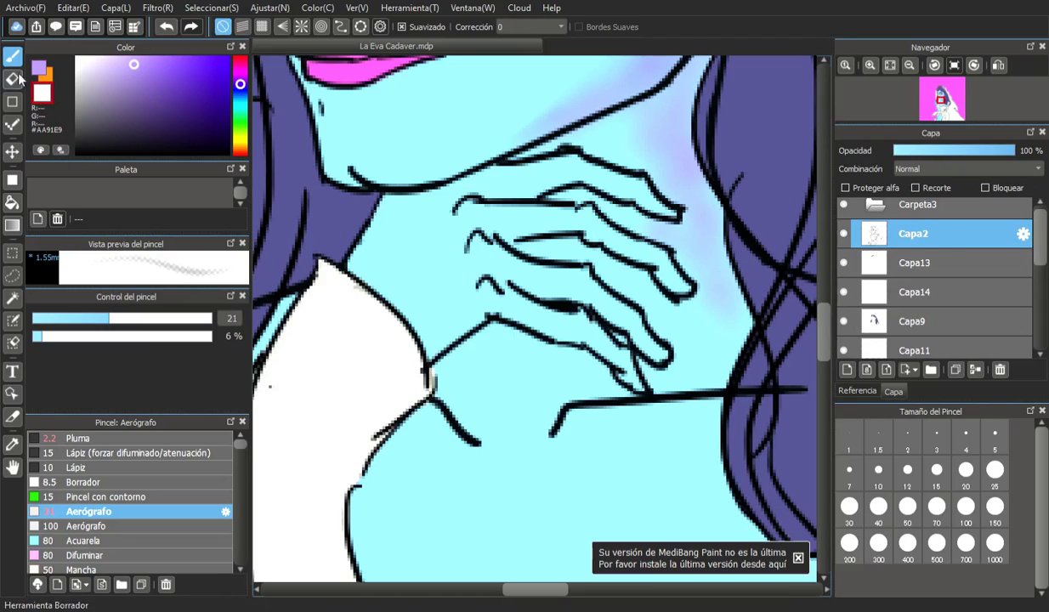
{"action": "left_click", "coordinate": [194, 437]}
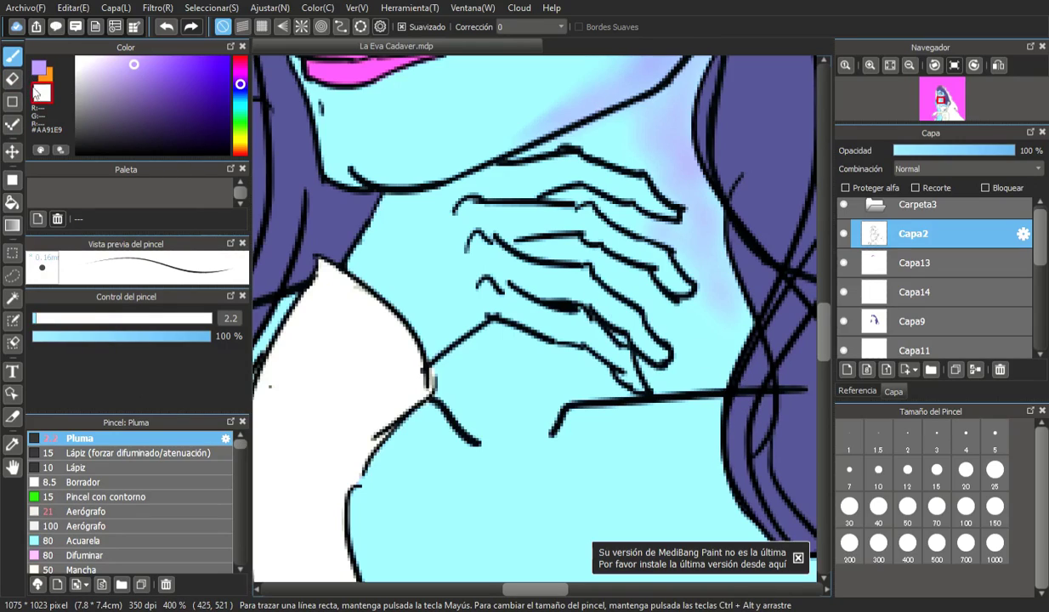
{"action": "left_click_drag", "start_coordinate": [36, 319], "coordinate": [47, 322]}
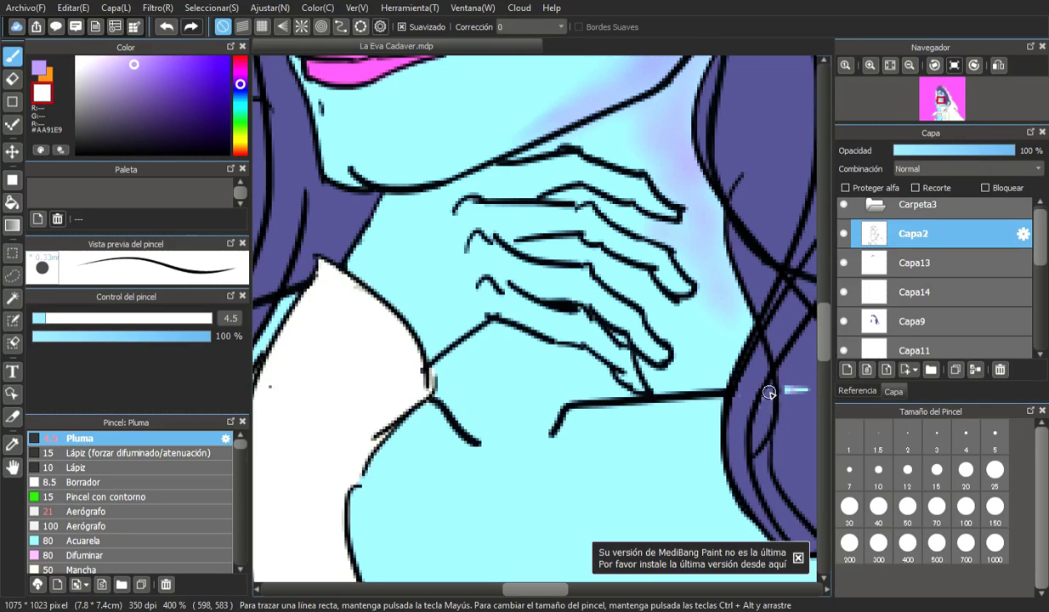
{"action": "left_click_drag", "start_coordinate": [49, 319], "coordinate": [38, 319]}
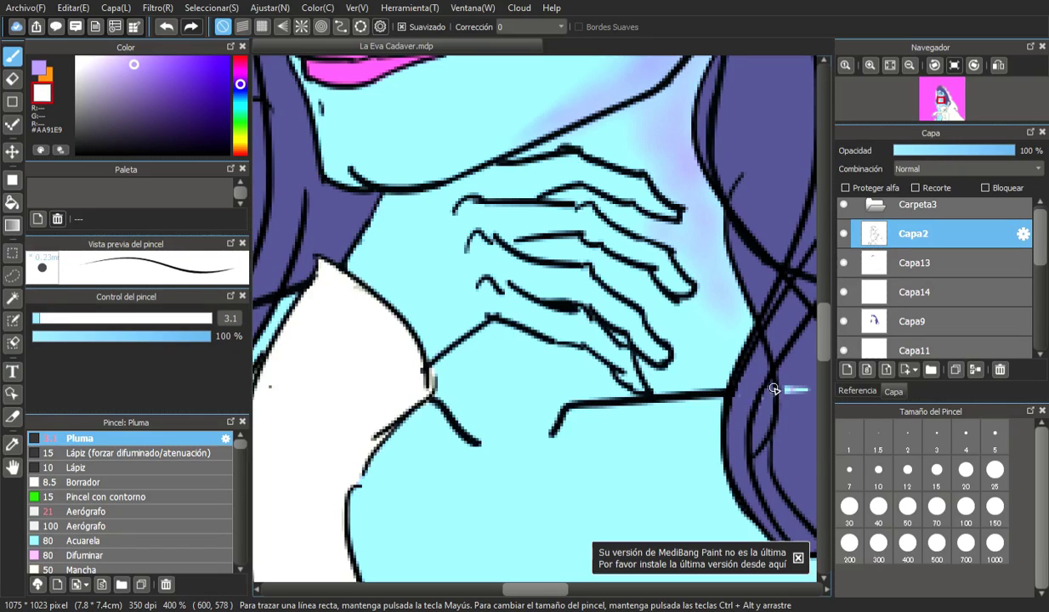
- Cover the light blue gap in the hair beyond the shoulder line on Capa9 with the sampled #4C4E87, using the Pluma at size 10.1
{"action": "left_click", "coordinate": [923, 331]}
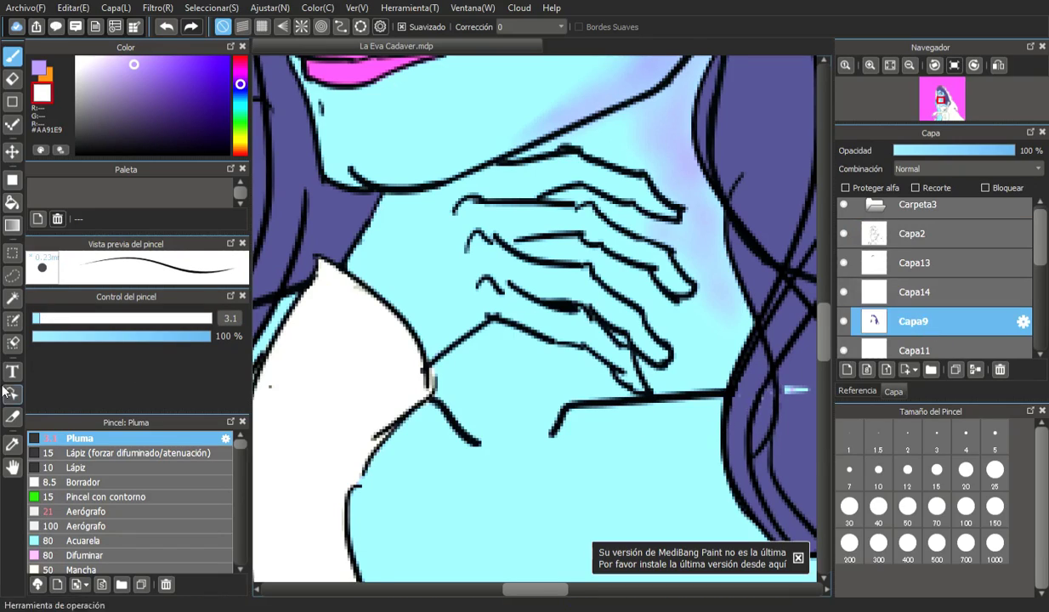
{"action": "left_click", "coordinate": [13, 443]}
{"action": "left_click", "coordinate": [761, 282]}
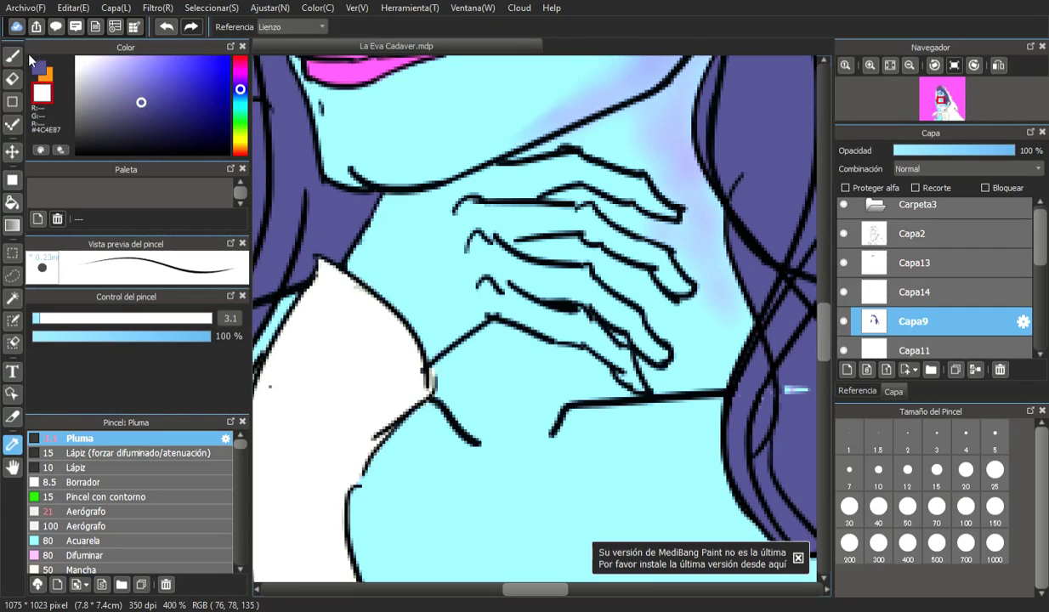
{"action": "left_click", "coordinate": [15, 56]}
{"action": "left_click", "coordinate": [66, 318]}
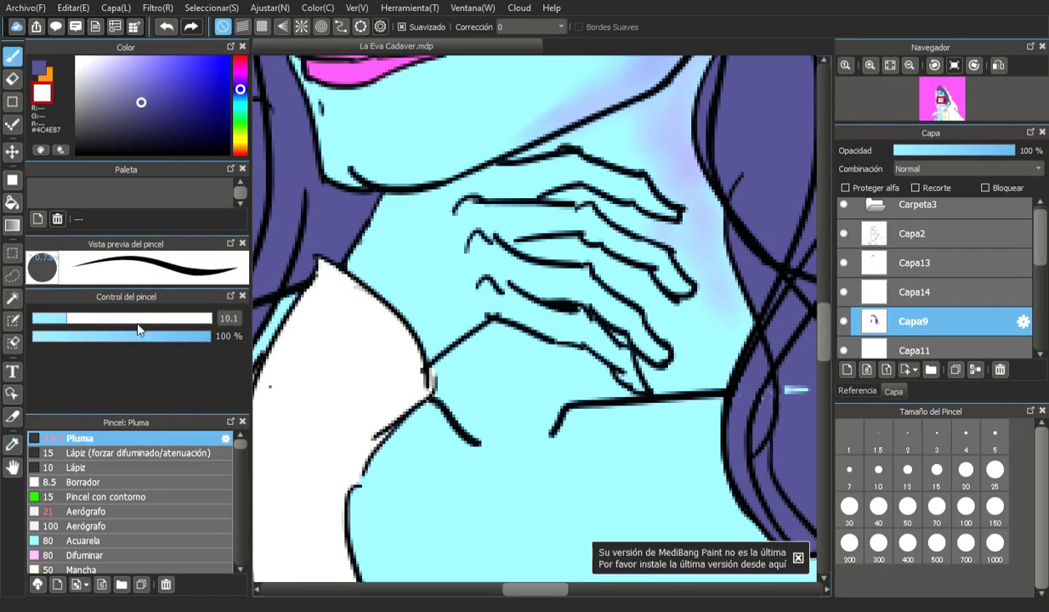
{"action": "mouse_move", "coordinate": [757, 400]}
{"action": "left_mouse_down"}
{"action": "mouse_move", "coordinate": [745, 389]}
{"action": "mouse_move", "coordinate": [743, 403]}
{"action": "left_mouse_up"}
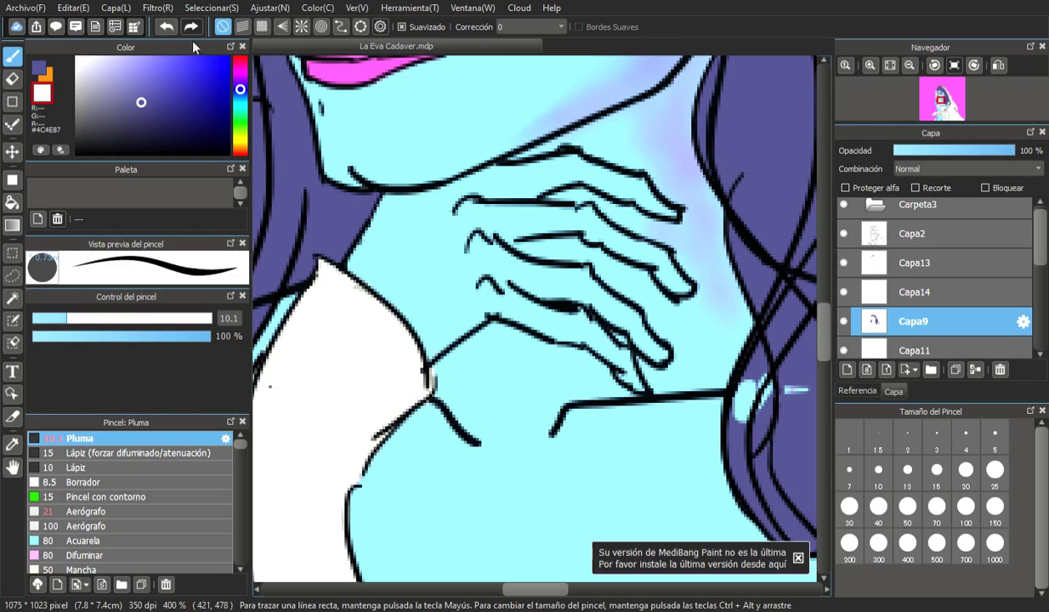
{"action": "left_click", "coordinate": [166, 27]}
{"action": "left_click", "coordinate": [43, 72]}
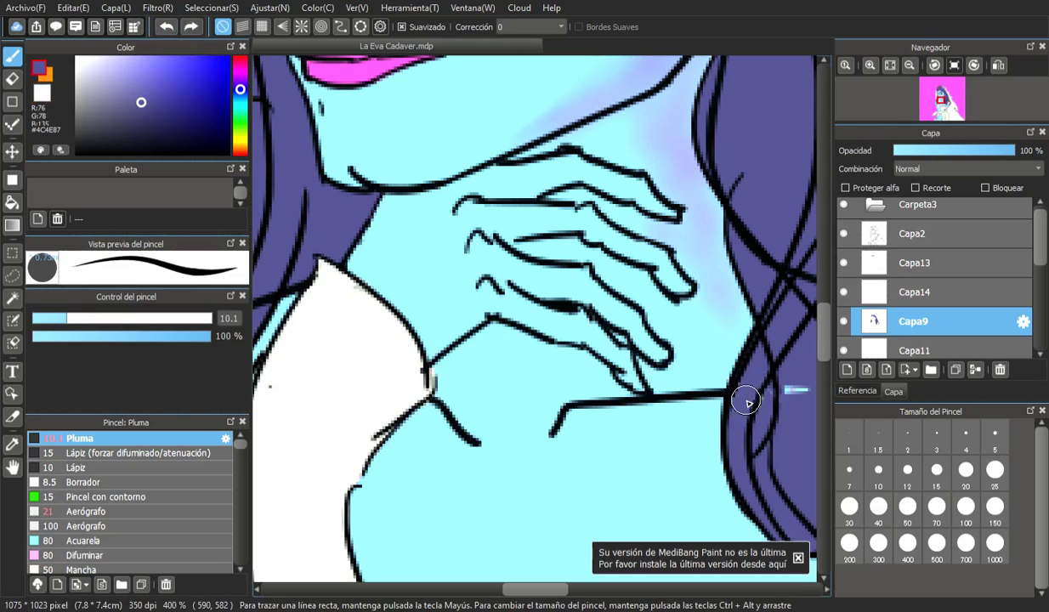
{"action": "mouse_move", "coordinate": [792, 387]}
{"action": "left_mouse_down"}
{"action": "mouse_move", "coordinate": [799, 398]}
{"action": "mouse_move", "coordinate": [787, 379]}
{"action": "left_mouse_up"}
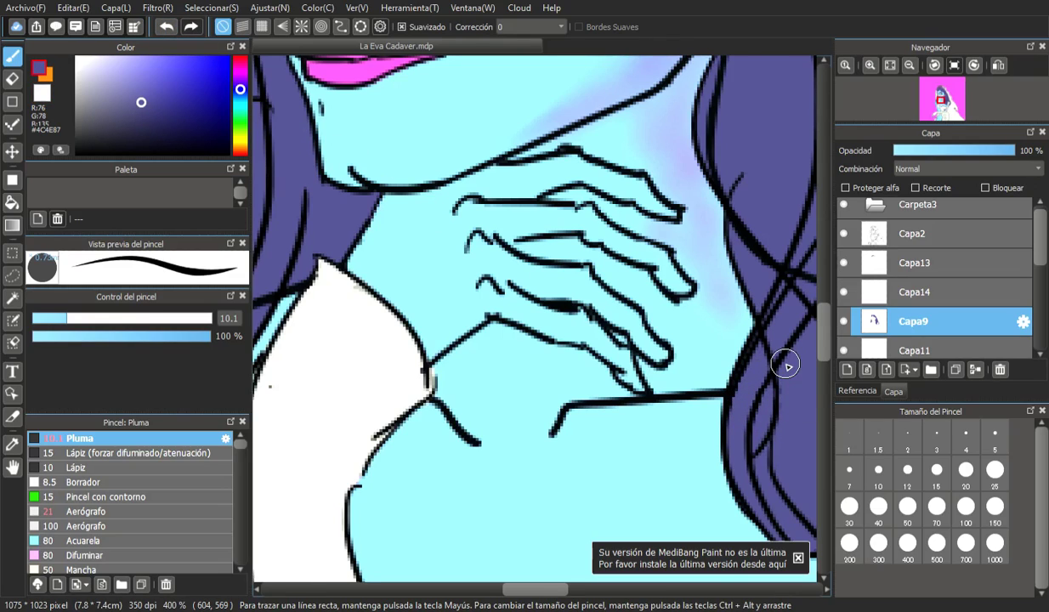
- Sample #696AB2 from the eye shadow and airbrush soft shading on the forehead beneath the bangs at size 21 on Capa9
{"action": "scroll", "coordinate": [768, 344], "scroll_direction": "down", "scroll_amount": 3}
{"action": "scroll", "coordinate": [648, 195], "scroll_direction": "up", "scroll_amount": 2}
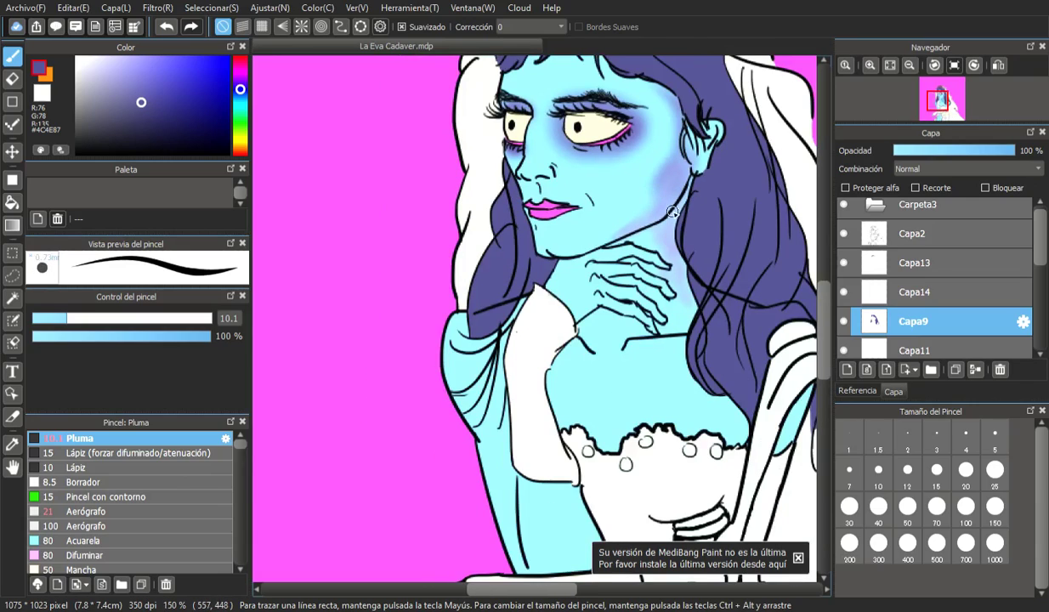
{"action": "scroll", "coordinate": [655, 183], "scroll_direction": "up", "scroll_amount": 1}
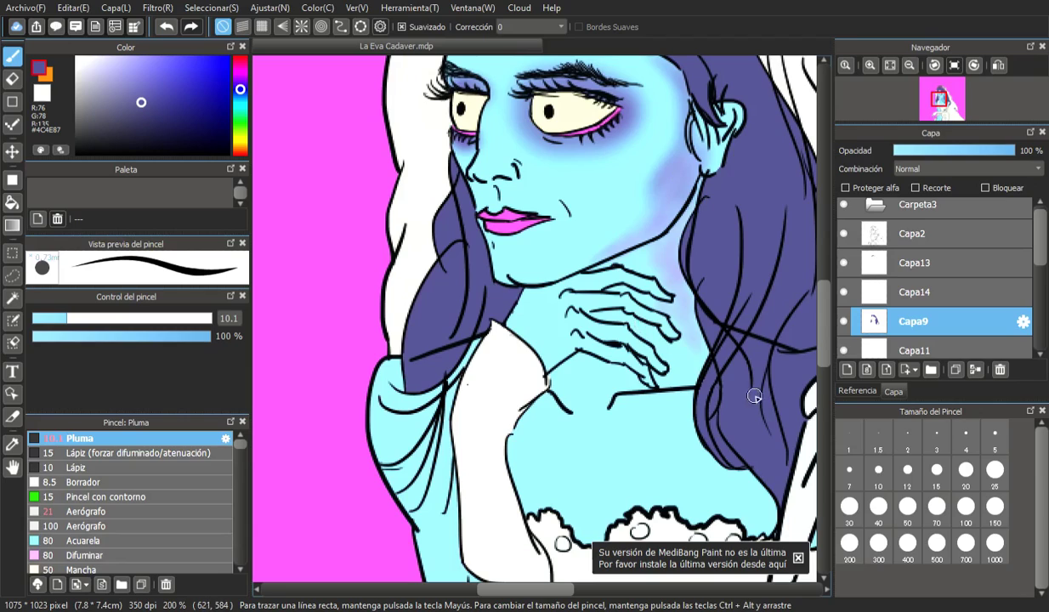
{"action": "left_click_drag", "start_coordinate": [829, 339], "coordinate": [819, 318]}
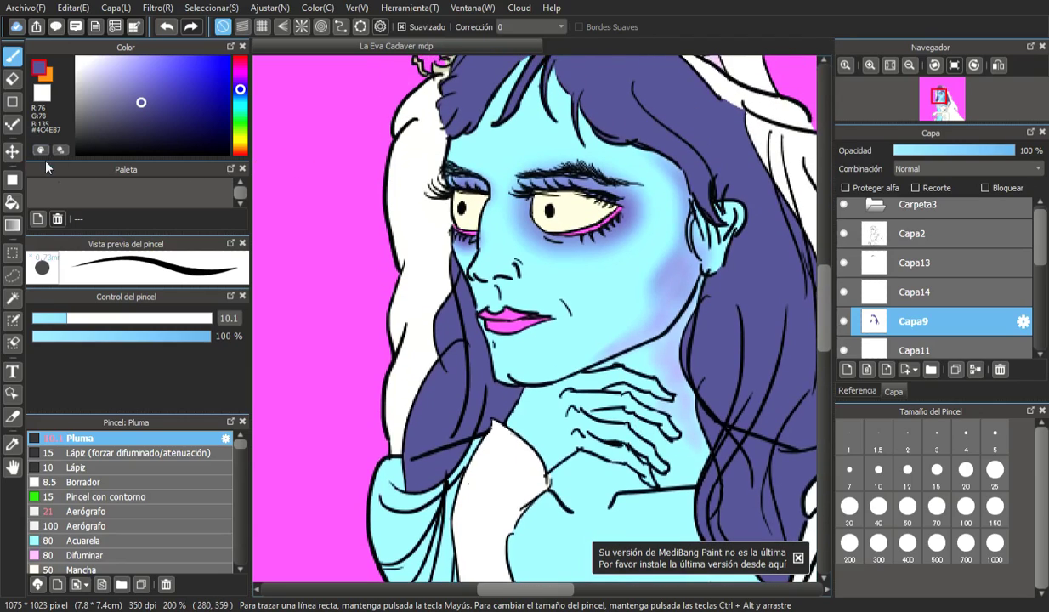
{"action": "left_click", "coordinate": [13, 443]}
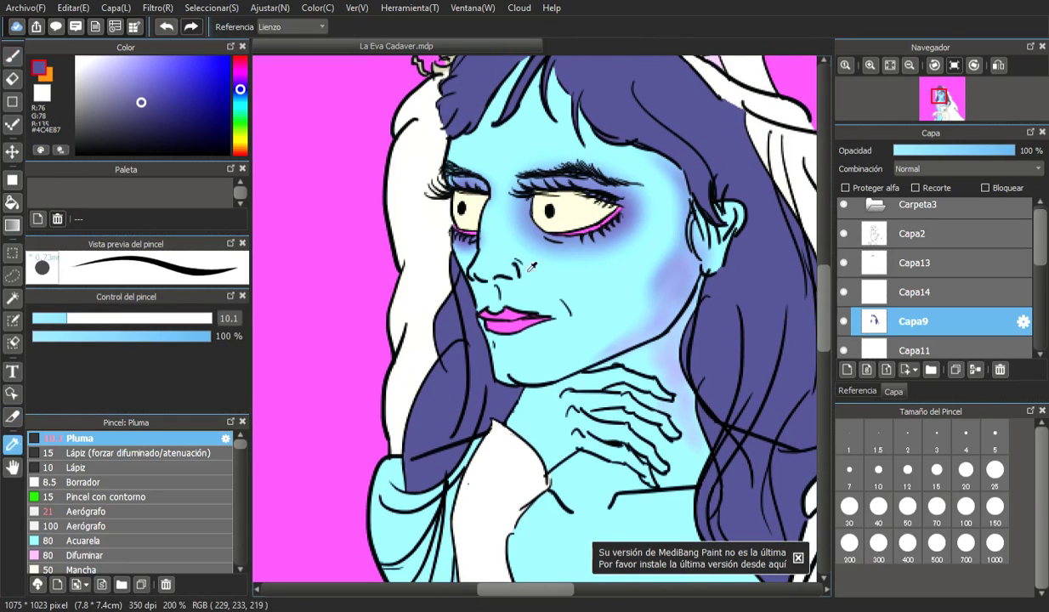
{"action": "left_click", "coordinate": [611, 214]}
{"action": "key", "text": "b"}
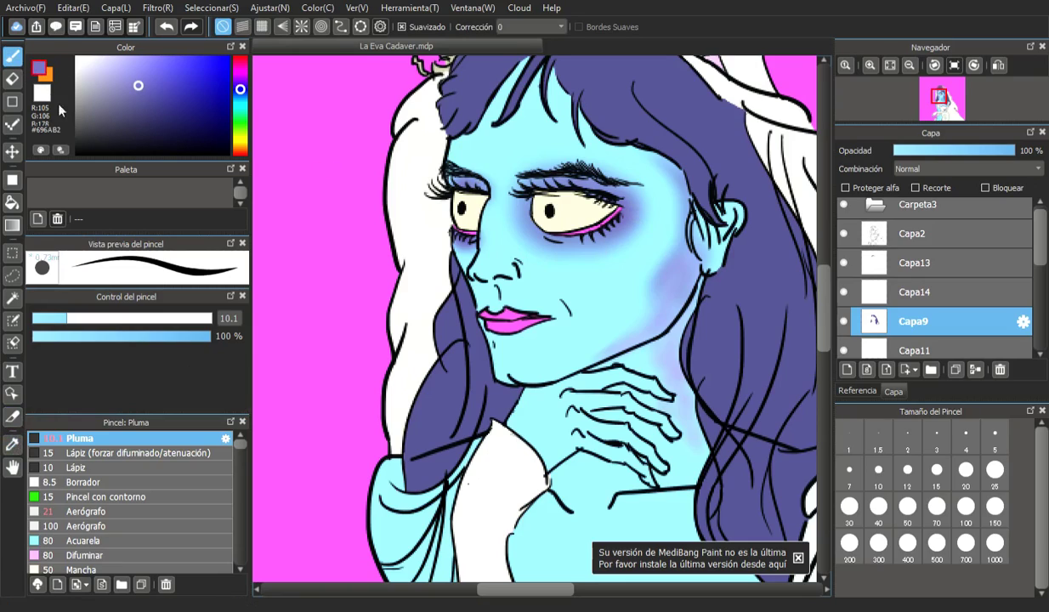
{"action": "left_click", "coordinate": [128, 511]}
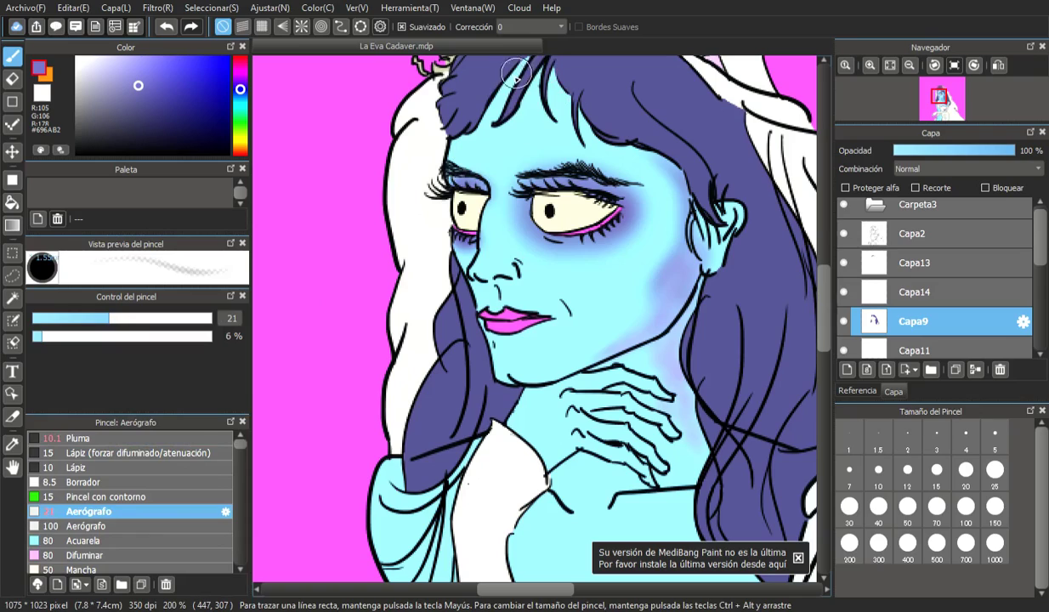
{"action": "mouse_move", "coordinate": [524, 76]}
{"action": "left_mouse_down"}
{"action": "mouse_move", "coordinate": [546, 89]}
{"action": "mouse_move", "coordinate": [568, 76]}
{"action": "mouse_move", "coordinate": [548, 72]}
{"action": "mouse_move", "coordinate": [557, 100]}
{"action": "mouse_move", "coordinate": [580, 113]}
{"action": "mouse_move", "coordinate": [533, 88]}
{"action": "mouse_move", "coordinate": [492, 92]}
{"action": "mouse_move", "coordinate": [569, 61]}
{"action": "mouse_move", "coordinate": [598, 114]}
{"action": "mouse_move", "coordinate": [588, 115]}
{"action": "mouse_move", "coordinate": [609, 128]}
{"action": "mouse_move", "coordinate": [595, 111]}
{"action": "mouse_move", "coordinate": [620, 139]}
{"action": "mouse_move", "coordinate": [585, 114]}
{"action": "mouse_move", "coordinate": [653, 137]}
{"action": "mouse_move", "coordinate": [605, 132]}
{"action": "mouse_move", "coordinate": [666, 149]}
{"action": "mouse_move", "coordinate": [624, 143]}
{"action": "left_mouse_up"}
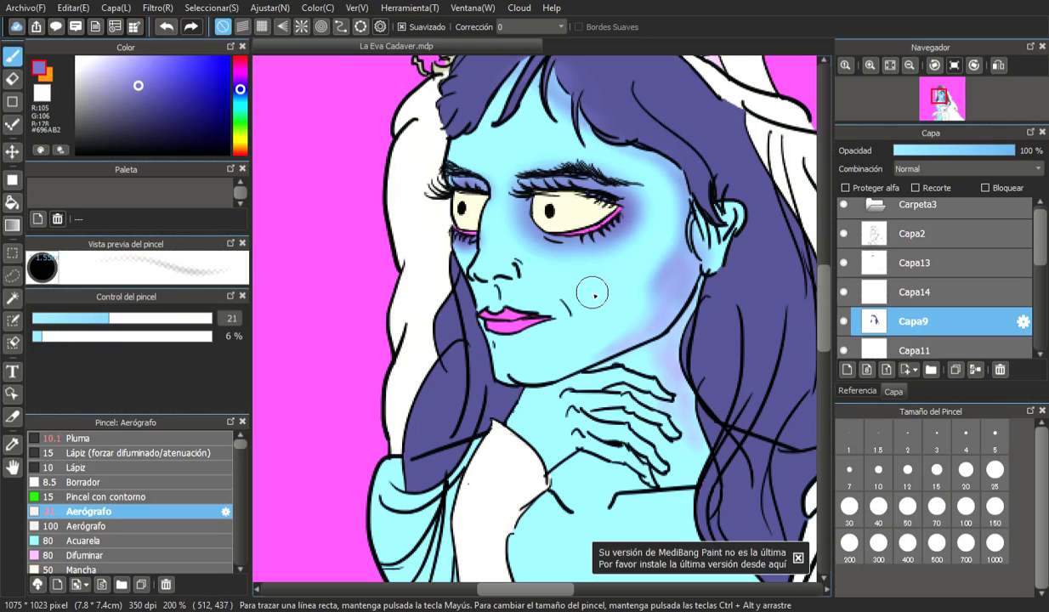
- Airbrush #696AB2 shading at size 5.8 on the philtrum, below the nose and beside the mouth crease
{"action": "scroll", "coordinate": [569, 305], "scroll_direction": "up", "scroll_amount": 4}
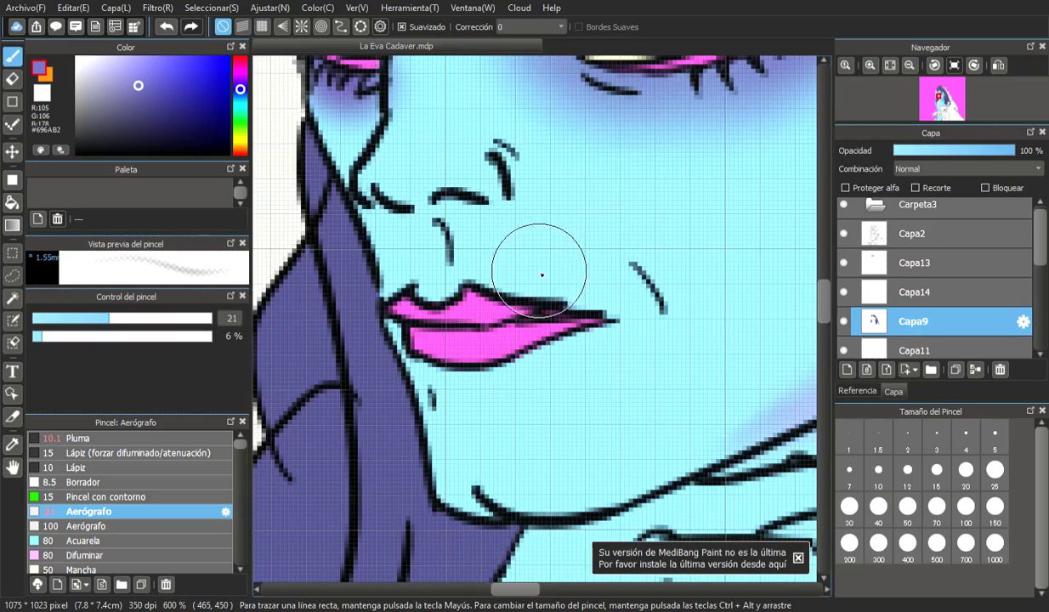
{"action": "left_click_drag", "start_coordinate": [96, 320], "coordinate": [51, 324]}
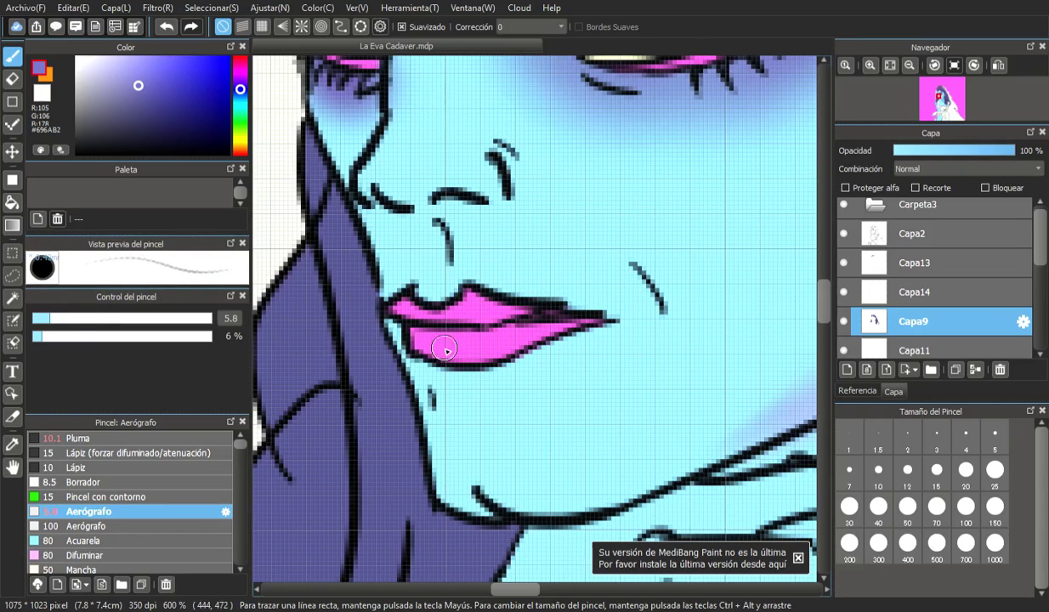
{"action": "mouse_move", "coordinate": [424, 265]}
{"action": "left_mouse_down"}
{"action": "mouse_move", "coordinate": [432, 294]}
{"action": "mouse_move", "coordinate": [429, 277]}
{"action": "left_mouse_up"}
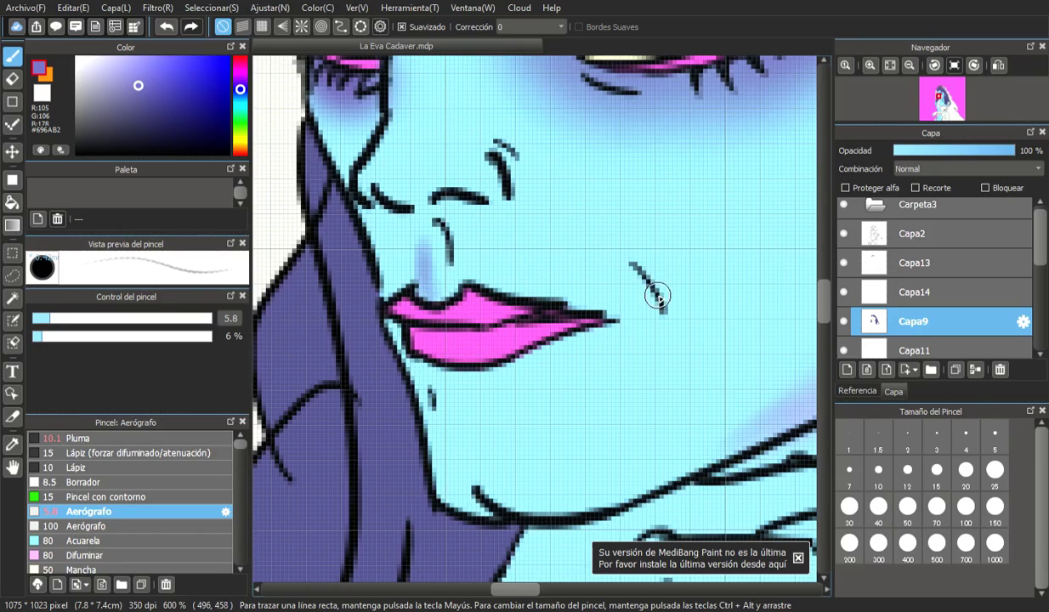
{"action": "mouse_move", "coordinate": [658, 290]}
{"action": "left_mouse_down"}
{"action": "mouse_move", "coordinate": [642, 305]}
{"action": "mouse_move", "coordinate": [628, 281]}
{"action": "mouse_move", "coordinate": [617, 289]}
{"action": "left_mouse_up"}
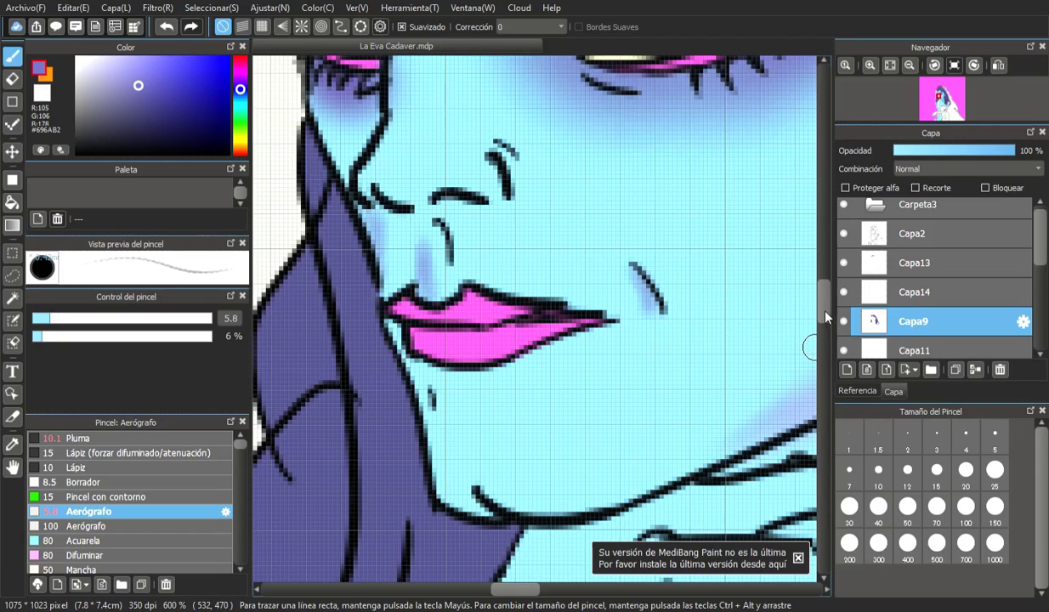
- Airbrush the side of the nose and the smile line from the nostril to the mouth crease at size 5.8, lowering opacity to 3%
{"action": "left_click_drag", "start_coordinate": [825, 319], "coordinate": [825, 306]}
{"action": "mouse_move", "coordinate": [435, 312]}
{"action": "left_mouse_down"}
{"action": "mouse_move", "coordinate": [443, 242]}
{"action": "mouse_move", "coordinate": [423, 317]}
{"action": "mouse_move", "coordinate": [433, 266]}
{"action": "left_mouse_up"}
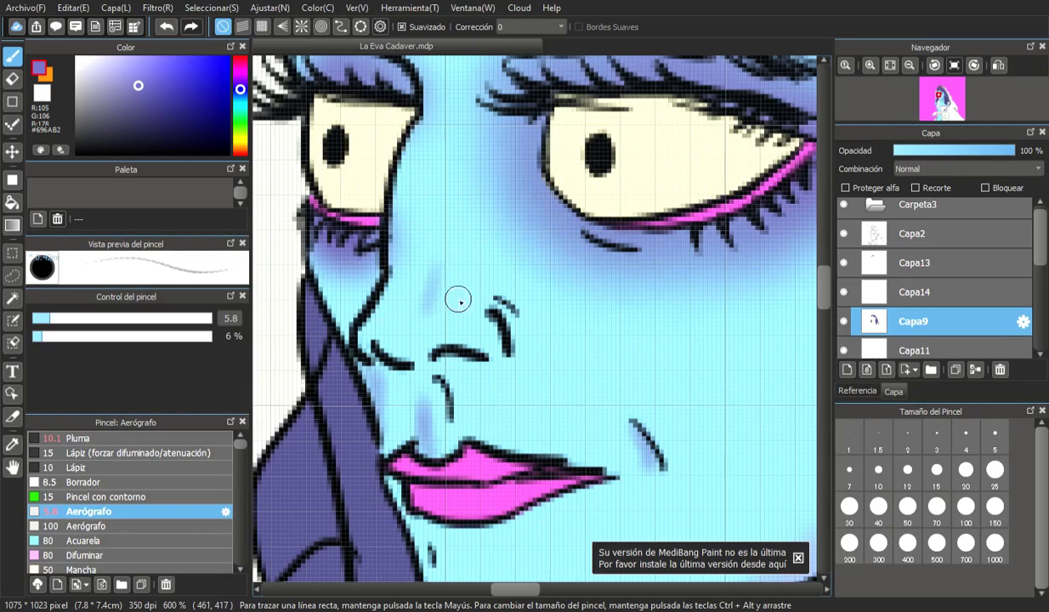
{"action": "mouse_move", "coordinate": [438, 307]}
{"action": "left_mouse_down"}
{"action": "mouse_move", "coordinate": [461, 301]}
{"action": "mouse_move", "coordinate": [455, 245]}
{"action": "left_mouse_up"}
{"action": "mouse_move", "coordinate": [440, 289]}
{"action": "left_mouse_down"}
{"action": "mouse_move", "coordinate": [448, 248]}
{"action": "mouse_move", "coordinate": [469, 289]}
{"action": "mouse_move", "coordinate": [460, 269]}
{"action": "mouse_move", "coordinate": [431, 300]}
{"action": "mouse_move", "coordinate": [458, 273]}
{"action": "mouse_move", "coordinate": [466, 293]}
{"action": "mouse_move", "coordinate": [449, 295]}
{"action": "mouse_move", "coordinate": [482, 294]}
{"action": "mouse_move", "coordinate": [444, 264]}
{"action": "mouse_move", "coordinate": [466, 281]}
{"action": "left_mouse_up"}
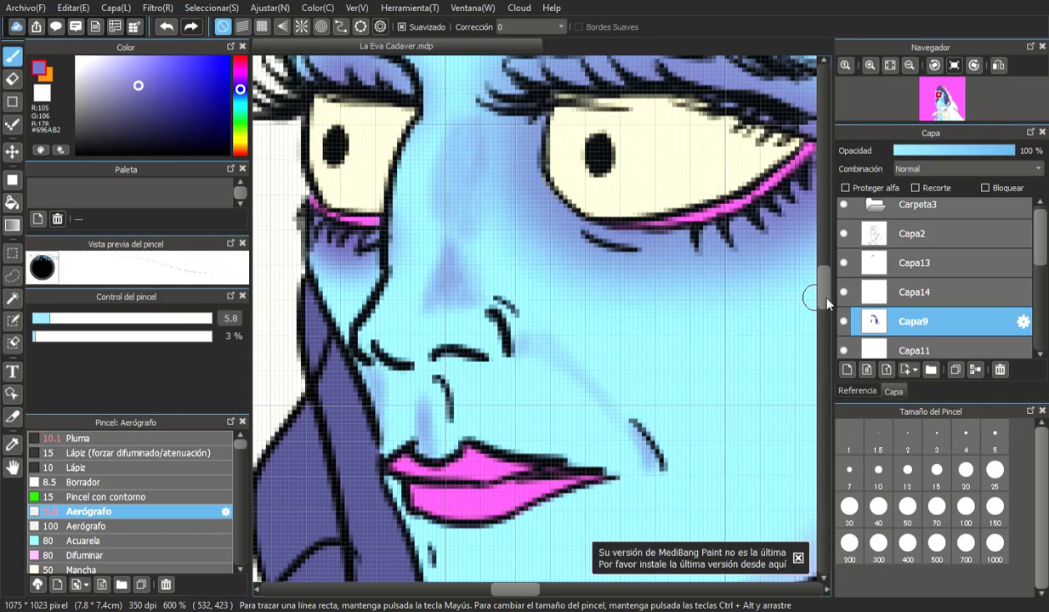
- Blend the shading along the nose bridge up to the brows with the airbrush at size 8.4 and 3% opacity
{"action": "left_click_drag", "start_coordinate": [825, 299], "coordinate": [824, 290]}
{"action": "left_click", "coordinate": [59, 318]}
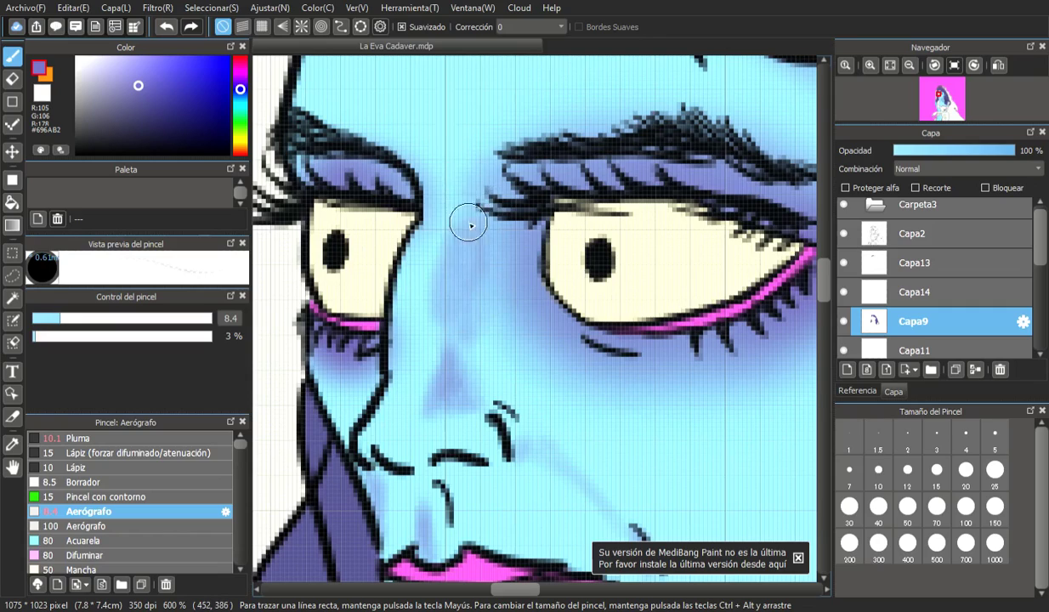
{"action": "mouse_move", "coordinate": [465, 326]}
{"action": "left_mouse_down"}
{"action": "mouse_move", "coordinate": [467, 223]}
{"action": "mouse_move", "coordinate": [444, 286]}
{"action": "mouse_move", "coordinate": [463, 265]}
{"action": "mouse_move", "coordinate": [457, 171]}
{"action": "mouse_move", "coordinate": [476, 277]}
{"action": "left_mouse_up"}
{"action": "mouse_move", "coordinate": [466, 270]}
{"action": "left_mouse_down"}
{"action": "mouse_move", "coordinate": [449, 313]}
{"action": "mouse_move", "coordinate": [461, 385]}
{"action": "mouse_move", "coordinate": [455, 325]}
{"action": "mouse_move", "coordinate": [473, 363]}
{"action": "left_mouse_up"}
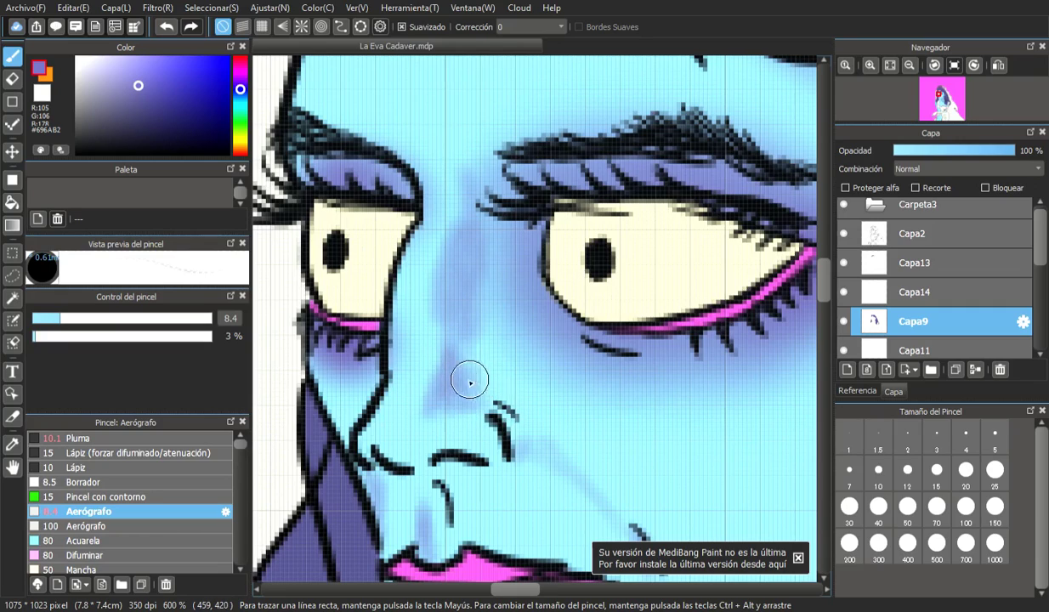
{"action": "left_click", "coordinate": [439, 301]}
{"action": "mouse_move", "coordinate": [374, 363]}
{"action": "left_mouse_down"}
{"action": "mouse_move", "coordinate": [360, 409]}
{"action": "mouse_move", "coordinate": [376, 359]}
{"action": "mouse_move", "coordinate": [368, 385]}
{"action": "mouse_move", "coordinate": [355, 387]}
{"action": "mouse_move", "coordinate": [328, 355]}
{"action": "mouse_move", "coordinate": [342, 419]}
{"action": "mouse_move", "coordinate": [319, 357]}
{"action": "mouse_move", "coordinate": [331, 369]}
{"action": "mouse_move", "coordinate": [363, 367]}
{"action": "mouse_move", "coordinate": [371, 390]}
{"action": "mouse_move", "coordinate": [361, 426]}
{"action": "mouse_move", "coordinate": [361, 330]}
{"action": "left_mouse_up"}
- Airbrush faint #696AB2 shading above the upper lip, below the lower lip and along the jawline at size 8.4
{"action": "scroll", "coordinate": [381, 301], "scroll_direction": "down", "scroll_amount": 4}
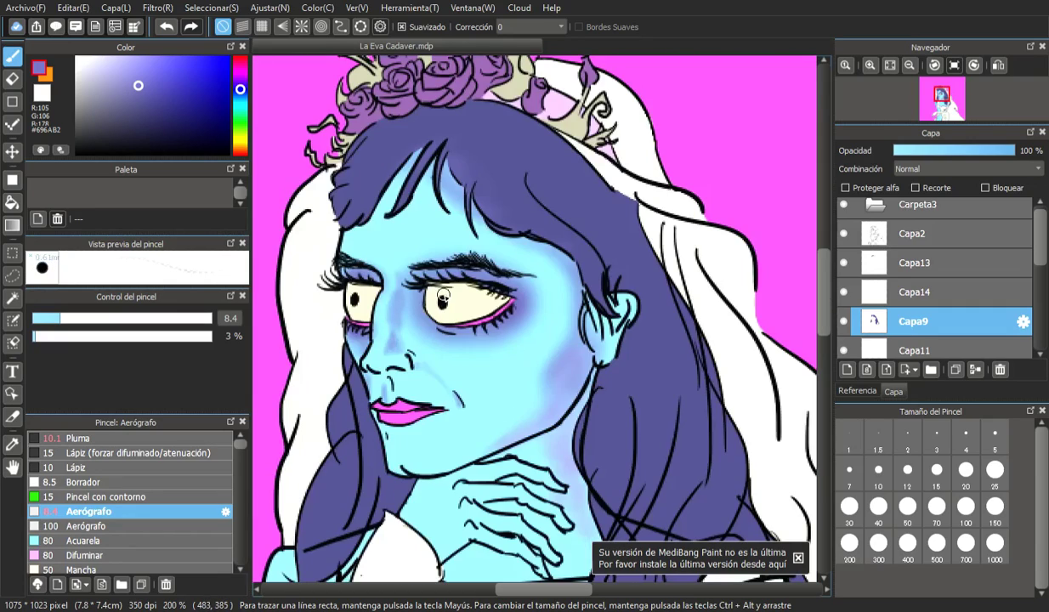
{"action": "scroll", "coordinate": [427, 285], "scroll_direction": "down", "scroll_amount": 3}
{"action": "scroll", "coordinate": [412, 304], "scroll_direction": "up", "scroll_amount": 2}
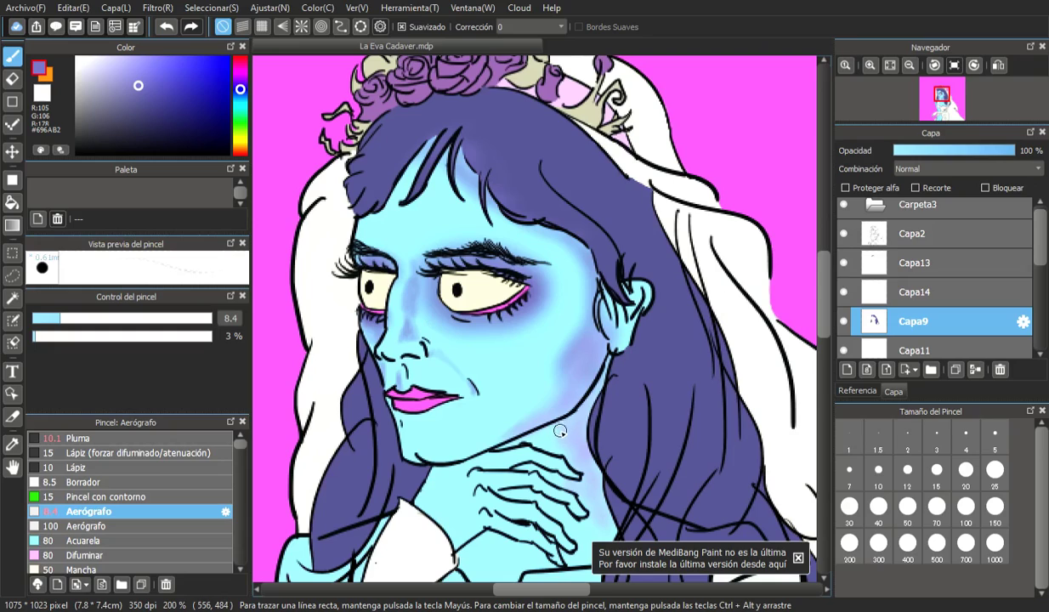
{"action": "scroll", "coordinate": [373, 377], "scroll_direction": "up", "scroll_amount": 3}
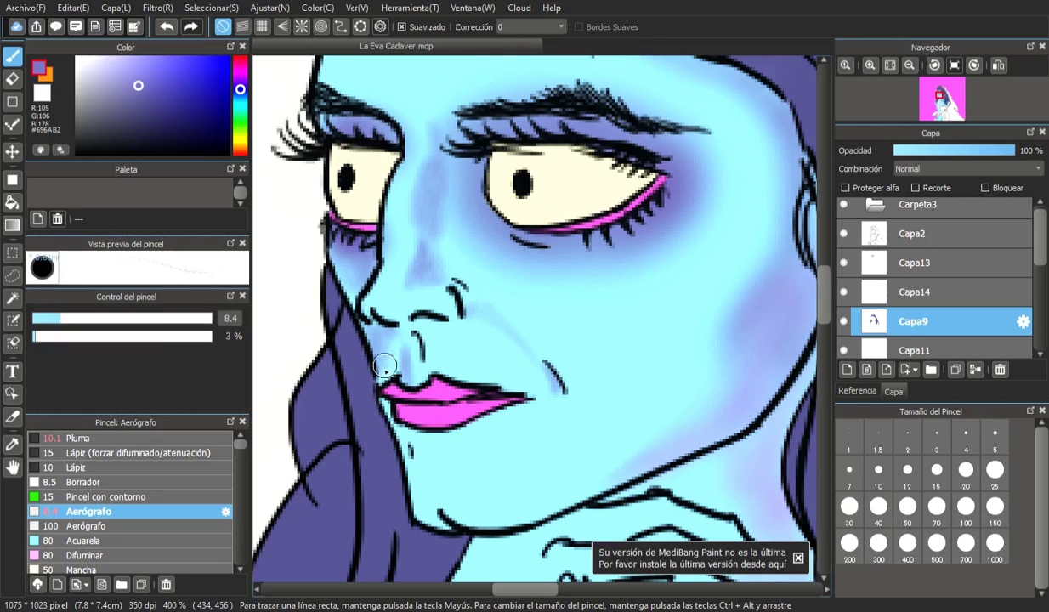
{"action": "mouse_move", "coordinate": [394, 375]}
{"action": "left_mouse_down"}
{"action": "mouse_move", "coordinate": [385, 379]}
{"action": "mouse_move", "coordinate": [400, 377]}
{"action": "left_mouse_up"}
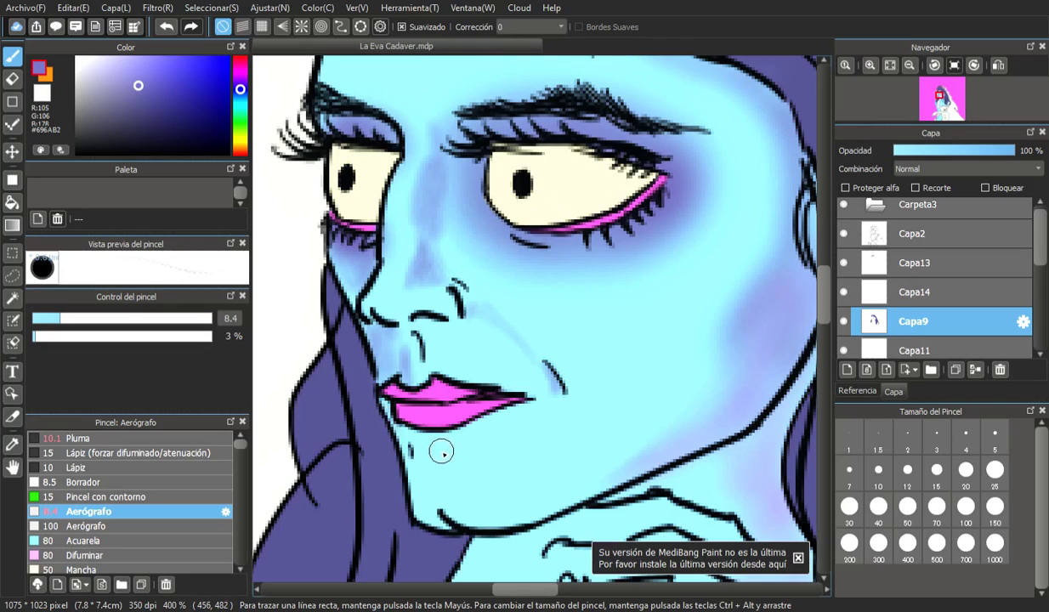
{"action": "left_click_drag", "start_coordinate": [472, 461], "coordinate": [437, 460]}
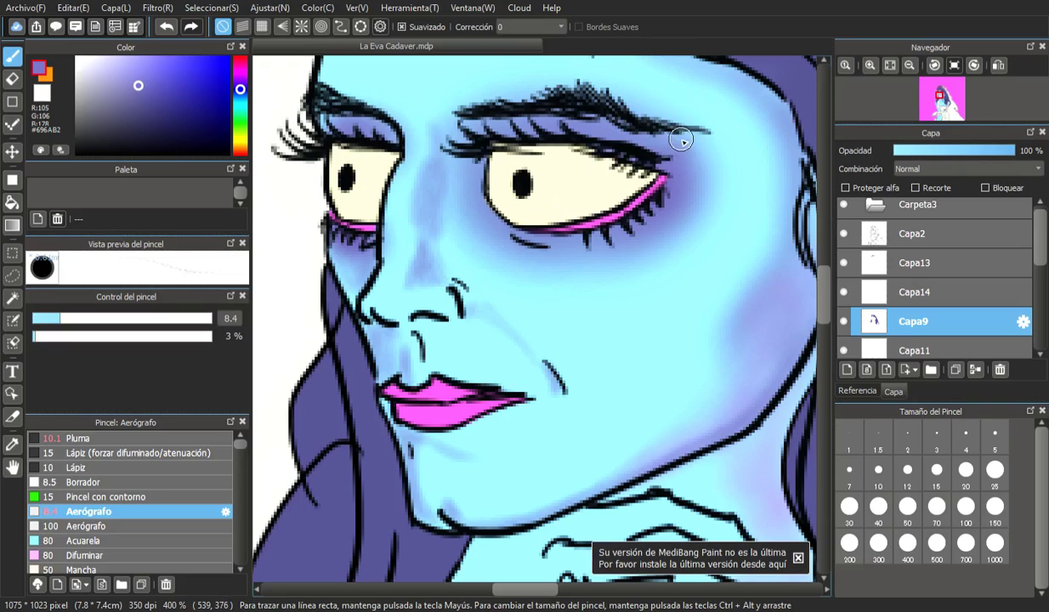
- Deepen the shadow around the larger eye's outer corner and lower lid with the airbrush, using #514282, #382B5E and #4C378B
{"action": "left_click", "coordinate": [151, 105]}
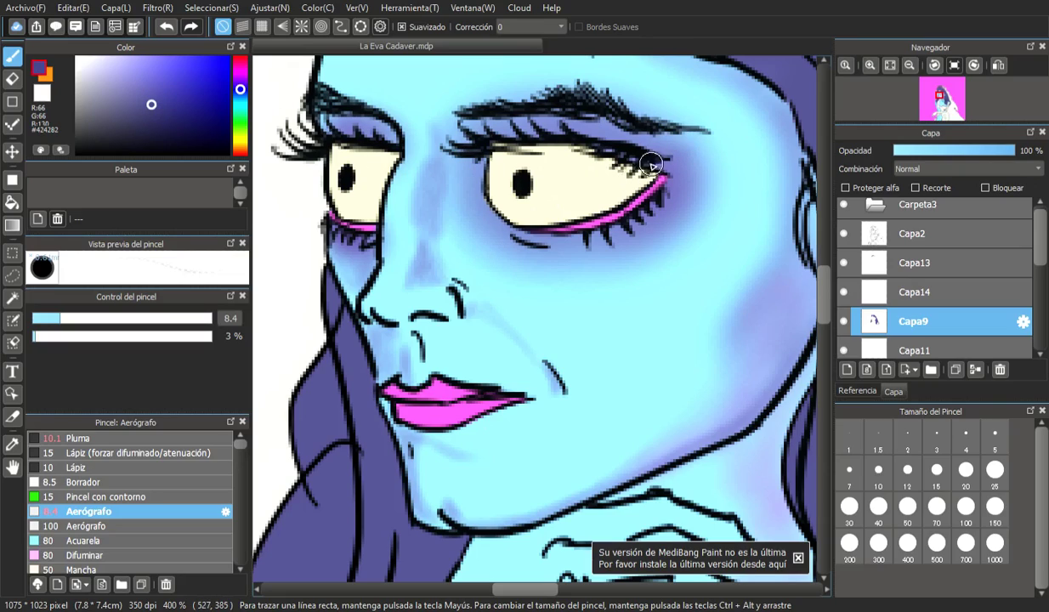
{"action": "left_click", "coordinate": [241, 86]}
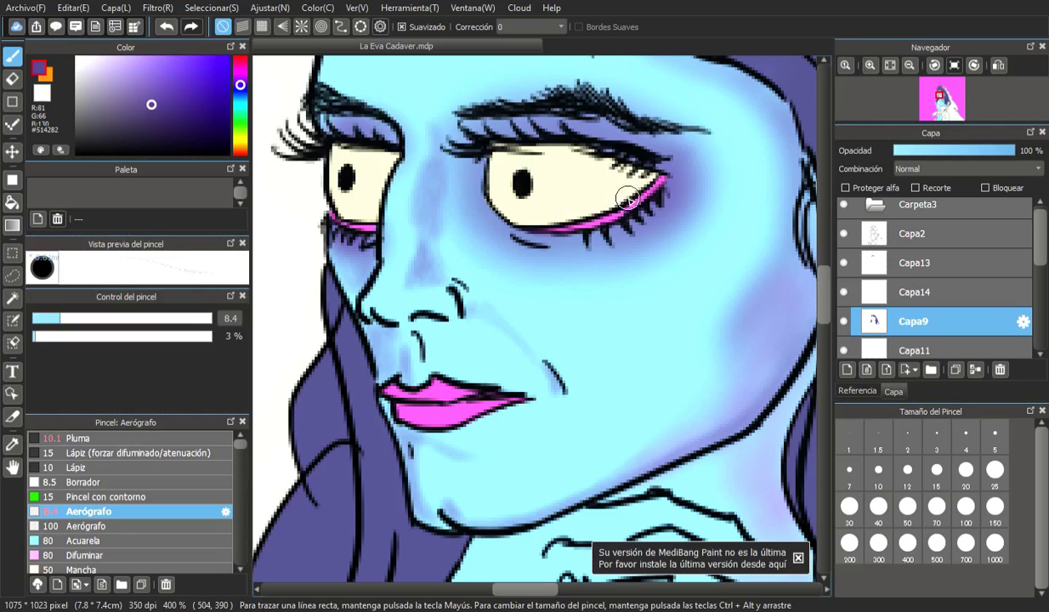
{"action": "mouse_move", "coordinate": [673, 147]}
{"action": "left_mouse_down"}
{"action": "mouse_move", "coordinate": [673, 169]}
{"action": "mouse_move", "coordinate": [648, 164]}
{"action": "mouse_move", "coordinate": [674, 160]}
{"action": "left_mouse_up"}
{"action": "left_click", "coordinate": [157, 118]}
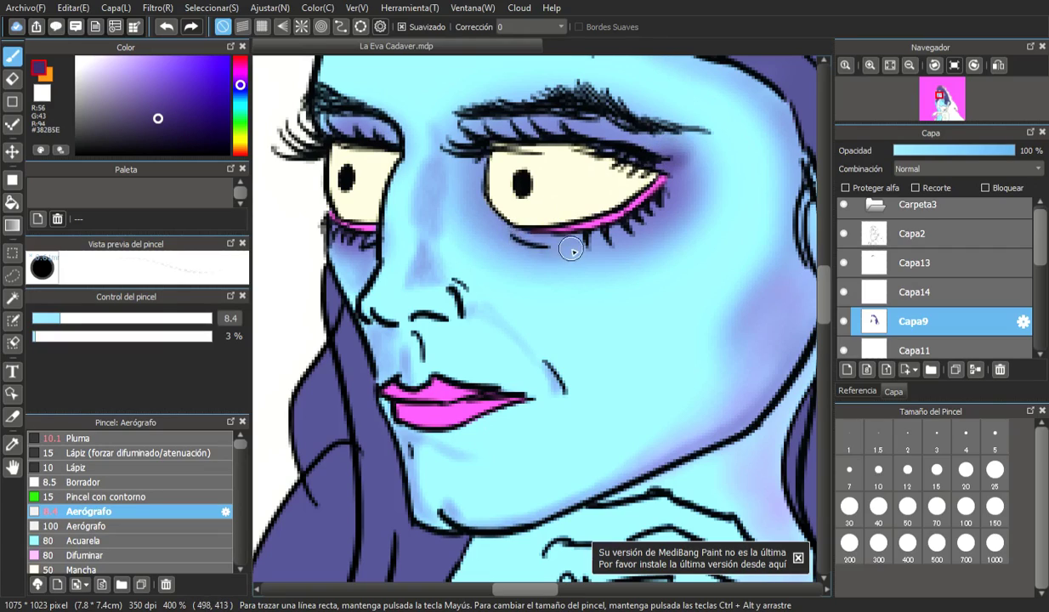
{"action": "left_click", "coordinate": [168, 101]}
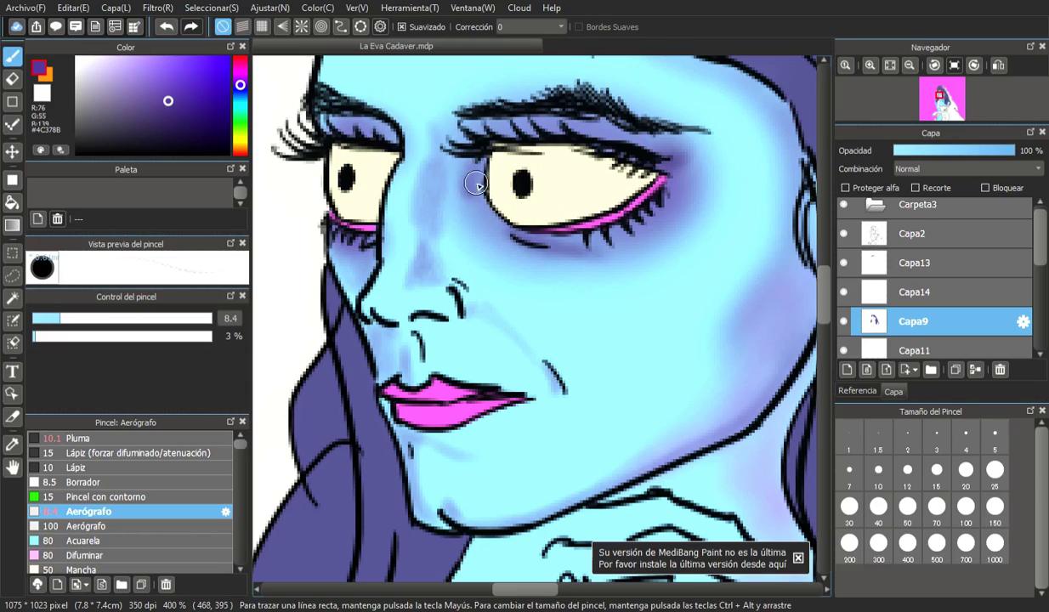
- Deepen the shadow around the larger eye's inner corner and lower lid with the airbrush at size 8.4, using #4C378B and #281C4D
{"action": "mouse_move", "coordinate": [464, 183]}
{"action": "left_mouse_down"}
{"action": "mouse_move", "coordinate": [476, 212]}
{"action": "mouse_move", "coordinate": [472, 169]}
{"action": "left_mouse_up"}
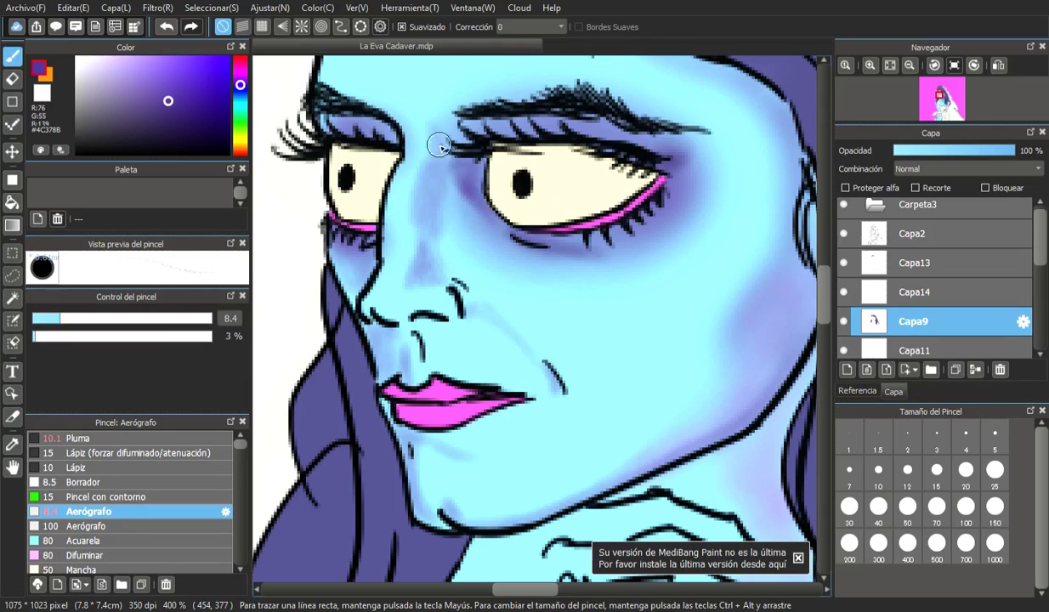
{"action": "left_click", "coordinate": [189, 29]}
{"action": "left_click", "coordinate": [165, 28]}
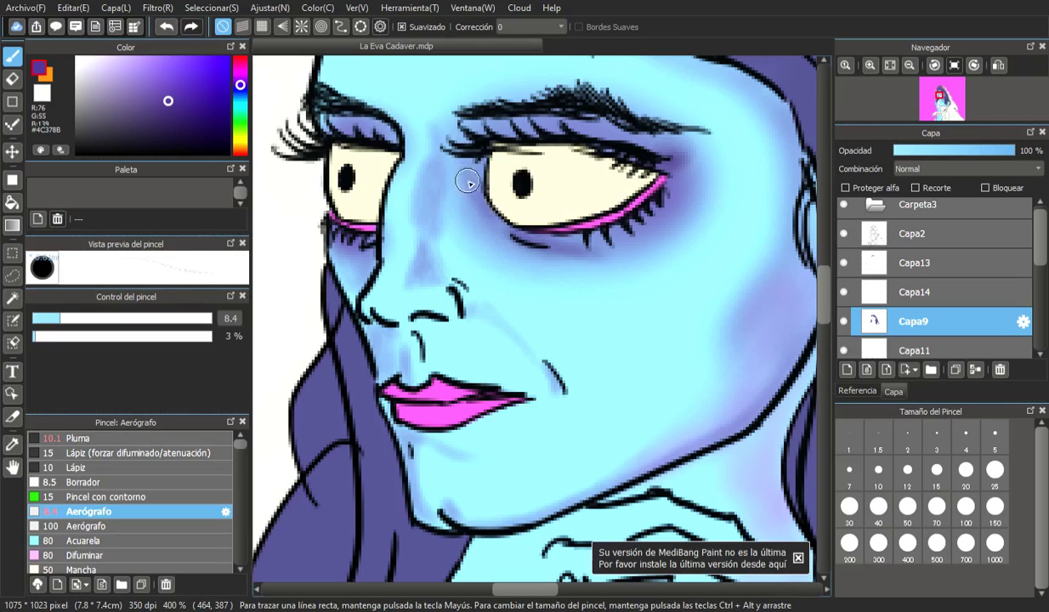
{"action": "left_click_drag", "start_coordinate": [481, 207], "coordinate": [476, 204]}
{"action": "left_click", "coordinate": [173, 125]}
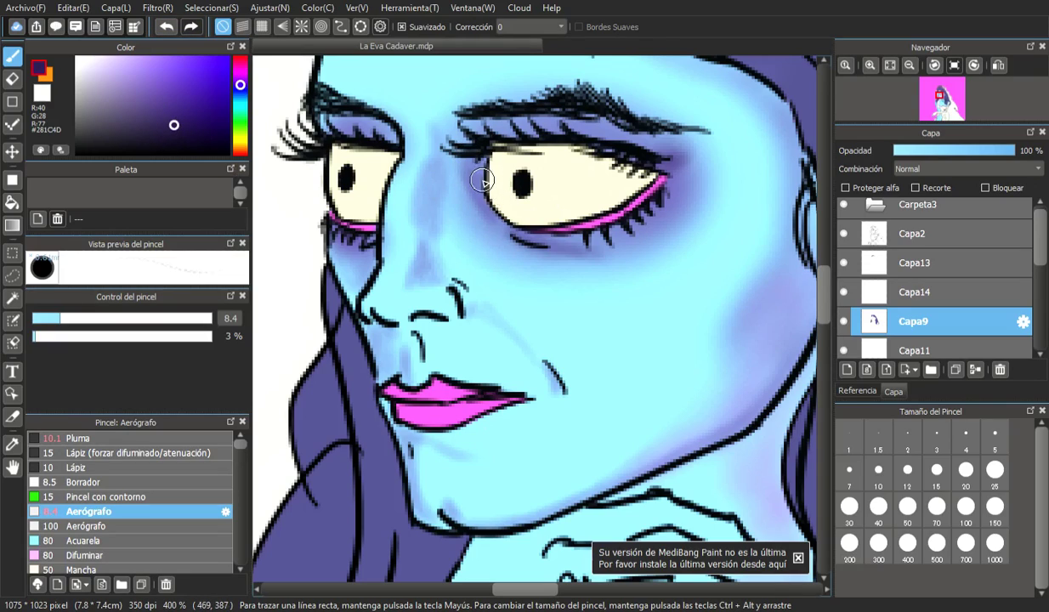
{"action": "mouse_move", "coordinate": [475, 173]}
{"action": "left_mouse_down"}
{"action": "mouse_move", "coordinate": [485, 198]}
{"action": "mouse_move", "coordinate": [479, 159]}
{"action": "mouse_move", "coordinate": [483, 185]}
{"action": "mouse_move", "coordinate": [542, 266]}
{"action": "mouse_move", "coordinate": [524, 245]}
{"action": "mouse_move", "coordinate": [605, 252]}
{"action": "mouse_move", "coordinate": [593, 216]}
{"action": "left_mouse_up"}
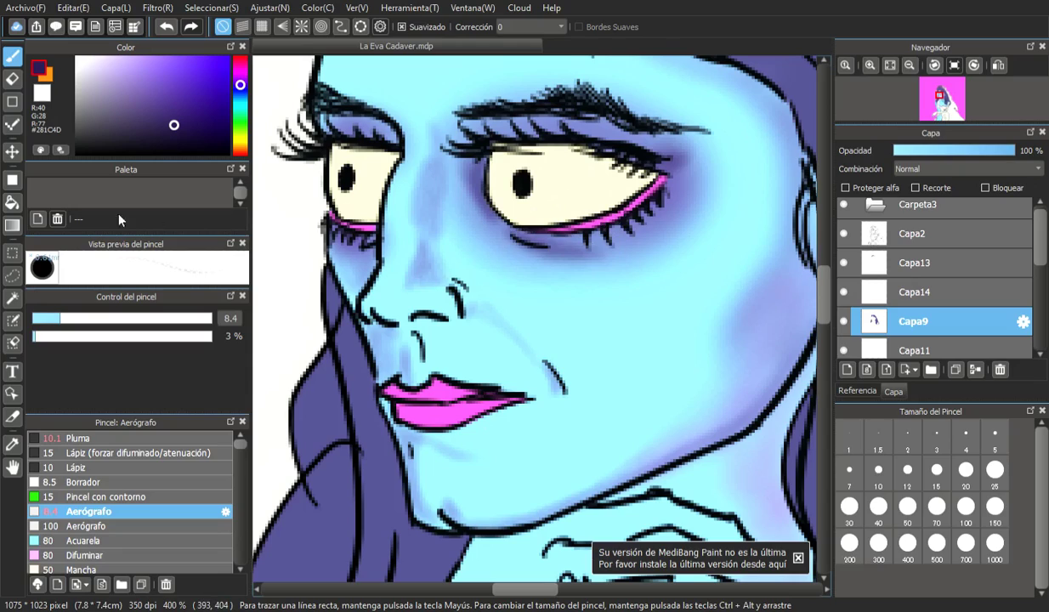
- Airbrush fine dark accents around the larger eye, along the smile line and on the chin at size 2.9, using #281C4D, #1D143C and #04030A
{"action": "left_click_drag", "start_coordinate": [55, 316], "coordinate": [37, 317]}
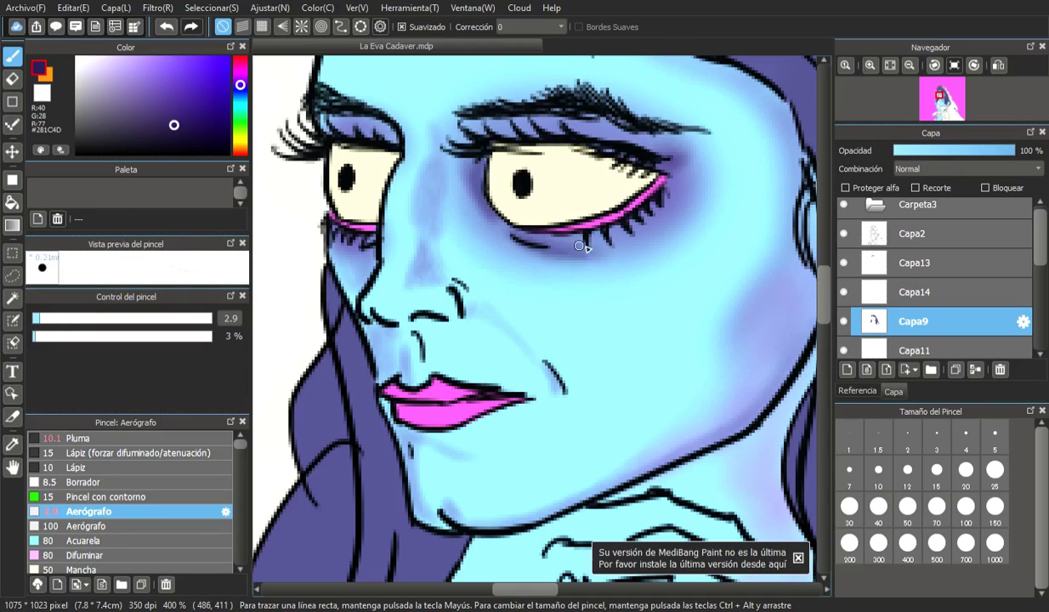
{"action": "left_click_drag", "start_coordinate": [510, 237], "coordinate": [562, 250]}
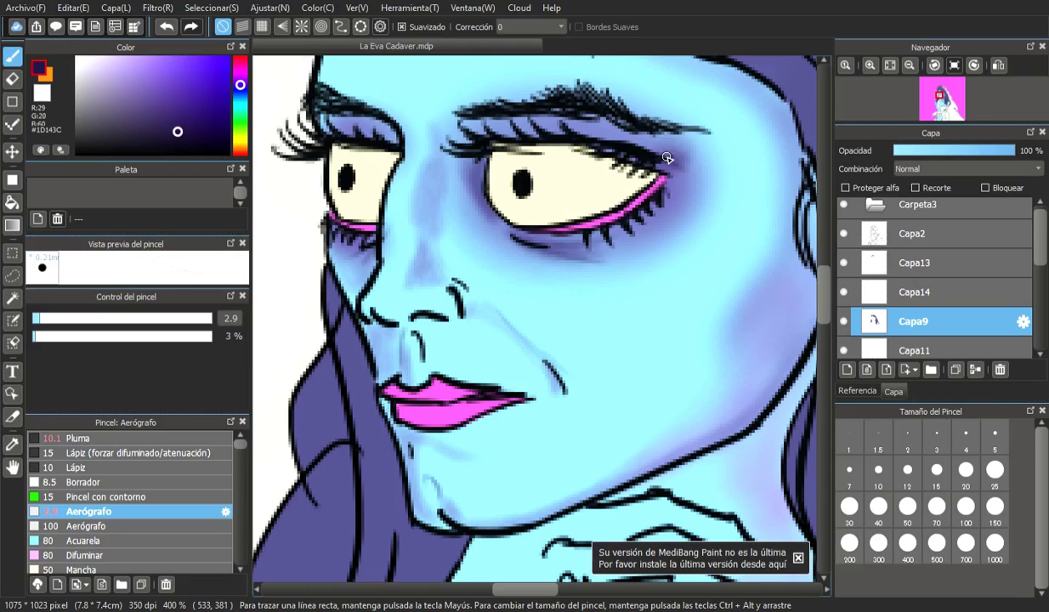
{"action": "left_click_drag", "start_coordinate": [178, 132], "coordinate": [176, 151]}
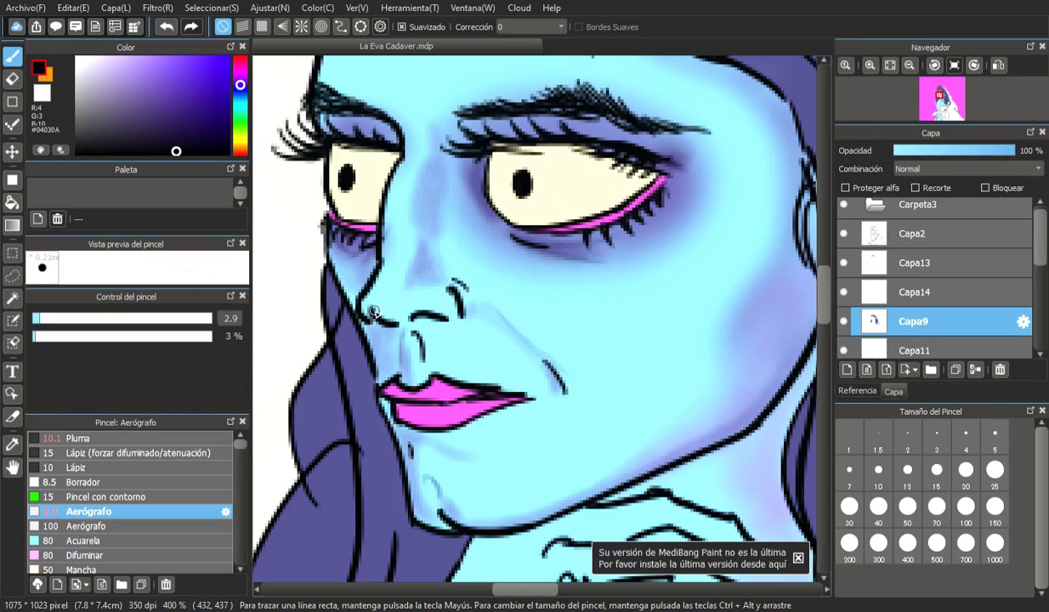
- Shade the nostrils and the side of the nose with the airbrush in #4E3A8D, starting at size 3.1 and 6% opacity
{"action": "left_click", "coordinate": [175, 127]}
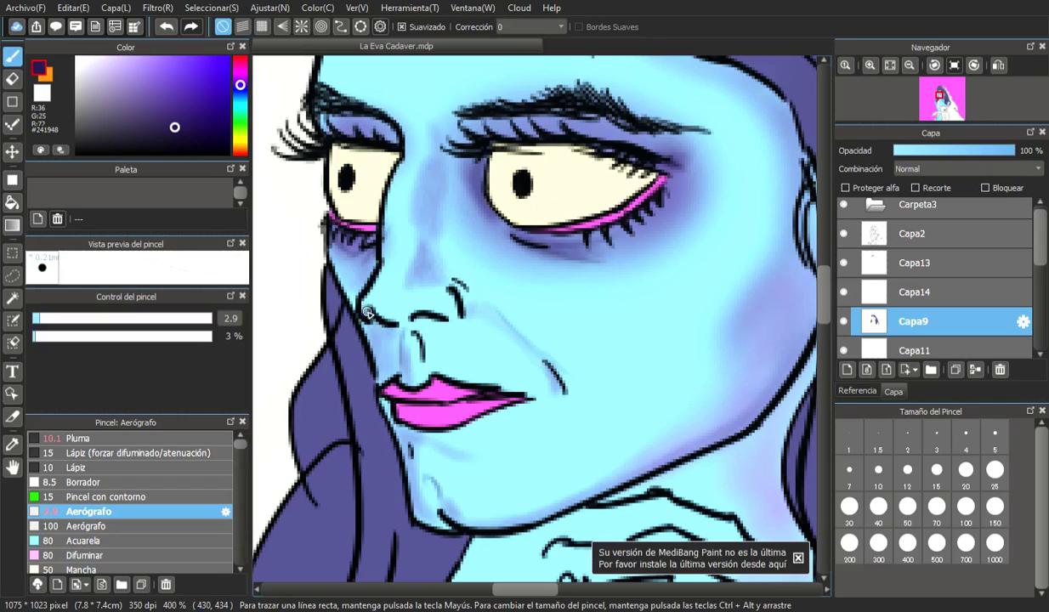
{"action": "left_click", "coordinate": [57, 318]}
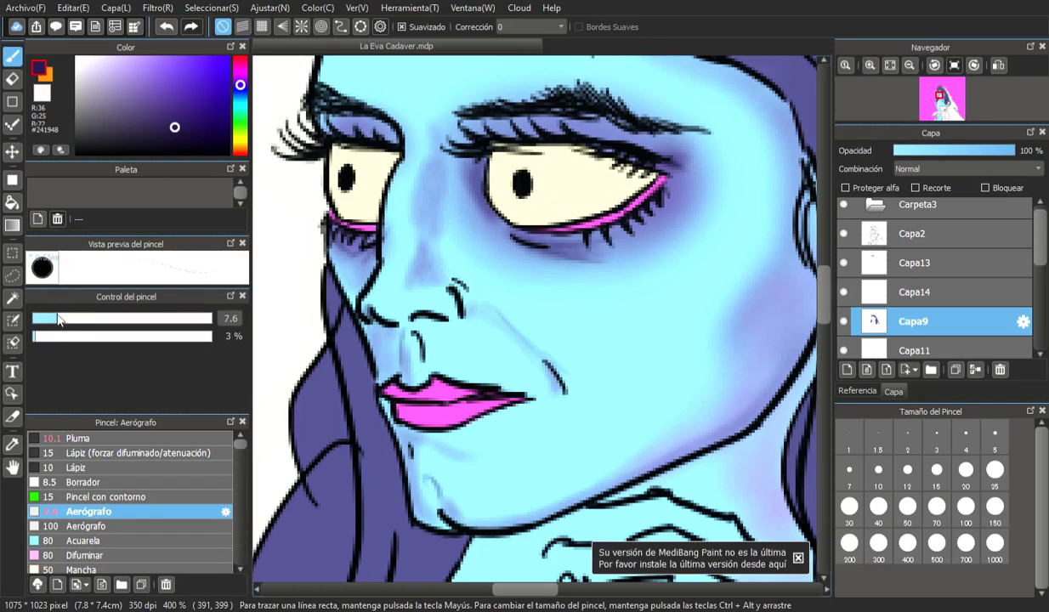
{"action": "left_click_drag", "start_coordinate": [386, 321], "coordinate": [432, 307]}
{"action": "left_click", "coordinate": [166, 100]}
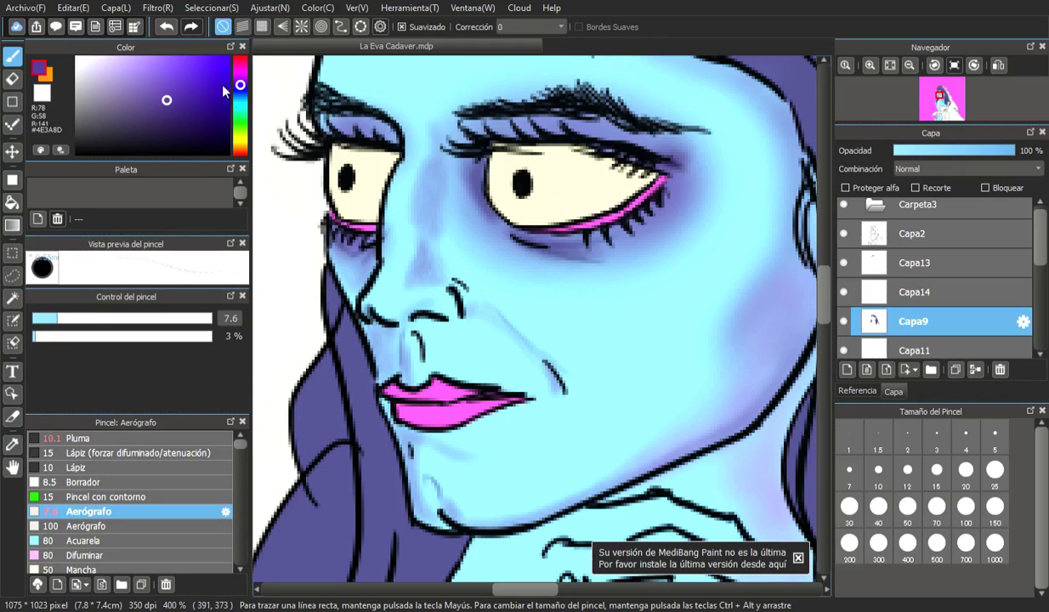
{"action": "left_click", "coordinate": [167, 26]}
{"action": "mouse_move", "coordinate": [56, 318]}
{"action": "left_mouse_down"}
{"action": "mouse_move", "coordinate": [37, 318]}
{"action": "mouse_move", "coordinate": [43, 337]}
{"action": "left_mouse_up"}
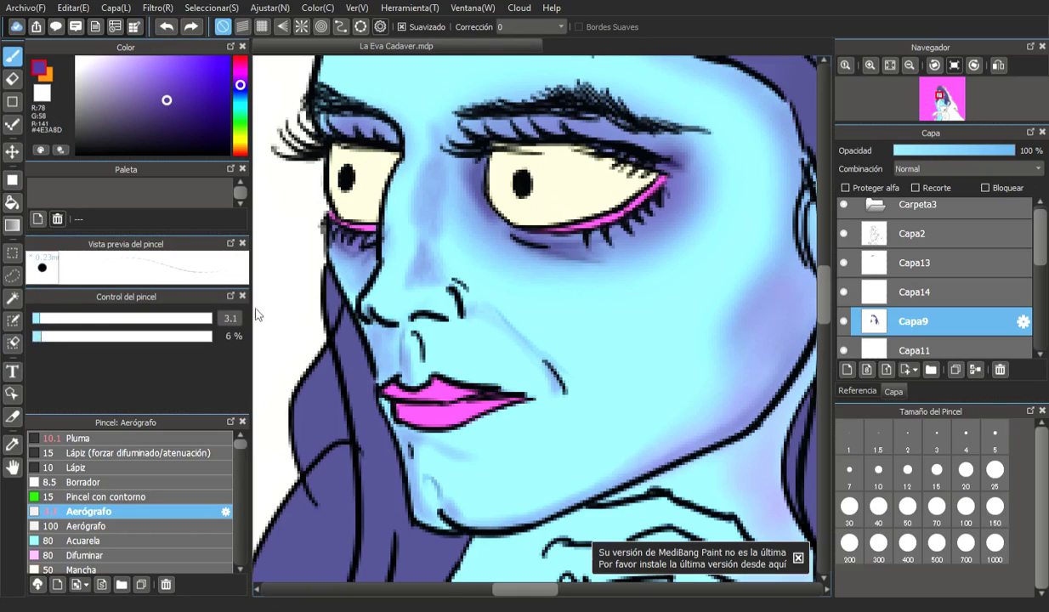
{"action": "left_click_drag", "start_coordinate": [425, 311], "coordinate": [451, 320]}
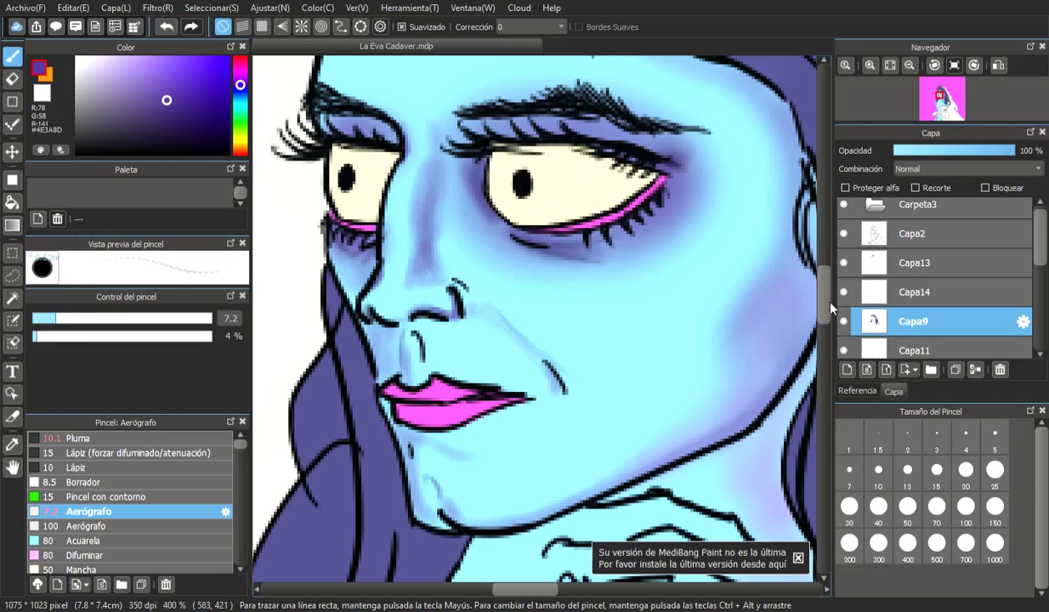
- Airbrush #4E3A8D shadow on the forehead beside the far eyebrow and under the bangs at size 14 and 4% opacity
{"action": "scroll", "coordinate": [802, 299], "scroll_direction": "up", "scroll_amount": 5}
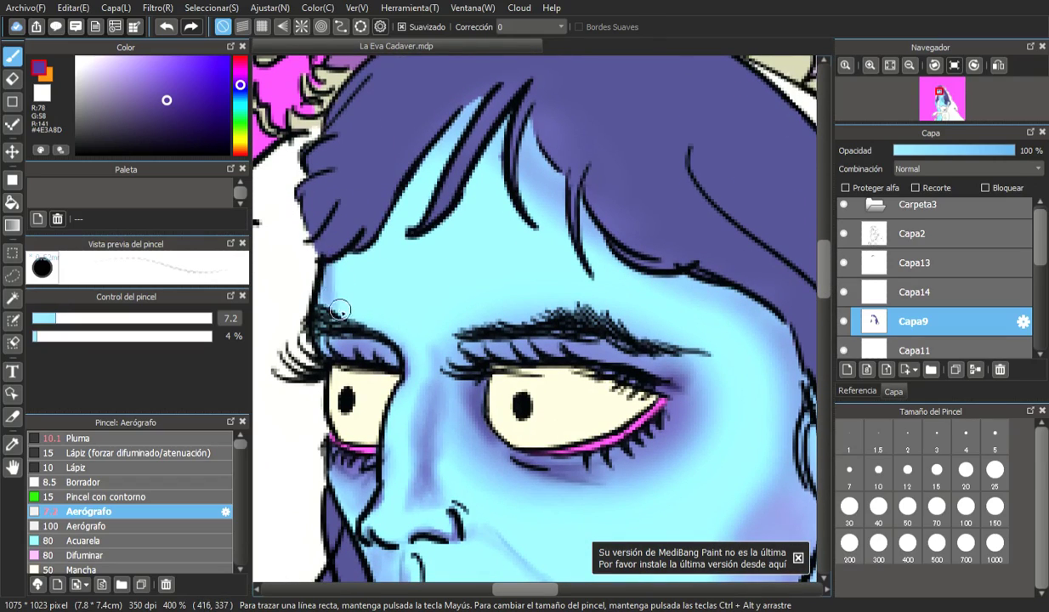
{"action": "left_click", "coordinate": [85, 320]}
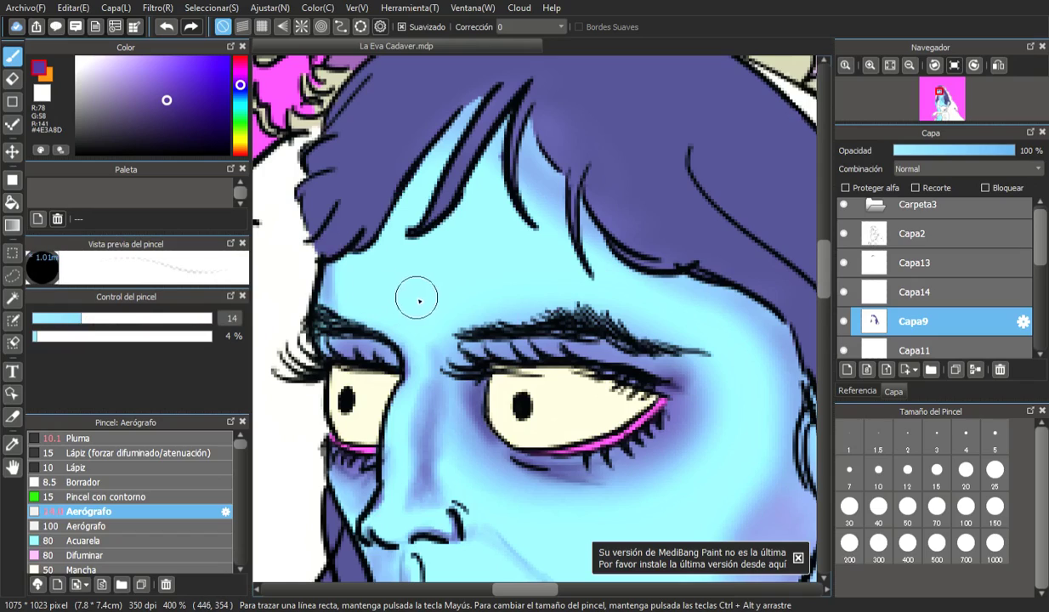
{"action": "mouse_move", "coordinate": [349, 308]}
{"action": "left_mouse_down"}
{"action": "mouse_move", "coordinate": [339, 253]}
{"action": "mouse_move", "coordinate": [337, 282]}
{"action": "mouse_move", "coordinate": [366, 330]}
{"action": "mouse_move", "coordinate": [373, 317]}
{"action": "mouse_move", "coordinate": [354, 260]}
{"action": "mouse_move", "coordinate": [367, 304]}
{"action": "mouse_move", "coordinate": [396, 336]}
{"action": "mouse_move", "coordinate": [374, 254]}
{"action": "mouse_move", "coordinate": [360, 248]}
{"action": "mouse_move", "coordinate": [336, 281]}
{"action": "mouse_move", "coordinate": [340, 319]}
{"action": "mouse_move", "coordinate": [325, 302]}
{"action": "mouse_move", "coordinate": [323, 311]}
{"action": "mouse_move", "coordinate": [370, 209]}
{"action": "left_mouse_up"}
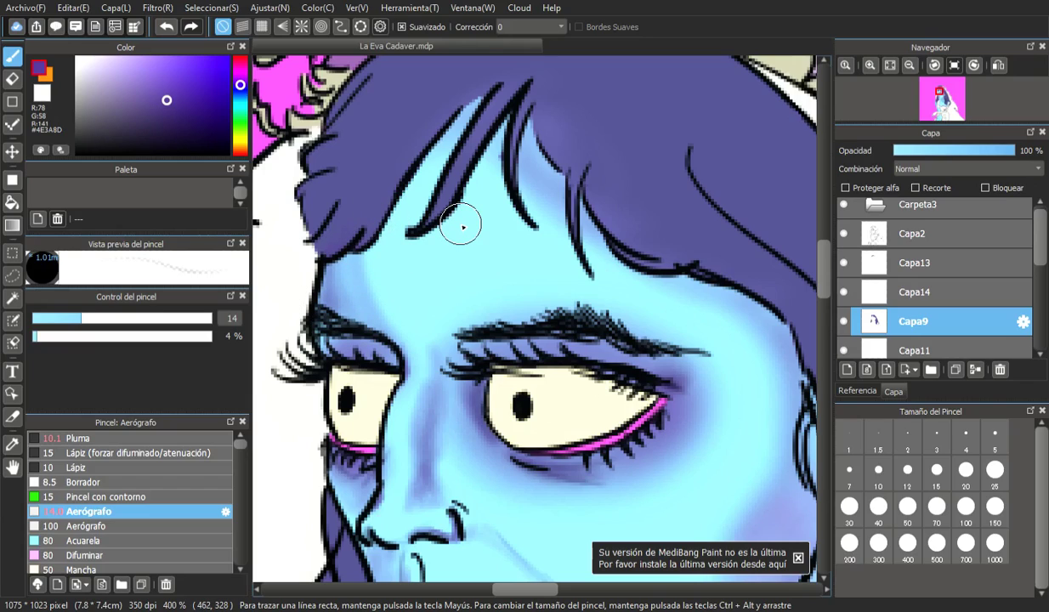
{"action": "mouse_move", "coordinate": [529, 290]}
{"action": "left_mouse_down"}
{"action": "mouse_move", "coordinate": [466, 307]}
{"action": "mouse_move", "coordinate": [387, 274]}
{"action": "mouse_move", "coordinate": [383, 298]}
{"action": "mouse_move", "coordinate": [414, 179]}
{"action": "mouse_move", "coordinate": [375, 324]}
{"action": "mouse_move", "coordinate": [419, 181]}
{"action": "mouse_move", "coordinate": [412, 160]}
{"action": "mouse_move", "coordinate": [366, 259]}
{"action": "mouse_move", "coordinate": [386, 245]}
{"action": "mouse_move", "coordinate": [383, 223]}
{"action": "mouse_move", "coordinate": [355, 256]}
{"action": "mouse_move", "coordinate": [405, 235]}
{"action": "mouse_move", "coordinate": [419, 257]}
{"action": "mouse_move", "coordinate": [455, 154]}
{"action": "mouse_move", "coordinate": [389, 211]}
{"action": "mouse_move", "coordinate": [401, 220]}
{"action": "mouse_move", "coordinate": [488, 103]}
{"action": "mouse_move", "coordinate": [449, 194]}
{"action": "mouse_move", "coordinate": [384, 197]}
{"action": "left_mouse_up"}
{"action": "left_click", "coordinate": [90, 318]}
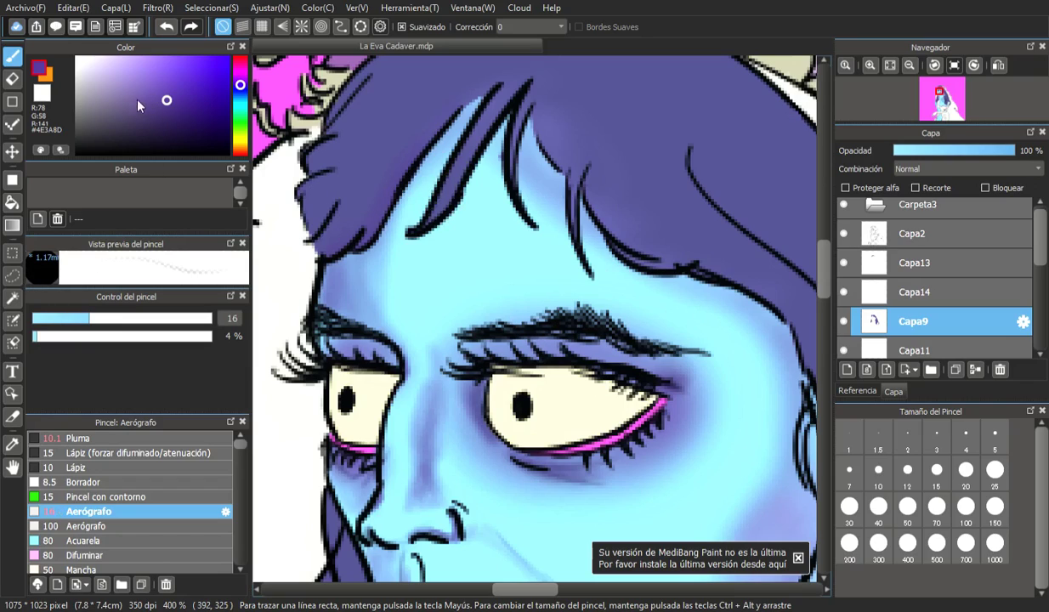
- Extend the forehead shading along the hairline toward the temple with the airbrush at size 18, using #7566A2 and #836EC7
{"action": "left_click", "coordinate": [98, 318]}
{"action": "mouse_move", "coordinate": [378, 245]}
{"action": "left_mouse_down"}
{"action": "mouse_move", "coordinate": [394, 223]}
{"action": "mouse_move", "coordinate": [399, 239]}
{"action": "left_mouse_up"}
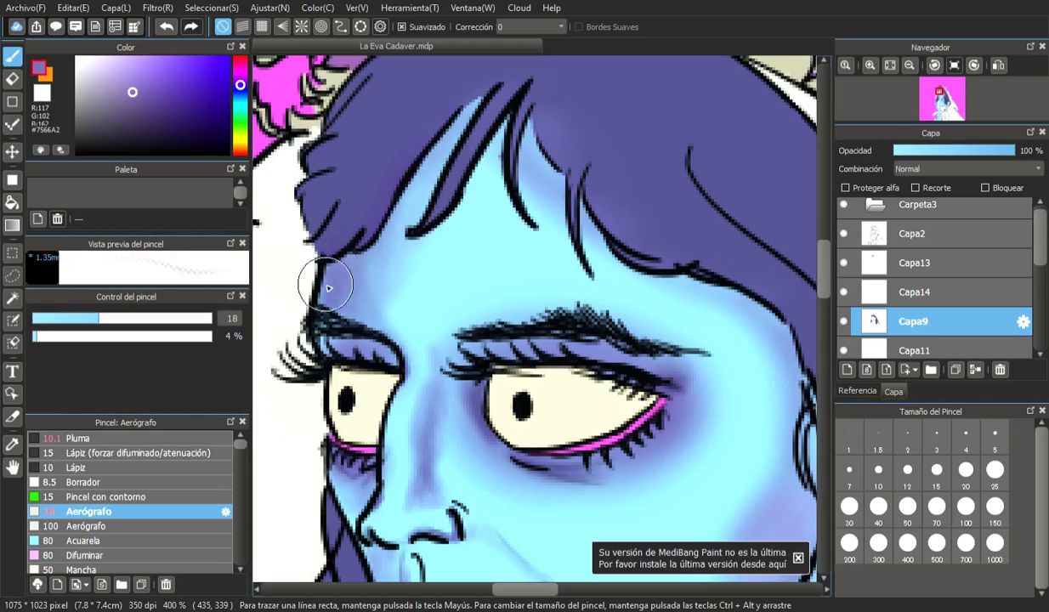
{"action": "mouse_move", "coordinate": [391, 256]}
{"action": "left_mouse_down"}
{"action": "mouse_move", "coordinate": [440, 249]}
{"action": "mouse_move", "coordinate": [413, 271]}
{"action": "mouse_move", "coordinate": [418, 222]}
{"action": "mouse_move", "coordinate": [483, 94]}
{"action": "mouse_move", "coordinate": [491, 109]}
{"action": "mouse_move", "coordinate": [384, 264]}
{"action": "mouse_move", "coordinate": [449, 119]}
{"action": "mouse_move", "coordinate": [433, 239]}
{"action": "mouse_move", "coordinate": [398, 301]}
{"action": "mouse_move", "coordinate": [401, 324]}
{"action": "mouse_move", "coordinate": [420, 327]}
{"action": "mouse_move", "coordinate": [440, 260]}
{"action": "mouse_move", "coordinate": [410, 312]}
{"action": "mouse_move", "coordinate": [369, 283]}
{"action": "mouse_move", "coordinate": [371, 257]}
{"action": "mouse_move", "coordinate": [393, 213]}
{"action": "mouse_move", "coordinate": [404, 277]}
{"action": "mouse_move", "coordinate": [387, 322]}
{"action": "mouse_move", "coordinate": [406, 314]}
{"action": "mouse_move", "coordinate": [398, 253]}
{"action": "mouse_move", "coordinate": [408, 205]}
{"action": "mouse_move", "coordinate": [439, 158]}
{"action": "left_mouse_up"}
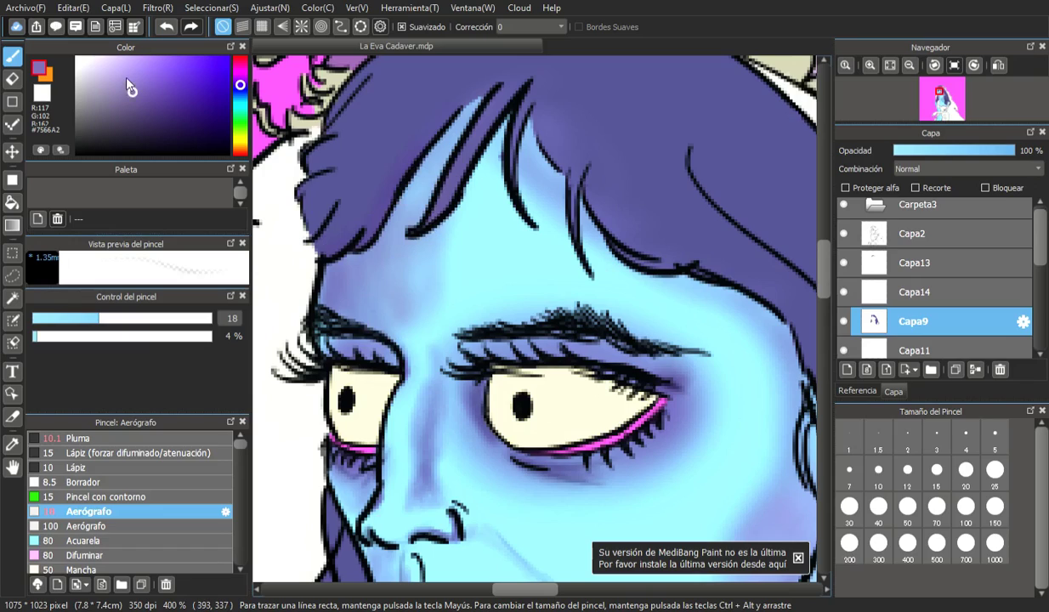
{"action": "mouse_move", "coordinate": [435, 284]}
{"action": "left_mouse_down"}
{"action": "mouse_move", "coordinate": [395, 307]}
{"action": "mouse_move", "coordinate": [395, 325]}
{"action": "mouse_move", "coordinate": [457, 275]}
{"action": "mouse_move", "coordinate": [466, 209]}
{"action": "mouse_move", "coordinate": [432, 176]}
{"action": "mouse_move", "coordinate": [401, 274]}
{"action": "mouse_move", "coordinate": [428, 273]}
{"action": "left_mouse_up"}
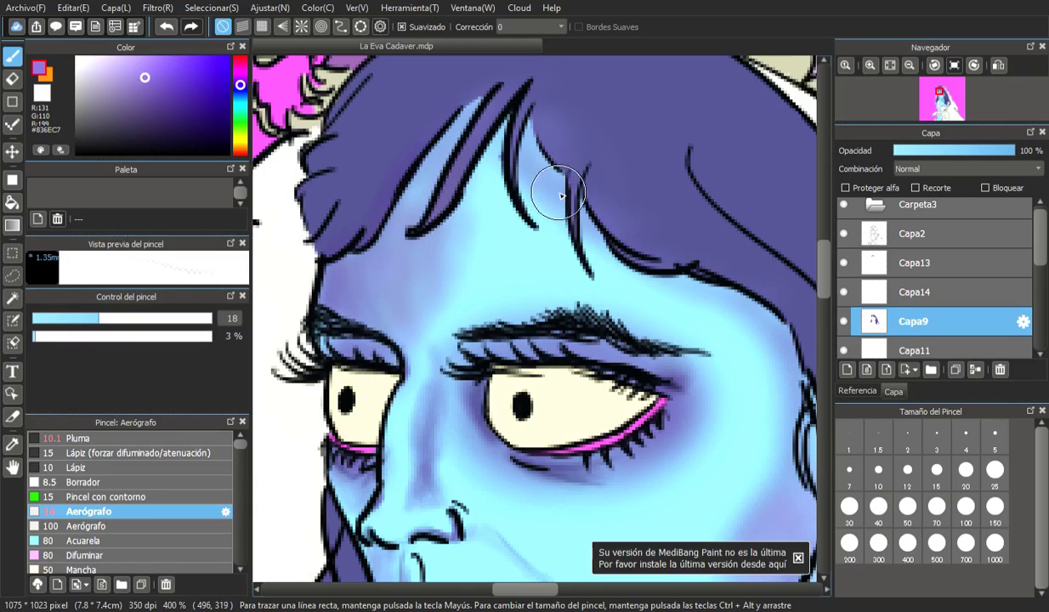
{"action": "mouse_move", "coordinate": [652, 282]}
{"action": "left_mouse_down"}
{"action": "mouse_move", "coordinate": [609, 292]}
{"action": "mouse_move", "coordinate": [700, 300]}
{"action": "mouse_move", "coordinate": [706, 278]}
{"action": "mouse_move", "coordinate": [663, 318]}
{"action": "mouse_move", "coordinate": [724, 293]}
{"action": "mouse_move", "coordinate": [689, 291]}
{"action": "mouse_move", "coordinate": [723, 311]}
{"action": "left_mouse_up"}
- Airbrush #836EC7 shading between the nostril, upper lip and smile line at sizes 8 and 11.3 with 3% opacity
{"action": "left_click_drag", "start_coordinate": [827, 277], "coordinate": [830, 302]}
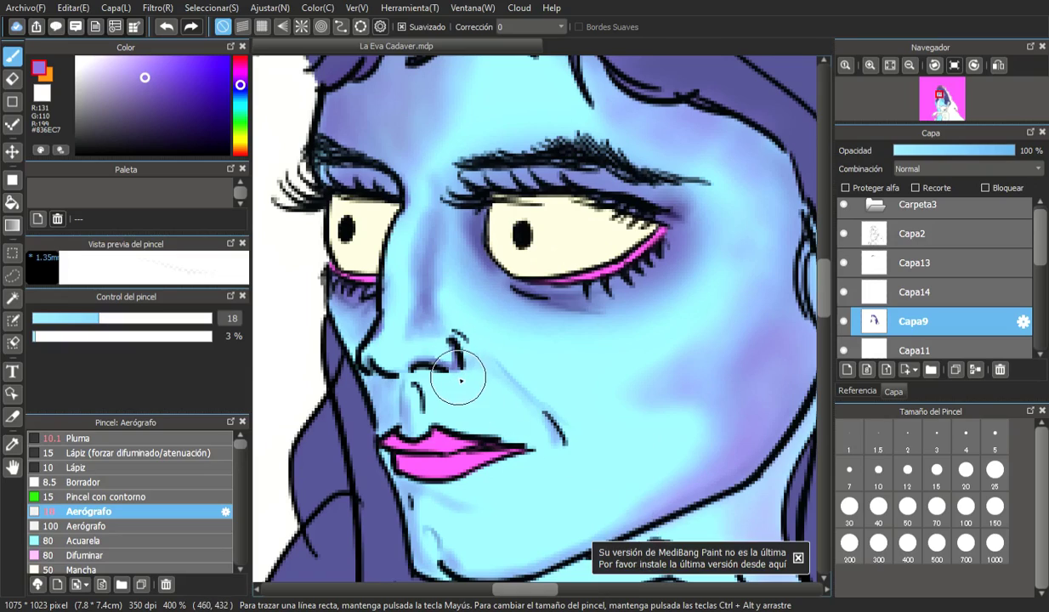
{"action": "left_click_drag", "start_coordinate": [76, 321], "coordinate": [58, 319]}
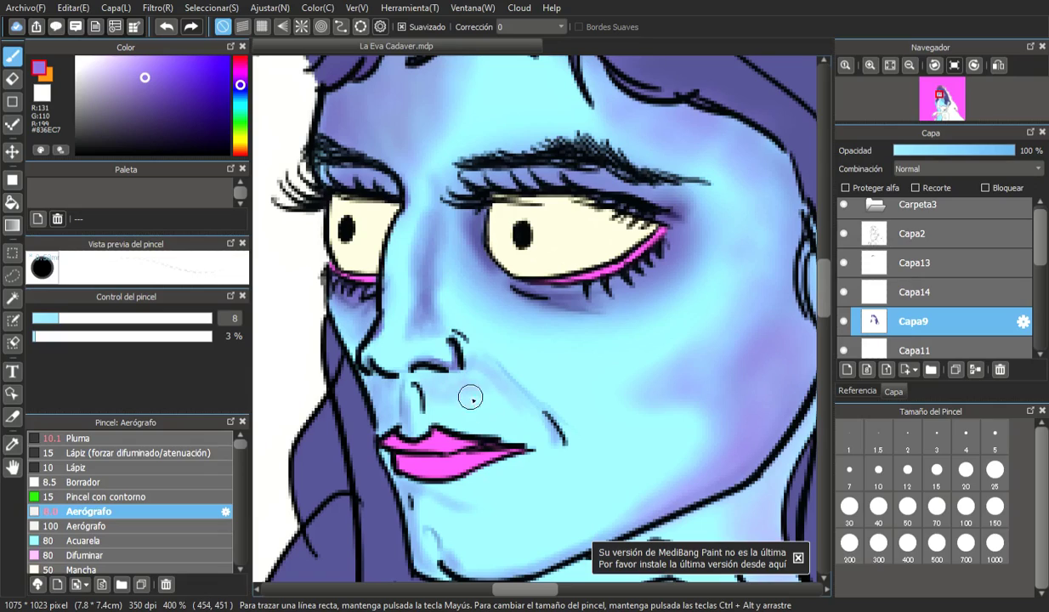
{"action": "left_click_drag", "start_coordinate": [74, 318], "coordinate": [95, 322]}
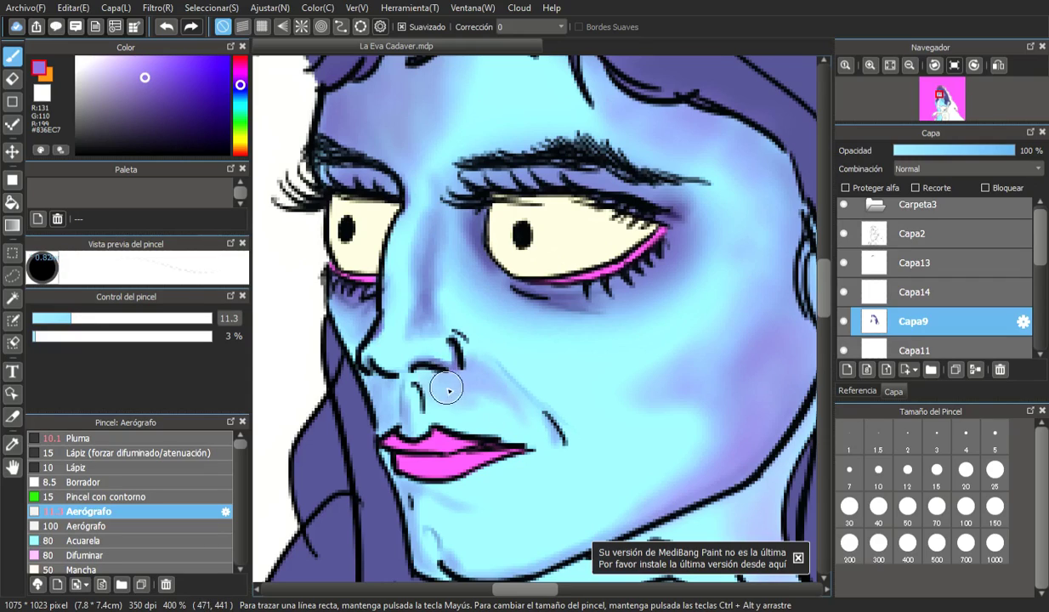
- Deepen the cheek hollow and jaw shadow with the airbrush in #836EC7 at size 21 and 3% opacity
{"action": "scroll", "coordinate": [630, 329], "scroll_direction": "down", "scroll_amount": 2}
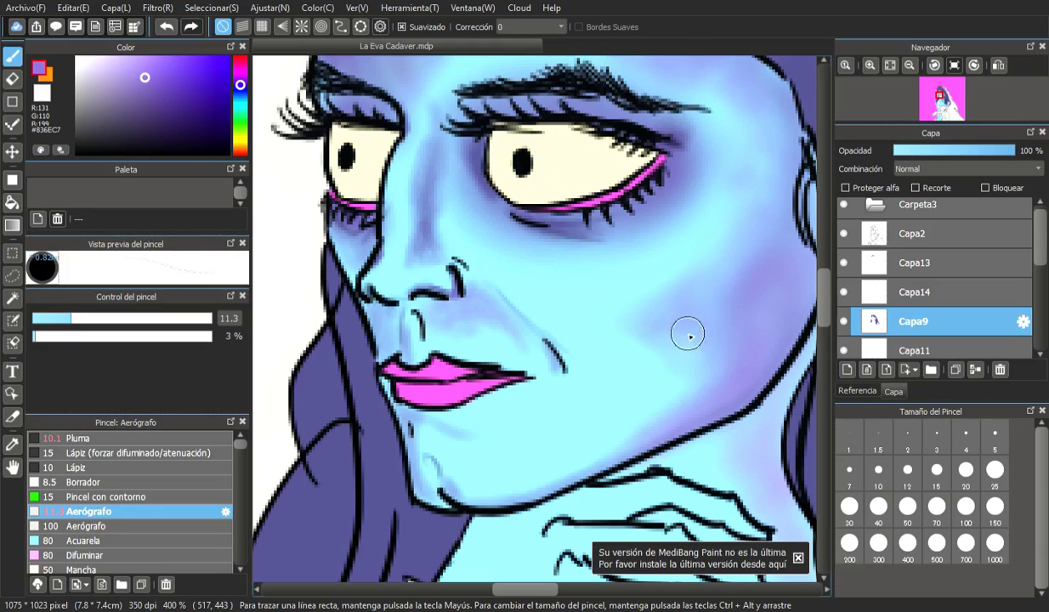
{"action": "left_click", "coordinate": [109, 318]}
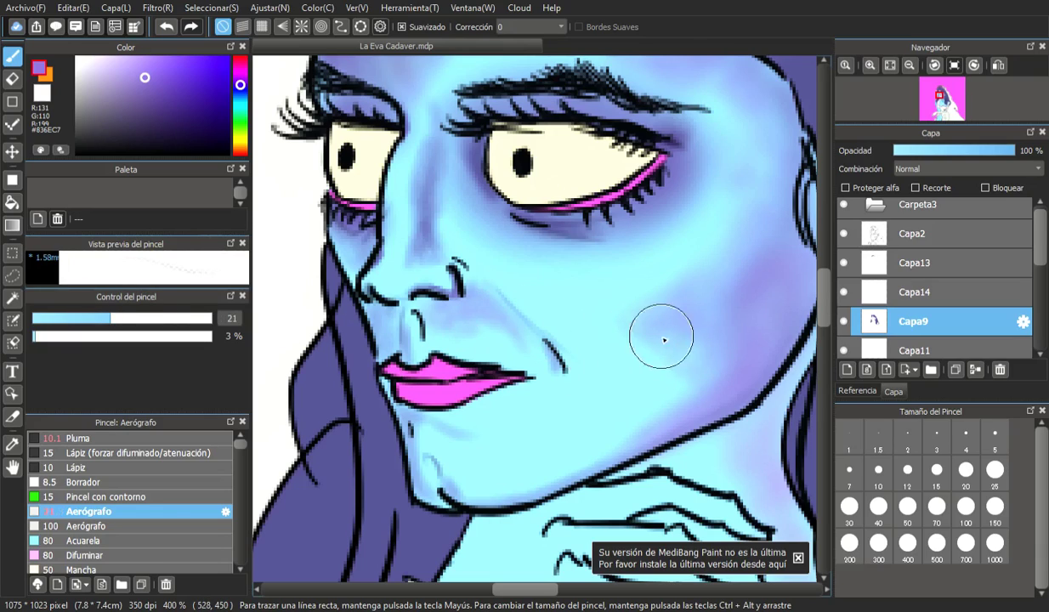
{"action": "mouse_move", "coordinate": [671, 388]}
{"action": "left_mouse_down"}
{"action": "mouse_move", "coordinate": [700, 351]}
{"action": "mouse_move", "coordinate": [717, 357]}
{"action": "mouse_move", "coordinate": [696, 390]}
{"action": "mouse_move", "coordinate": [762, 303]}
{"action": "mouse_move", "coordinate": [783, 326]}
{"action": "mouse_move", "coordinate": [733, 321]}
{"action": "left_mouse_up"}
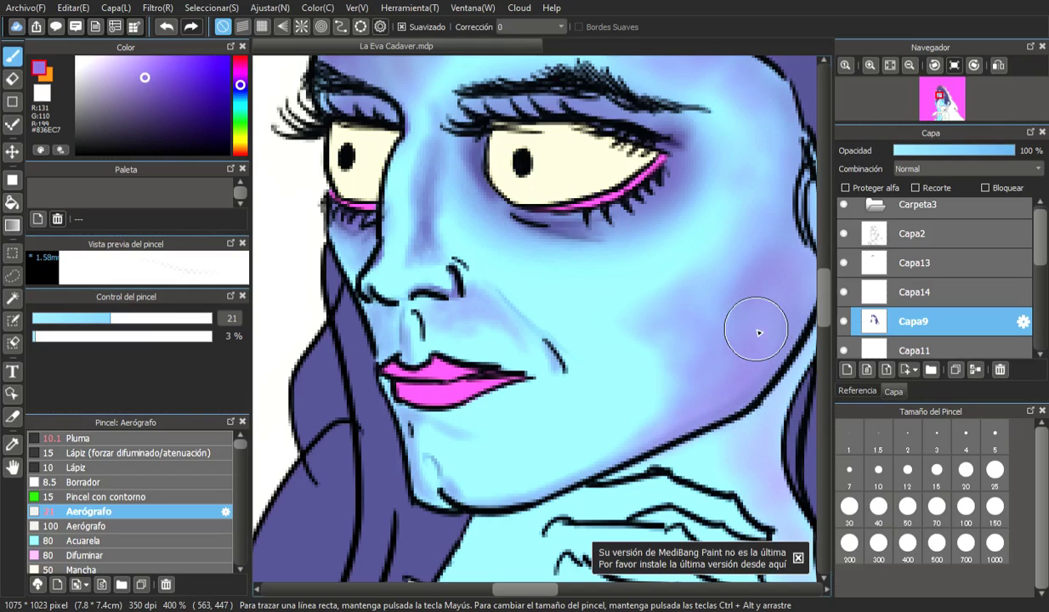
- Airbrush soft #836EC7 shading below the lower lip, across the chin and around the mouth corner at sizes 13 and 16
{"action": "mouse_move", "coordinate": [507, 420]}
{"action": "left_mouse_down"}
{"action": "mouse_move", "coordinate": [482, 428]}
{"action": "mouse_move", "coordinate": [536, 408]}
{"action": "mouse_move", "coordinate": [478, 436]}
{"action": "mouse_move", "coordinate": [505, 425]}
{"action": "left_mouse_up"}
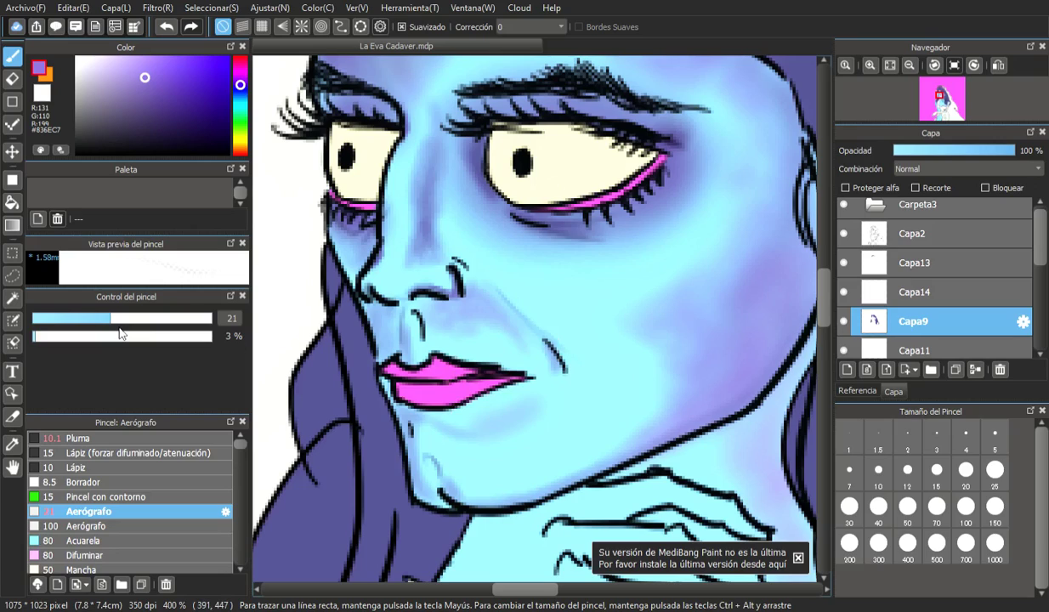
{"action": "left_click", "coordinate": [75, 320]}
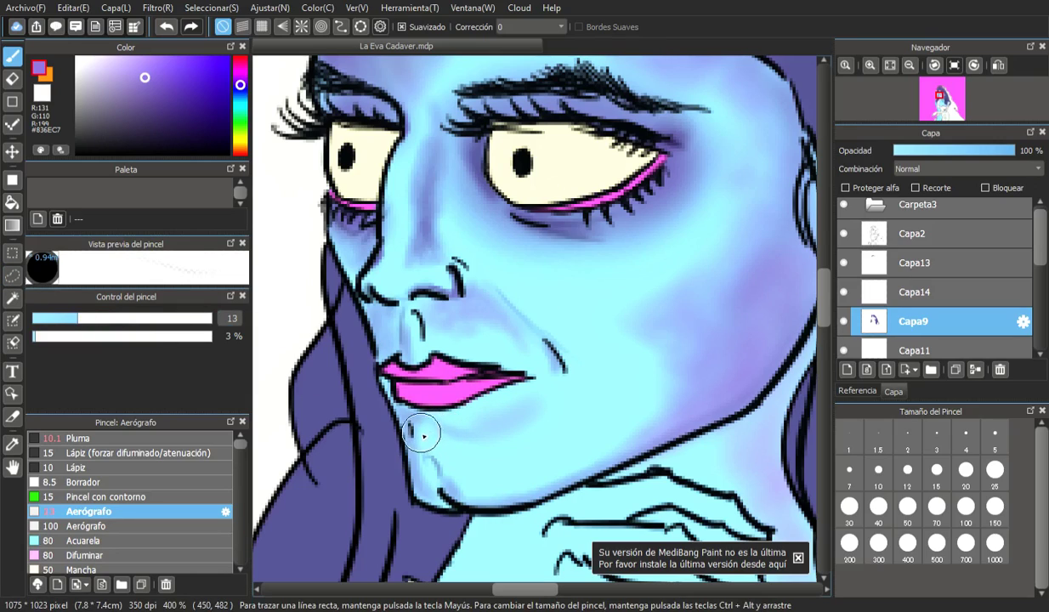
{"action": "mouse_move", "coordinate": [422, 443]}
{"action": "left_mouse_down"}
{"action": "mouse_move", "coordinate": [435, 474]}
{"action": "mouse_move", "coordinate": [407, 435]}
{"action": "mouse_move", "coordinate": [472, 420]}
{"action": "mouse_move", "coordinate": [459, 415]}
{"action": "mouse_move", "coordinate": [514, 422]}
{"action": "mouse_move", "coordinate": [518, 344]}
{"action": "mouse_move", "coordinate": [527, 413]}
{"action": "mouse_move", "coordinate": [466, 452]}
{"action": "mouse_move", "coordinate": [490, 443]}
{"action": "mouse_move", "coordinate": [478, 436]}
{"action": "mouse_move", "coordinate": [581, 423]}
{"action": "mouse_move", "coordinate": [490, 363]}
{"action": "left_mouse_up"}
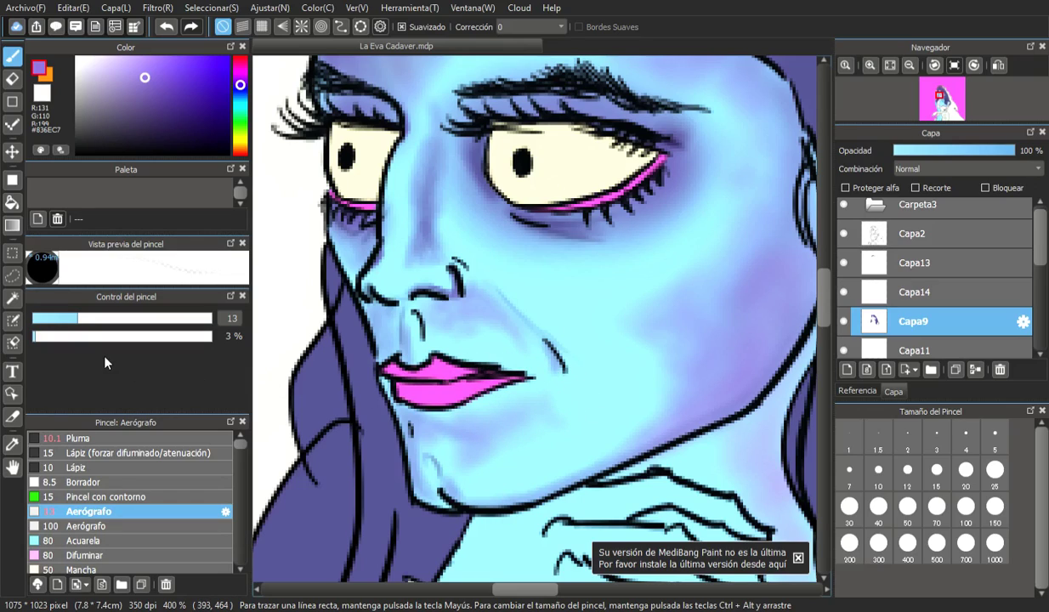
{"action": "left_click", "coordinate": [91, 320]}
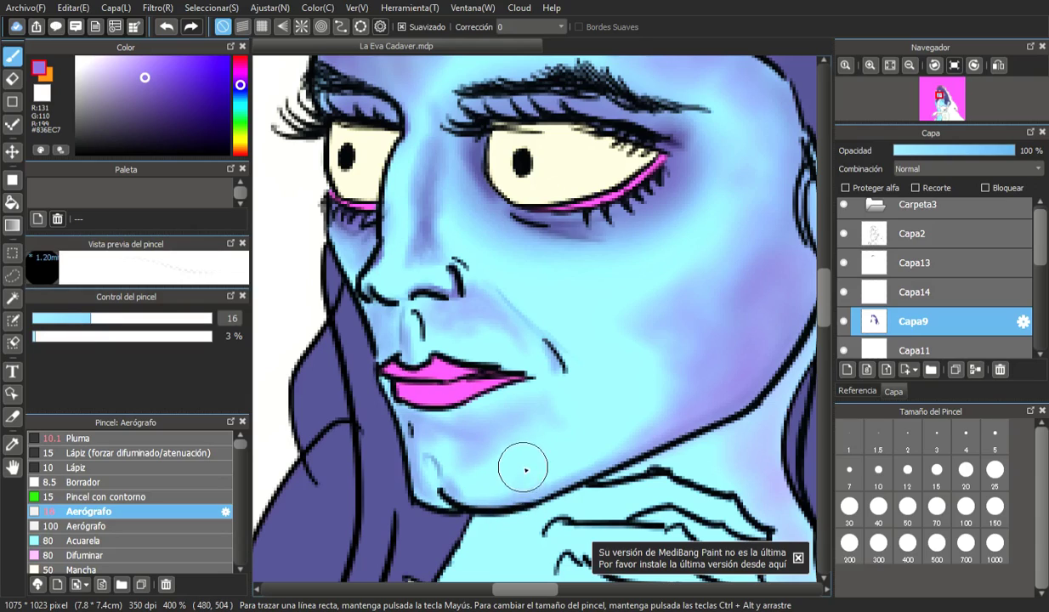
{"action": "mouse_move", "coordinate": [529, 473]}
{"action": "left_mouse_down"}
{"action": "mouse_move", "coordinate": [544, 499]}
{"action": "mouse_move", "coordinate": [558, 479]}
{"action": "mouse_move", "coordinate": [536, 489]}
{"action": "mouse_move", "coordinate": [581, 479]}
{"action": "mouse_move", "coordinate": [534, 484]}
{"action": "mouse_move", "coordinate": [631, 455]}
{"action": "mouse_move", "coordinate": [554, 470]}
{"action": "mouse_move", "coordinate": [536, 429]}
{"action": "mouse_move", "coordinate": [549, 378]}
{"action": "mouse_move", "coordinate": [470, 442]}
{"action": "mouse_move", "coordinate": [500, 463]}
{"action": "mouse_move", "coordinate": [491, 445]}
{"action": "mouse_move", "coordinate": [546, 380]}
{"action": "mouse_move", "coordinate": [560, 381]}
{"action": "mouse_move", "coordinate": [534, 333]}
{"action": "mouse_move", "coordinate": [485, 333]}
{"action": "left_mouse_up"}
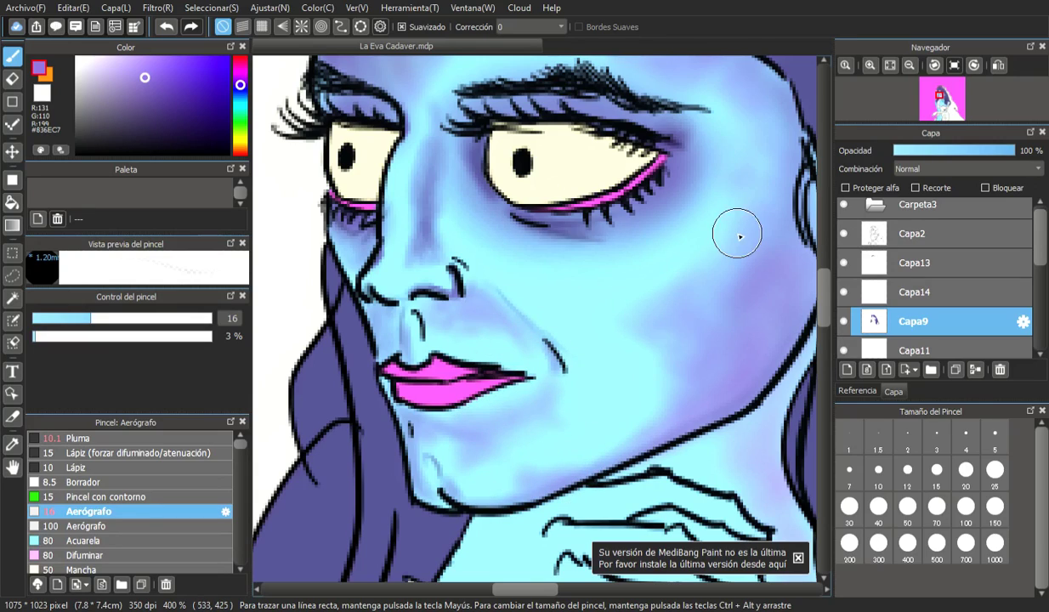
- Try a soft #FFFFFF highlight on the forehead with the airbrush at size 20 and 2% opacity, and undo it
{"action": "scroll", "coordinate": [829, 285], "scroll_direction": "up", "scroll_amount": 3}
{"action": "scroll", "coordinate": [651, 370], "scroll_direction": "down", "scroll_amount": 7}
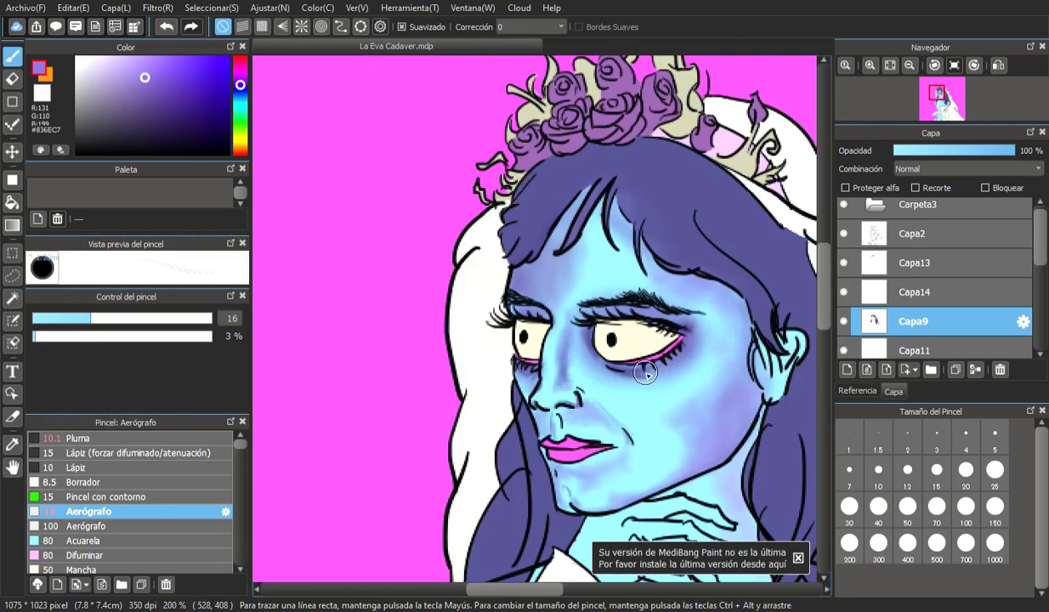
{"action": "scroll", "coordinate": [689, 357], "scroll_direction": "up", "scroll_amount": 2}
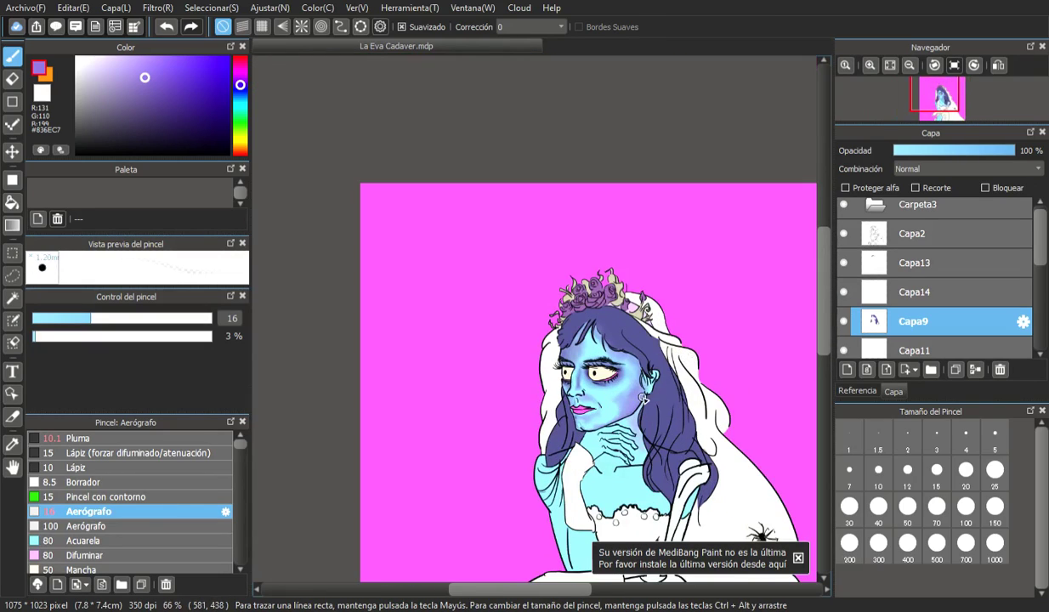
{"action": "scroll", "coordinate": [629, 396], "scroll_direction": "up", "scroll_amount": 4}
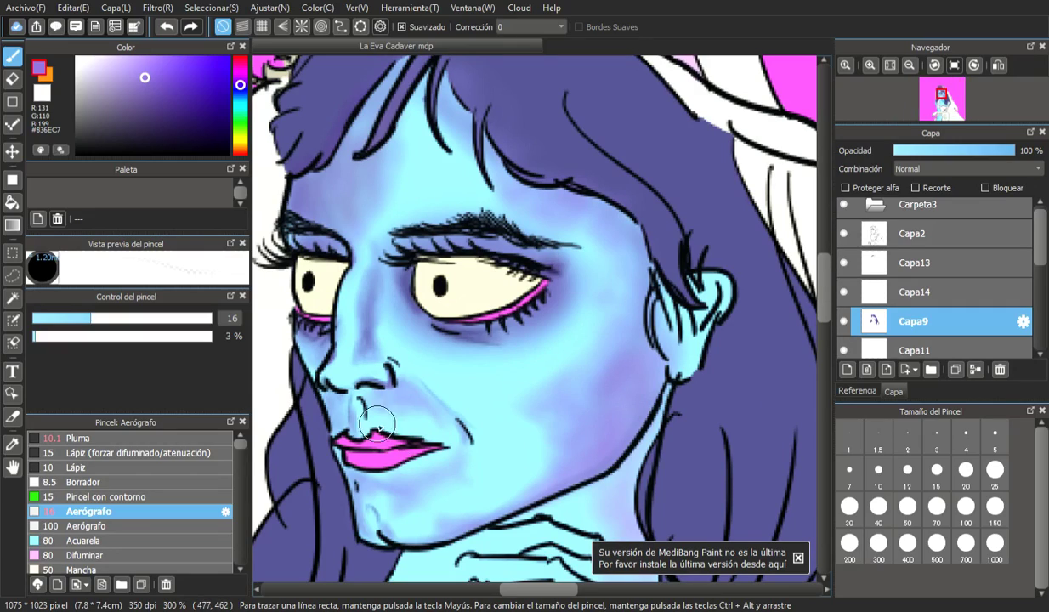
{"action": "left_click", "coordinate": [91, 60]}
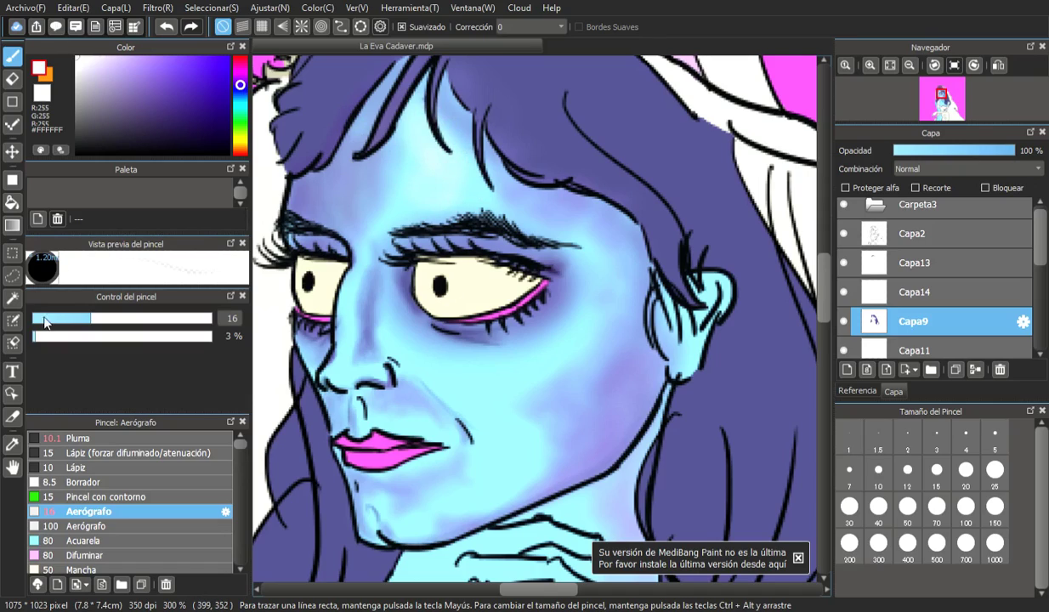
{"action": "left_click_drag", "start_coordinate": [92, 318], "coordinate": [105, 320]}
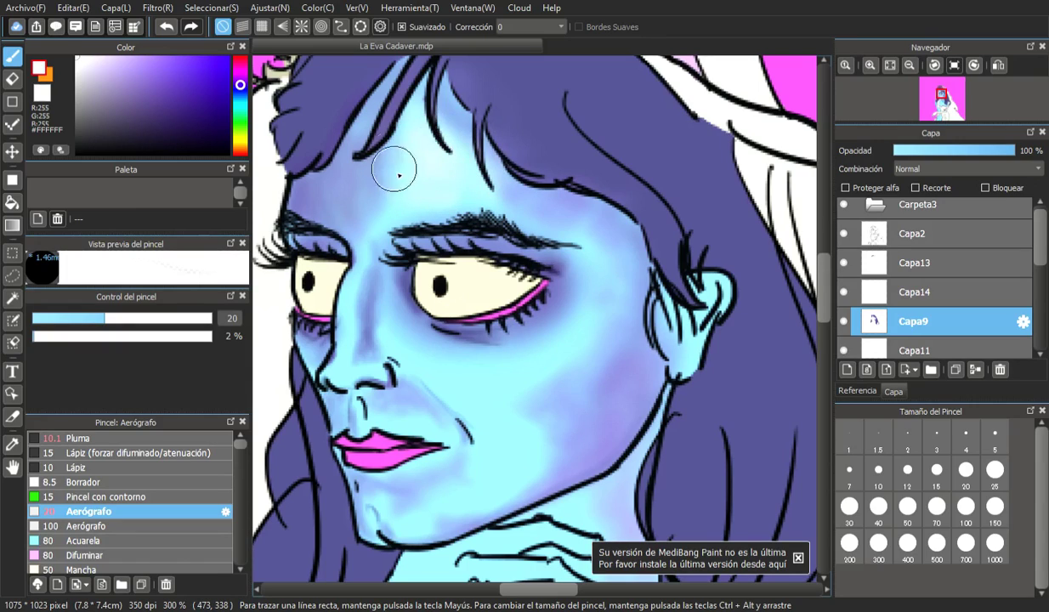
{"action": "left_click", "coordinate": [165, 28]}
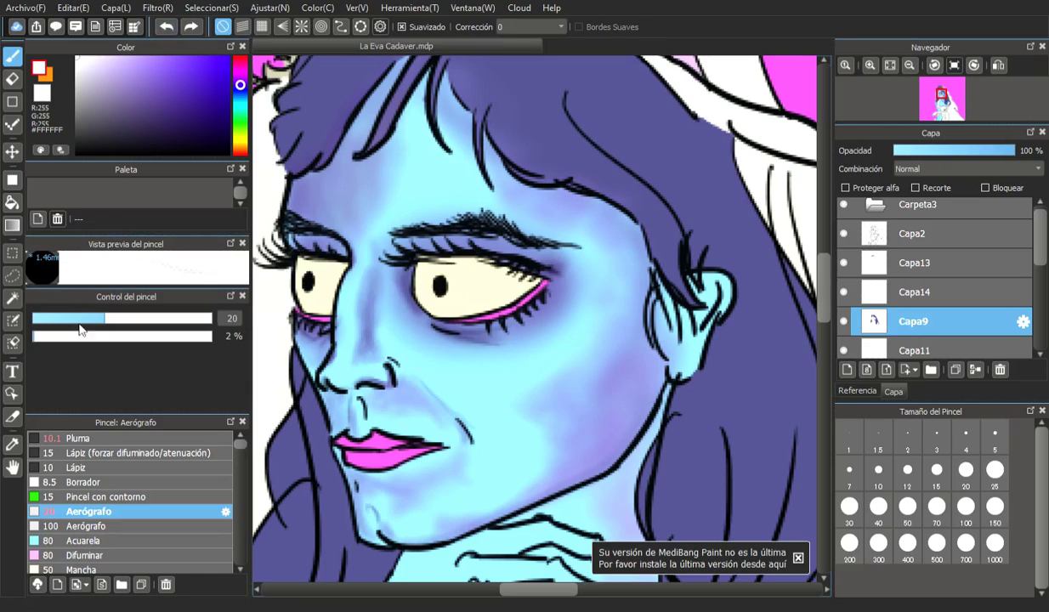
- Sample the face's blue, lighten it to #C6EEFF, and airbrush a soft forehead highlight at size 20 and 2% opacity
{"action": "left_click", "coordinate": [76, 59]}
{"action": "left_click", "coordinate": [241, 98]}
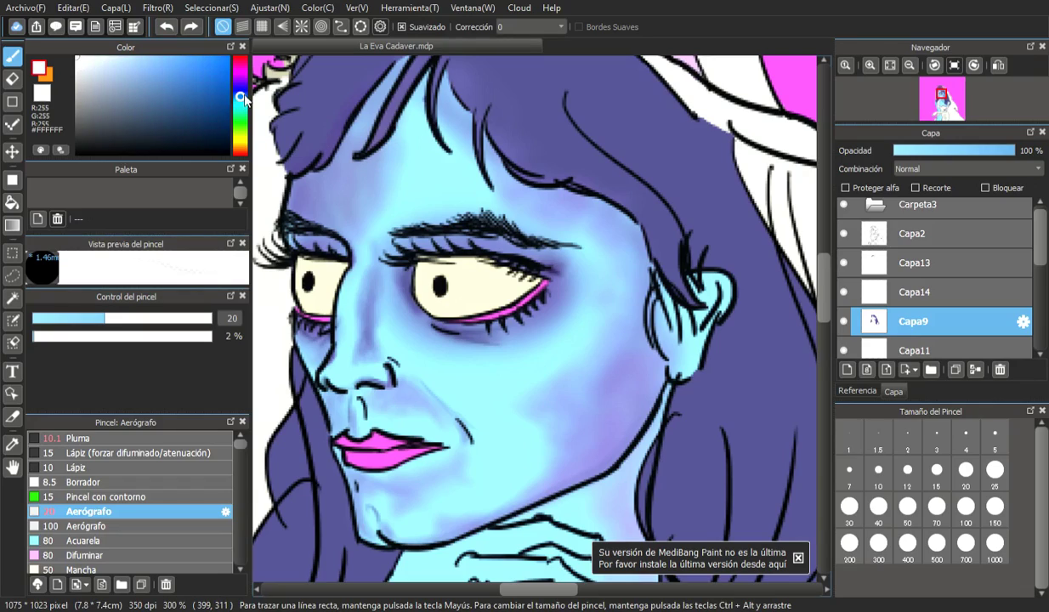
{"action": "left_click", "coordinate": [13, 444]}
{"action": "left_click", "coordinate": [343, 155]}
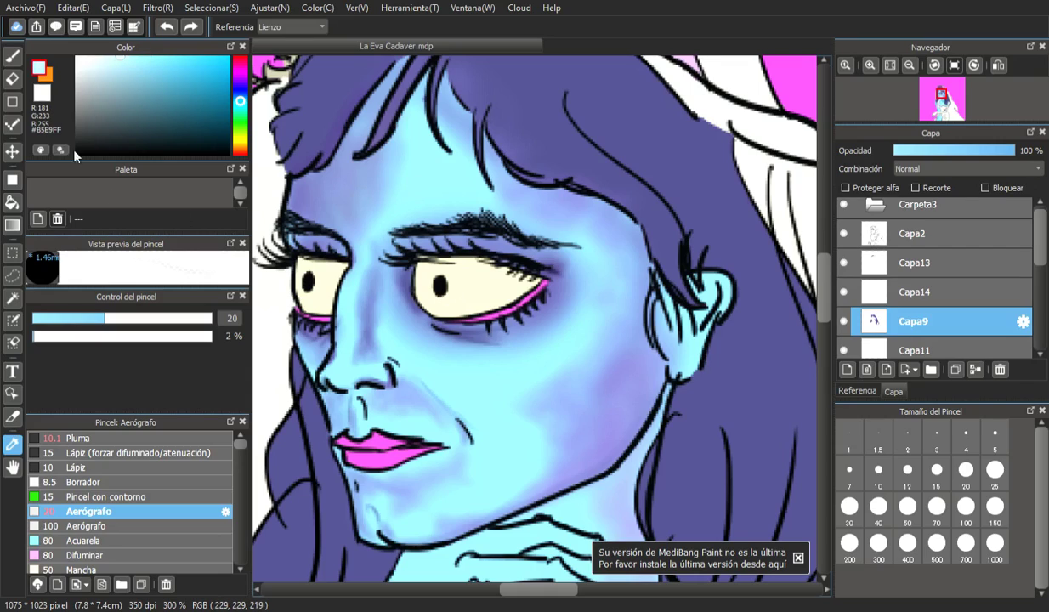
{"action": "left_click", "coordinate": [13, 56]}
{"action": "mouse_move", "coordinate": [412, 153]}
{"action": "left_mouse_down"}
{"action": "mouse_move", "coordinate": [406, 207]}
{"action": "mouse_move", "coordinate": [442, 141]}
{"action": "mouse_move", "coordinate": [403, 170]}
{"action": "mouse_move", "coordinate": [382, 222]}
{"action": "mouse_move", "coordinate": [401, 171]}
{"action": "left_mouse_up"}
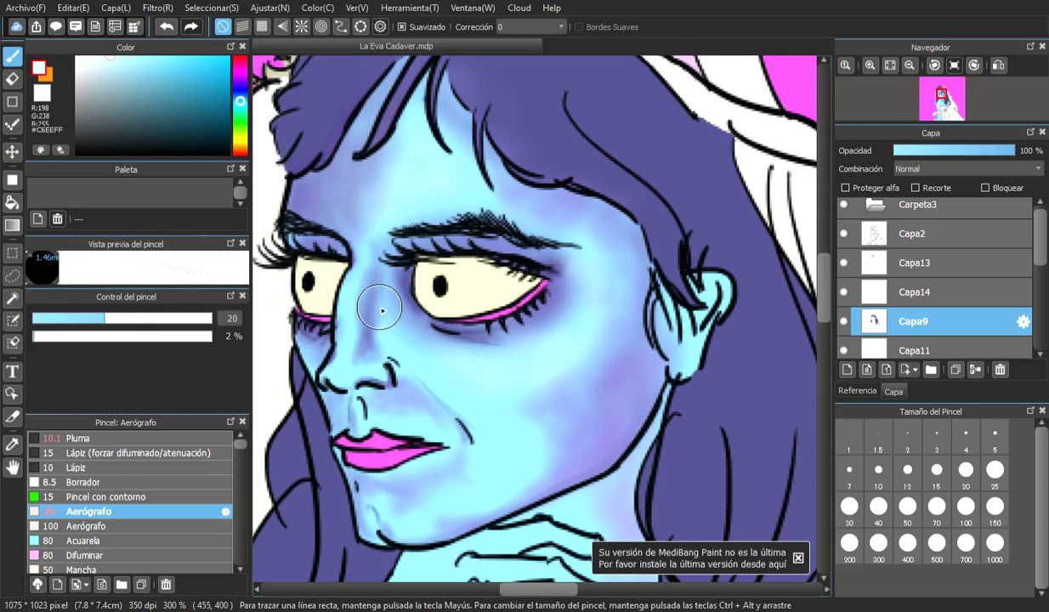
- Airbrush a #C6EEFF highlight down the bridge of the nose at size 9.7 and 2% opacity
{"action": "scroll", "coordinate": [382, 310], "scroll_direction": "down", "scroll_amount": 2}
{"action": "scroll", "coordinate": [362, 294], "scroll_direction": "up", "scroll_amount": 2}
{"action": "scroll", "coordinate": [375, 295], "scroll_direction": "up", "scroll_amount": 1}
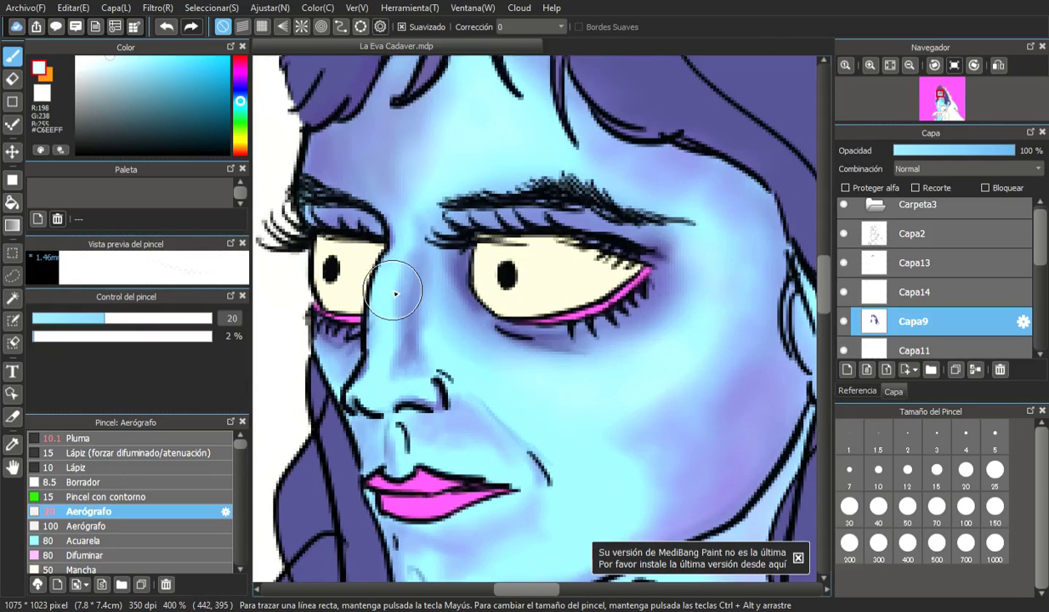
{"action": "left_click", "coordinate": [78, 321]}
{"action": "left_click_drag", "start_coordinate": [78, 321], "coordinate": [65, 320]}
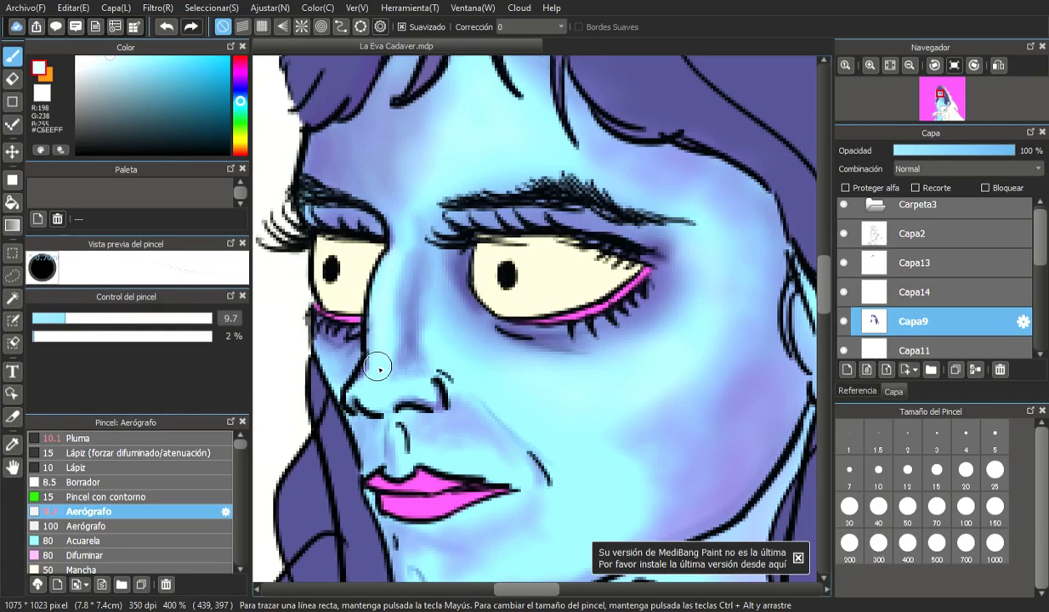
{"action": "left_click_drag", "start_coordinate": [387, 264], "coordinate": [381, 352]}
{"action": "mouse_move", "coordinate": [390, 259]}
{"action": "left_mouse_down"}
{"action": "mouse_move", "coordinate": [369, 291]}
{"action": "mouse_move", "coordinate": [373, 369]}
{"action": "left_mouse_up"}
- Refine the #C6EEFF highlights on the lower nose and above the upper lip using airbrush sizes 3.5, 10.3 and 6.2
{"action": "left_click", "coordinate": [46, 319]}
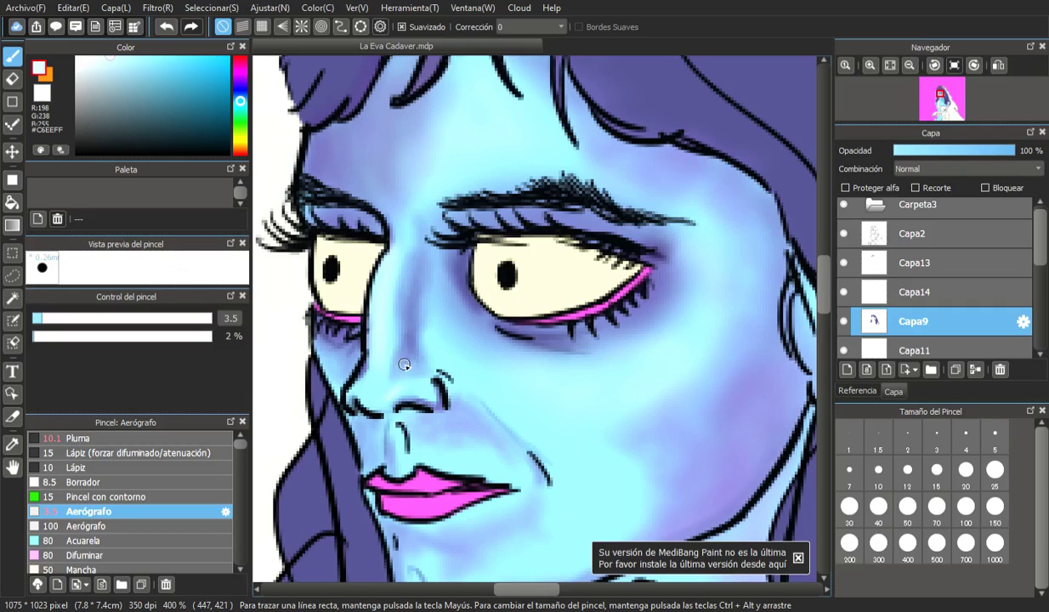
{"action": "left_click_drag", "start_coordinate": [56, 318], "coordinate": [66, 319]}
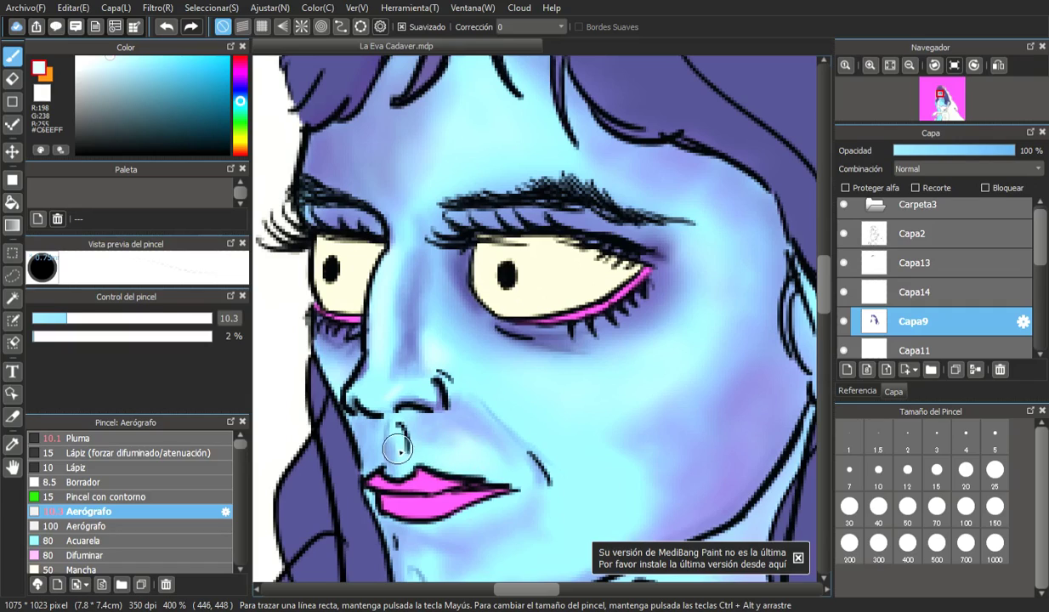
{"action": "left_click_drag", "start_coordinate": [62, 318], "coordinate": [51, 318]}
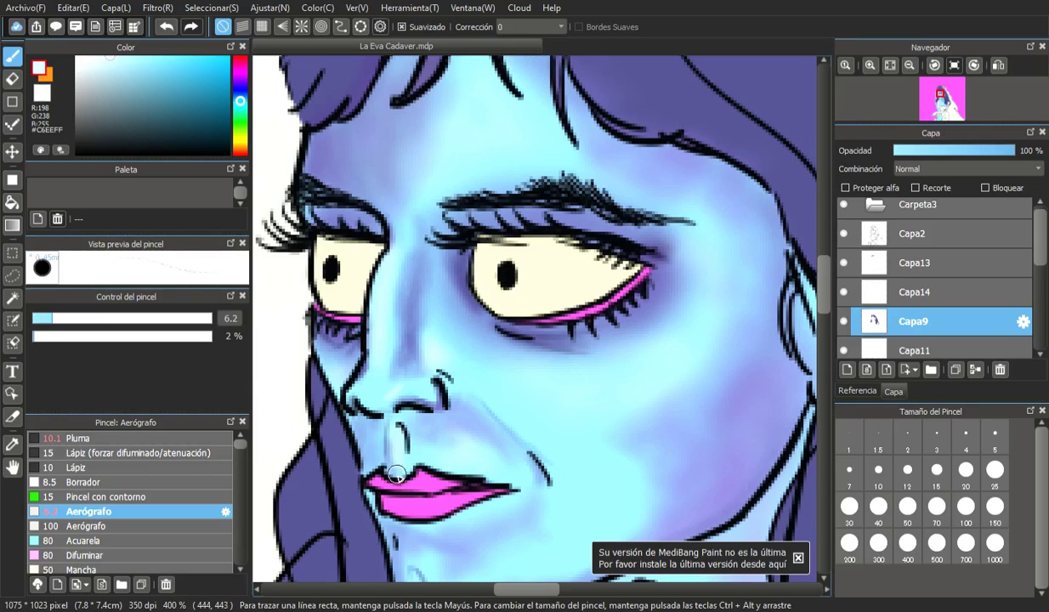
- Highlight the chin and the lower jaw with the #C6EEFF airbrush at sizes 6.2 and 11.6
{"action": "left_click_drag", "start_coordinate": [829, 308], "coordinate": [828, 327]}
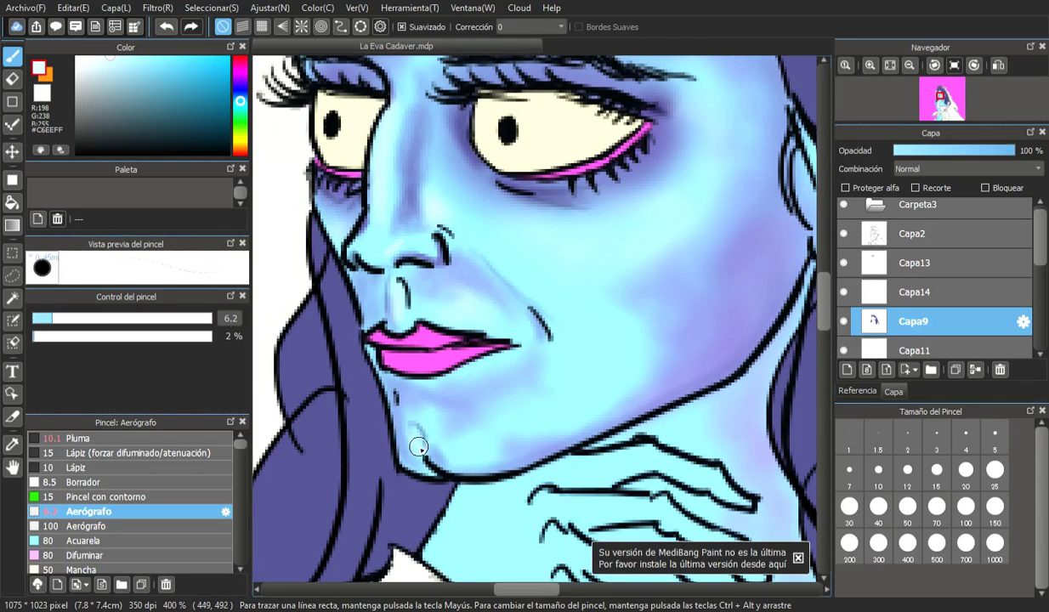
{"action": "left_click", "coordinate": [73, 318]}
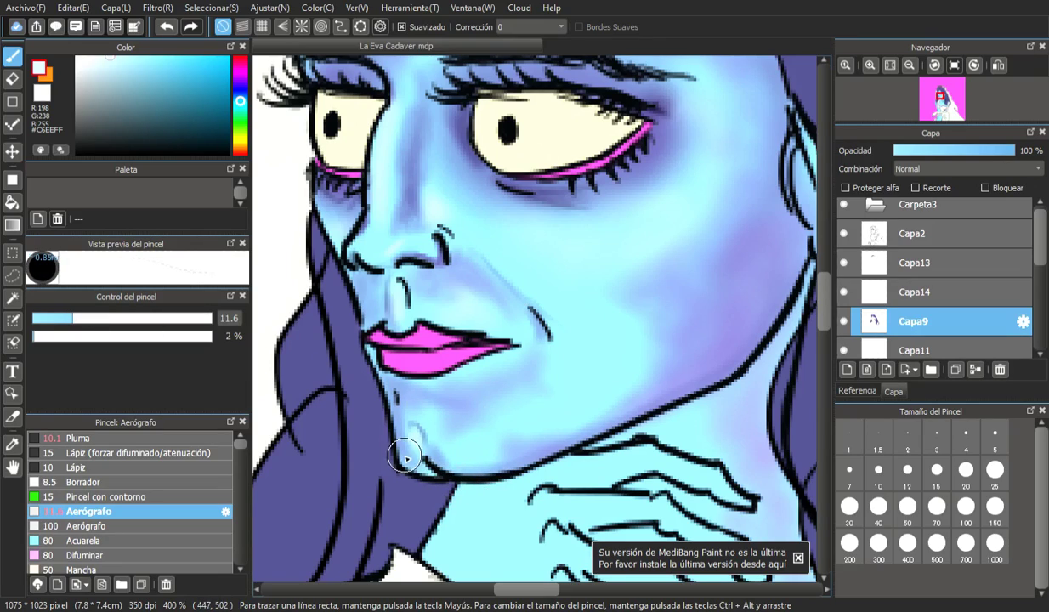
{"action": "mouse_move", "coordinate": [399, 441]}
{"action": "left_mouse_down"}
{"action": "mouse_move", "coordinate": [448, 444]}
{"action": "mouse_move", "coordinate": [450, 460]}
{"action": "mouse_move", "coordinate": [470, 460]}
{"action": "mouse_move", "coordinate": [476, 442]}
{"action": "mouse_move", "coordinate": [432, 415]}
{"action": "mouse_move", "coordinate": [467, 461]}
{"action": "mouse_move", "coordinate": [480, 438]}
{"action": "mouse_move", "coordinate": [444, 440]}
{"action": "mouse_move", "coordinate": [446, 454]}
{"action": "mouse_move", "coordinate": [458, 434]}
{"action": "mouse_move", "coordinate": [474, 447]}
{"action": "mouse_move", "coordinate": [492, 411]}
{"action": "mouse_move", "coordinate": [538, 398]}
{"action": "mouse_move", "coordinate": [497, 402]}
{"action": "mouse_move", "coordinate": [540, 429]}
{"action": "mouse_move", "coordinate": [608, 373]}
{"action": "mouse_move", "coordinate": [616, 360]}
{"action": "mouse_move", "coordinate": [602, 356]}
{"action": "mouse_move", "coordinate": [633, 352]}
{"action": "mouse_move", "coordinate": [617, 359]}
{"action": "mouse_move", "coordinate": [669, 329]}
{"action": "mouse_move", "coordinate": [601, 375]}
{"action": "mouse_move", "coordinate": [708, 330]}
{"action": "mouse_move", "coordinate": [671, 366]}
{"action": "mouse_move", "coordinate": [626, 384]}
{"action": "mouse_move", "coordinate": [718, 322]}
{"action": "mouse_move", "coordinate": [595, 390]}
{"action": "mouse_move", "coordinate": [658, 352]}
{"action": "mouse_move", "coordinate": [686, 363]}
{"action": "mouse_move", "coordinate": [669, 378]}
{"action": "mouse_move", "coordinate": [706, 349]}
{"action": "mouse_move", "coordinate": [697, 321]}
{"action": "mouse_move", "coordinate": [671, 342]}
{"action": "mouse_move", "coordinate": [690, 364]}
{"action": "left_mouse_up"}
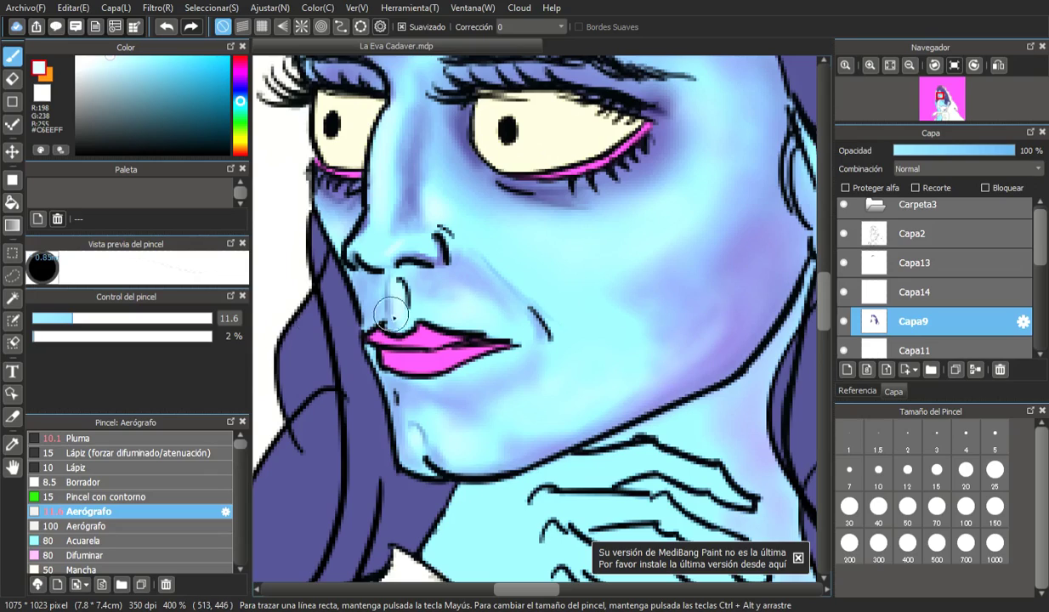
- Soften the purple cheek shadow with the airbrush in #A1E4FF, undoing the size 16 stroke and repainting at size 20
{"action": "left_click_drag", "start_coordinate": [58, 315], "coordinate": [90, 317]}
{"action": "left_click", "coordinate": [132, 57]}
{"action": "mouse_move", "coordinate": [677, 333]}
{"action": "left_mouse_down"}
{"action": "mouse_move", "coordinate": [707, 365]}
{"action": "mouse_move", "coordinate": [714, 335]}
{"action": "mouse_move", "coordinate": [689, 355]}
{"action": "mouse_move", "coordinate": [675, 338]}
{"action": "mouse_move", "coordinate": [718, 319]}
{"action": "mouse_move", "coordinate": [664, 332]}
{"action": "mouse_move", "coordinate": [639, 369]}
{"action": "mouse_move", "coordinate": [701, 358]}
{"action": "mouse_move", "coordinate": [739, 329]}
{"action": "mouse_move", "coordinate": [731, 293]}
{"action": "mouse_move", "coordinate": [721, 340]}
{"action": "mouse_move", "coordinate": [740, 323]}
{"action": "mouse_move", "coordinate": [745, 294]}
{"action": "mouse_move", "coordinate": [735, 283]}
{"action": "mouse_move", "coordinate": [641, 335]}
{"action": "mouse_move", "coordinate": [639, 364]}
{"action": "mouse_move", "coordinate": [662, 331]}
{"action": "mouse_move", "coordinate": [774, 284]}
{"action": "mouse_move", "coordinate": [789, 258]}
{"action": "mouse_move", "coordinate": [741, 276]}
{"action": "mouse_move", "coordinate": [712, 319]}
{"action": "mouse_move", "coordinate": [738, 310]}
{"action": "left_mouse_up"}
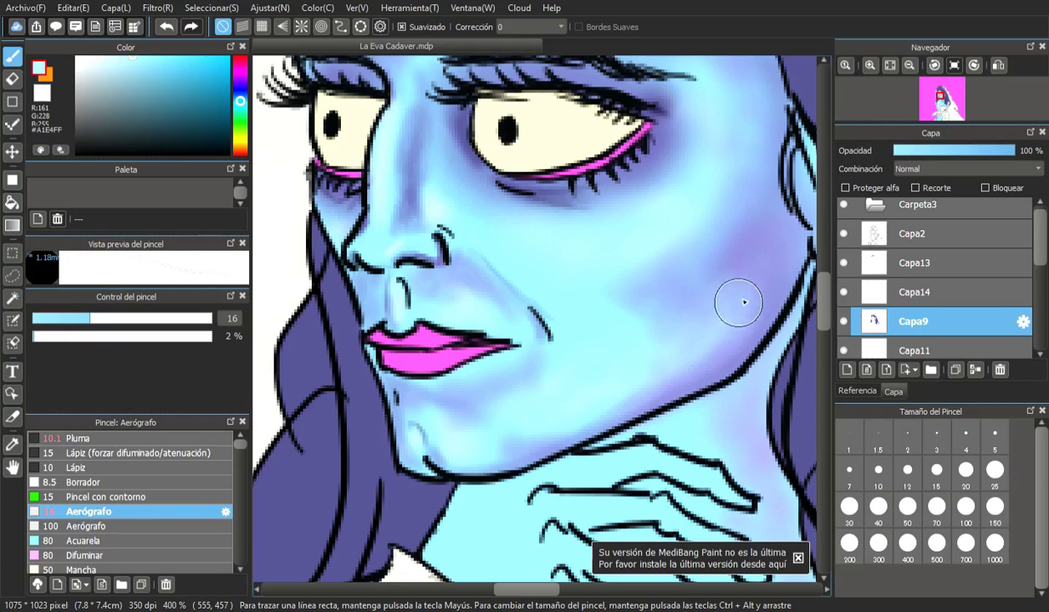
{"action": "left_click", "coordinate": [167, 27]}
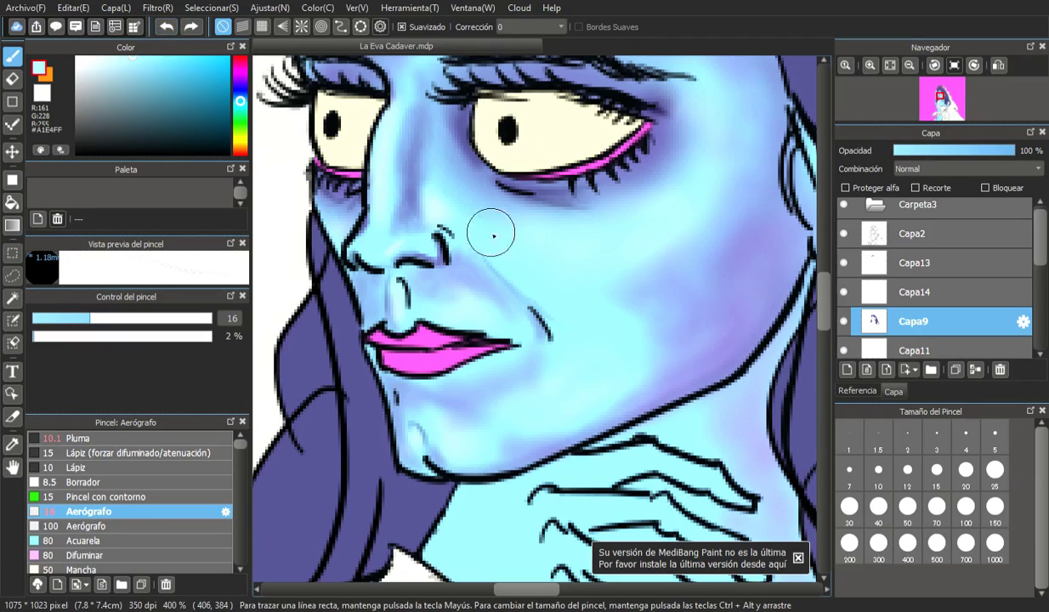
{"action": "left_click_drag", "start_coordinate": [92, 318], "coordinate": [107, 318]}
{"action": "mouse_move", "coordinate": [626, 352]}
{"action": "left_mouse_down"}
{"action": "mouse_move", "coordinate": [636, 377]}
{"action": "mouse_move", "coordinate": [746, 304]}
{"action": "left_mouse_up"}
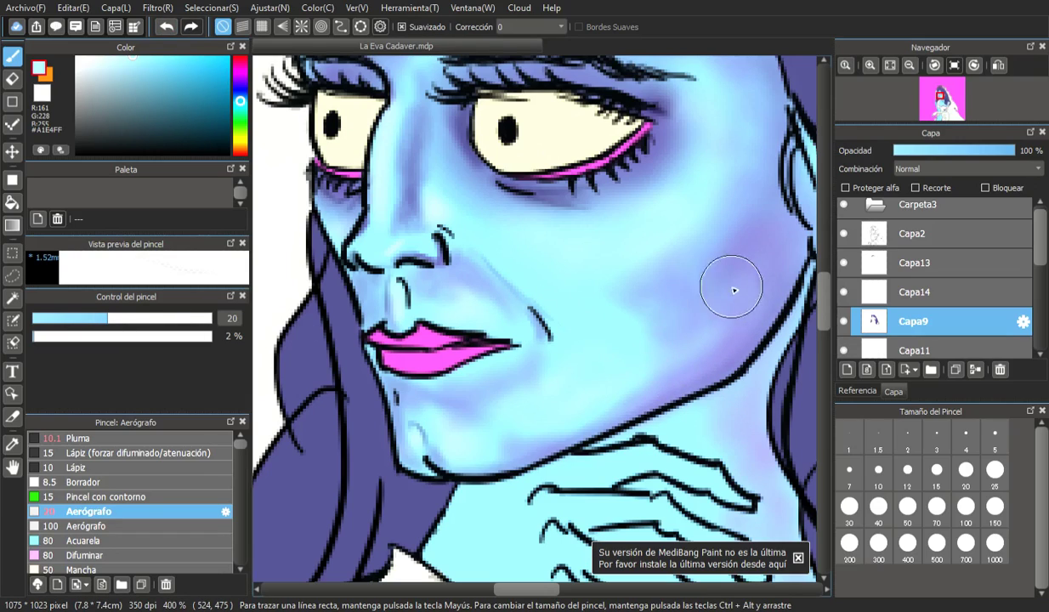
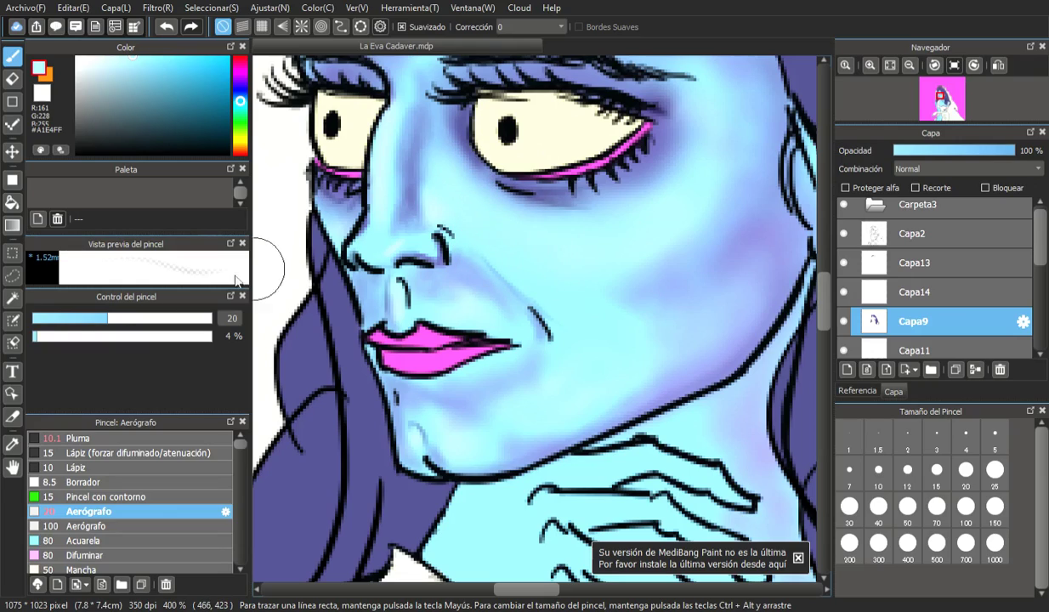
- Airbrush highlights between the nose and the near eye in #C8EFFF and #B6EAFD at sizes 5.3 and 7.8, 4% opacity
{"action": "left_click", "coordinate": [47, 318]}
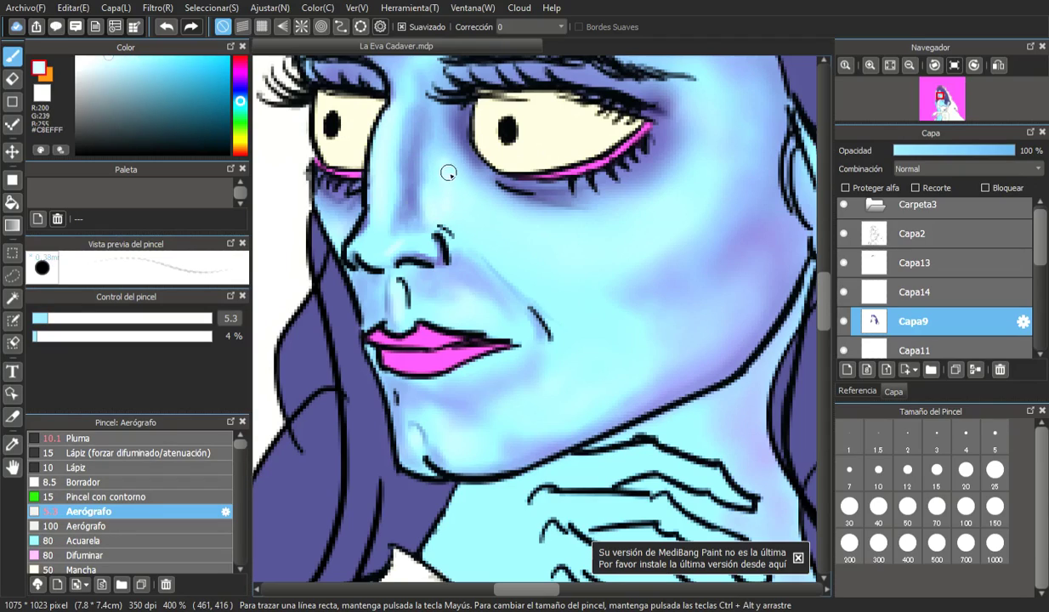
{"action": "left_click", "coordinate": [106, 59]}
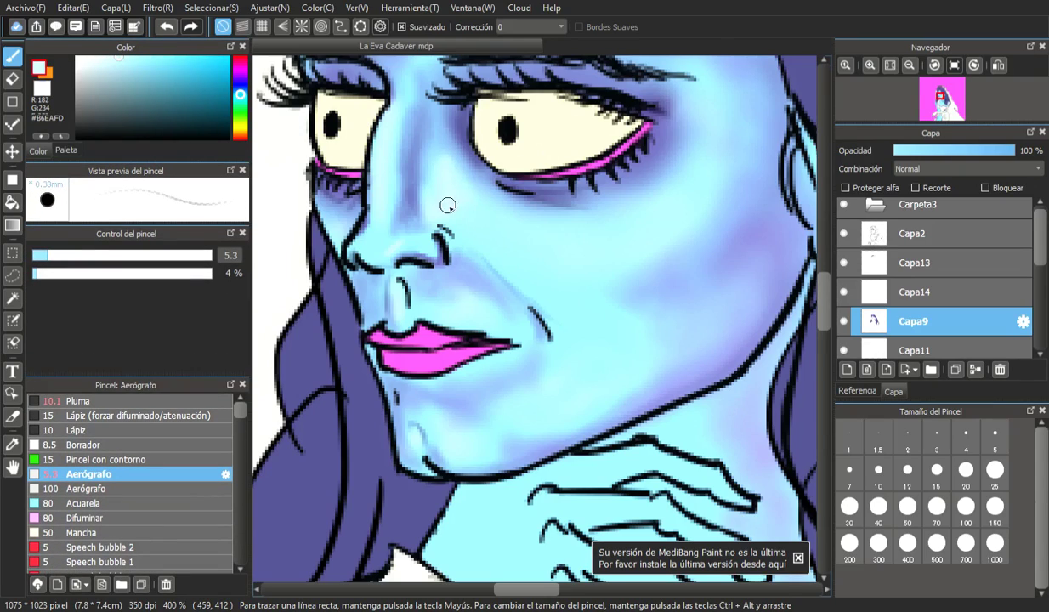
{"action": "left_click", "coordinate": [59, 257]}
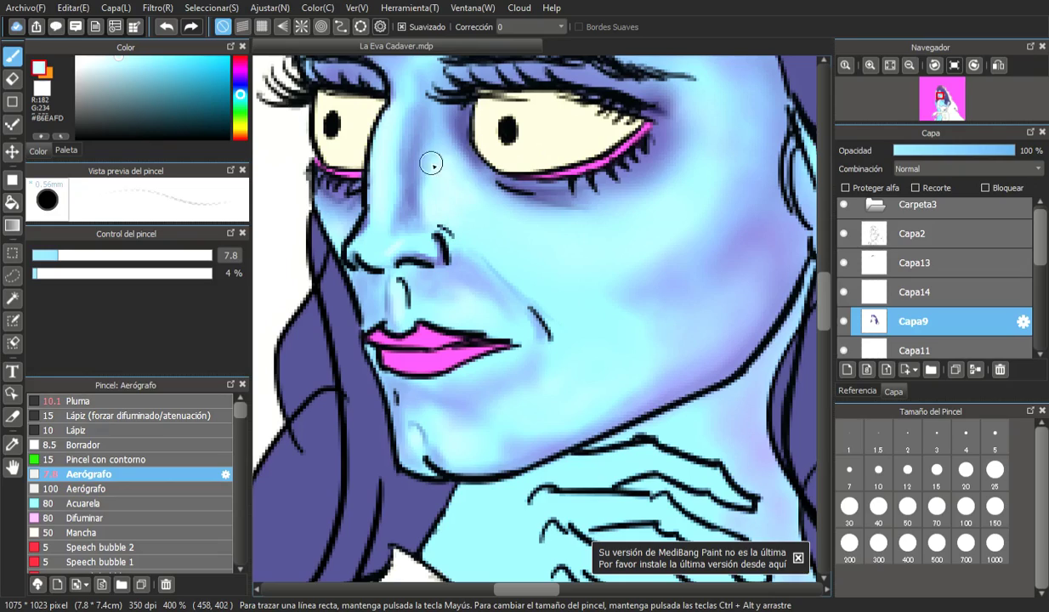
- Add #E8F9FF highlights on the nose and under both eyes at sizes 3.3 to 9.5, and #CDEFFB on the cheek at 13.2
{"action": "left_click", "coordinate": [46, 256]}
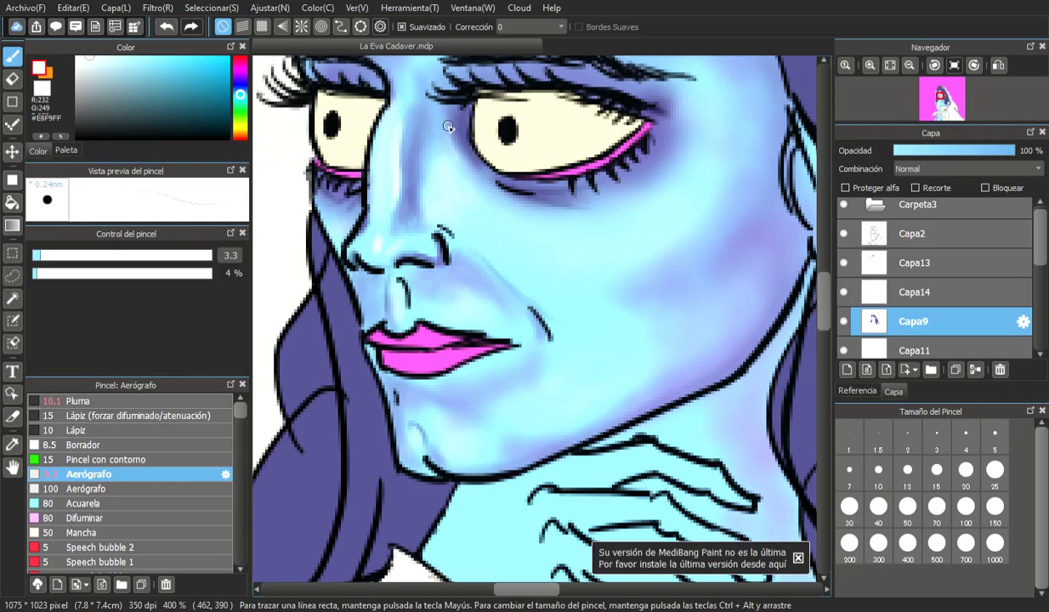
{"action": "left_click", "coordinate": [49, 255]}
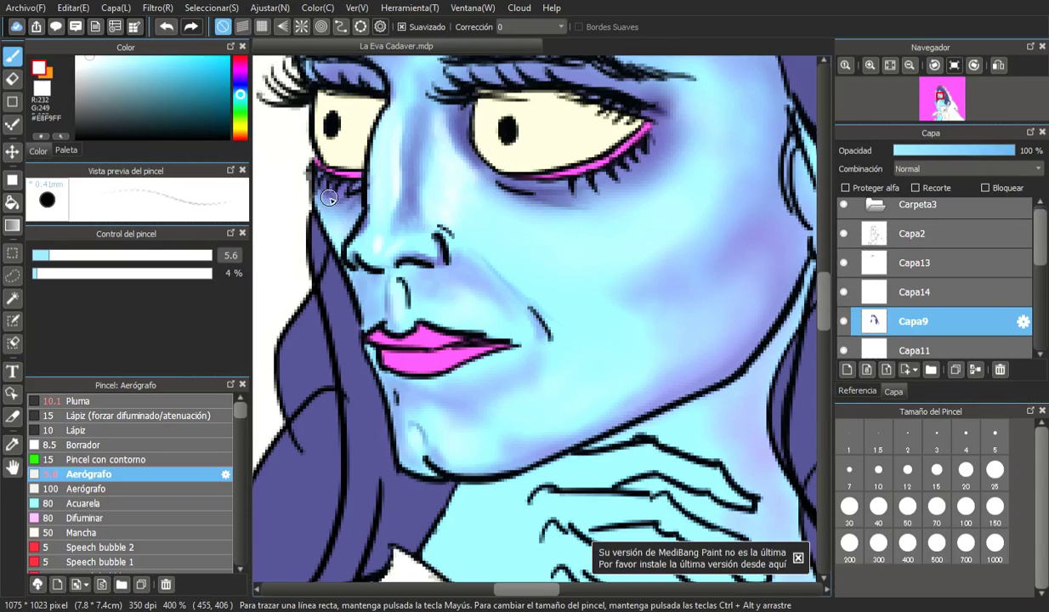
{"action": "left_click", "coordinate": [69, 257]}
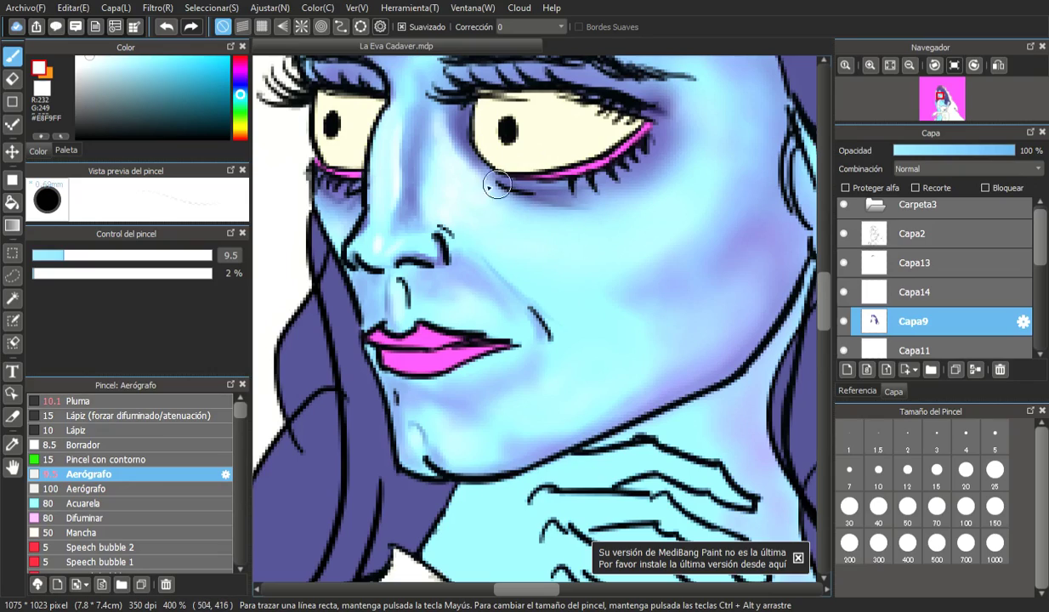
{"action": "left_click_drag", "start_coordinate": [74, 258], "coordinate": [79, 256]}
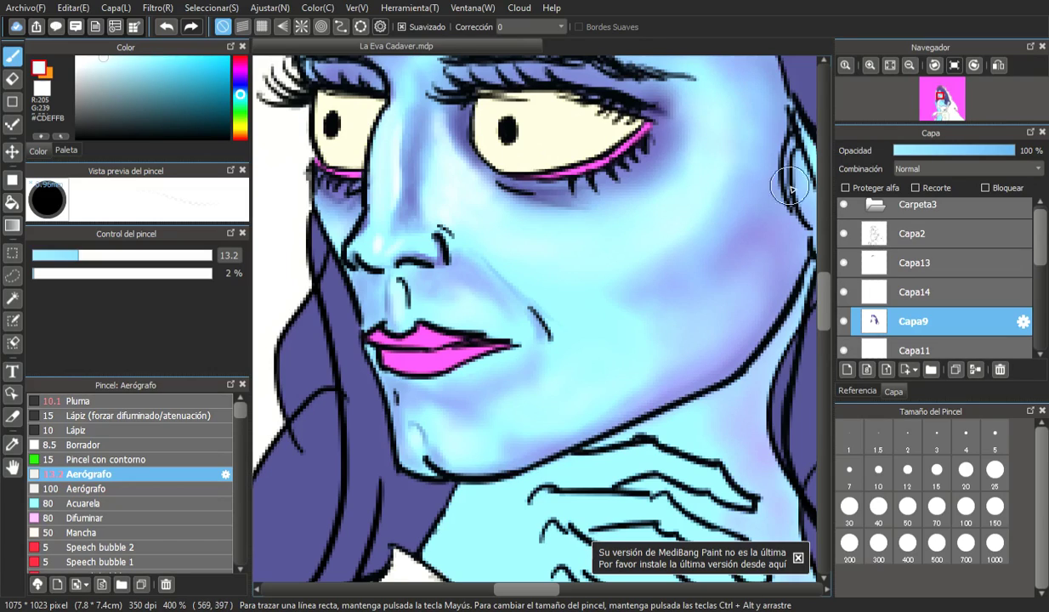
- Undo the #CDEFFB forehead stroke and airbrush softer #C1ECFB highlights across the forehead and between the brows, ending at size 15 and 2% opacity
{"action": "scroll", "coordinate": [800, 289], "scroll_direction": "up", "scroll_amount": 5}
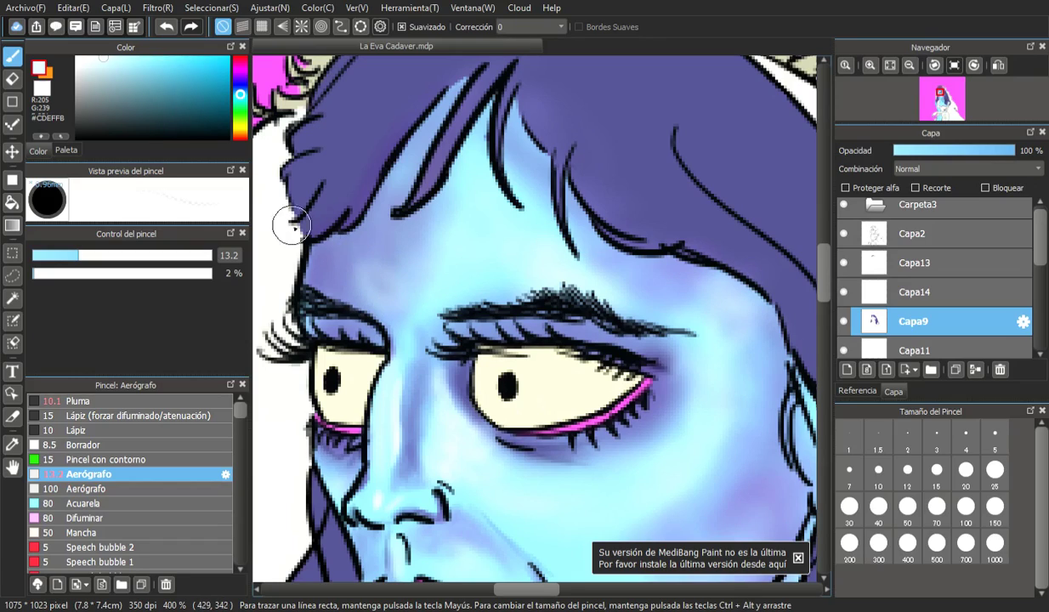
{"action": "left_click", "coordinate": [170, 26]}
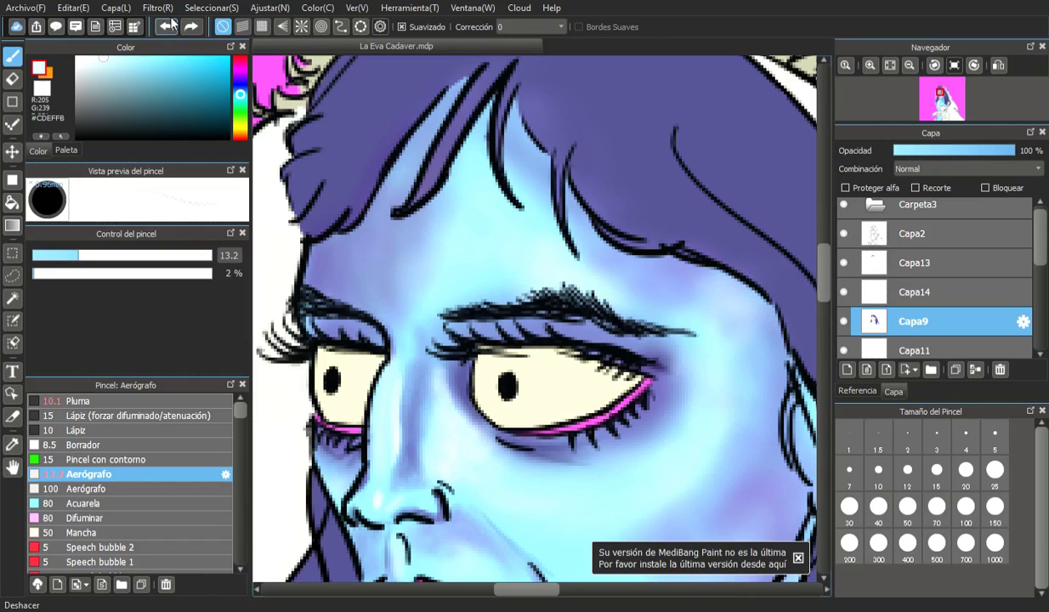
{"action": "left_click", "coordinate": [110, 57]}
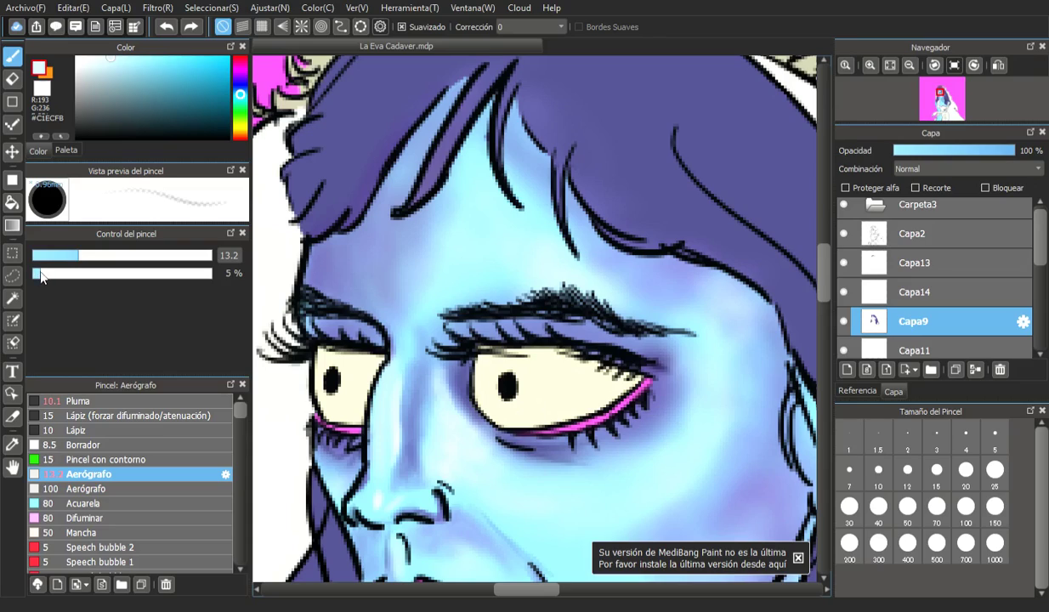
{"action": "mouse_move", "coordinate": [365, 273]}
{"action": "left_mouse_down"}
{"action": "mouse_move", "coordinate": [380, 302]}
{"action": "mouse_move", "coordinate": [394, 293]}
{"action": "mouse_move", "coordinate": [368, 262]}
{"action": "left_mouse_up"}
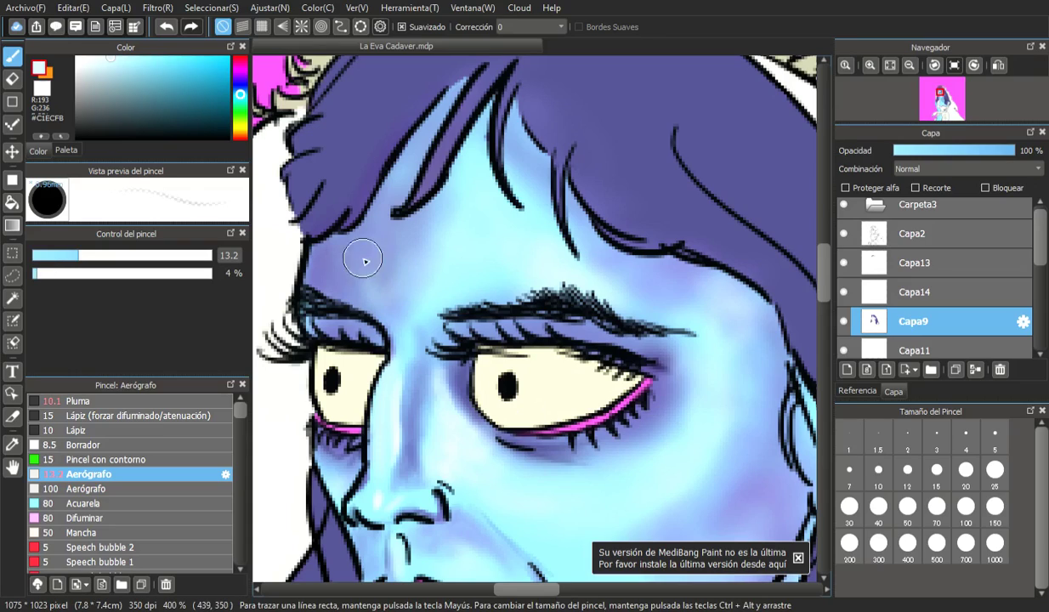
{"action": "left_click", "coordinate": [86, 255]}
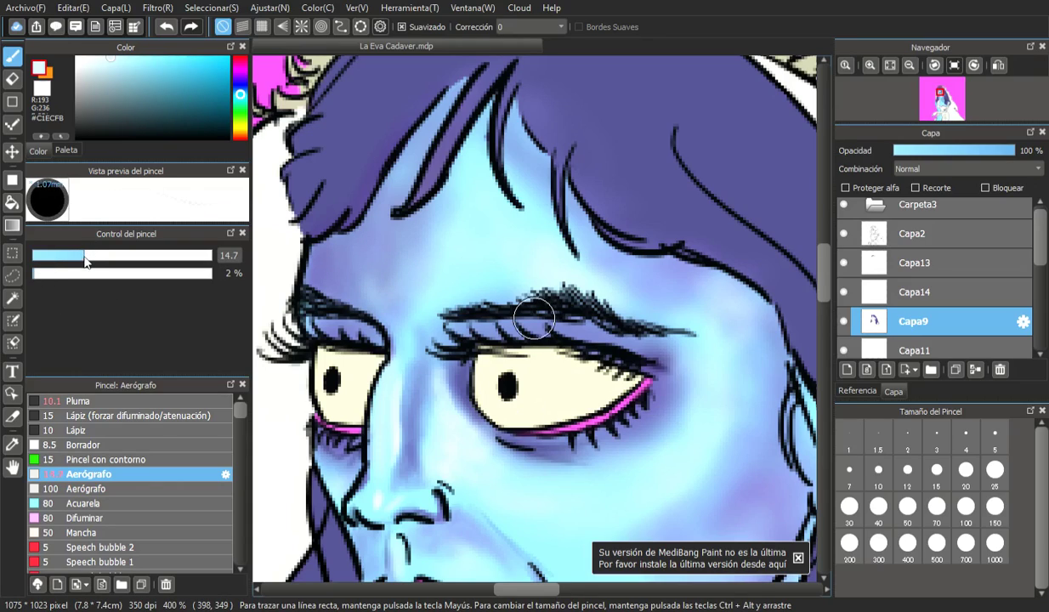
{"action": "mouse_move", "coordinate": [353, 299]}
{"action": "left_mouse_down"}
{"action": "mouse_move", "coordinate": [377, 268]}
{"action": "mouse_move", "coordinate": [371, 295]}
{"action": "left_mouse_up"}
{"action": "mouse_move", "coordinate": [411, 194]}
{"action": "left_mouse_down"}
{"action": "mouse_move", "coordinate": [441, 256]}
{"action": "mouse_move", "coordinate": [431, 290]}
{"action": "left_mouse_up"}
{"action": "left_click_drag", "start_coordinate": [412, 172], "coordinate": [447, 134]}
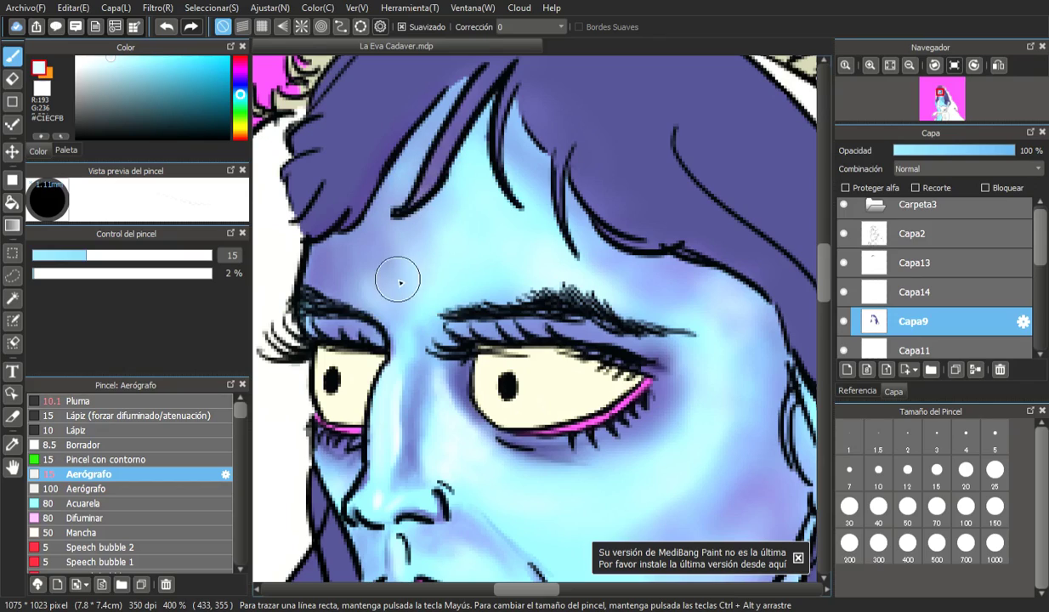
{"action": "mouse_move", "coordinate": [406, 351]}
{"action": "left_mouse_down"}
{"action": "mouse_move", "coordinate": [421, 317]}
{"action": "mouse_move", "coordinate": [427, 337]}
{"action": "mouse_move", "coordinate": [403, 410]}
{"action": "mouse_move", "coordinate": [419, 314]}
{"action": "mouse_move", "coordinate": [439, 427]}
{"action": "left_mouse_up"}
{"action": "scroll", "coordinate": [458, 457], "scroll_direction": "down", "scroll_amount": 4}
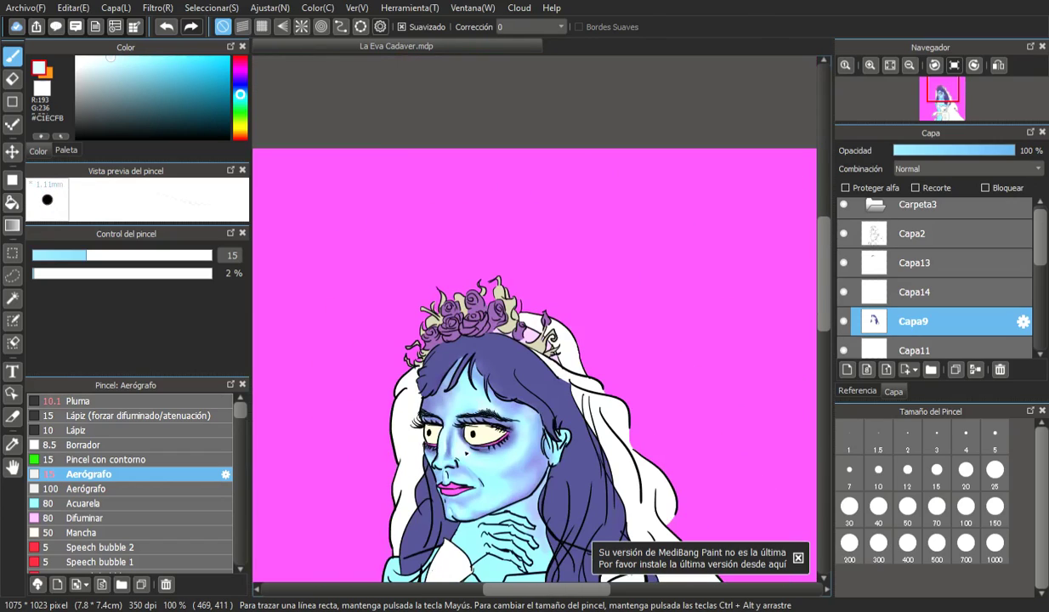
- Airbrush a pale #C1ECFB highlight on the lower cheek beside the mouth at size 15, 2% opacity
{"action": "left_click_drag", "start_coordinate": [825, 311], "coordinate": [824, 338]}
{"action": "scroll", "coordinate": [470, 368], "scroll_direction": "up", "scroll_amount": 3}
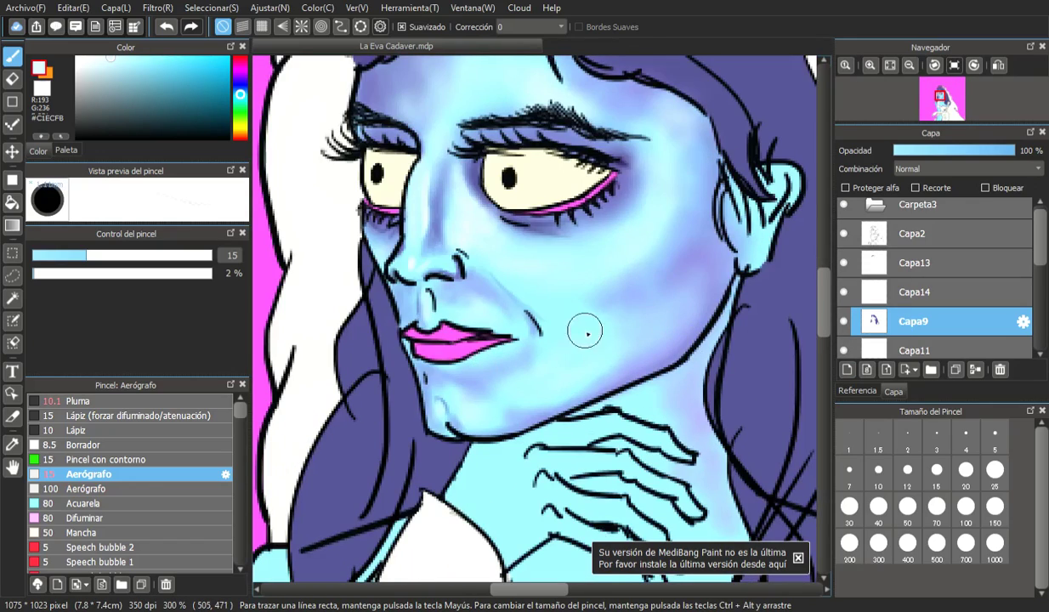
{"action": "mouse_move", "coordinate": [562, 354]}
{"action": "left_mouse_down"}
{"action": "mouse_move", "coordinate": [598, 362]}
{"action": "mouse_move", "coordinate": [636, 334]}
{"action": "mouse_move", "coordinate": [641, 316]}
{"action": "mouse_move", "coordinate": [630, 317]}
{"action": "mouse_move", "coordinate": [652, 336]}
{"action": "mouse_move", "coordinate": [602, 354]}
{"action": "left_mouse_up"}
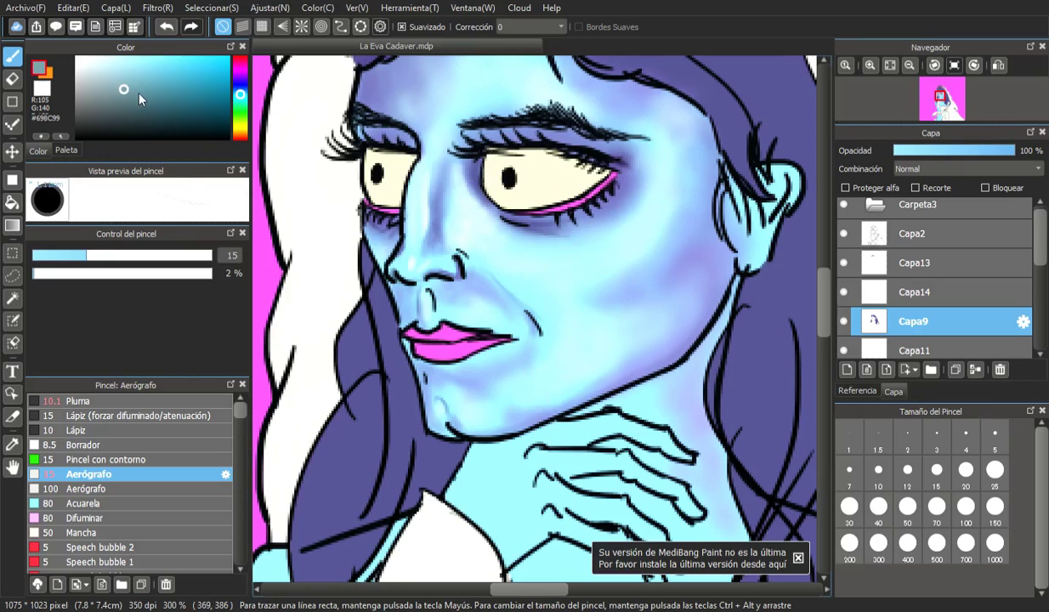
- Airbrush dark navy shadows along the chin and jaw edge in #031C38 and #011328 at sizes 5.1 and 3.3, 2% opacity
{"action": "left_click_drag", "start_coordinate": [241, 95], "coordinate": [242, 79]}
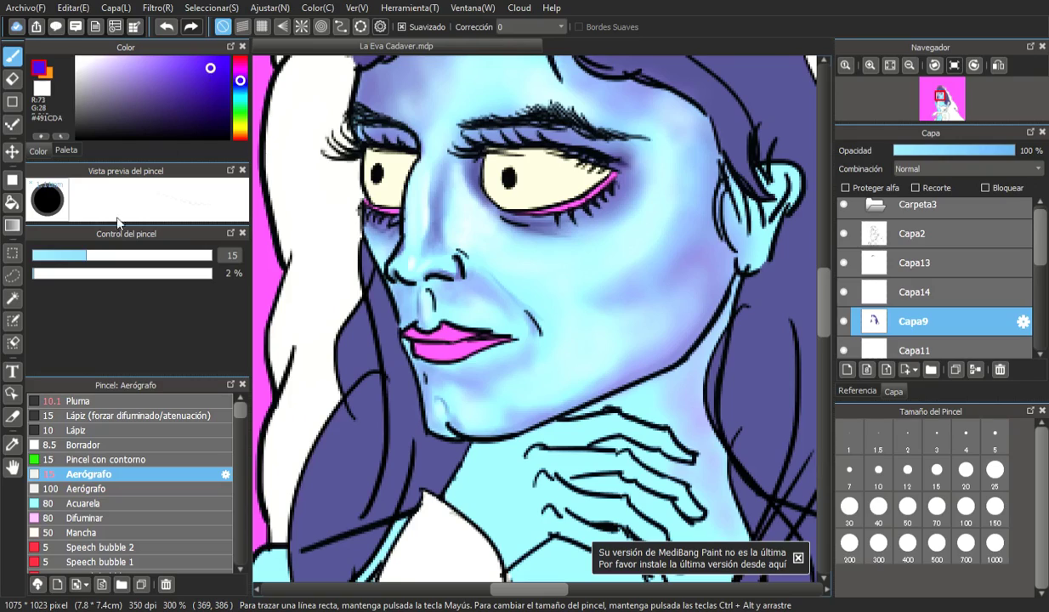
{"action": "mouse_move", "coordinate": [71, 256]}
{"action": "left_mouse_down"}
{"action": "mouse_move", "coordinate": [46, 262]}
{"action": "mouse_move", "coordinate": [48, 277]}
{"action": "left_mouse_up"}
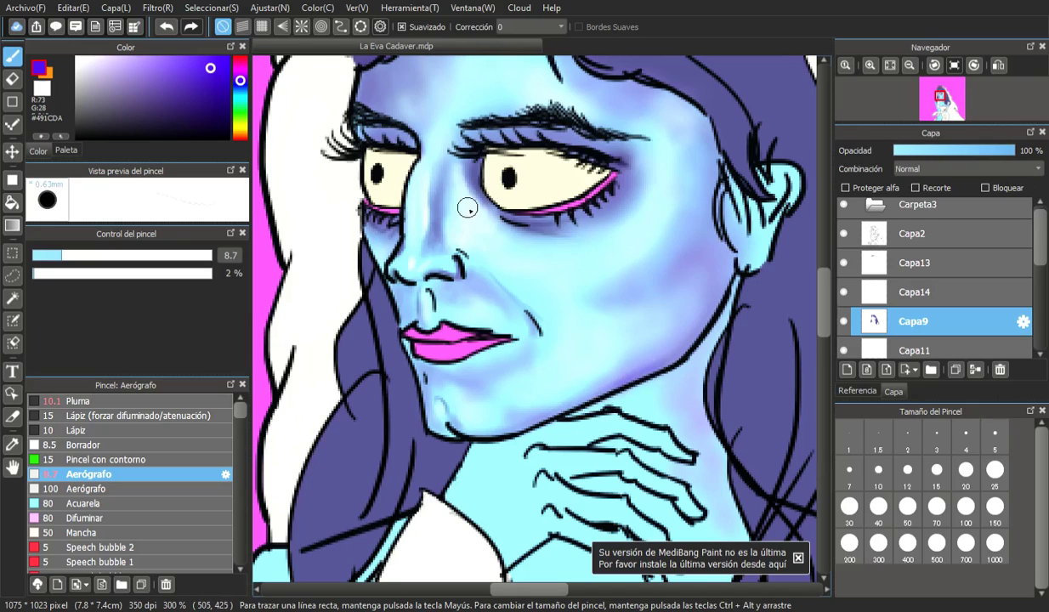
{"action": "left_click_drag", "start_coordinate": [239, 80], "coordinate": [240, 91]}
{"action": "left_click", "coordinate": [221, 116]}
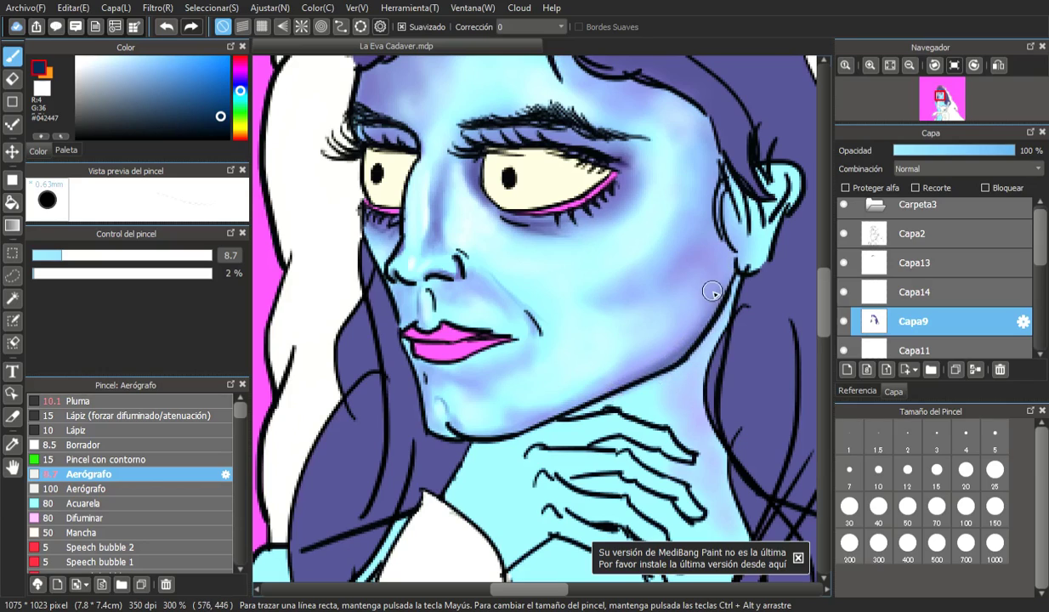
{"action": "scroll", "coordinate": [531, 416], "scroll_direction": "up", "scroll_amount": 1}
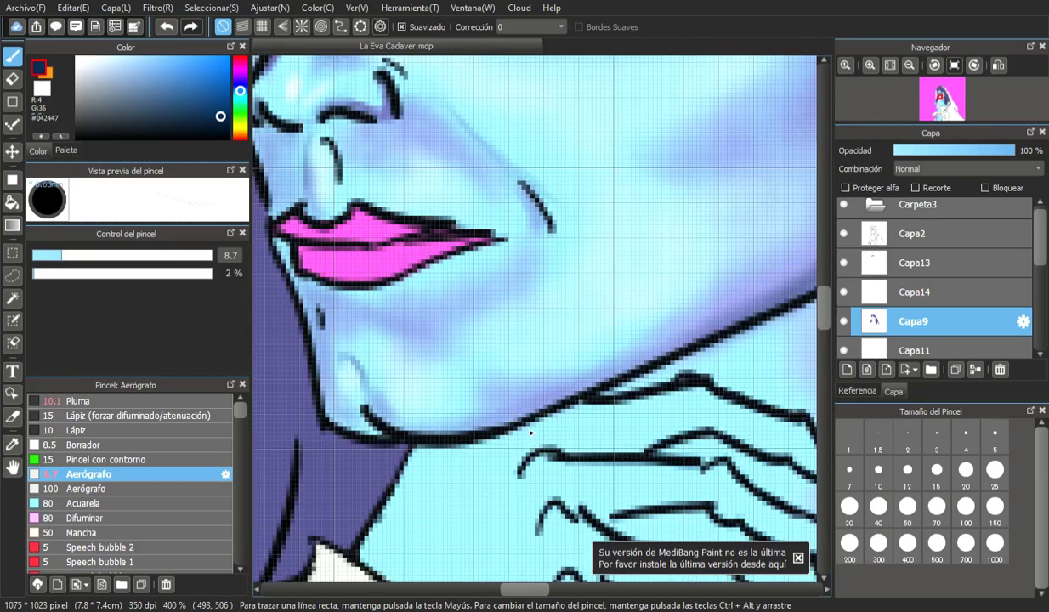
{"action": "left_click", "coordinate": [48, 251]}
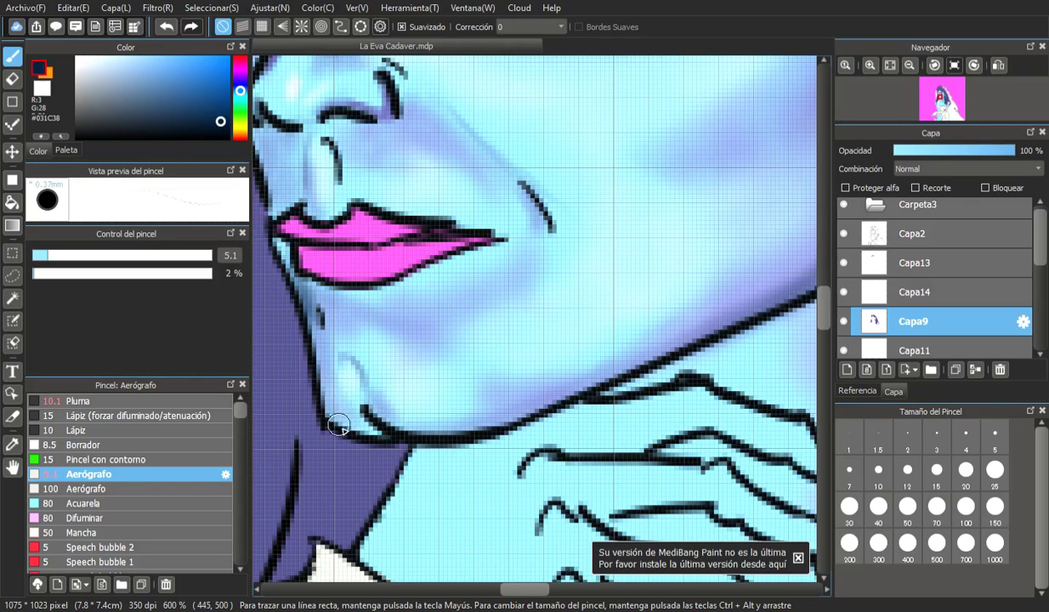
{"action": "left_click_drag", "start_coordinate": [376, 401], "coordinate": [430, 427]}
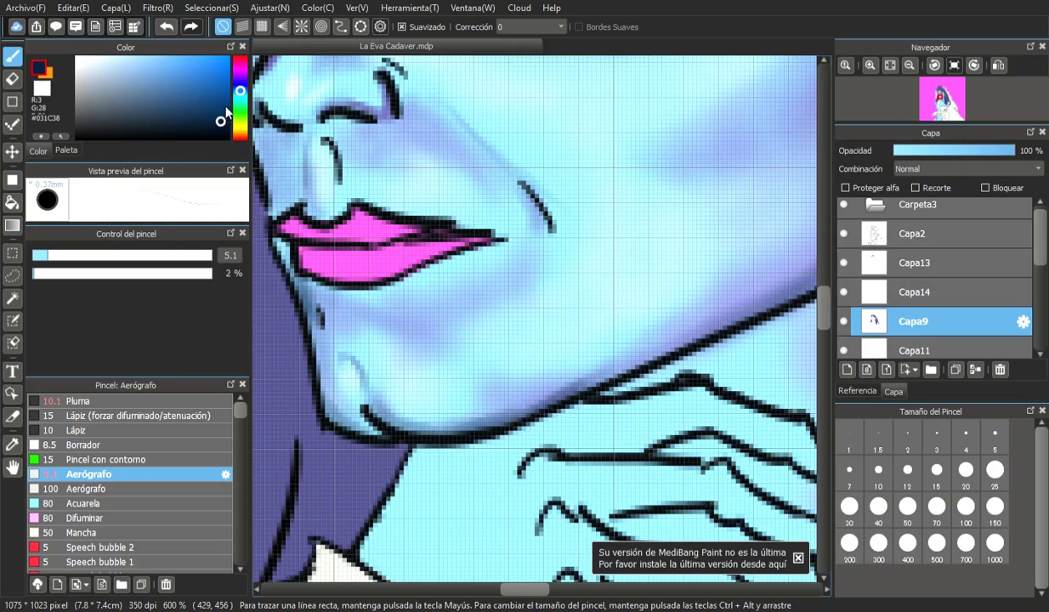
{"action": "left_click_drag", "start_coordinate": [48, 255], "coordinate": [39, 257]}
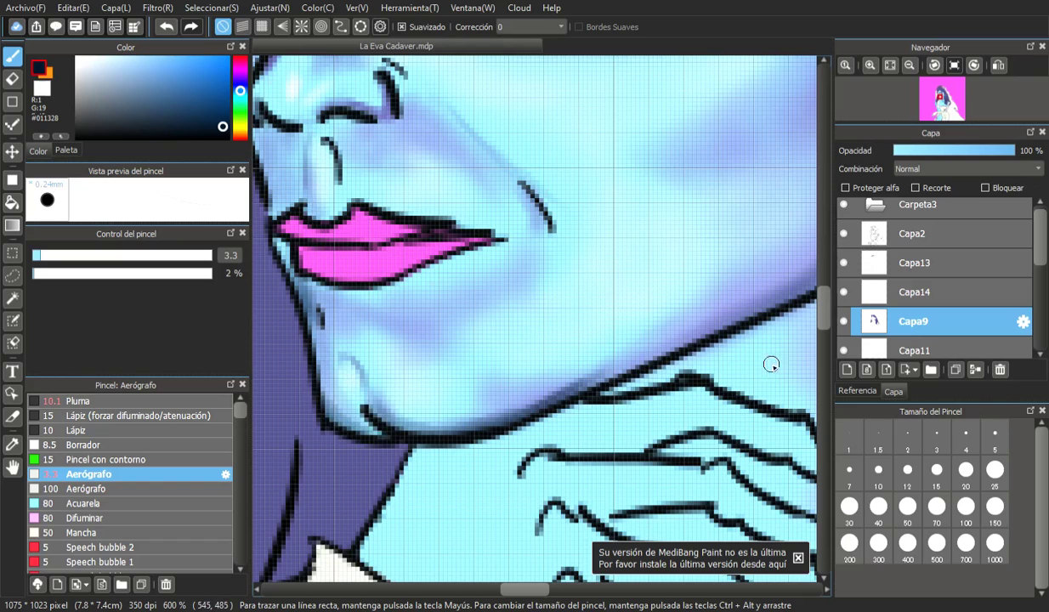
- Darken the far eyelid, side of the nose and near upper eyelid with #011328 at sizes 5.8 and 10.3, 2% opacity
{"action": "scroll", "coordinate": [829, 325], "scroll_direction": "up", "scroll_amount": 5}
{"action": "scroll", "coordinate": [783, 294], "scroll_direction": "up", "scroll_amount": 1}
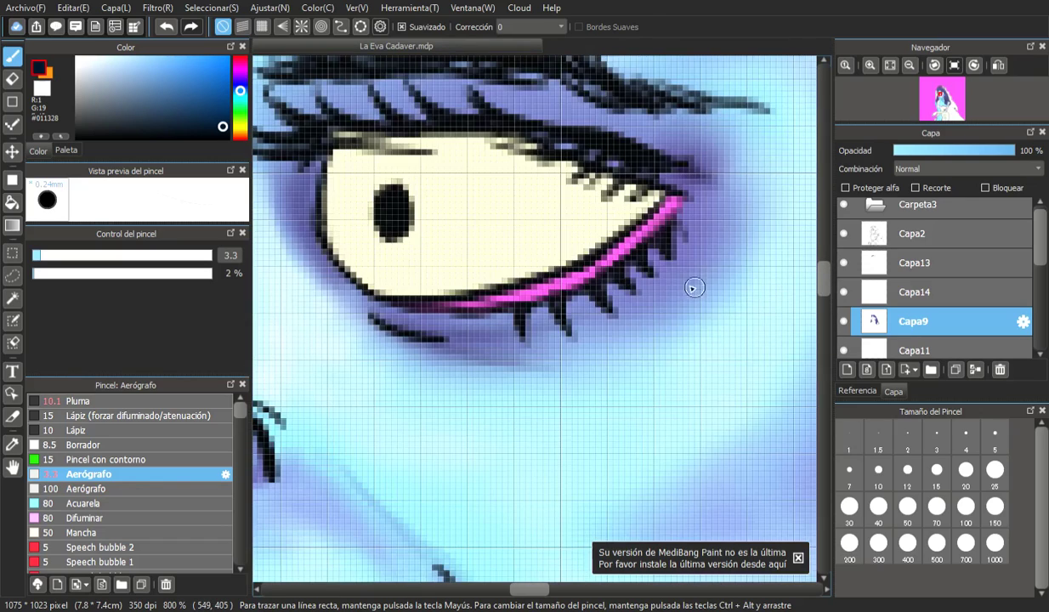
{"action": "scroll", "coordinate": [531, 337], "scroll_direction": "down", "scroll_amount": 4}
{"action": "scroll", "coordinate": [414, 351], "scroll_direction": "up", "scroll_amount": 2}
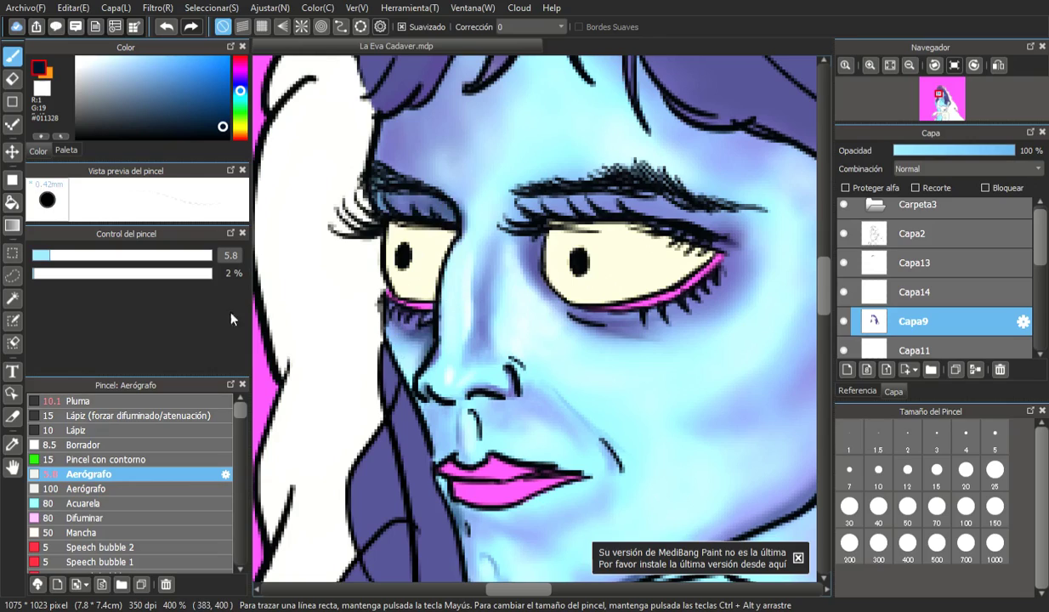
{"action": "left_click", "coordinate": [66, 255]}
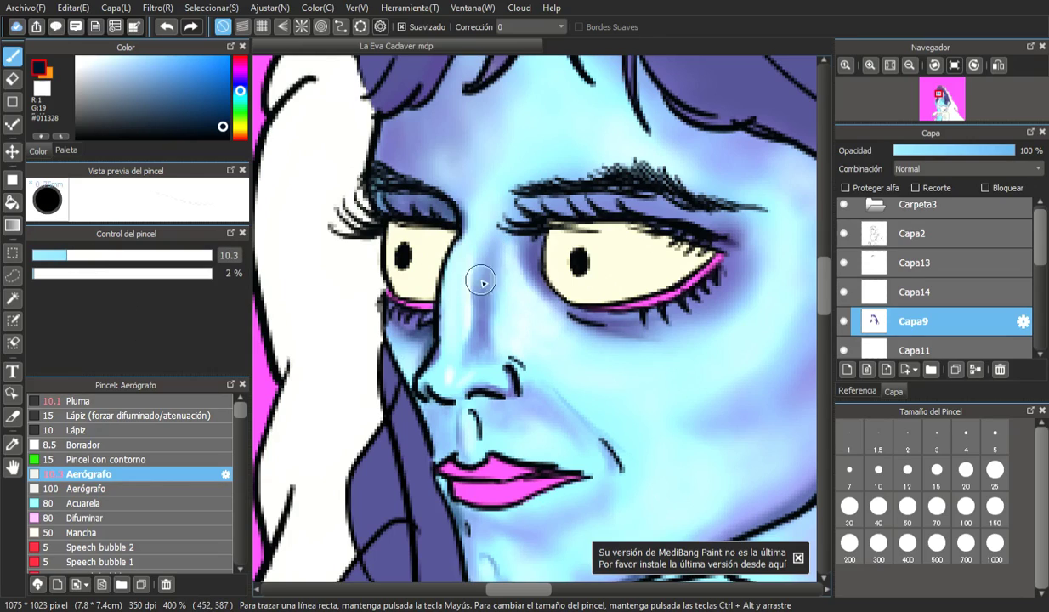
{"action": "mouse_move", "coordinate": [484, 283]}
{"action": "left_mouse_down"}
{"action": "mouse_move", "coordinate": [491, 343]}
{"action": "mouse_move", "coordinate": [485, 285]}
{"action": "mouse_move", "coordinate": [496, 250]}
{"action": "left_mouse_up"}
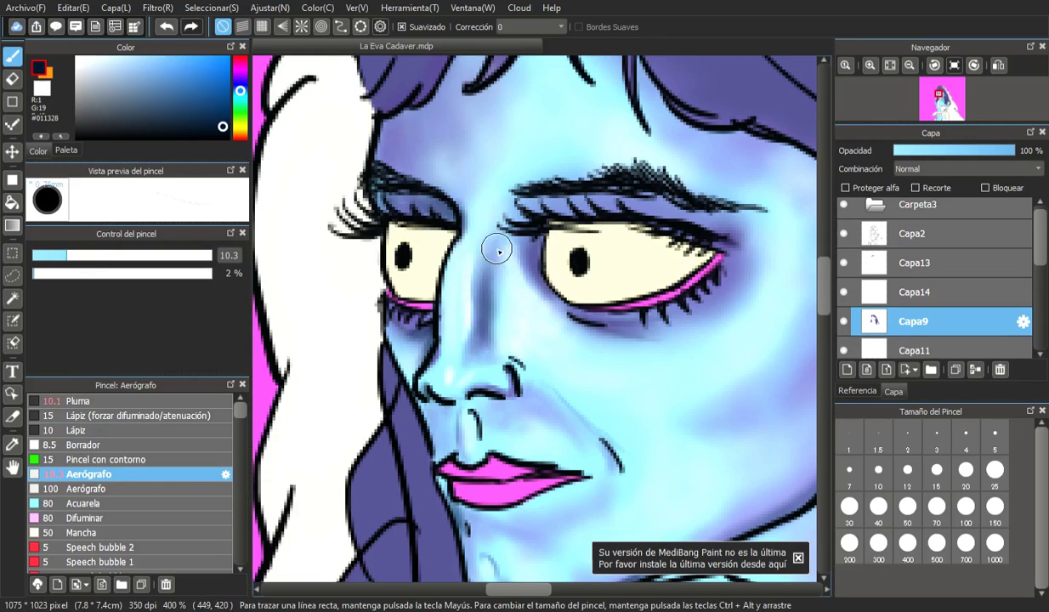
{"action": "mouse_move", "coordinate": [552, 224]}
{"action": "left_mouse_down"}
{"action": "mouse_move", "coordinate": [519, 209]}
{"action": "mouse_move", "coordinate": [562, 199]}
{"action": "mouse_move", "coordinate": [621, 212]}
{"action": "mouse_move", "coordinate": [607, 192]}
{"action": "mouse_move", "coordinate": [619, 208]}
{"action": "mouse_move", "coordinate": [679, 208]}
{"action": "mouse_move", "coordinate": [675, 197]}
{"action": "mouse_move", "coordinate": [666, 211]}
{"action": "mouse_move", "coordinate": [729, 230]}
{"action": "mouse_move", "coordinate": [714, 226]}
{"action": "mouse_move", "coordinate": [696, 265]}
{"action": "mouse_move", "coordinate": [568, 300]}
{"action": "mouse_move", "coordinate": [548, 287]}
{"action": "mouse_move", "coordinate": [544, 311]}
{"action": "mouse_move", "coordinate": [604, 310]}
{"action": "mouse_move", "coordinate": [614, 333]}
{"action": "mouse_move", "coordinate": [663, 333]}
{"action": "mouse_move", "coordinate": [694, 294]}
{"action": "mouse_move", "coordinate": [715, 299]}
{"action": "mouse_move", "coordinate": [722, 232]}
{"action": "left_mouse_up"}
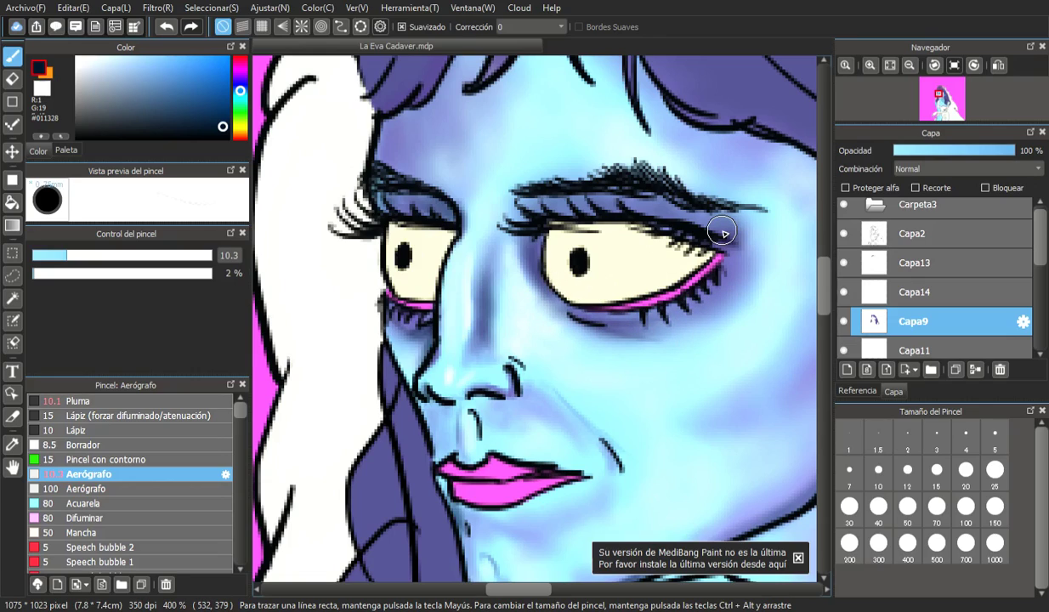
- Airbrush #011328 shadows on the forehead beneath the hairline and fringe at size 14.9, 2% opacity
{"action": "left_click_drag", "start_coordinate": [70, 255], "coordinate": [85, 255]}
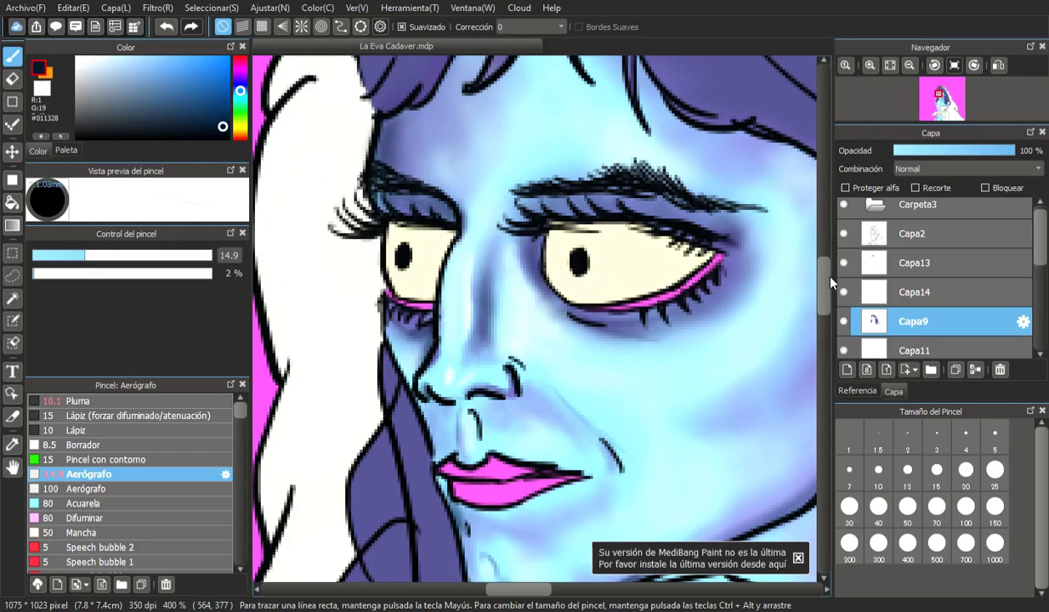
{"action": "scroll", "coordinate": [831, 279], "scroll_direction": "up", "scroll_amount": 3}
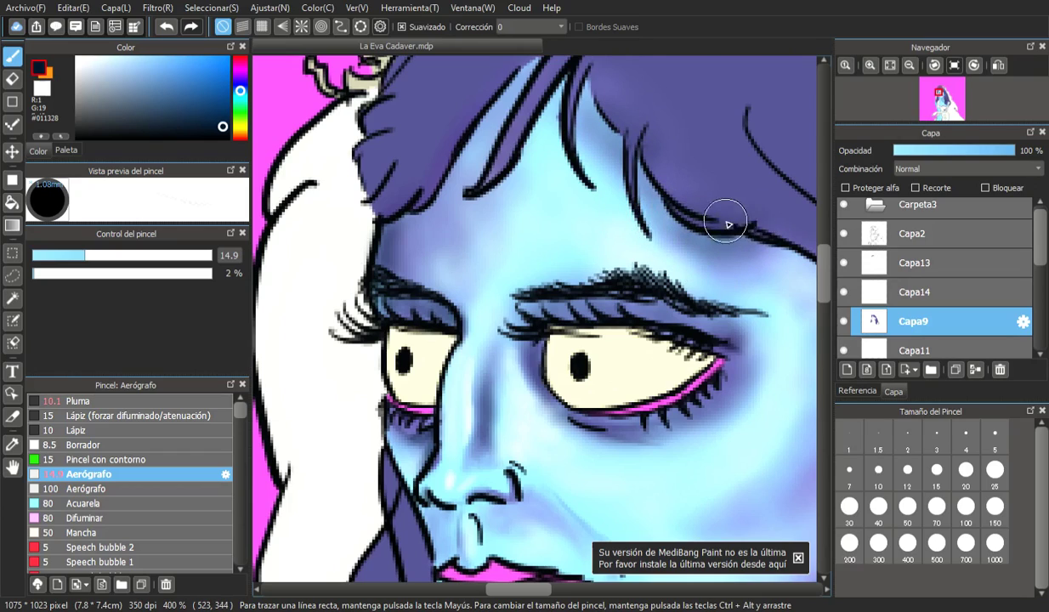
{"action": "left_click_drag", "start_coordinate": [538, 590], "coordinate": [562, 590]}
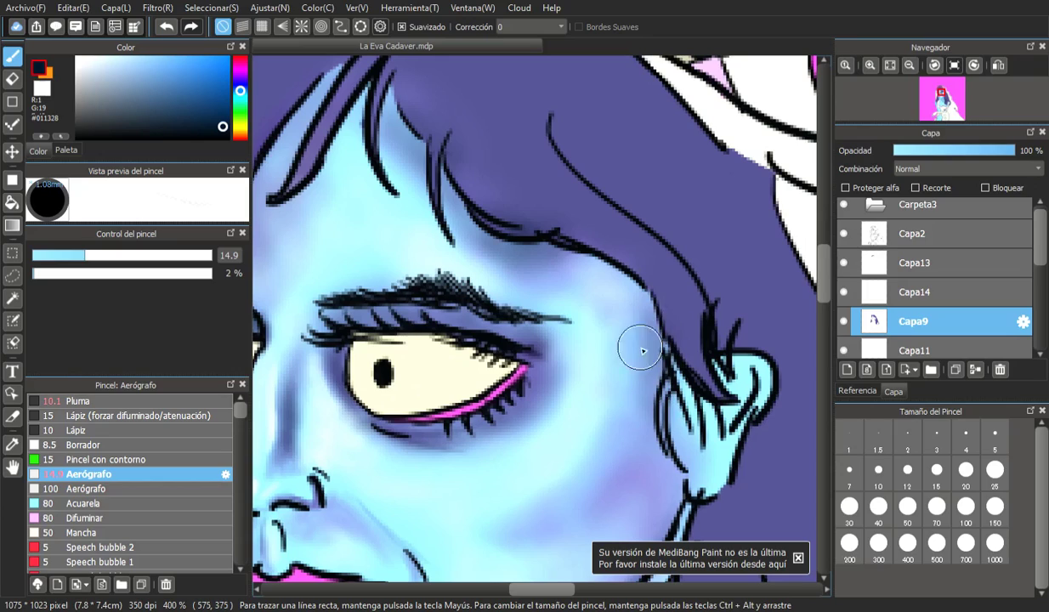
- Shade the cheek hollow in front of the ear with #011328 at sizes 14.9 and 19, 2% opacity
{"action": "scroll", "coordinate": [681, 289], "scroll_direction": "down", "scroll_amount": 6}
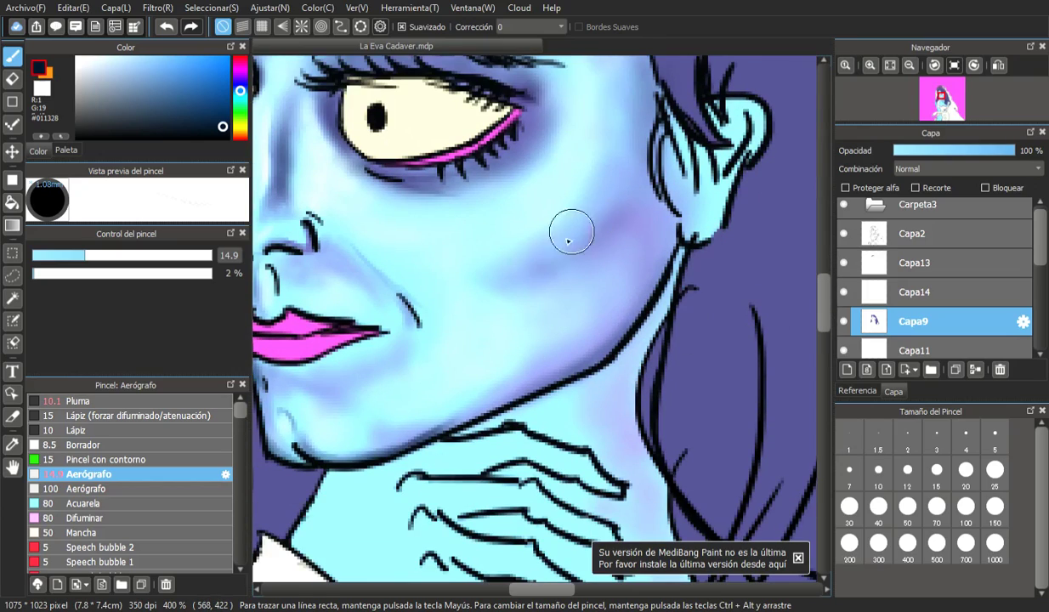
{"action": "mouse_move", "coordinate": [640, 182]}
{"action": "left_mouse_down"}
{"action": "mouse_move", "coordinate": [668, 234]}
{"action": "mouse_move", "coordinate": [637, 199]}
{"action": "mouse_move", "coordinate": [619, 205]}
{"action": "left_mouse_up"}
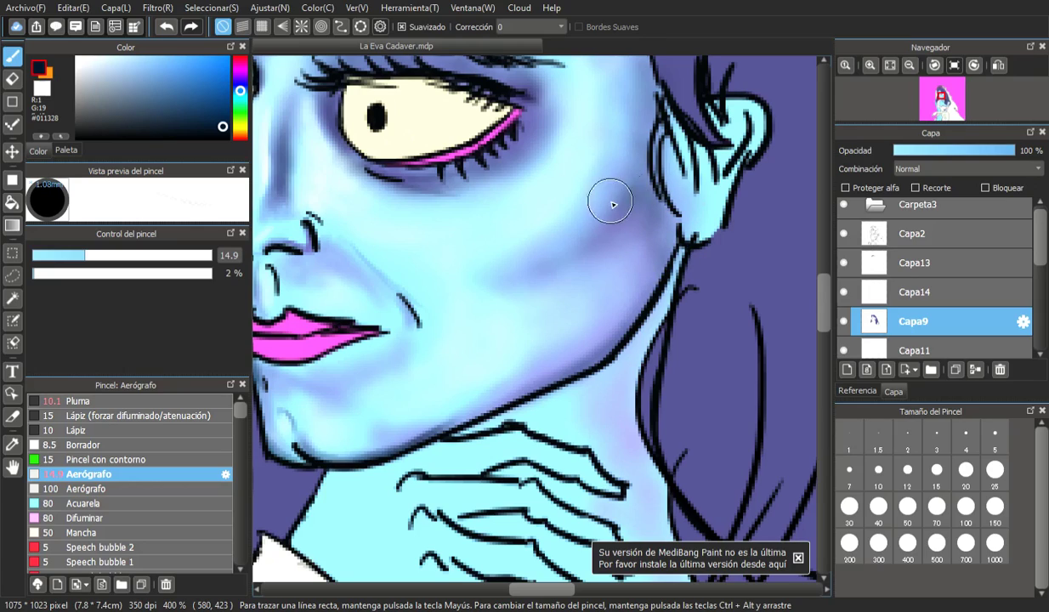
{"action": "left_click", "coordinate": [112, 260]}
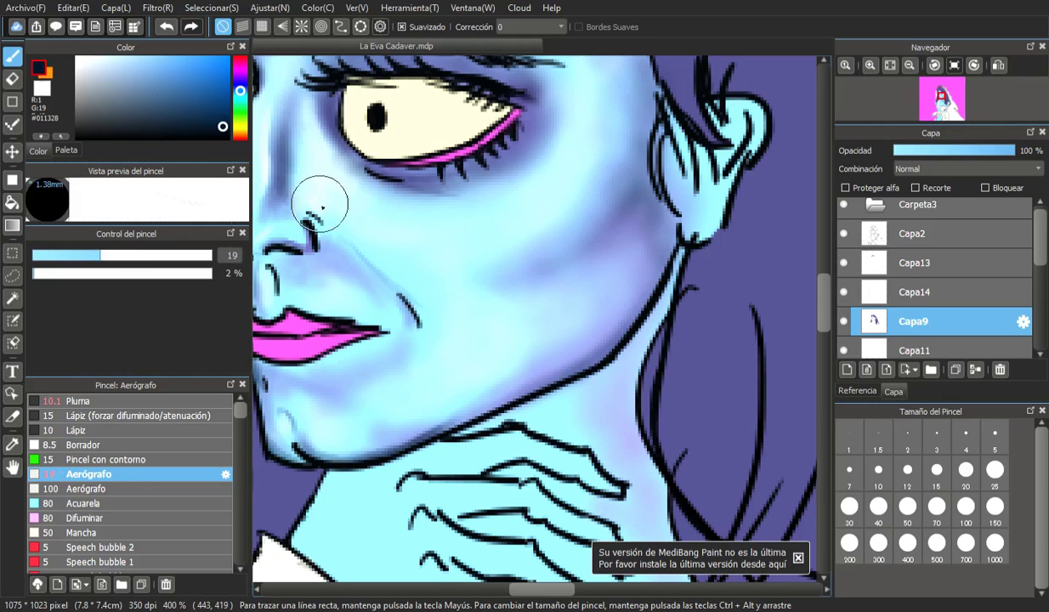
{"action": "mouse_move", "coordinate": [606, 245]}
{"action": "left_mouse_down"}
{"action": "mouse_move", "coordinate": [655, 214]}
{"action": "mouse_move", "coordinate": [630, 214]}
{"action": "mouse_move", "coordinate": [637, 239]}
{"action": "mouse_move", "coordinate": [668, 226]}
{"action": "mouse_move", "coordinate": [642, 141]}
{"action": "mouse_move", "coordinate": [635, 184]}
{"action": "left_mouse_up"}
- Try darker #011328 airbrush strokes beside the ear at sizes 3.7, 6.6 and 10.7, and undo the last strokes
{"action": "left_click_drag", "start_coordinate": [89, 264], "coordinate": [72, 265]}
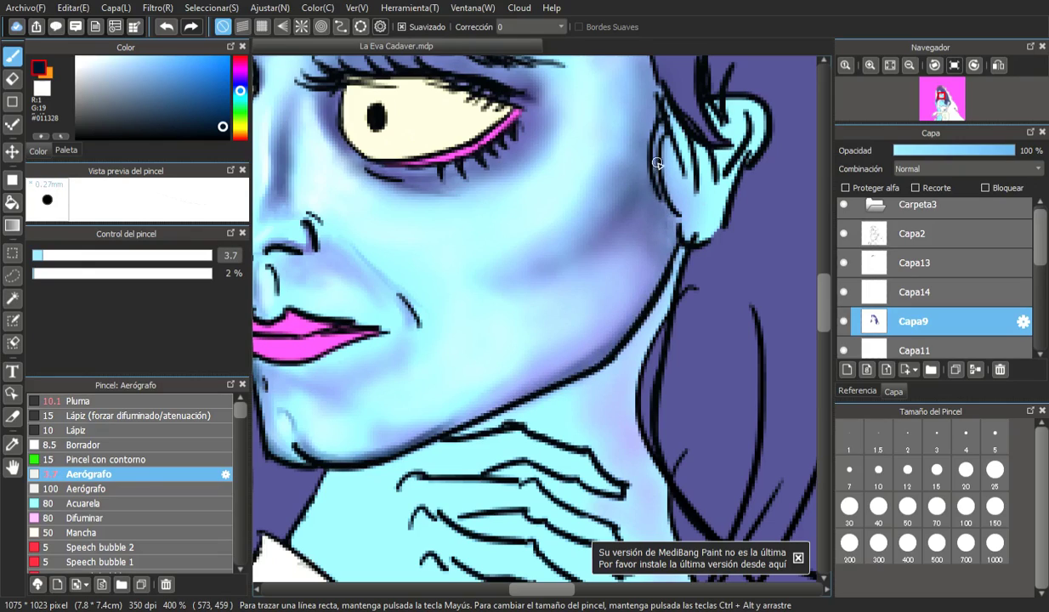
{"action": "left_click", "coordinate": [54, 255]}
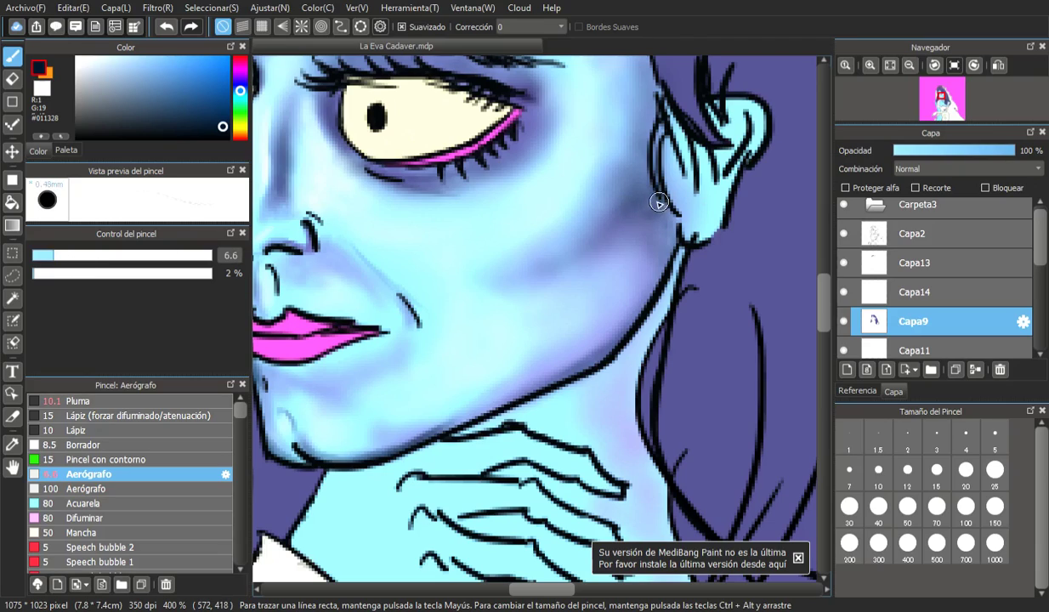
{"action": "left_click", "coordinate": [68, 255]}
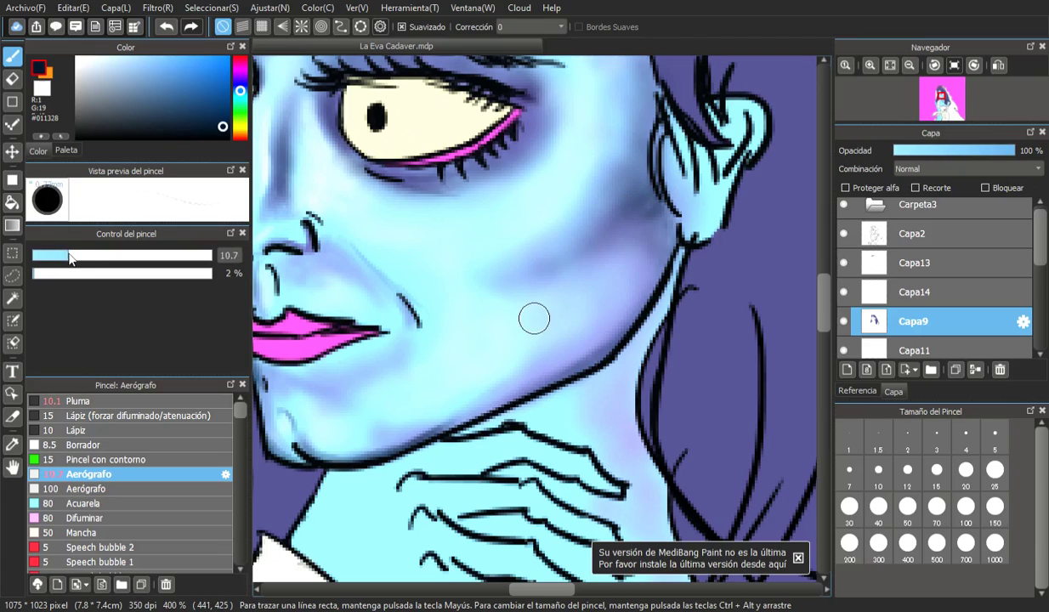
{"action": "left_click", "coordinate": [167, 28]}
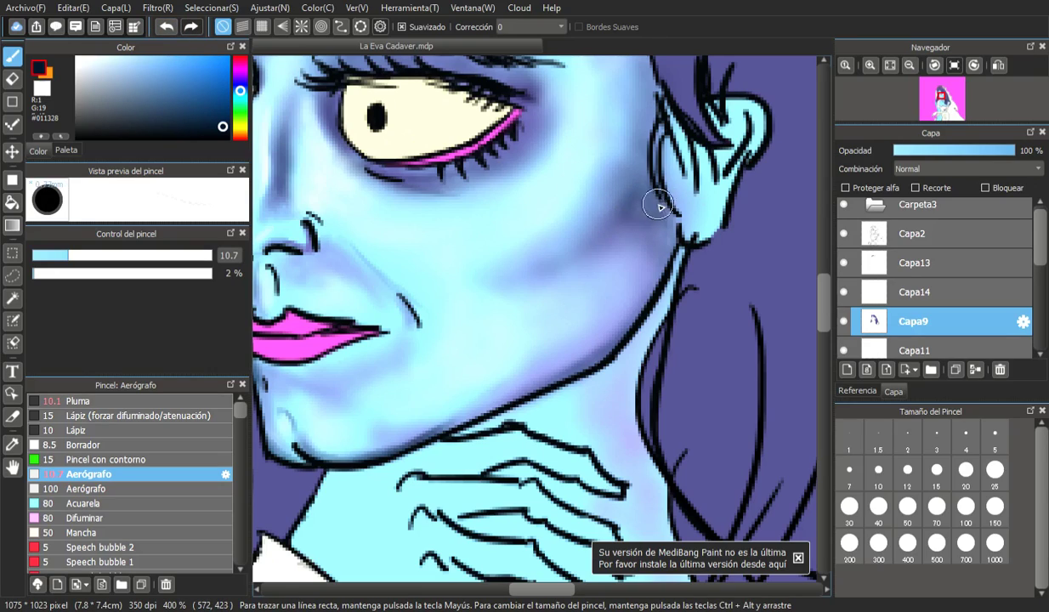
{"action": "left_click", "coordinate": [170, 28]}
- Airbrush #011328 shadow over the cheek below the ear and down the back of the jaw at size 19, 2% opacity
{"action": "left_click_drag", "start_coordinate": [85, 259], "coordinate": [102, 257]}
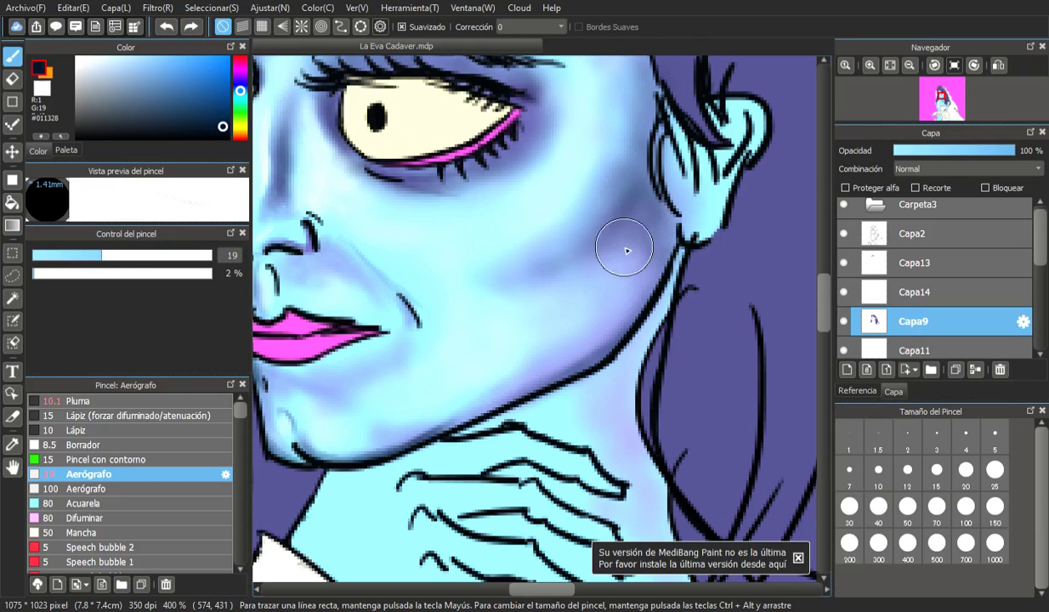
{"action": "left_click_drag", "start_coordinate": [646, 192], "coordinate": [653, 238]}
{"action": "mouse_move", "coordinate": [654, 238]}
{"action": "left_mouse_down"}
{"action": "mouse_move", "coordinate": [623, 309]}
{"action": "mouse_move", "coordinate": [588, 341]}
{"action": "left_mouse_up"}
{"action": "mouse_move", "coordinate": [659, 279]}
{"action": "left_mouse_down"}
{"action": "mouse_move", "coordinate": [626, 345]}
{"action": "mouse_move", "coordinate": [542, 395]}
{"action": "mouse_move", "coordinate": [614, 357]}
{"action": "mouse_move", "coordinate": [608, 388]}
{"action": "mouse_move", "coordinate": [632, 359]}
{"action": "mouse_move", "coordinate": [632, 376]}
{"action": "mouse_move", "coordinate": [677, 268]}
{"action": "mouse_move", "coordinate": [663, 222]}
{"action": "left_mouse_up"}
{"action": "scroll", "coordinate": [637, 222], "scroll_direction": "down", "scroll_amount": 4}
{"action": "scroll", "coordinate": [637, 222], "scroll_direction": "up", "scroll_amount": 4}
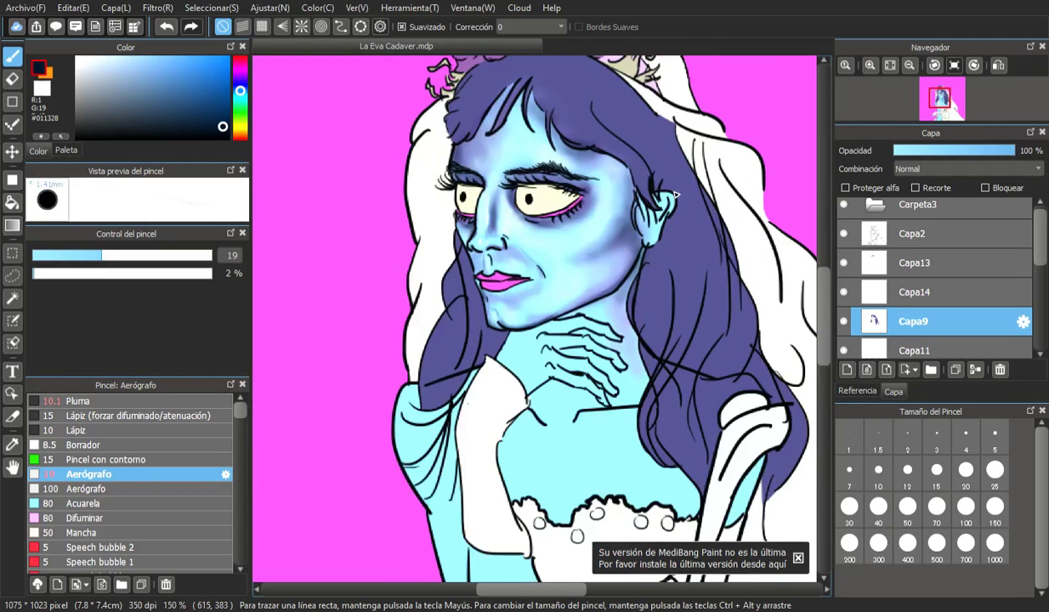
- Shade beneath the nose beside the philtrum and along the nasolabial fold with #011328, ending at size 10.7, 2% opacity
{"action": "scroll", "coordinate": [624, 300], "scroll_direction": "down", "scroll_amount": 3}
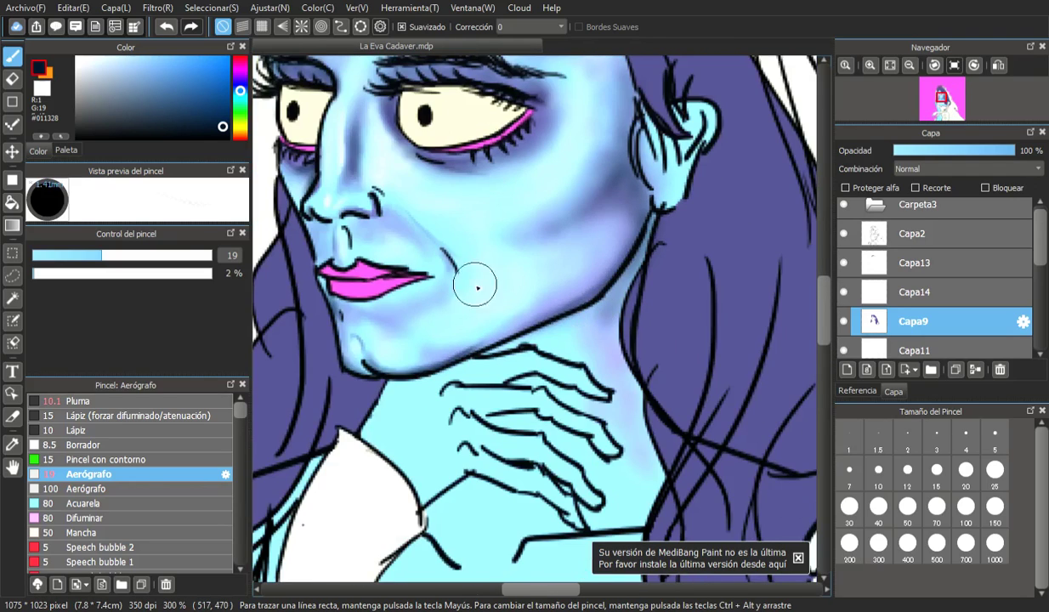
{"action": "scroll", "coordinate": [387, 217], "scroll_direction": "up", "scroll_amount": 5}
{"action": "scroll", "coordinate": [387, 217], "scroll_direction": "down", "scroll_amount": 2}
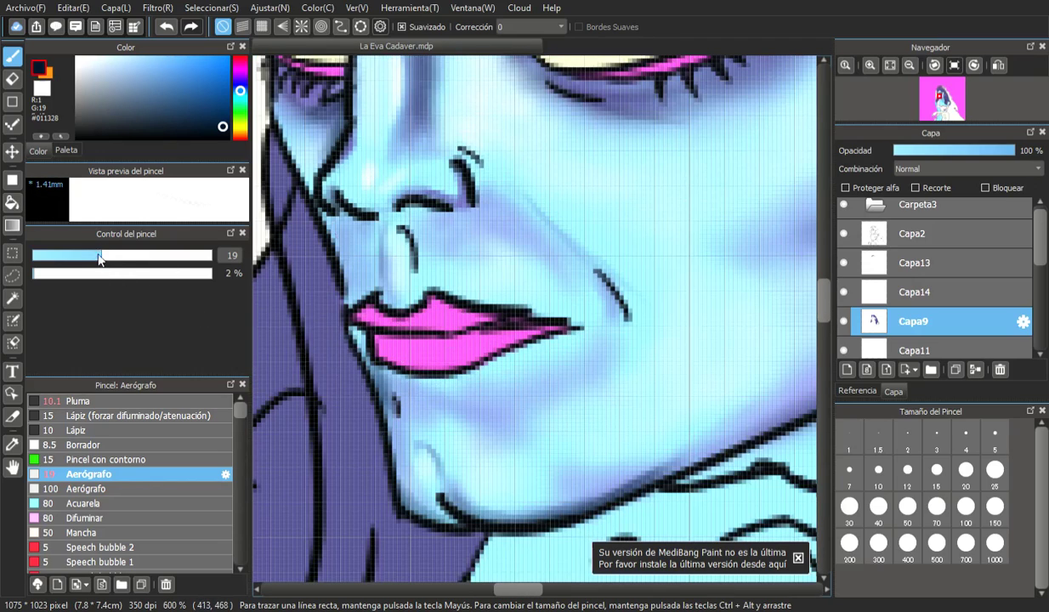
{"action": "left_click_drag", "start_coordinate": [130, 255], "coordinate": [79, 257]}
{"action": "mouse_move", "coordinate": [323, 231]}
{"action": "left_mouse_down"}
{"action": "mouse_move", "coordinate": [332, 225]}
{"action": "mouse_move", "coordinate": [355, 242]}
{"action": "mouse_move", "coordinate": [349, 214]}
{"action": "left_mouse_up"}
{"action": "mouse_move", "coordinate": [83, 264]}
{"action": "left_mouse_down"}
{"action": "mouse_move", "coordinate": [46, 265]}
{"action": "mouse_move", "coordinate": [70, 259]}
{"action": "left_mouse_up"}
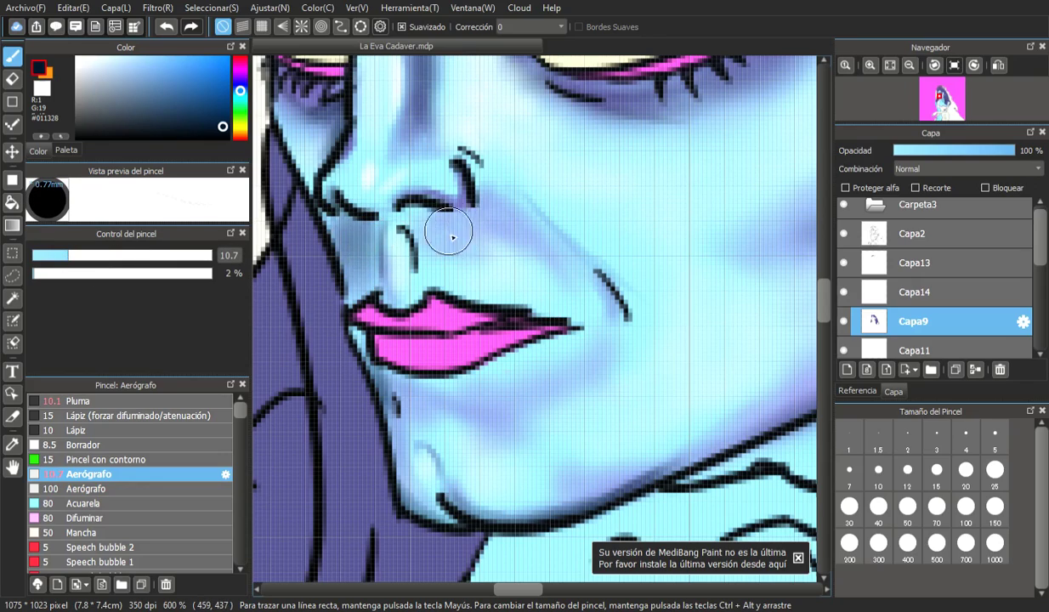
{"action": "mouse_move", "coordinate": [456, 210]}
{"action": "left_mouse_down"}
{"action": "mouse_move", "coordinate": [470, 186]}
{"action": "mouse_move", "coordinate": [464, 207]}
{"action": "mouse_move", "coordinate": [450, 206]}
{"action": "mouse_move", "coordinate": [464, 226]}
{"action": "mouse_move", "coordinate": [557, 252]}
{"action": "mouse_move", "coordinate": [522, 228]}
{"action": "mouse_move", "coordinate": [571, 282]}
{"action": "left_mouse_up"}
- Define the smile crease at size 1.4, 7% opacity, and deepen the shadow below the nostril at size 12
{"action": "left_click", "coordinate": [35, 254]}
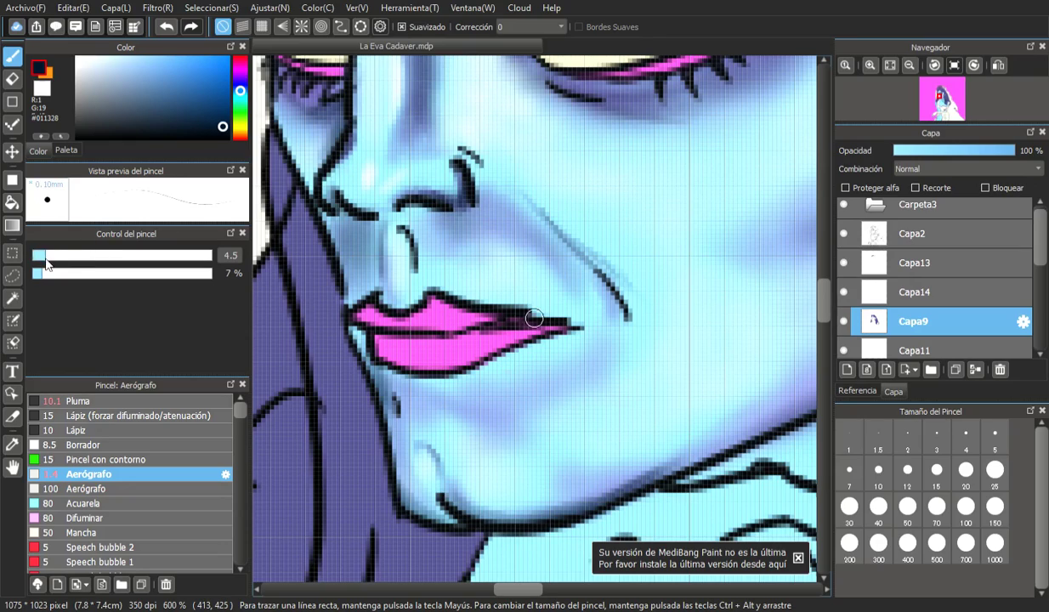
{"action": "left_click_drag", "start_coordinate": [43, 260], "coordinate": [52, 257]}
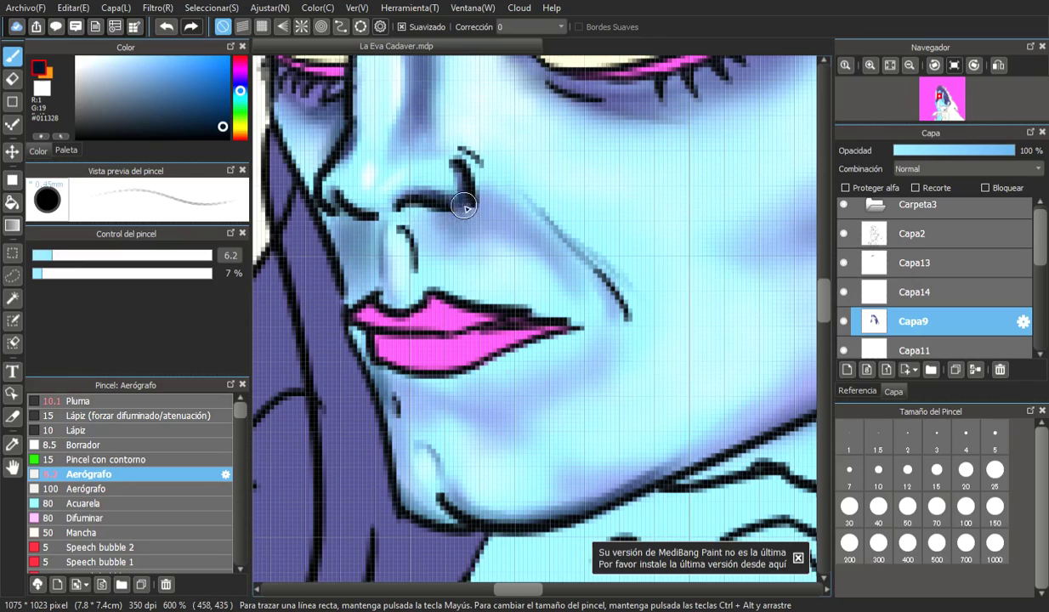
{"action": "left_click_drag", "start_coordinate": [57, 255], "coordinate": [74, 256]}
{"action": "mouse_move", "coordinate": [429, 236]}
{"action": "left_mouse_down"}
{"action": "mouse_move", "coordinate": [468, 225]}
{"action": "mouse_move", "coordinate": [486, 191]}
{"action": "left_mouse_up"}
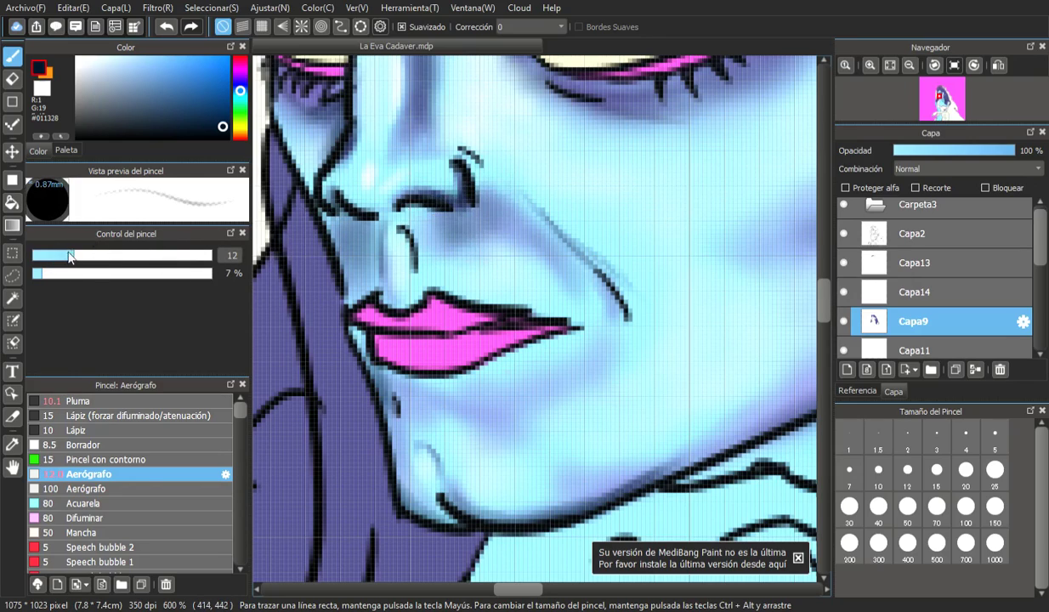
{"action": "mouse_move", "coordinate": [459, 274]}
{"action": "left_mouse_down"}
{"action": "mouse_move", "coordinate": [461, 238]}
{"action": "mouse_move", "coordinate": [440, 224]}
{"action": "mouse_move", "coordinate": [540, 248]}
{"action": "mouse_move", "coordinate": [502, 205]}
{"action": "mouse_move", "coordinate": [555, 287]}
{"action": "mouse_move", "coordinate": [491, 242]}
{"action": "mouse_move", "coordinate": [568, 278]}
{"action": "mouse_move", "coordinate": [553, 240]}
{"action": "mouse_move", "coordinate": [591, 290]}
{"action": "mouse_move", "coordinate": [534, 227]}
{"action": "left_mouse_up"}
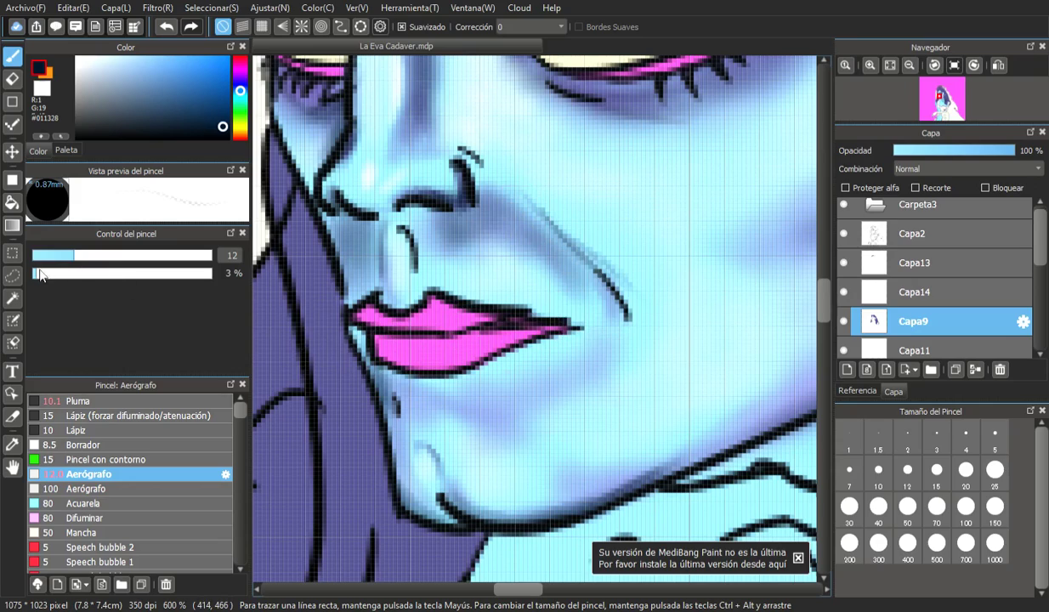
- Airbrush #011328 shadow beneath the lower lip and toward the chin, ending at size 18, 2% opacity
{"action": "mouse_move", "coordinate": [350, 383]}
{"action": "left_mouse_down"}
{"action": "mouse_move", "coordinate": [390, 435]}
{"action": "mouse_move", "coordinate": [399, 433]}
{"action": "mouse_move", "coordinate": [399, 391]}
{"action": "mouse_move", "coordinate": [398, 461]}
{"action": "mouse_move", "coordinate": [397, 389]}
{"action": "mouse_move", "coordinate": [460, 415]}
{"action": "mouse_move", "coordinate": [506, 410]}
{"action": "mouse_move", "coordinate": [524, 404]}
{"action": "mouse_move", "coordinate": [465, 389]}
{"action": "mouse_move", "coordinate": [561, 348]}
{"action": "mouse_move", "coordinate": [517, 365]}
{"action": "mouse_move", "coordinate": [489, 400]}
{"action": "mouse_move", "coordinate": [605, 363]}
{"action": "mouse_move", "coordinate": [549, 352]}
{"action": "left_mouse_up"}
{"action": "left_click", "coordinate": [95, 256]}
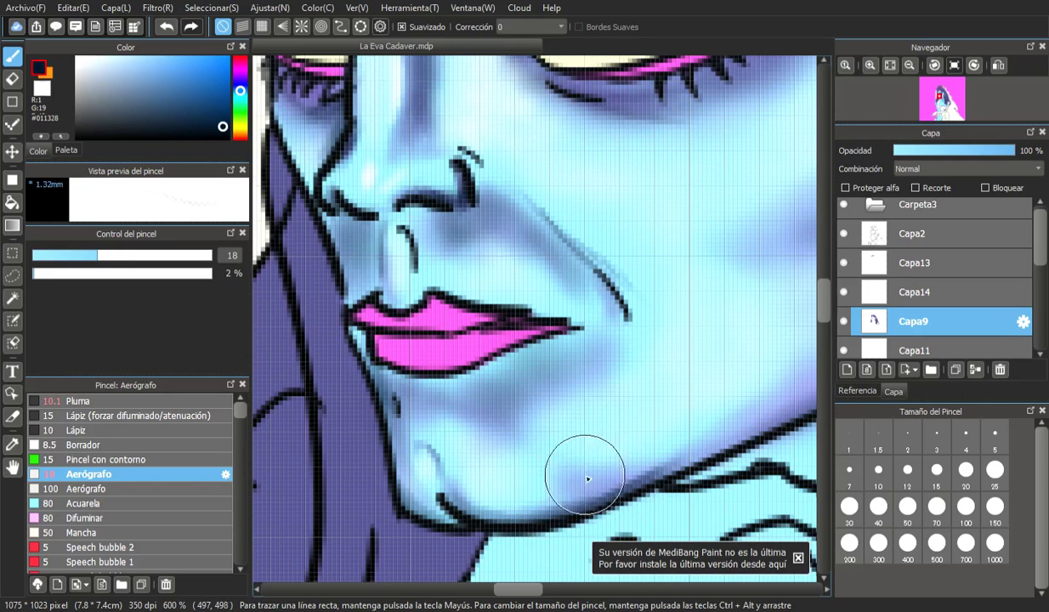
- Deepen the shadow along the jawline below the cheek with #011328, varying the airbrush between sizes 3.7 and 18 at 2% opacity
{"action": "left_click_drag", "start_coordinate": [517, 589], "coordinate": [548, 593]}
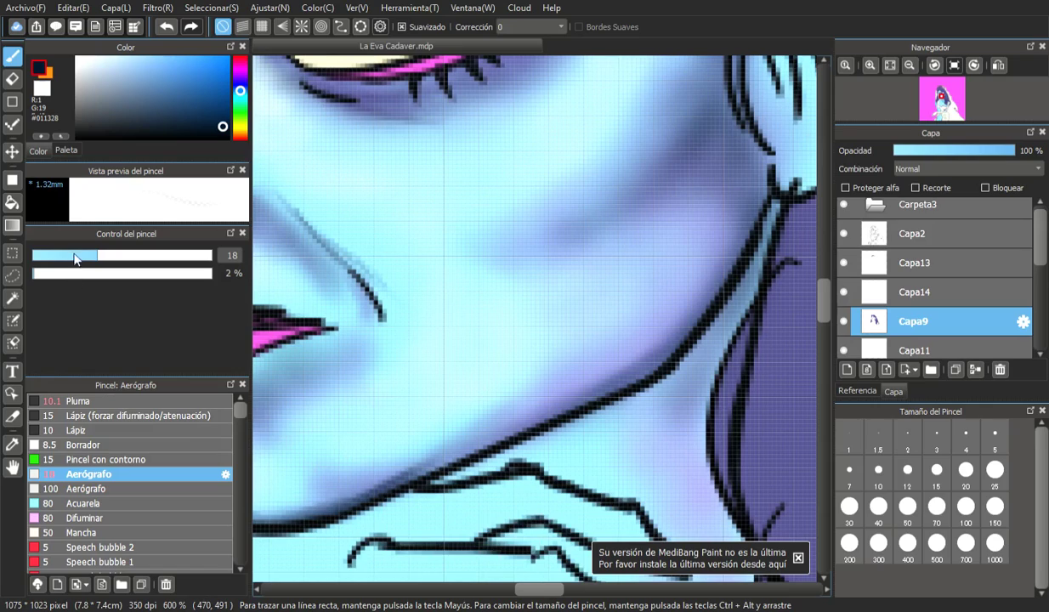
{"action": "left_click_drag", "start_coordinate": [74, 260], "coordinate": [60, 263]}
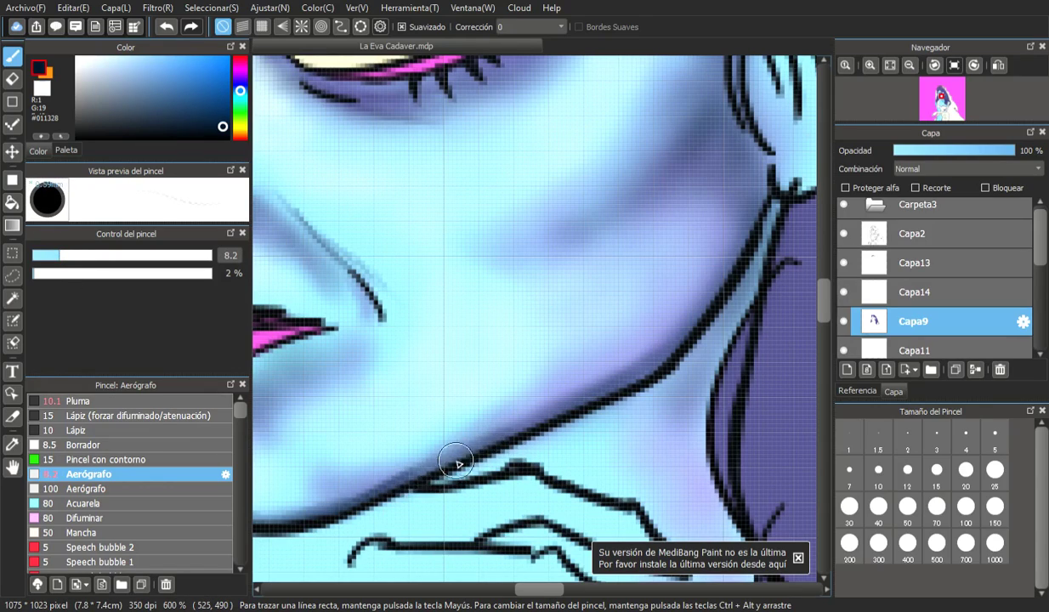
{"action": "left_click_drag", "start_coordinate": [68, 255], "coordinate": [96, 255]}
{"action": "mouse_move", "coordinate": [546, 402]}
{"action": "left_mouse_down"}
{"action": "mouse_move", "coordinate": [452, 456]}
{"action": "mouse_move", "coordinate": [595, 378]}
{"action": "mouse_move", "coordinate": [481, 454]}
{"action": "mouse_move", "coordinate": [578, 358]}
{"action": "mouse_move", "coordinate": [616, 342]}
{"action": "mouse_move", "coordinate": [604, 337]}
{"action": "mouse_move", "coordinate": [552, 412]}
{"action": "mouse_move", "coordinate": [670, 305]}
{"action": "mouse_move", "coordinate": [578, 403]}
{"action": "mouse_move", "coordinate": [714, 277]}
{"action": "mouse_move", "coordinate": [733, 244]}
{"action": "mouse_move", "coordinate": [529, 404]}
{"action": "mouse_move", "coordinate": [411, 477]}
{"action": "mouse_move", "coordinate": [352, 498]}
{"action": "mouse_move", "coordinate": [375, 498]}
{"action": "mouse_move", "coordinate": [405, 481]}
{"action": "mouse_move", "coordinate": [367, 490]}
{"action": "mouse_move", "coordinate": [422, 469]}
{"action": "mouse_move", "coordinate": [393, 469]}
{"action": "mouse_move", "coordinate": [354, 501]}
{"action": "mouse_move", "coordinate": [375, 485]}
{"action": "left_mouse_up"}
{"action": "left_click_drag", "start_coordinate": [92, 255], "coordinate": [41, 255]}
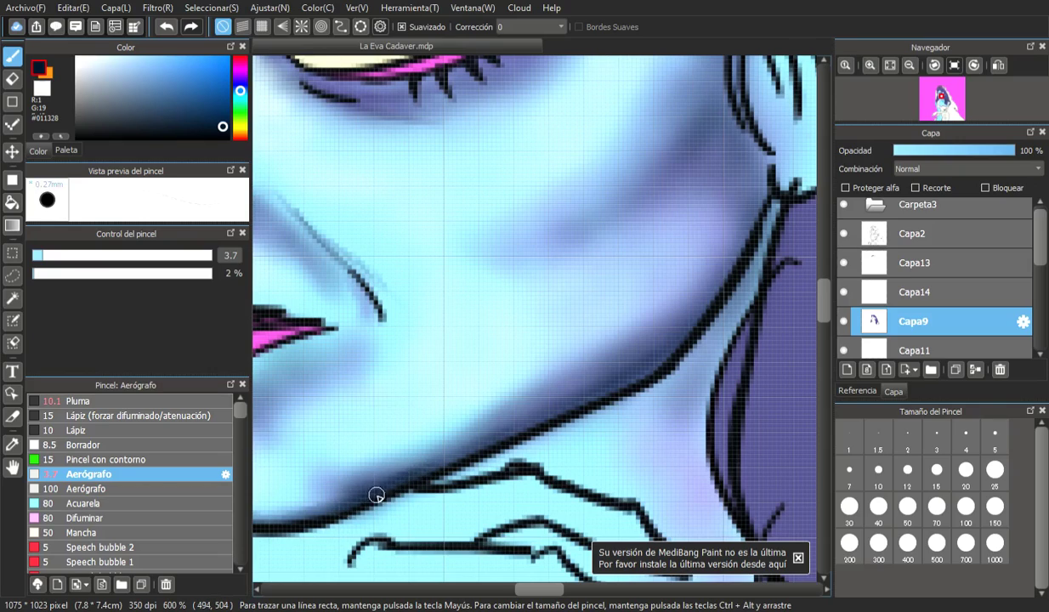
{"action": "left_click_drag", "start_coordinate": [81, 256], "coordinate": [61, 256]}
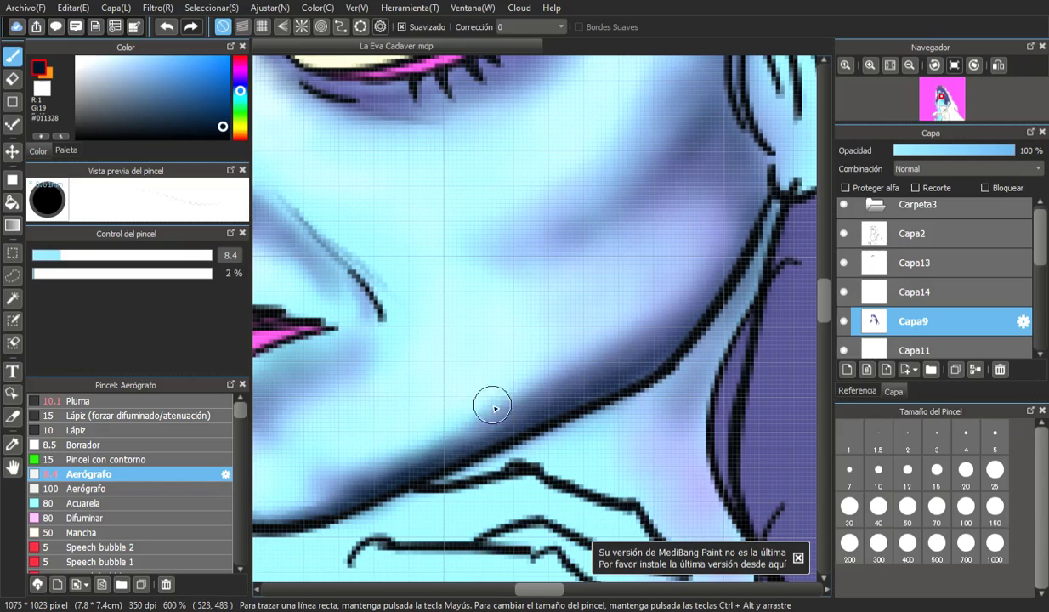
- Blend the jaw shadow's upper edge into the cheek with #092D53, #13375E and #0E3662 at size 15, 2% opacity
{"action": "left_click", "coordinate": [84, 256]}
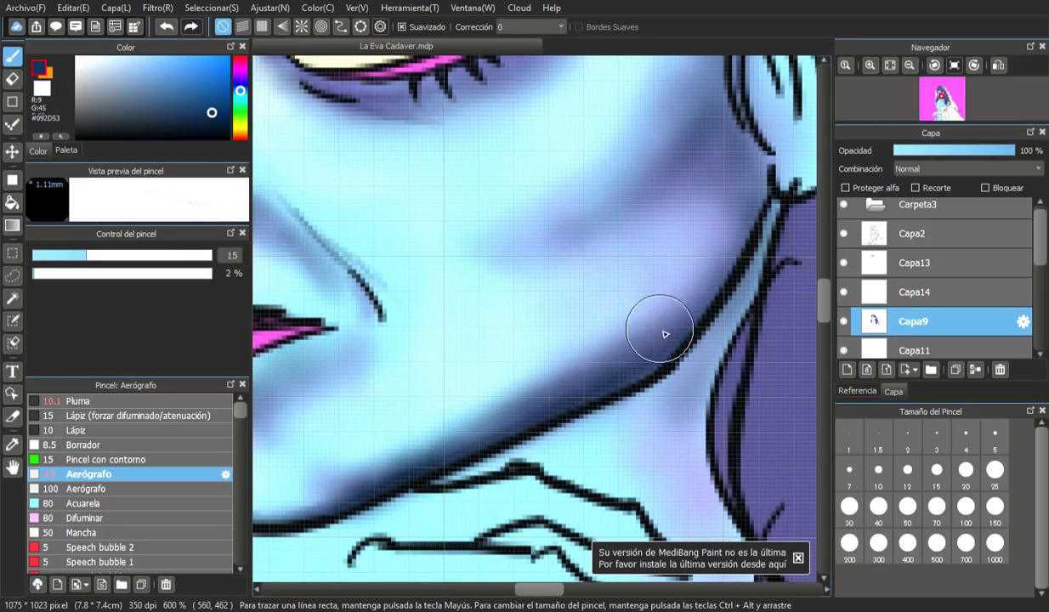
{"action": "mouse_move", "coordinate": [561, 340]}
{"action": "left_mouse_down"}
{"action": "mouse_move", "coordinate": [624, 347]}
{"action": "mouse_move", "coordinate": [643, 324]}
{"action": "mouse_move", "coordinate": [529, 389]}
{"action": "mouse_move", "coordinate": [696, 275]}
{"action": "left_mouse_up"}
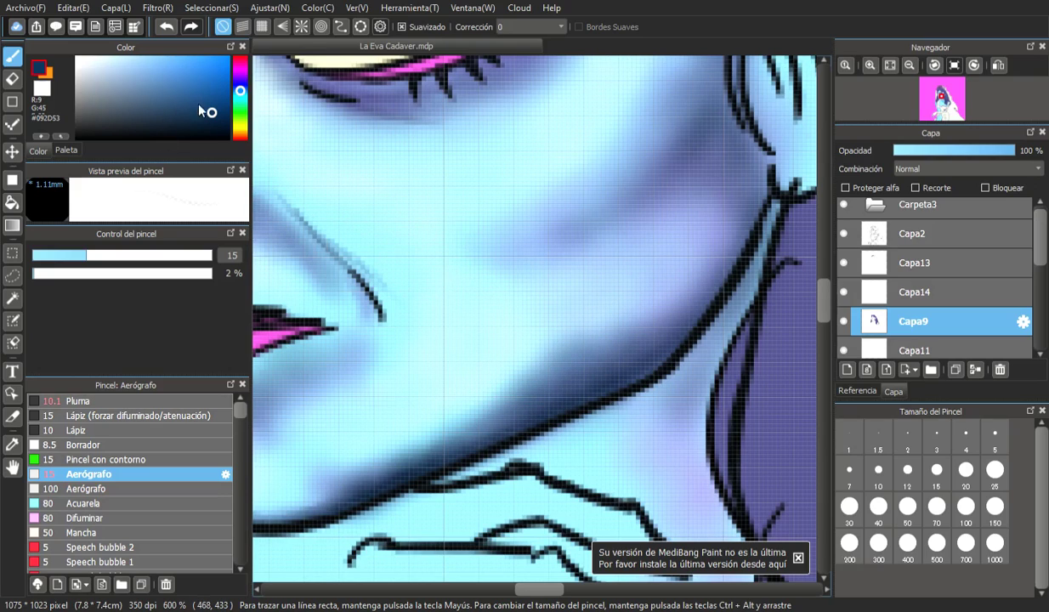
{"action": "mouse_move", "coordinate": [538, 413]}
{"action": "left_mouse_down"}
{"action": "mouse_move", "coordinate": [512, 405]}
{"action": "mouse_move", "coordinate": [669, 328]}
{"action": "mouse_move", "coordinate": [699, 302]}
{"action": "mouse_move", "coordinate": [698, 275]}
{"action": "mouse_move", "coordinate": [672, 301]}
{"action": "mouse_move", "coordinate": [441, 409]}
{"action": "mouse_move", "coordinate": [430, 428]}
{"action": "mouse_move", "coordinate": [553, 356]}
{"action": "left_mouse_up"}
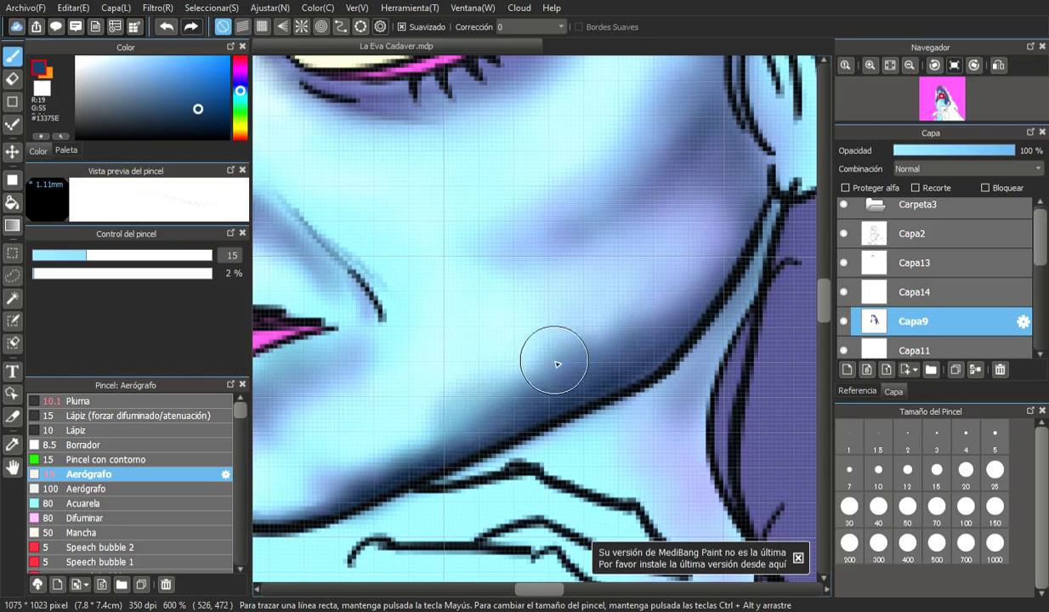
{"action": "left_click", "coordinate": [208, 108]}
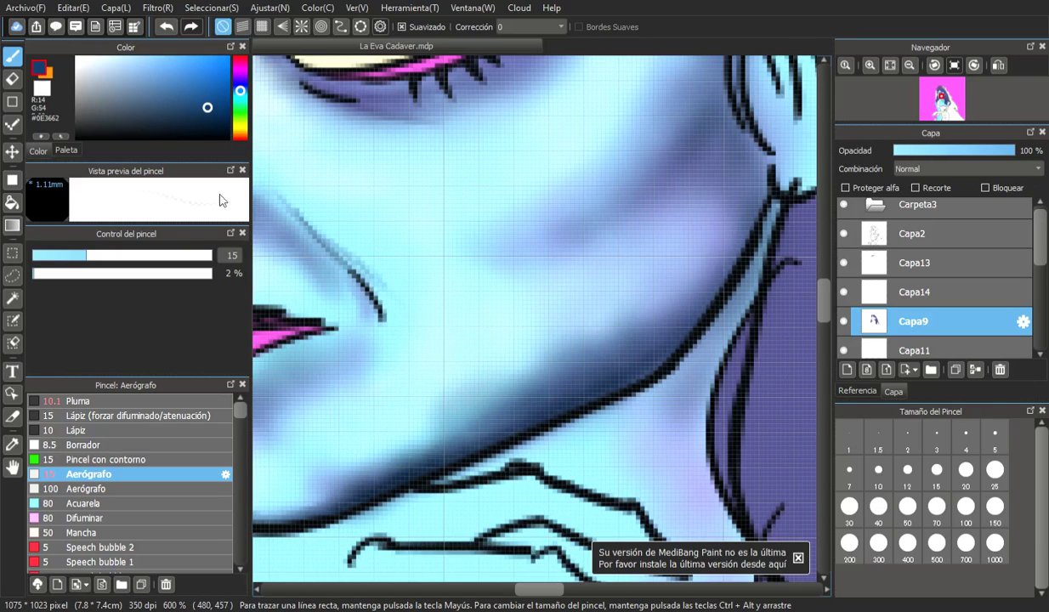
{"action": "mouse_move", "coordinate": [488, 432]}
{"action": "left_mouse_down"}
{"action": "mouse_move", "coordinate": [450, 445]}
{"action": "mouse_move", "coordinate": [478, 449]}
{"action": "mouse_move", "coordinate": [473, 461]}
{"action": "mouse_move", "coordinate": [512, 451]}
{"action": "mouse_move", "coordinate": [442, 452]}
{"action": "mouse_move", "coordinate": [468, 433]}
{"action": "mouse_move", "coordinate": [424, 463]}
{"action": "mouse_move", "coordinate": [463, 416]}
{"action": "mouse_move", "coordinate": [369, 479]}
{"action": "mouse_move", "coordinate": [426, 444]}
{"action": "mouse_move", "coordinate": [433, 408]}
{"action": "left_mouse_up"}
- Darken the jawline near the chin with #011833 at size 15, 2% opacity, and undo the last stroke
{"action": "left_click", "coordinate": [224, 135]}
{"action": "mouse_move", "coordinate": [401, 447]}
{"action": "left_mouse_down"}
{"action": "mouse_move", "coordinate": [427, 432]}
{"action": "mouse_move", "coordinate": [361, 476]}
{"action": "mouse_move", "coordinate": [394, 409]}
{"action": "left_mouse_up"}
{"action": "mouse_move", "coordinate": [437, 479]}
{"action": "left_mouse_down"}
{"action": "mouse_move", "coordinate": [441, 433]}
{"action": "mouse_move", "coordinate": [426, 443]}
{"action": "mouse_move", "coordinate": [474, 421]}
{"action": "mouse_move", "coordinate": [367, 488]}
{"action": "left_mouse_up"}
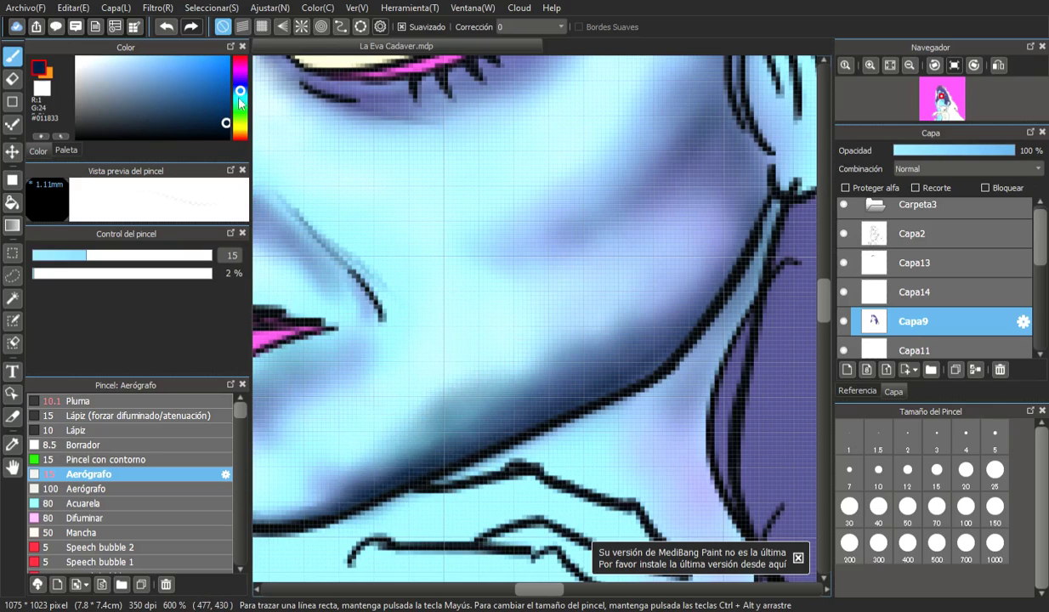
{"action": "left_click", "coordinate": [168, 27]}
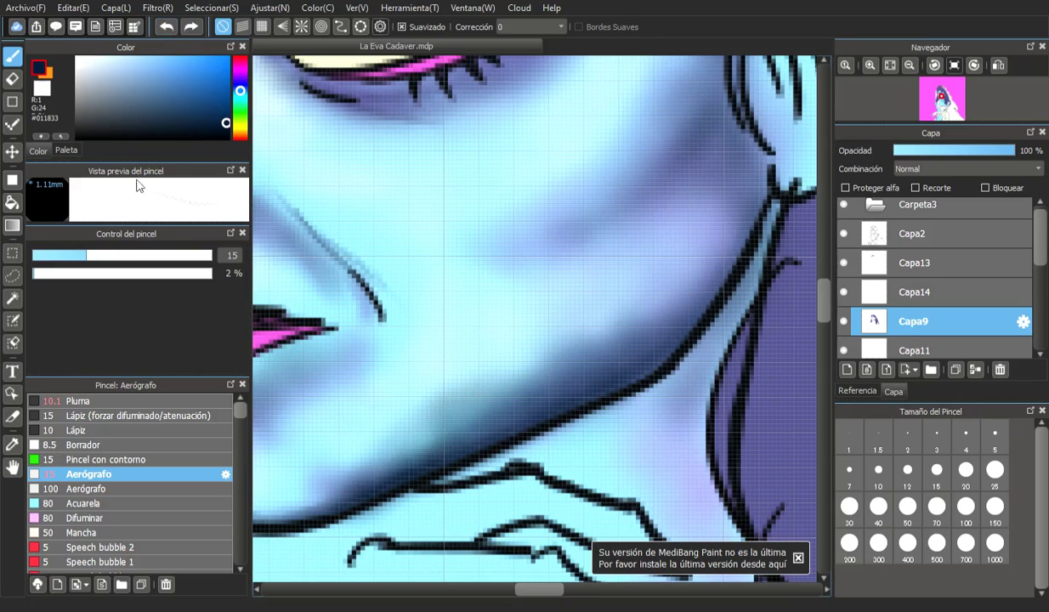
- Soften the shading from the back of the jaw across the lower cheek with #011833 at size 14, 1% opacity
{"action": "left_click_drag", "start_coordinate": [85, 252], "coordinate": [62, 252]}
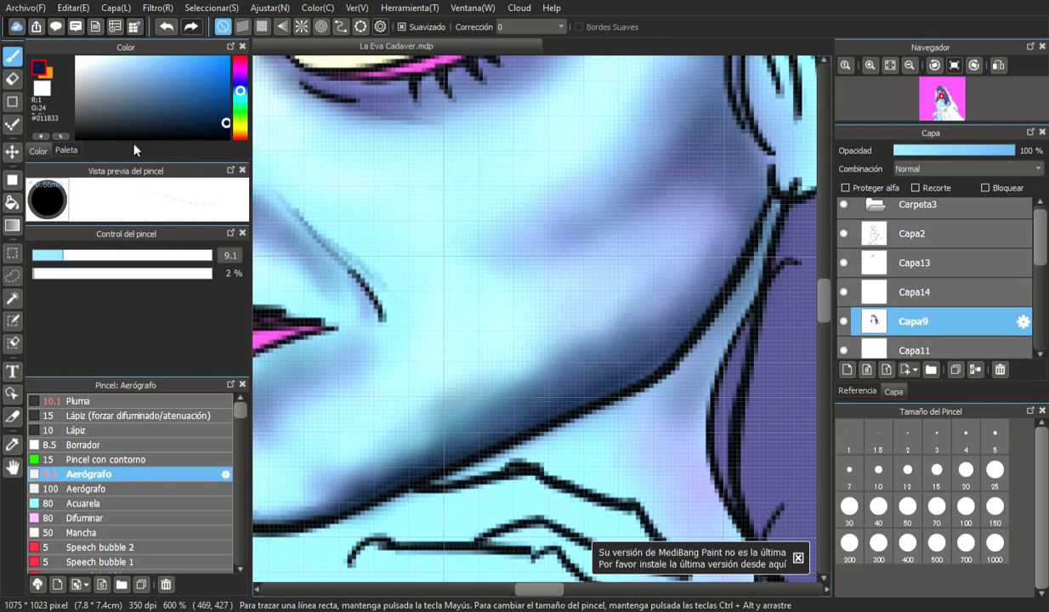
{"action": "left_click_drag", "start_coordinate": [73, 263], "coordinate": [81, 255]}
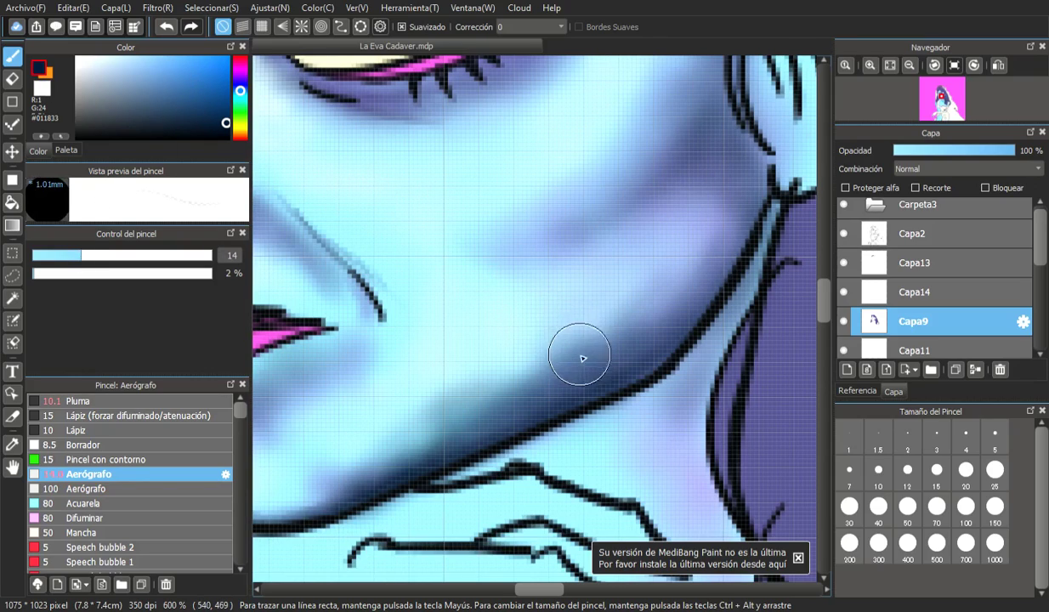
{"action": "left_click", "coordinate": [34, 275]}
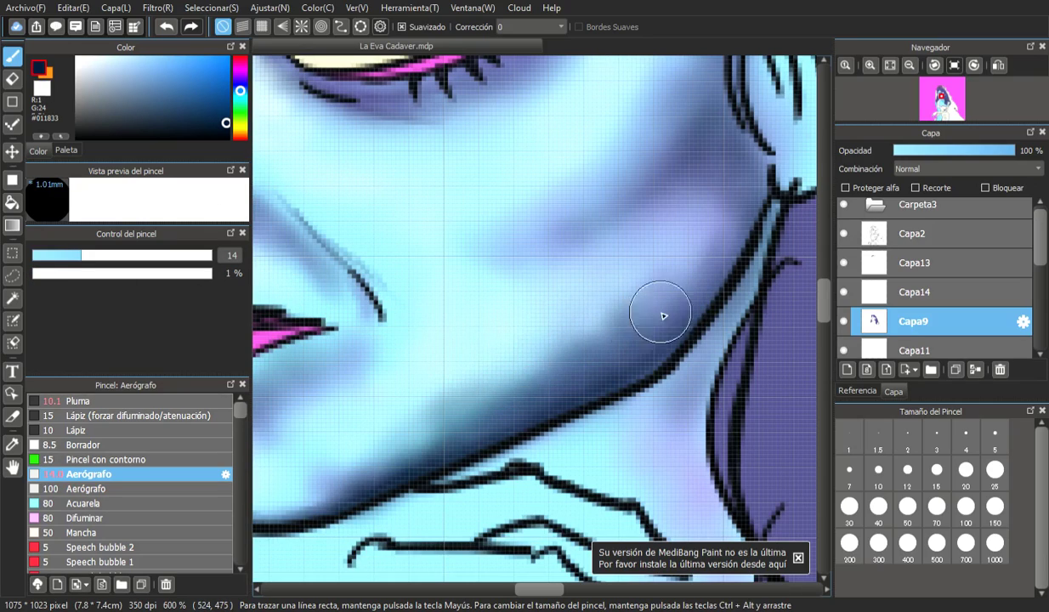
{"action": "mouse_move", "coordinate": [735, 239]}
{"action": "left_mouse_down"}
{"action": "mouse_move", "coordinate": [687, 241]}
{"action": "mouse_move", "coordinate": [691, 222]}
{"action": "mouse_move", "coordinate": [729, 205]}
{"action": "mouse_move", "coordinate": [718, 204]}
{"action": "mouse_move", "coordinate": [585, 241]}
{"action": "mouse_move", "coordinate": [549, 273]}
{"action": "left_mouse_up"}
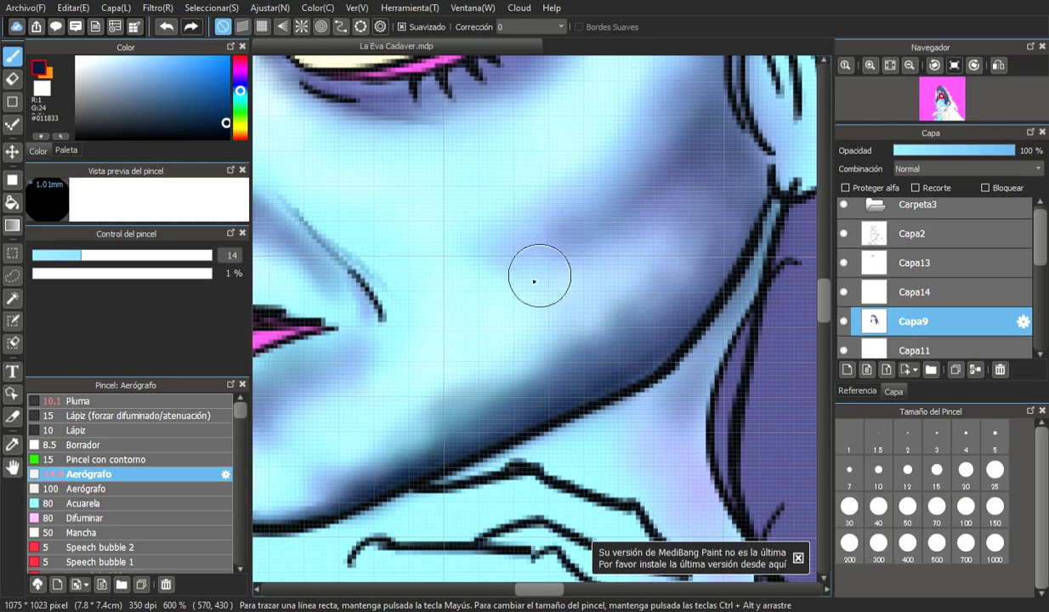
- Lighten the jaw and lower cheek shadow with #88BAF0 at size 14, 7% opacity
{"action": "scroll", "coordinate": [691, 148], "scroll_direction": "down", "scroll_amount": 5}
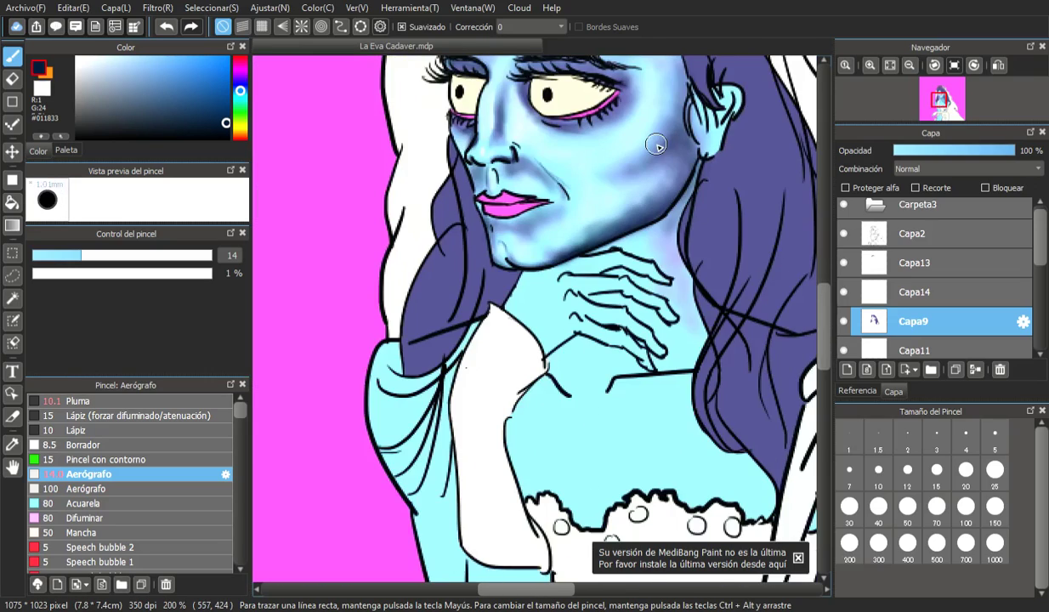
{"action": "scroll", "coordinate": [770, 306], "scroll_direction": "up", "scroll_amount": 3}
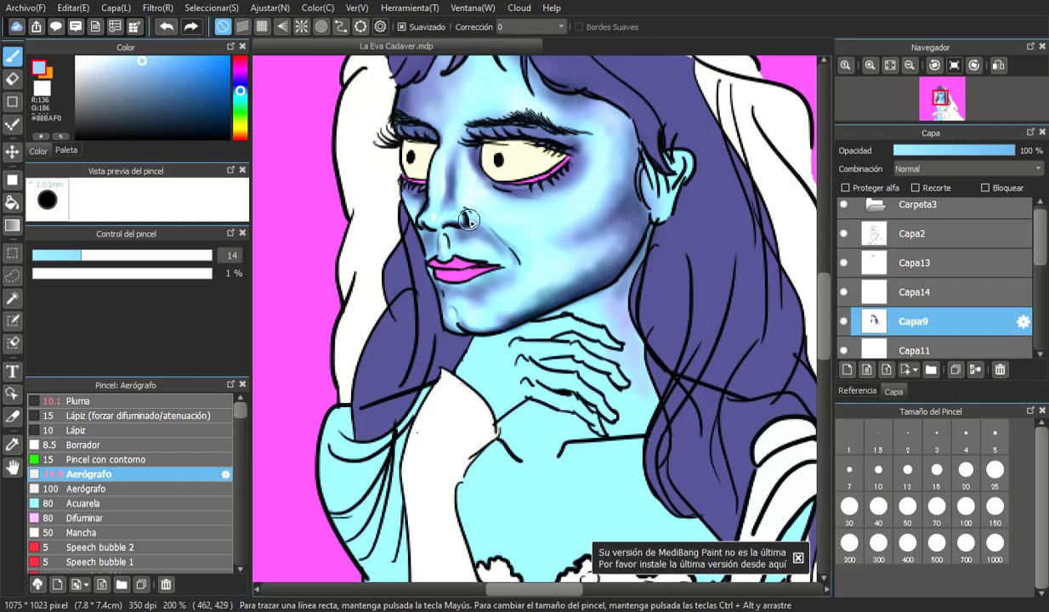
{"action": "scroll", "coordinate": [593, 280], "scroll_direction": "up", "scroll_amount": 3}
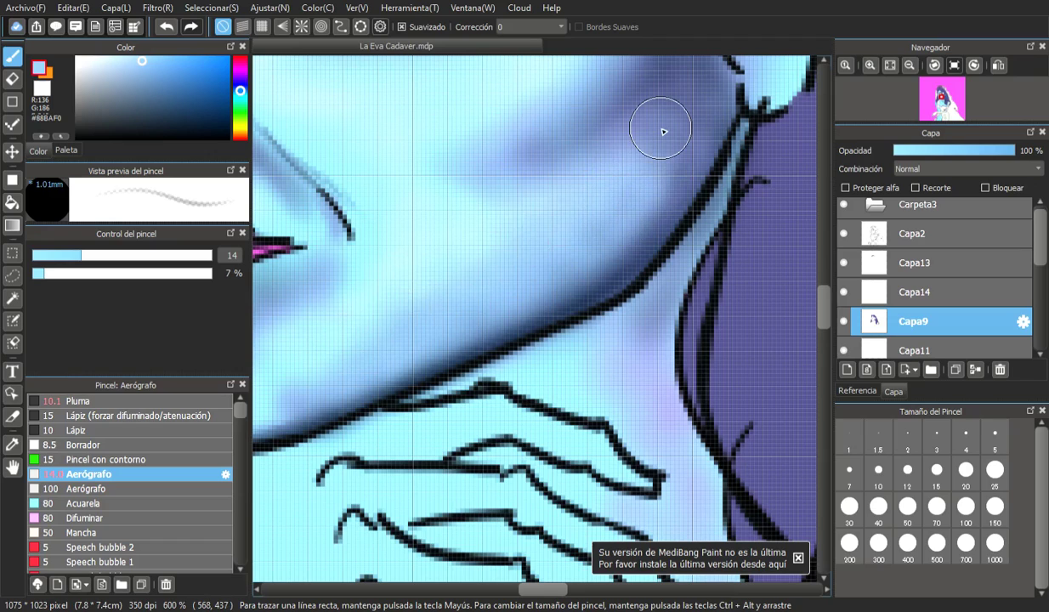
- Airbrush #062C55 shadow over the cheek in front of the earlobe at size 16, 1% opacity
{"action": "scroll", "coordinate": [612, 174], "scroll_direction": "down", "scroll_amount": 2}
{"action": "left_click_drag", "start_coordinate": [831, 356], "coordinate": [836, 319]}
{"action": "scroll", "coordinate": [642, 315], "scroll_direction": "up", "scroll_amount": 2}
{"action": "scroll", "coordinate": [587, 323], "scroll_direction": "up", "scroll_amount": 1}
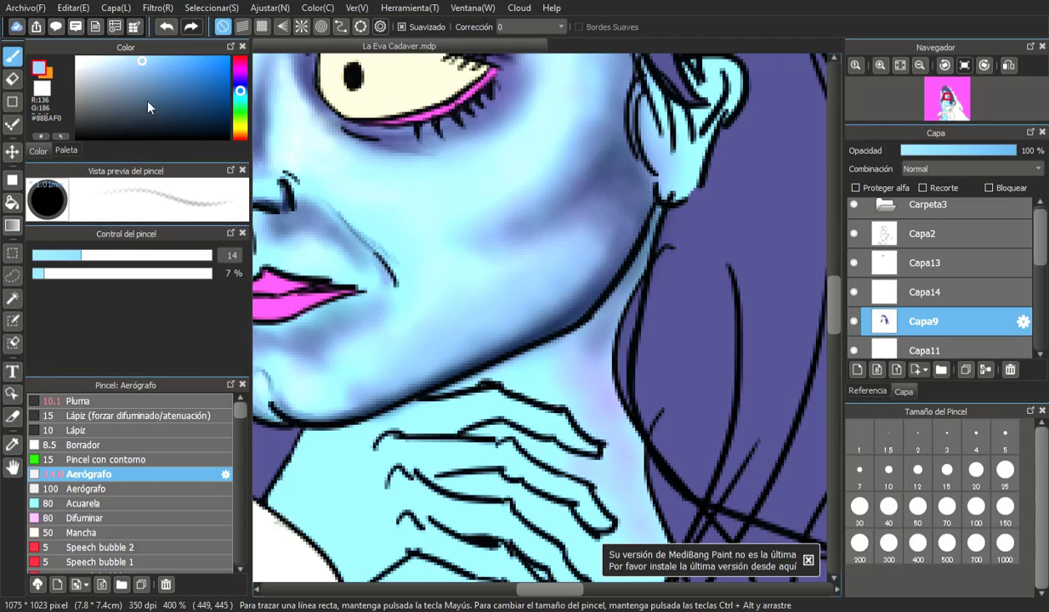
{"action": "left_click_drag", "start_coordinate": [74, 256], "coordinate": [90, 256]}
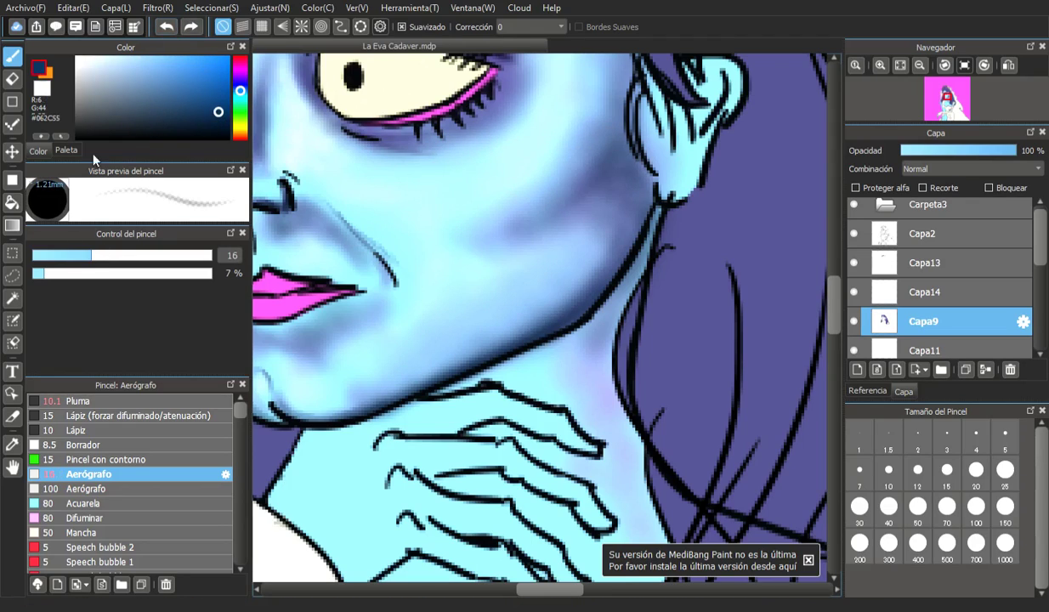
{"action": "mouse_move", "coordinate": [504, 231]}
{"action": "left_mouse_down"}
{"action": "mouse_move", "coordinate": [596, 187]}
{"action": "mouse_move", "coordinate": [555, 225]}
{"action": "mouse_move", "coordinate": [573, 220]}
{"action": "mouse_move", "coordinate": [628, 177]}
{"action": "left_mouse_up"}
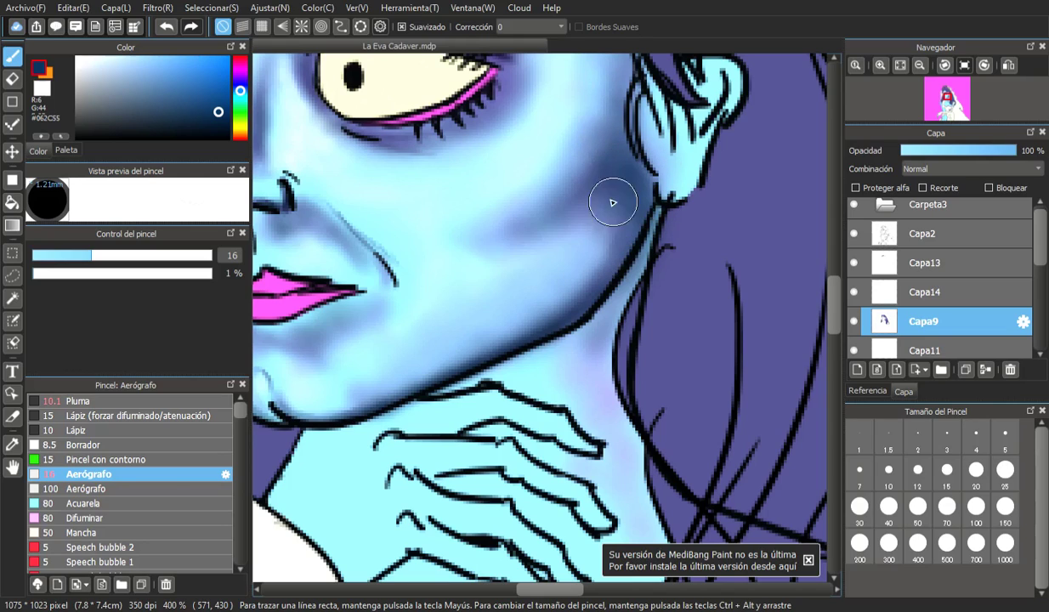
- Set the airbrush size to 22 and compare the cheek shading by undoing and redoing the last two strokes
{"action": "scroll", "coordinate": [553, 143], "scroll_direction": "down", "scroll_amount": 3}
{"action": "scroll", "coordinate": [479, 242], "scroll_direction": "up", "scroll_amount": 2}
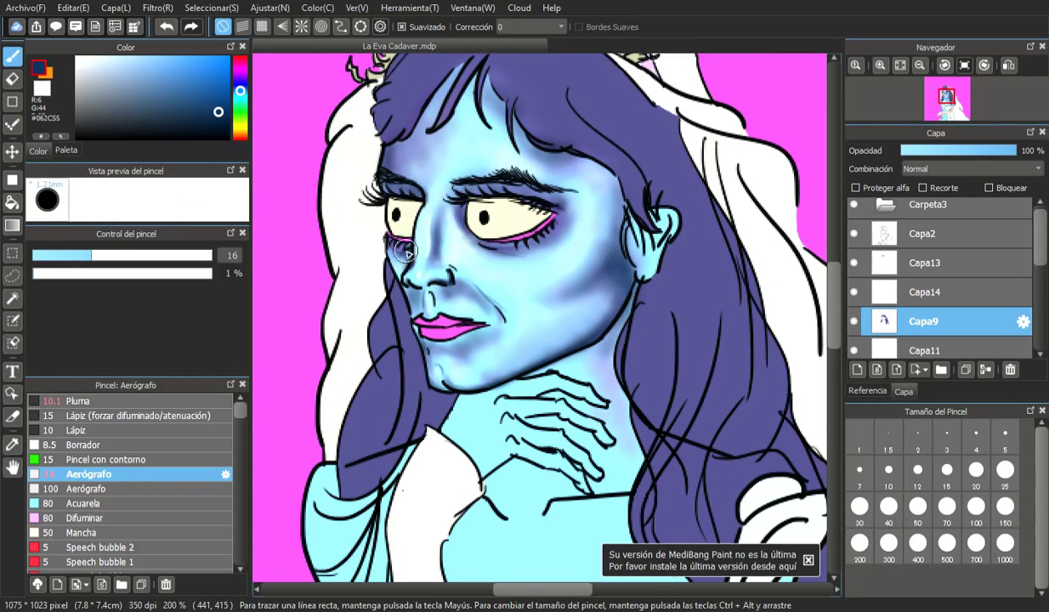
{"action": "left_click", "coordinate": [113, 255]}
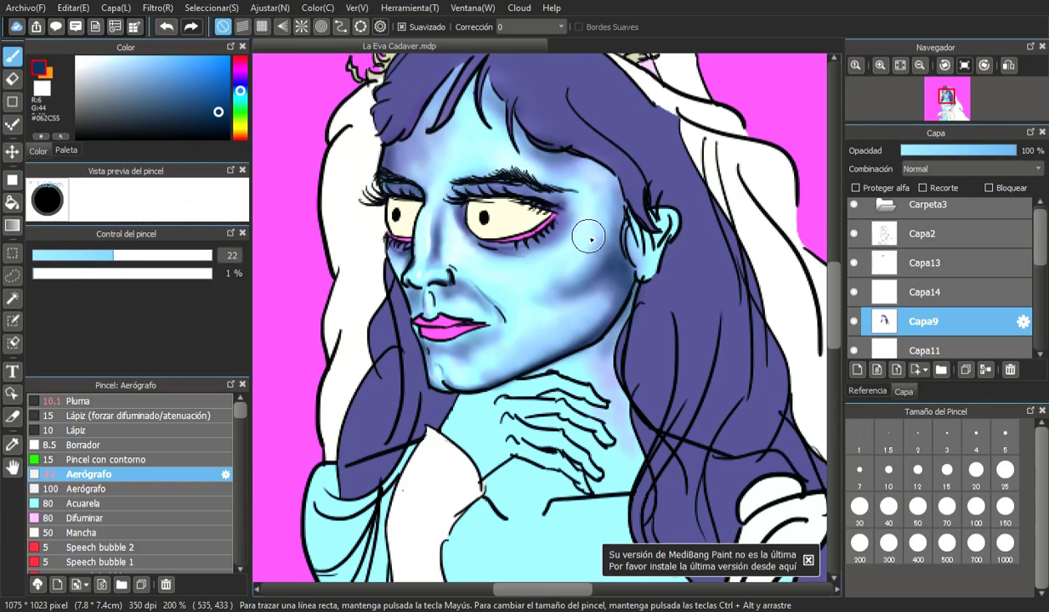
{"action": "left_click", "coordinate": [166, 26]}
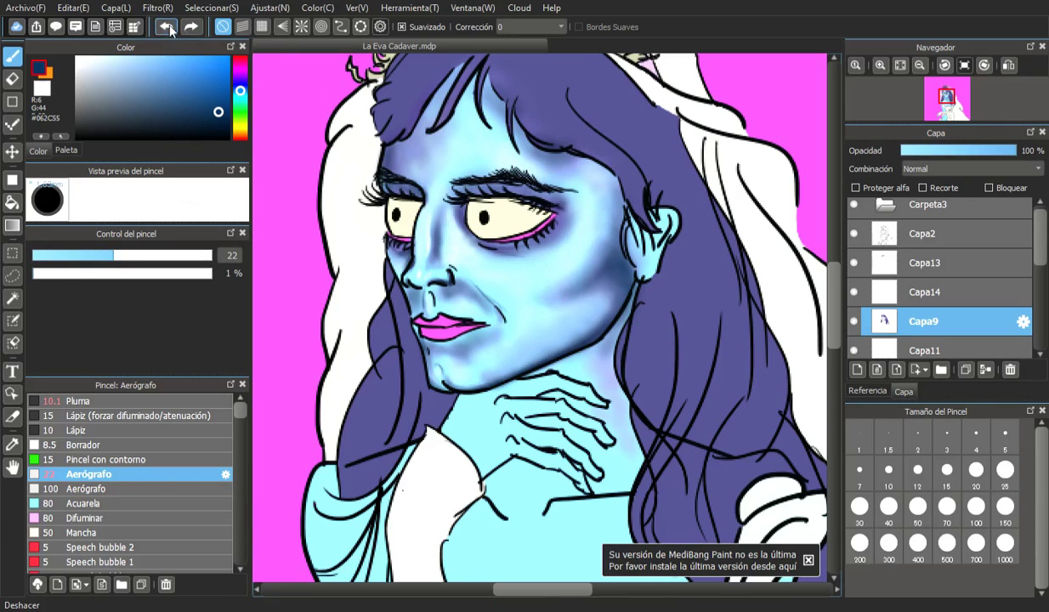
{"action": "left_click", "coordinate": [166, 26]}
{"action": "left_click", "coordinate": [195, 27]}
{"action": "left_click", "coordinate": [195, 26]}
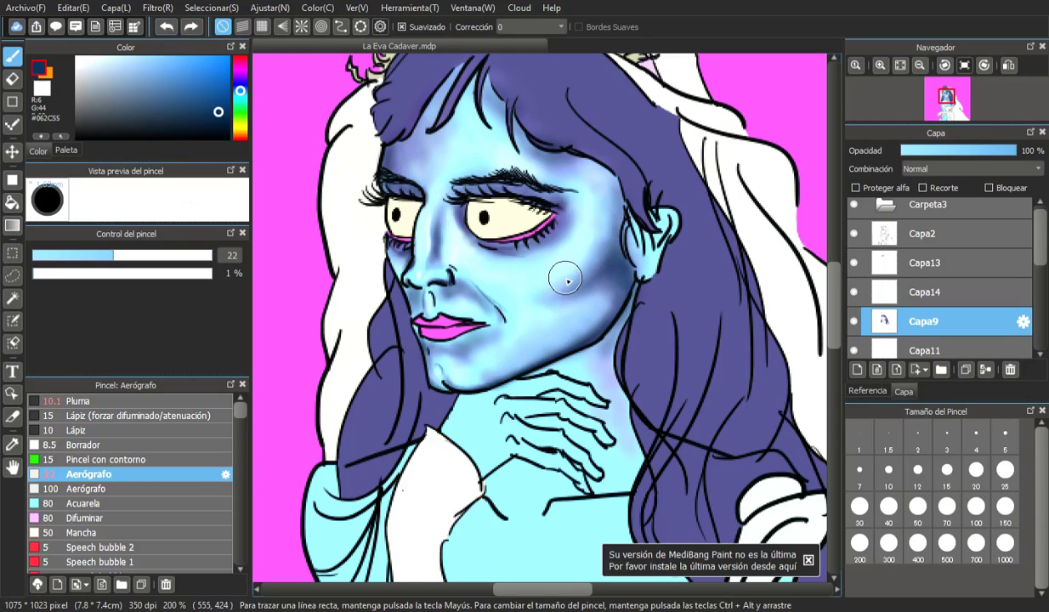
- Deepen the cheek hollow and the area in front of the ear with #062C55 at size 22, 1% opacity
{"action": "mouse_move", "coordinate": [626, 271]}
{"action": "left_mouse_down"}
{"action": "mouse_move", "coordinate": [592, 296]}
{"action": "mouse_move", "coordinate": [564, 300]}
{"action": "mouse_move", "coordinate": [622, 286]}
{"action": "mouse_move", "coordinate": [610, 302]}
{"action": "mouse_move", "coordinate": [562, 306]}
{"action": "mouse_move", "coordinate": [614, 322]}
{"action": "left_mouse_up"}
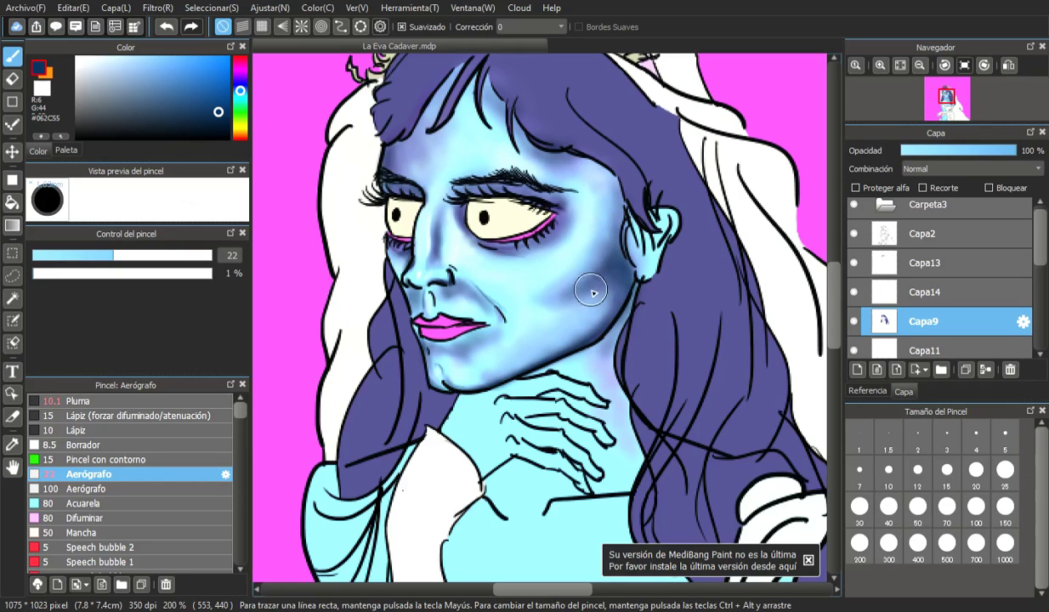
{"action": "mouse_move", "coordinate": [594, 225]}
{"action": "left_mouse_down"}
{"action": "mouse_move", "coordinate": [589, 253]}
{"action": "mouse_move", "coordinate": [552, 300]}
{"action": "mouse_move", "coordinate": [614, 238]}
{"action": "mouse_move", "coordinate": [568, 303]}
{"action": "mouse_move", "coordinate": [609, 299]}
{"action": "left_mouse_up"}
{"action": "mouse_move", "coordinate": [552, 279]}
{"action": "left_mouse_down"}
{"action": "mouse_move", "coordinate": [529, 297]}
{"action": "mouse_move", "coordinate": [565, 288]}
{"action": "left_mouse_up"}
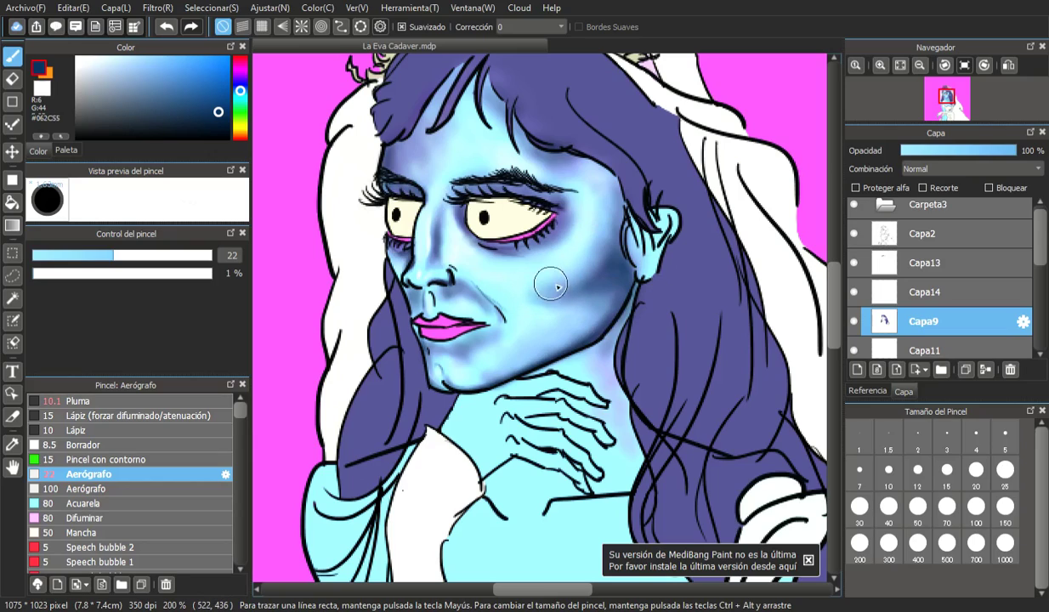
{"action": "mouse_move", "coordinate": [539, 282]}
{"action": "left_mouse_down"}
{"action": "mouse_move", "coordinate": [546, 297]}
{"action": "mouse_move", "coordinate": [600, 291]}
{"action": "mouse_move", "coordinate": [538, 302]}
{"action": "mouse_move", "coordinate": [545, 312]}
{"action": "left_mouse_up"}
{"action": "mouse_move", "coordinate": [600, 288]}
{"action": "left_mouse_down"}
{"action": "mouse_move", "coordinate": [611, 316]}
{"action": "mouse_move", "coordinate": [634, 283]}
{"action": "mouse_move", "coordinate": [598, 283]}
{"action": "mouse_move", "coordinate": [588, 265]}
{"action": "mouse_move", "coordinate": [571, 276]}
{"action": "mouse_move", "coordinate": [581, 264]}
{"action": "mouse_move", "coordinate": [595, 273]}
{"action": "mouse_move", "coordinate": [582, 252]}
{"action": "mouse_move", "coordinate": [600, 246]}
{"action": "mouse_move", "coordinate": [609, 267]}
{"action": "mouse_move", "coordinate": [601, 216]}
{"action": "mouse_move", "coordinate": [625, 228]}
{"action": "mouse_move", "coordinate": [607, 260]}
{"action": "mouse_move", "coordinate": [614, 225]}
{"action": "left_mouse_up"}
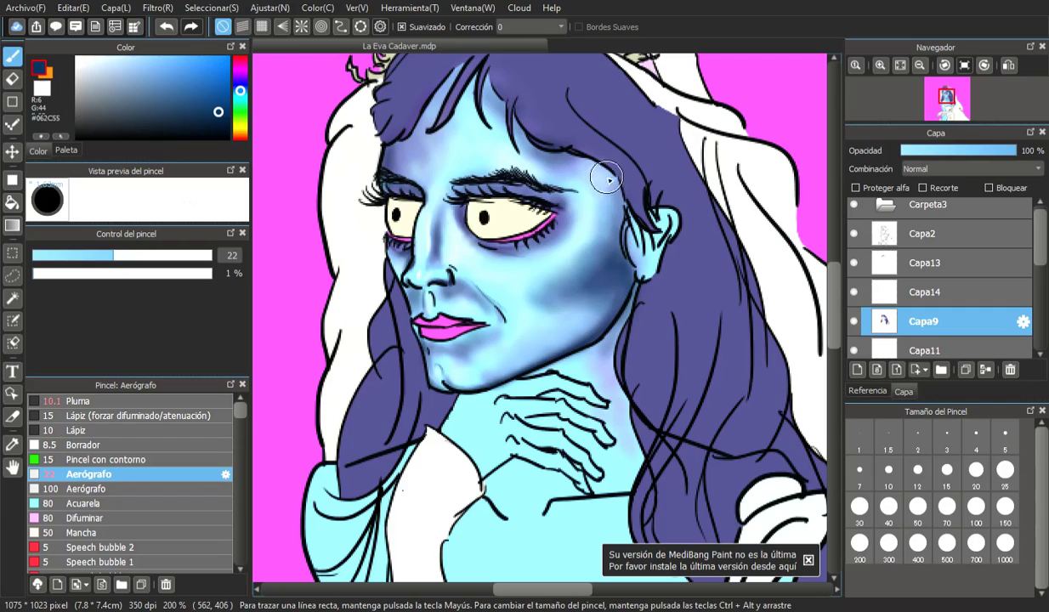
- Soften the cheek hollow's shadow with #B6D7FB at size 29, 1% opacity
{"action": "left_click", "coordinate": [116, 59]}
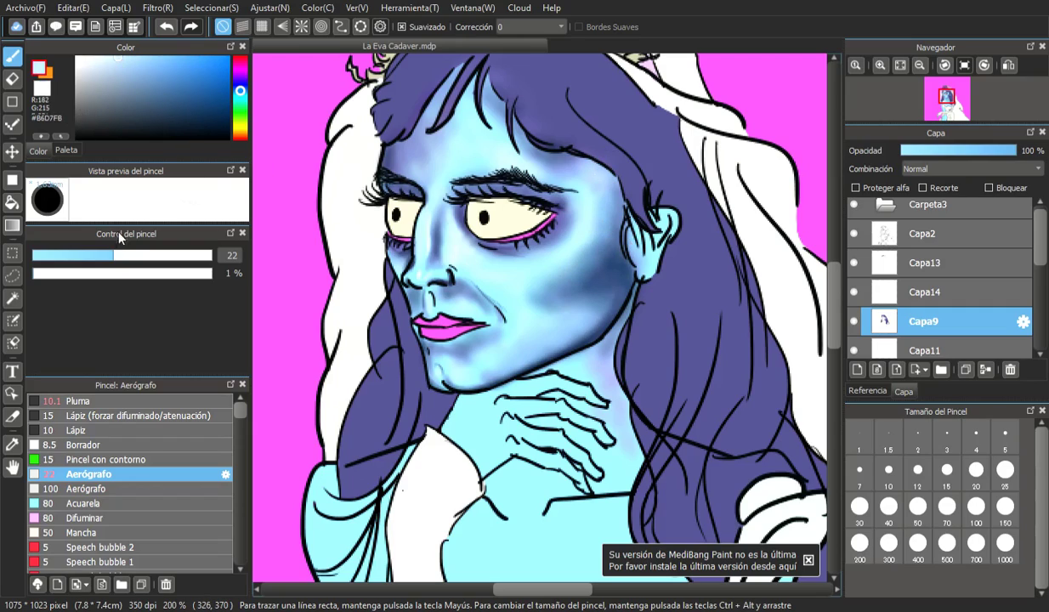
{"action": "left_click", "coordinate": [130, 256]}
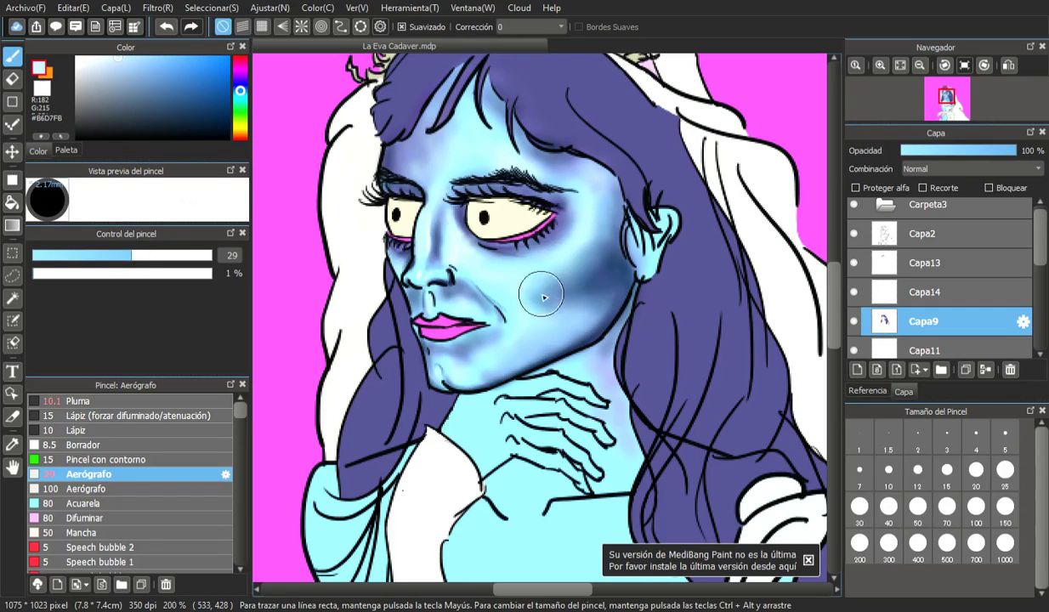
{"action": "mouse_move", "coordinate": [588, 288]}
{"action": "left_mouse_down"}
{"action": "mouse_move", "coordinate": [609, 265]}
{"action": "mouse_move", "coordinate": [599, 236]}
{"action": "mouse_move", "coordinate": [544, 299]}
{"action": "mouse_move", "coordinate": [572, 292]}
{"action": "mouse_move", "coordinate": [568, 269]}
{"action": "mouse_move", "coordinate": [607, 306]}
{"action": "mouse_move", "coordinate": [613, 292]}
{"action": "mouse_move", "coordinate": [592, 326]}
{"action": "mouse_move", "coordinate": [521, 300]}
{"action": "mouse_move", "coordinate": [576, 299]}
{"action": "mouse_move", "coordinate": [556, 284]}
{"action": "mouse_move", "coordinate": [569, 284]}
{"action": "mouse_move", "coordinate": [611, 223]}
{"action": "mouse_move", "coordinate": [570, 233]}
{"action": "left_mouse_up"}
{"action": "mouse_move", "coordinate": [543, 311]}
{"action": "left_mouse_down"}
{"action": "mouse_move", "coordinate": [531, 298]}
{"action": "mouse_move", "coordinate": [544, 276]}
{"action": "mouse_move", "coordinate": [538, 310]}
{"action": "left_mouse_up"}
{"action": "mouse_move", "coordinate": [567, 271]}
{"action": "left_mouse_down"}
{"action": "mouse_move", "coordinate": [592, 304]}
{"action": "mouse_move", "coordinate": [545, 326]}
{"action": "mouse_move", "coordinate": [541, 314]}
{"action": "mouse_move", "coordinate": [557, 306]}
{"action": "mouse_move", "coordinate": [543, 306]}
{"action": "mouse_move", "coordinate": [611, 284]}
{"action": "mouse_move", "coordinate": [589, 297]}
{"action": "mouse_move", "coordinate": [545, 289]}
{"action": "mouse_move", "coordinate": [575, 273]}
{"action": "mouse_move", "coordinate": [597, 230]}
{"action": "mouse_move", "coordinate": [586, 182]}
{"action": "mouse_move", "coordinate": [606, 202]}
{"action": "mouse_move", "coordinate": [611, 241]}
{"action": "mouse_move", "coordinate": [584, 261]}
{"action": "mouse_move", "coordinate": [613, 190]}
{"action": "mouse_move", "coordinate": [654, 298]}
{"action": "mouse_move", "coordinate": [591, 317]}
{"action": "mouse_move", "coordinate": [582, 310]}
{"action": "mouse_move", "coordinate": [610, 273]}
{"action": "mouse_move", "coordinate": [614, 283]}
{"action": "mouse_move", "coordinate": [570, 331]}
{"action": "mouse_move", "coordinate": [606, 303]}
{"action": "mouse_move", "coordinate": [594, 295]}
{"action": "mouse_move", "coordinate": [613, 280]}
{"action": "mouse_move", "coordinate": [597, 267]}
{"action": "mouse_move", "coordinate": [612, 266]}
{"action": "mouse_move", "coordinate": [621, 284]}
{"action": "mouse_move", "coordinate": [611, 301]}
{"action": "mouse_move", "coordinate": [506, 361]}
{"action": "mouse_move", "coordinate": [493, 356]}
{"action": "mouse_move", "coordinate": [503, 338]}
{"action": "mouse_move", "coordinate": [463, 358]}
{"action": "mouse_move", "coordinate": [473, 348]}
{"action": "mouse_move", "coordinate": [448, 349]}
{"action": "mouse_move", "coordinate": [475, 345]}
{"action": "mouse_move", "coordinate": [496, 256]}
{"action": "mouse_move", "coordinate": [440, 252]}
{"action": "mouse_move", "coordinate": [428, 228]}
{"action": "mouse_move", "coordinate": [450, 296]}
{"action": "mouse_move", "coordinate": [496, 306]}
{"action": "mouse_move", "coordinate": [432, 237]}
{"action": "mouse_move", "coordinate": [406, 172]}
{"action": "mouse_move", "coordinate": [430, 182]}
{"action": "mouse_move", "coordinate": [484, 283]}
{"action": "mouse_move", "coordinate": [384, 323]}
{"action": "left_mouse_up"}
- Shade the forehead's edge below the hairline with #0C2F57 at sizes 8.7 and 14.5, 1% opacity
{"action": "left_click_drag", "start_coordinate": [190, 103], "coordinate": [209, 113]}
{"action": "left_click", "coordinate": [52, 255]}
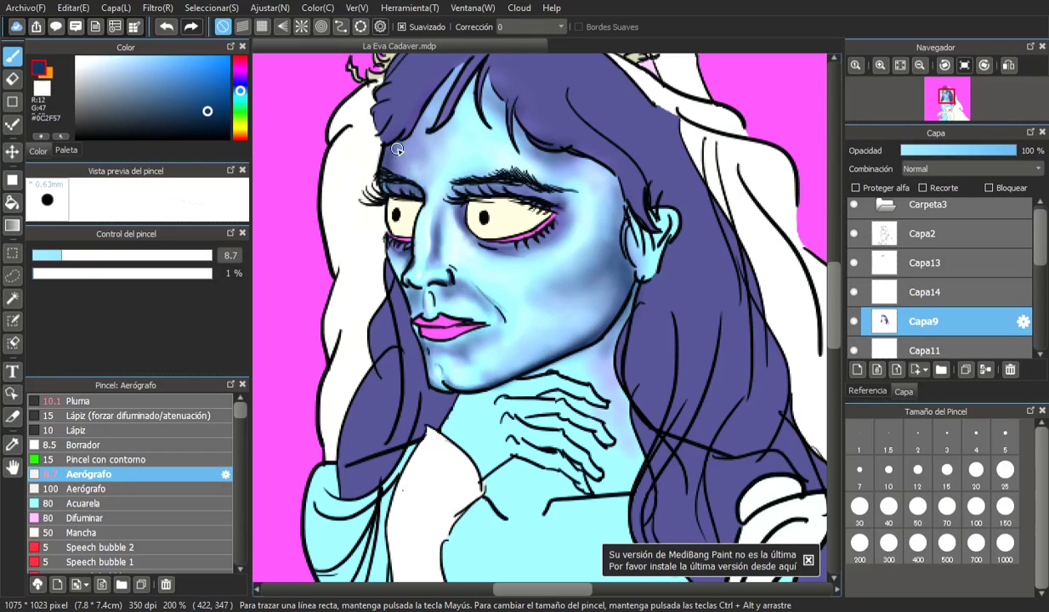
{"action": "left_click_drag", "start_coordinate": [73, 258], "coordinate": [94, 255]}
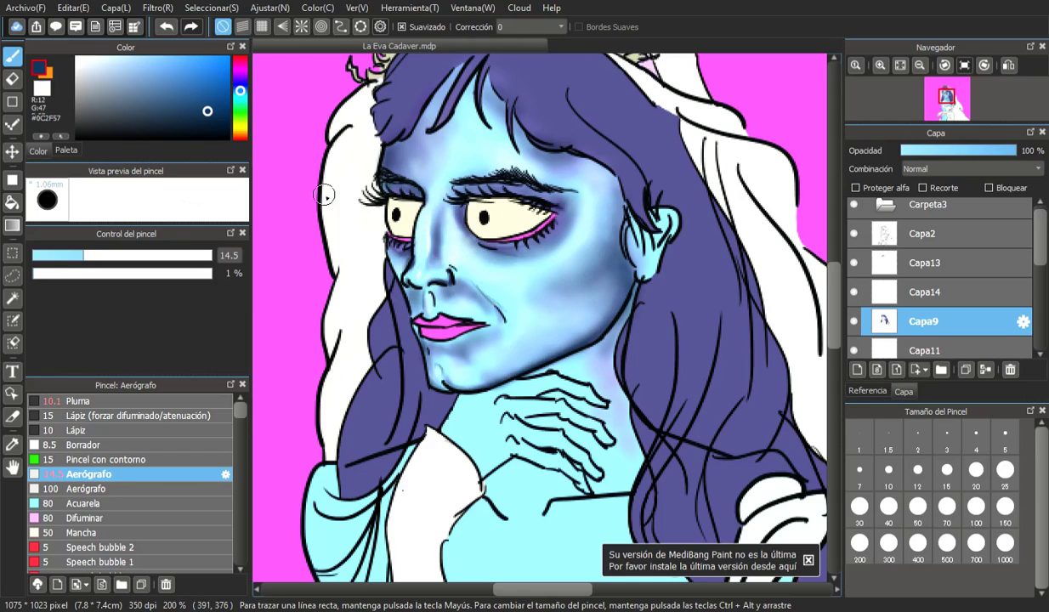
- Highlight the forehead with #E3EBF4 at size 6.8 and the cheek with #F9F9F9 at sizes 19 and 22, 1% opacity
{"action": "left_click", "coordinate": [86, 59]}
{"action": "left_click_drag", "start_coordinate": [75, 255], "coordinate": [54, 256]}
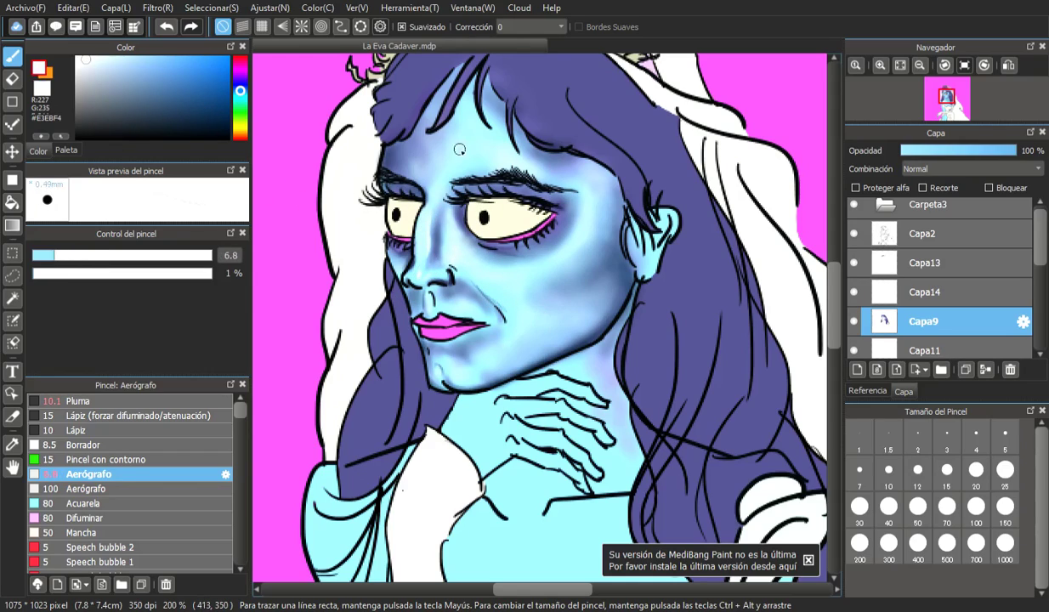
{"action": "left_click", "coordinate": [101, 259]}
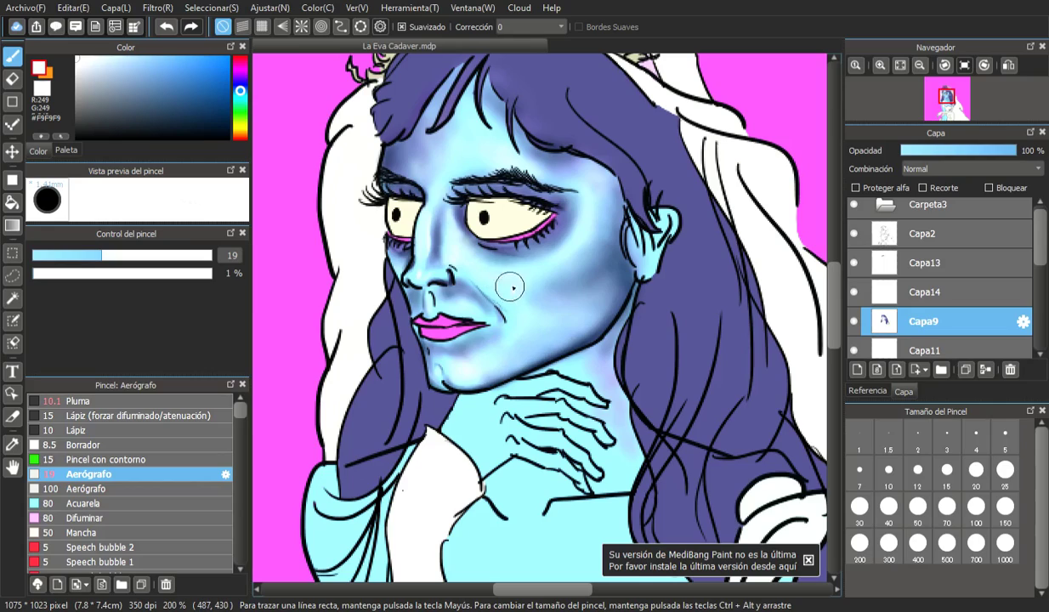
{"action": "left_click_drag", "start_coordinate": [82, 253], "coordinate": [119, 253]}
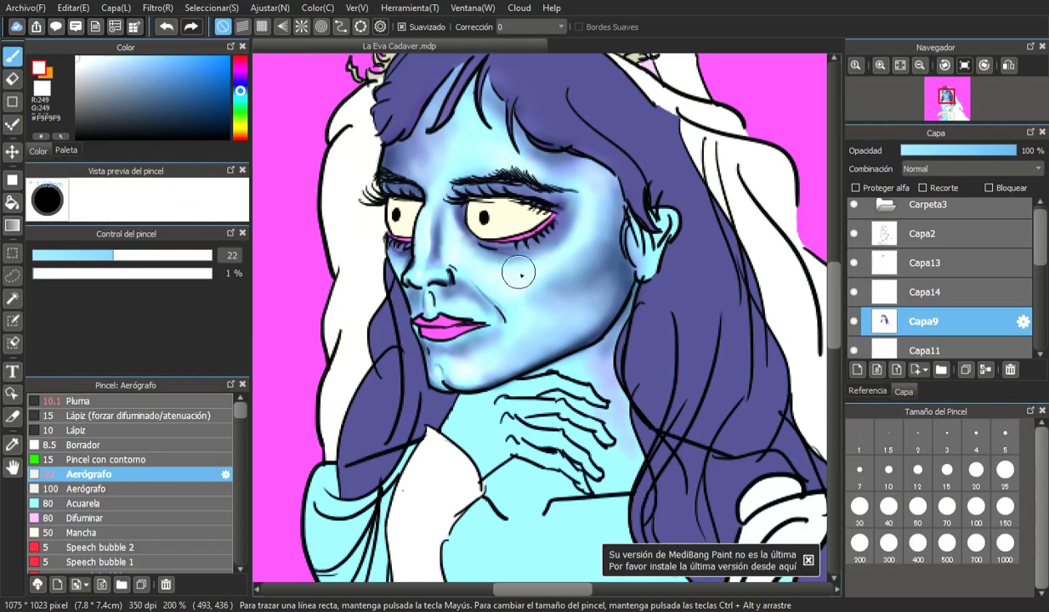
- Extend the #F9F9F9 highlight from the upper cheek across the temple towards the brow at size 22, 1% opacity
{"action": "mouse_move", "coordinate": [569, 235]}
{"action": "left_mouse_down"}
{"action": "mouse_move", "coordinate": [602, 183]}
{"action": "mouse_move", "coordinate": [550, 189]}
{"action": "mouse_move", "coordinate": [534, 169]}
{"action": "mouse_move", "coordinate": [484, 161]}
{"action": "left_mouse_up"}
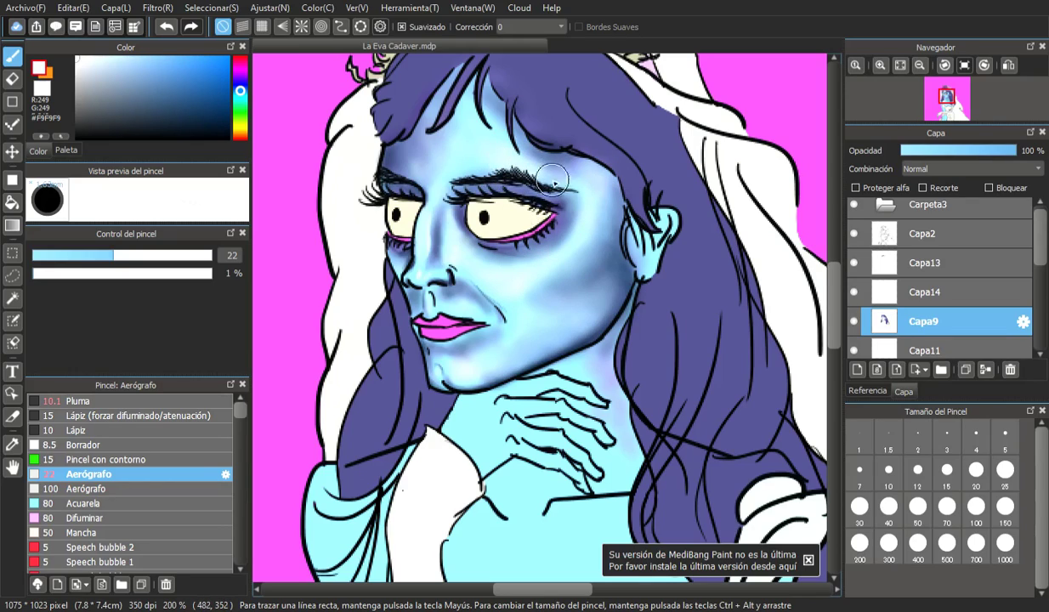
{"action": "scroll", "coordinate": [525, 257], "scroll_direction": "down", "scroll_amount": 4}
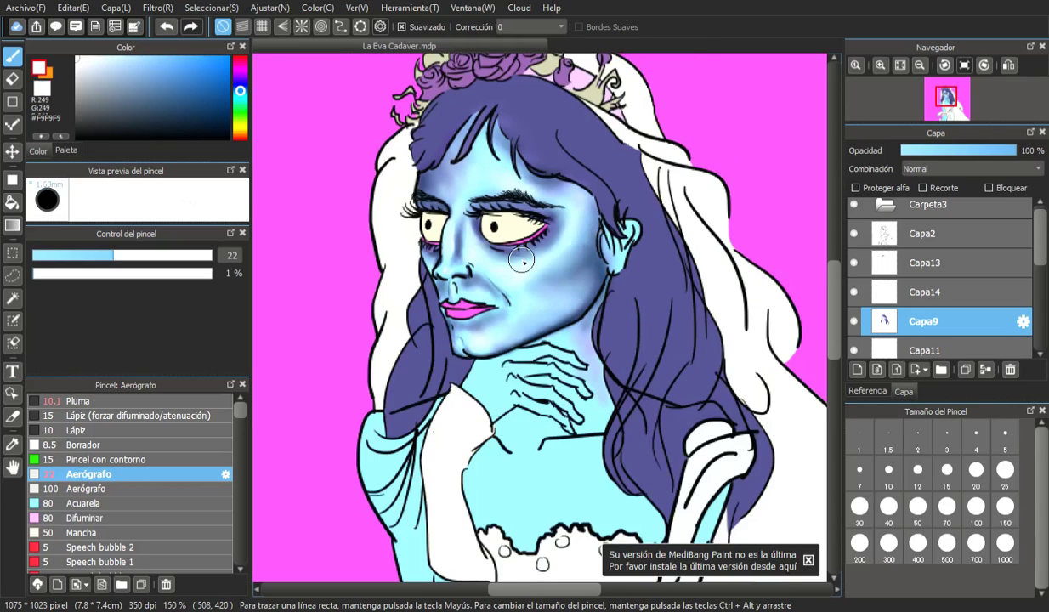
{"action": "scroll", "coordinate": [591, 283], "scroll_direction": "down", "scroll_amount": 1}
{"action": "scroll", "coordinate": [587, 283], "scroll_direction": "up", "scroll_amount": 1}
{"action": "scroll", "coordinate": [583, 281], "scroll_direction": "down", "scroll_amount": 1}
{"action": "scroll", "coordinate": [585, 267], "scroll_direction": "up", "scroll_amount": 6}
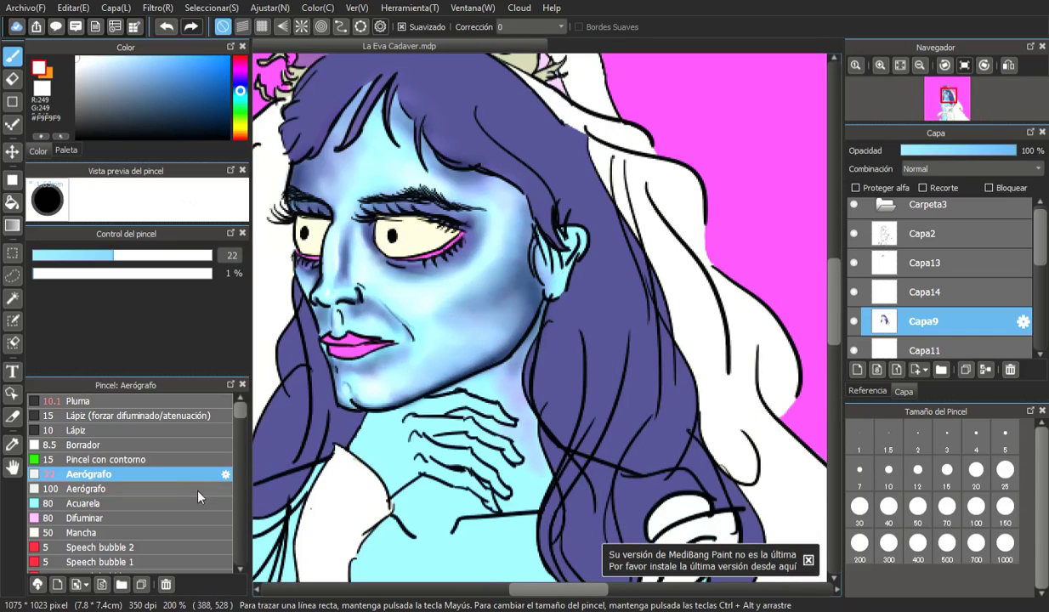
- Blur the shading across the face and cheek with the Difuminar brush at size 56, 100% opacity
{"action": "left_click", "coordinate": [187, 518]}
{"action": "left_click_drag", "start_coordinate": [181, 255], "coordinate": [171, 255]}
{"action": "mouse_move", "coordinate": [337, 211]}
{"action": "left_mouse_down"}
{"action": "mouse_move", "coordinate": [375, 135]}
{"action": "mouse_move", "coordinate": [476, 202]}
{"action": "mouse_move", "coordinate": [494, 244]}
{"action": "mouse_move", "coordinate": [434, 290]}
{"action": "mouse_move", "coordinate": [357, 299]}
{"action": "mouse_move", "coordinate": [305, 266]}
{"action": "mouse_move", "coordinate": [321, 242]}
{"action": "mouse_move", "coordinate": [349, 388]}
{"action": "mouse_move", "coordinate": [401, 340]}
{"action": "mouse_move", "coordinate": [452, 317]}
{"action": "mouse_move", "coordinate": [521, 291]}
{"action": "mouse_move", "coordinate": [544, 305]}
{"action": "mouse_move", "coordinate": [483, 343]}
{"action": "mouse_move", "coordinate": [508, 313]}
{"action": "mouse_move", "coordinate": [396, 326]}
{"action": "left_mouse_up"}
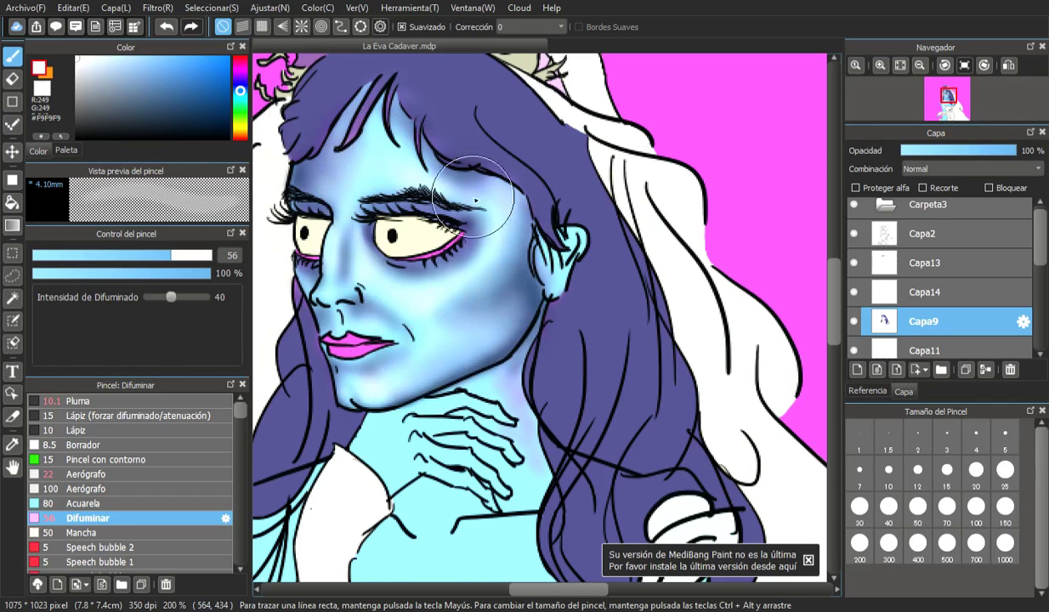
{"action": "left_click_drag", "start_coordinate": [467, 342], "coordinate": [537, 275]}
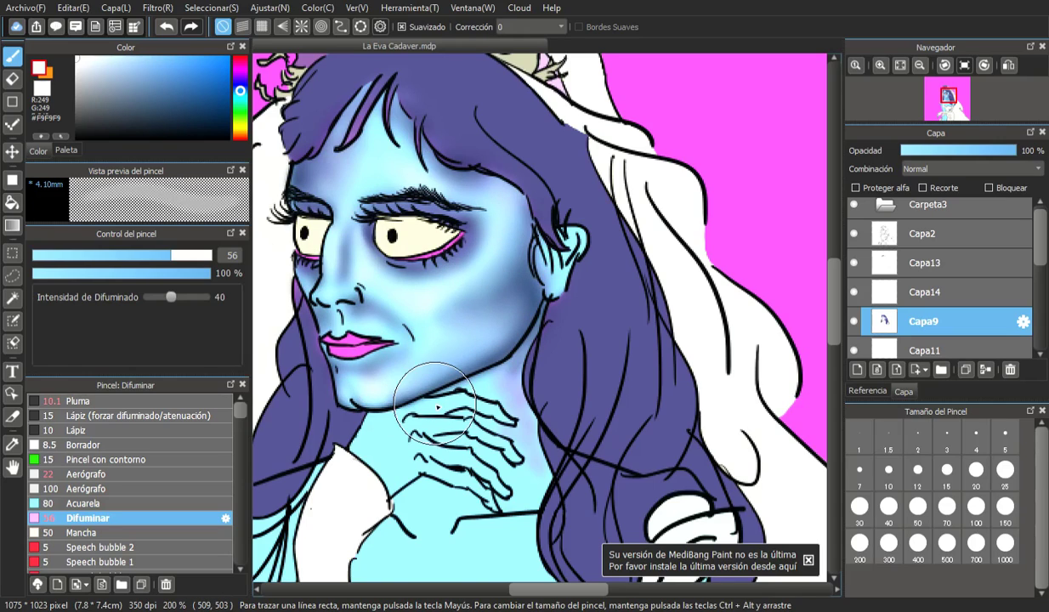
{"action": "scroll", "coordinate": [451, 378], "scroll_direction": "down", "scroll_amount": 4}
{"action": "left_click_drag", "start_coordinate": [834, 327], "coordinate": [833, 346]}
{"action": "scroll", "coordinate": [456, 335], "scroll_direction": "down", "scroll_amount": 1}
{"action": "scroll", "coordinate": [445, 311], "scroll_direction": "up", "scroll_amount": 1}
{"action": "scroll", "coordinate": [445, 311], "scroll_direction": "down", "scroll_amount": 1}
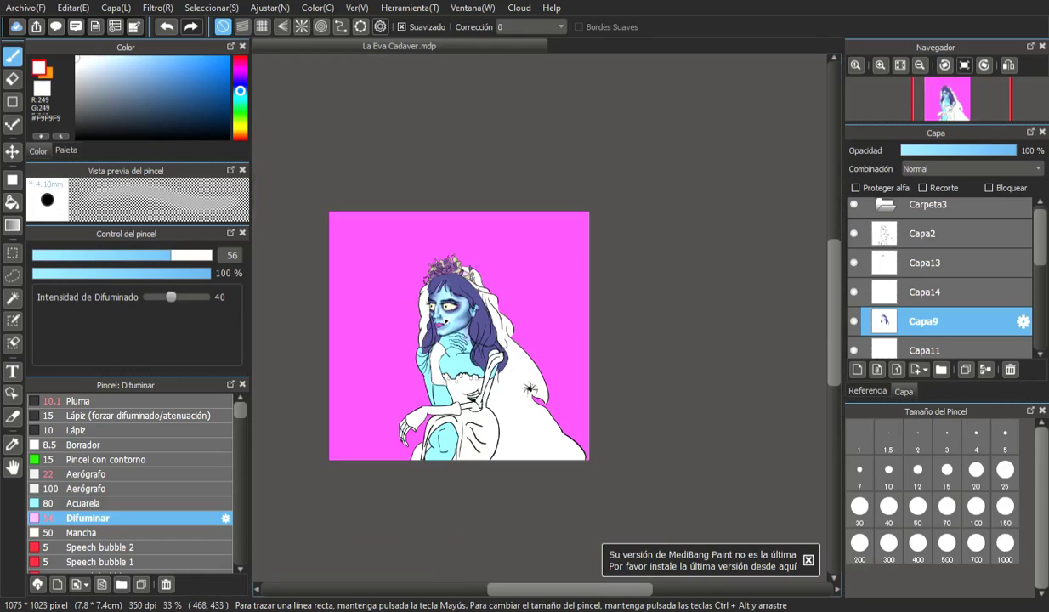
{"action": "scroll", "coordinate": [443, 315], "scroll_direction": "up", "scroll_amount": 4}
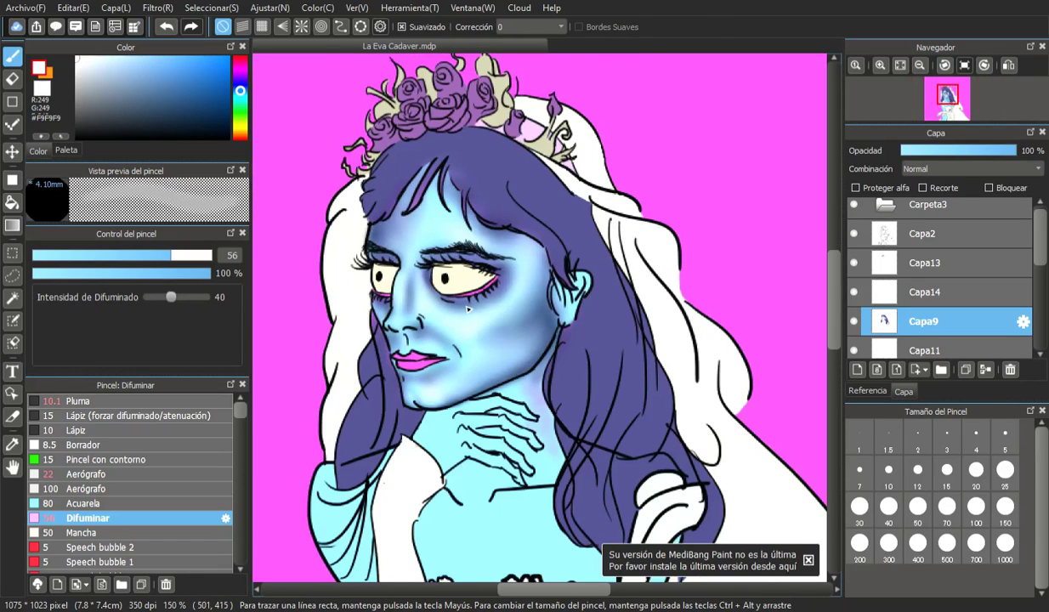
- Try shading the side of the nose with #061D36 using the Aerógrafo at size 5.3, 4% opacity, and undo the stroke
{"action": "scroll", "coordinate": [434, 306], "scroll_direction": "up", "scroll_amount": 2}
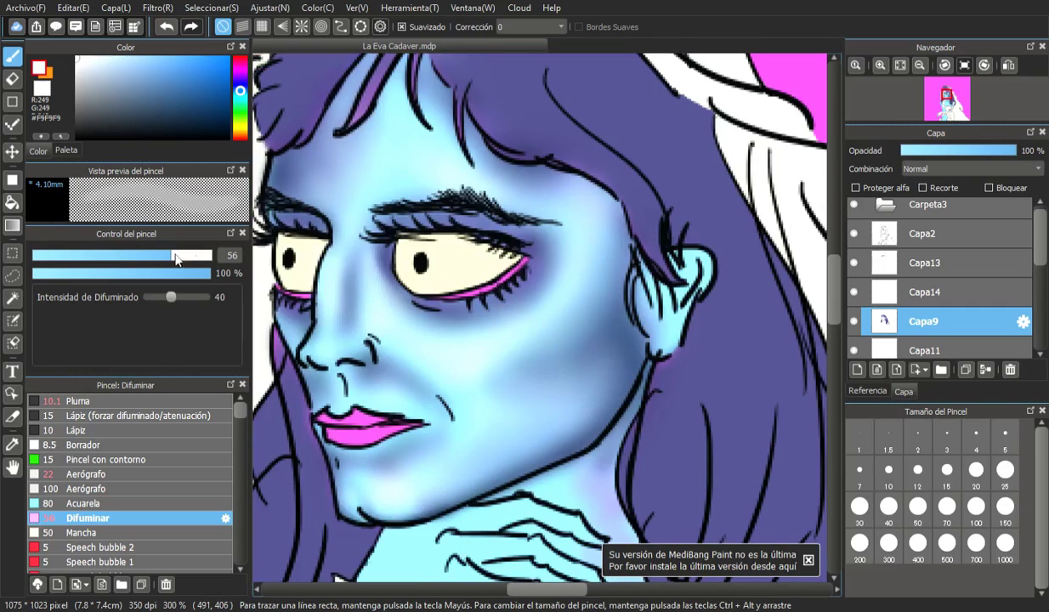
{"action": "left_click", "coordinate": [129, 96]}
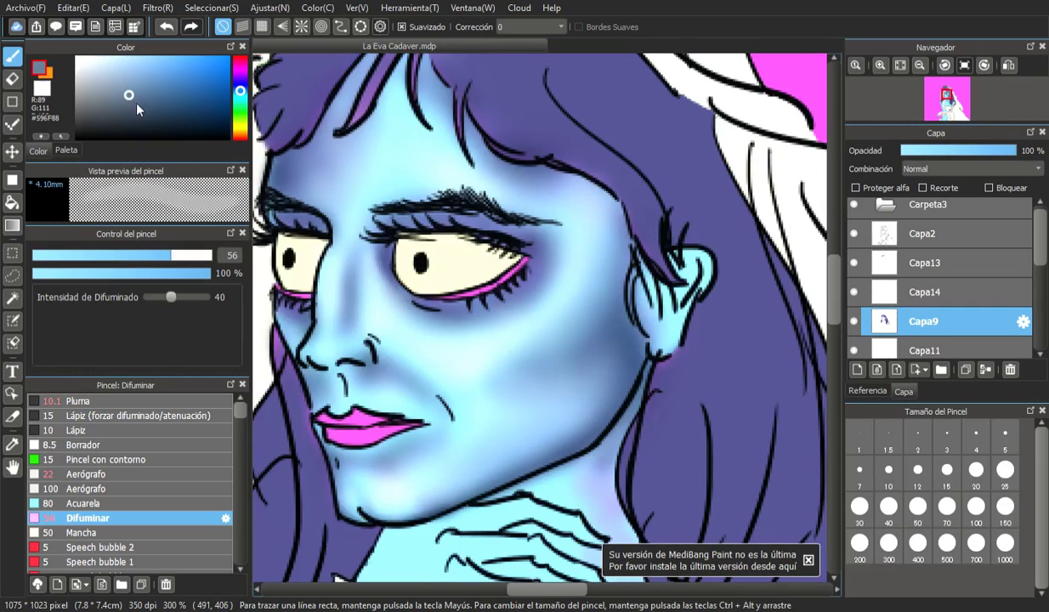
{"action": "left_click", "coordinate": [87, 255]}
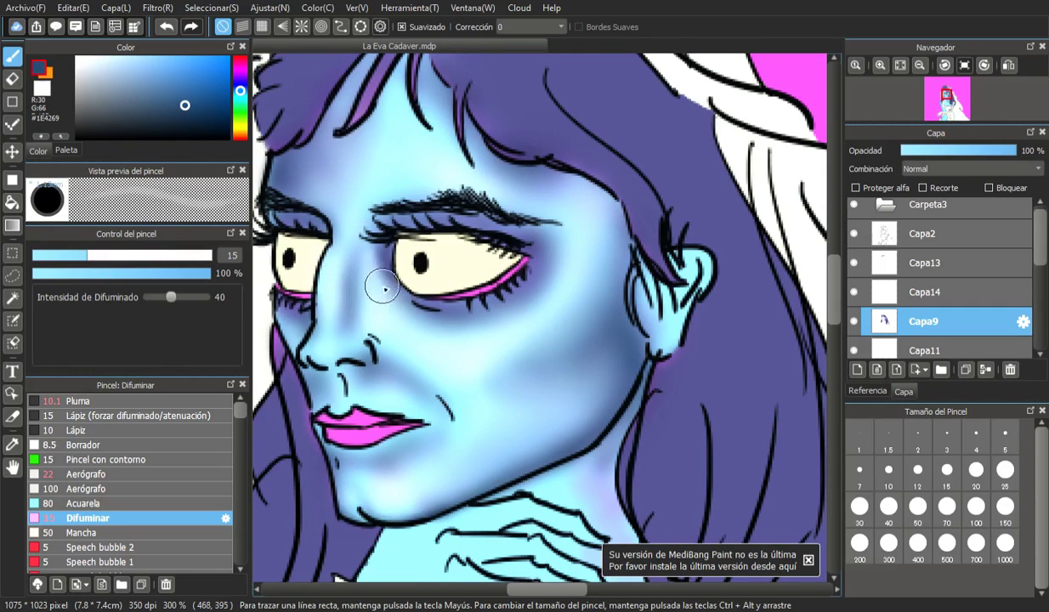
{"action": "left_click_drag", "start_coordinate": [189, 114], "coordinate": [213, 123]}
{"action": "left_click", "coordinate": [63, 255]}
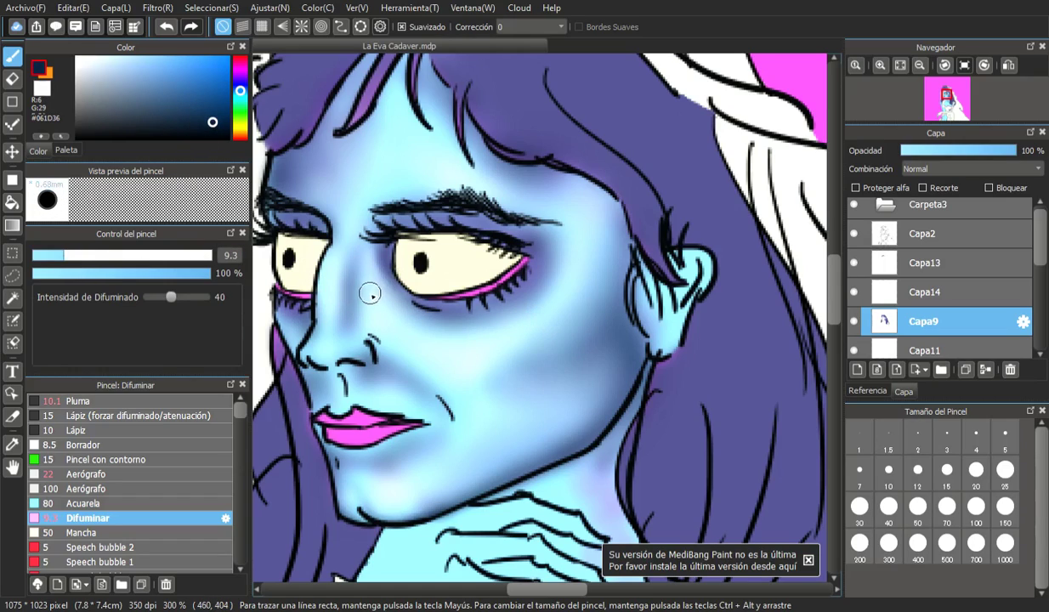
{"action": "left_click", "coordinate": [132, 490]}
{"action": "left_click_drag", "start_coordinate": [122, 255], "coordinate": [48, 256]}
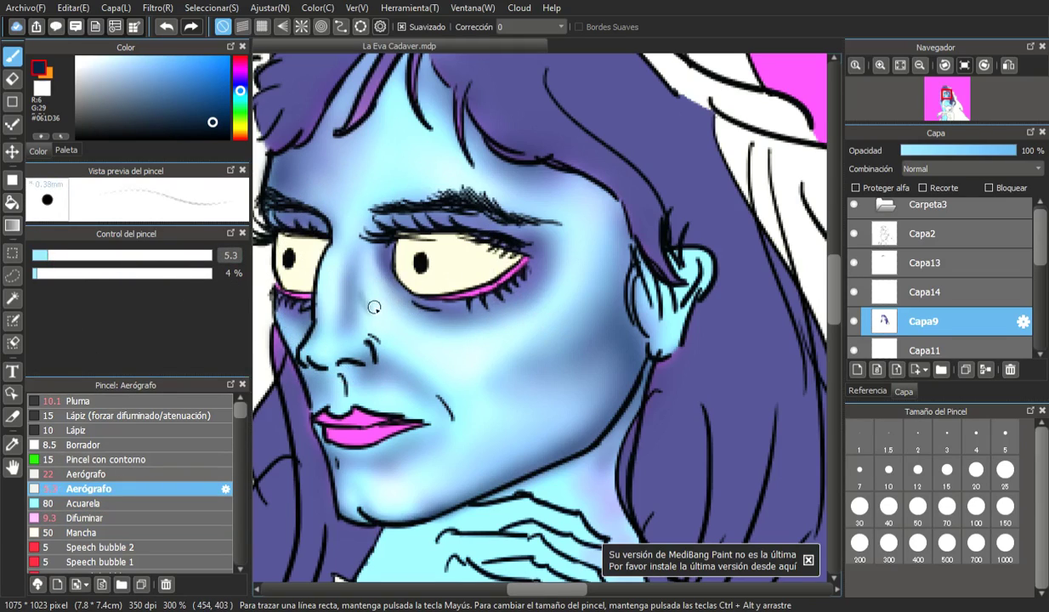
{"action": "left_click", "coordinate": [168, 32]}
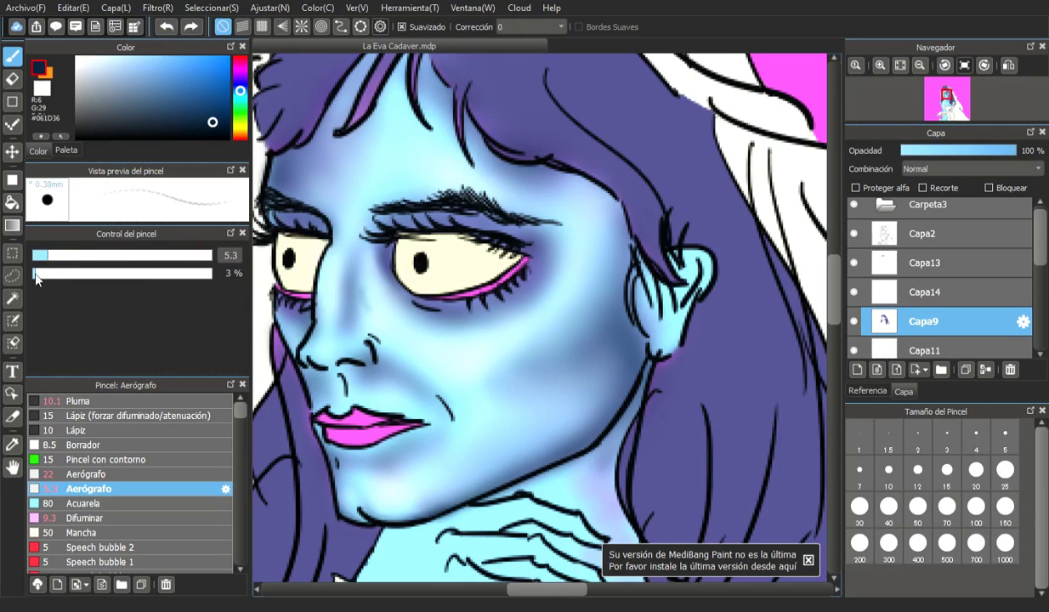
- Shade the side of the nose bridge with #061D36 at size 10.3, 2% opacity, undoing the unwanted strokes
{"action": "left_click_drag", "start_coordinate": [58, 254], "coordinate": [66, 255]}
{"action": "left_click_drag", "start_coordinate": [347, 285], "coordinate": [353, 302]}
{"action": "left_click", "coordinate": [168, 28]}
{"action": "left_click", "coordinate": [168, 28]}
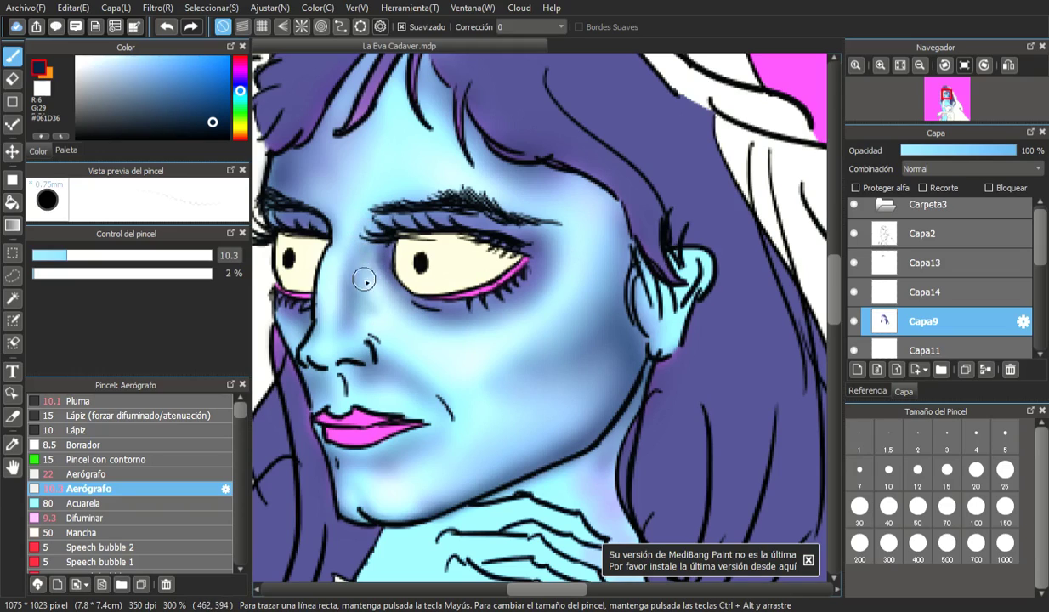
- Shade around the near eye's inner corner with #0C0636 and #4639A0 at size 10.3, 2% opacity
{"action": "scroll", "coordinate": [464, 178], "scroll_direction": "down", "scroll_amount": 2}
{"action": "scroll", "coordinate": [464, 202], "scroll_direction": "up", "scroll_amount": 3}
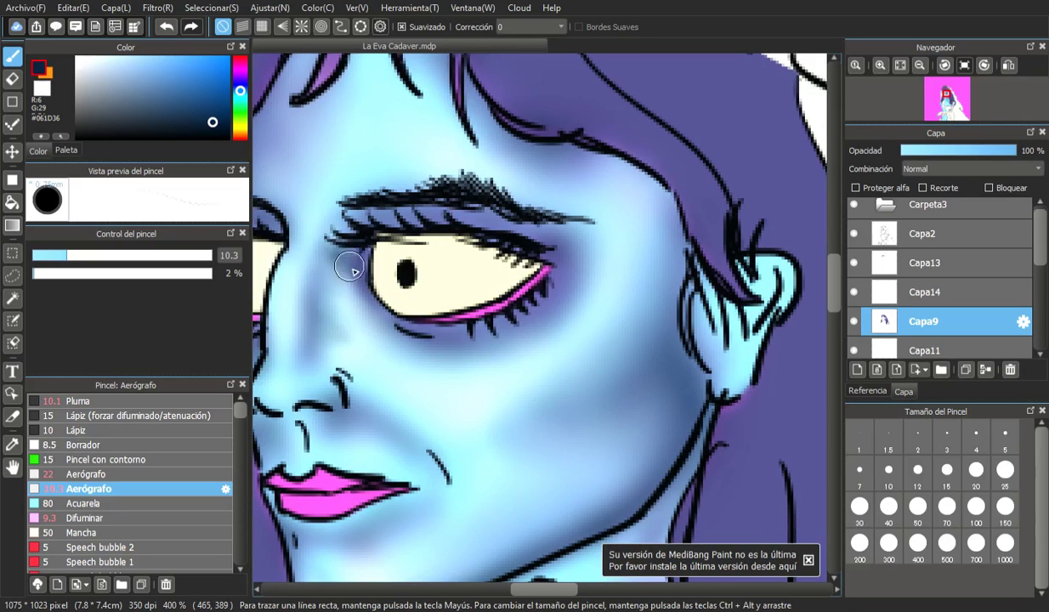
{"action": "left_click_drag", "start_coordinate": [240, 102], "coordinate": [242, 84]}
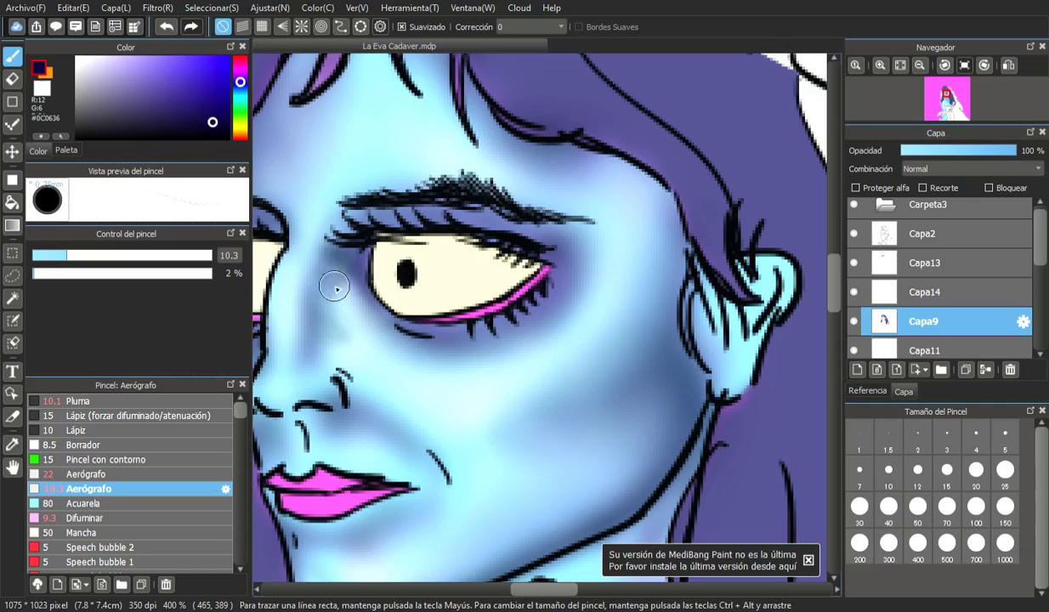
{"action": "left_click", "coordinate": [174, 87]}
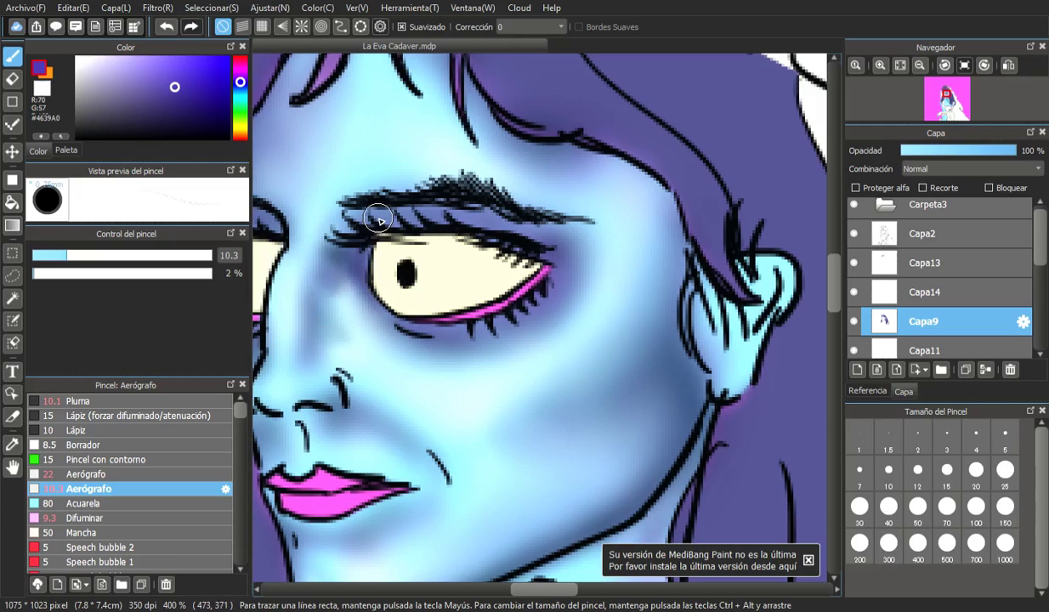
{"action": "scroll", "coordinate": [332, 280], "scroll_direction": "down", "scroll_amount": 2}
{"action": "scroll", "coordinate": [342, 253], "scroll_direction": "up", "scroll_amount": 2}
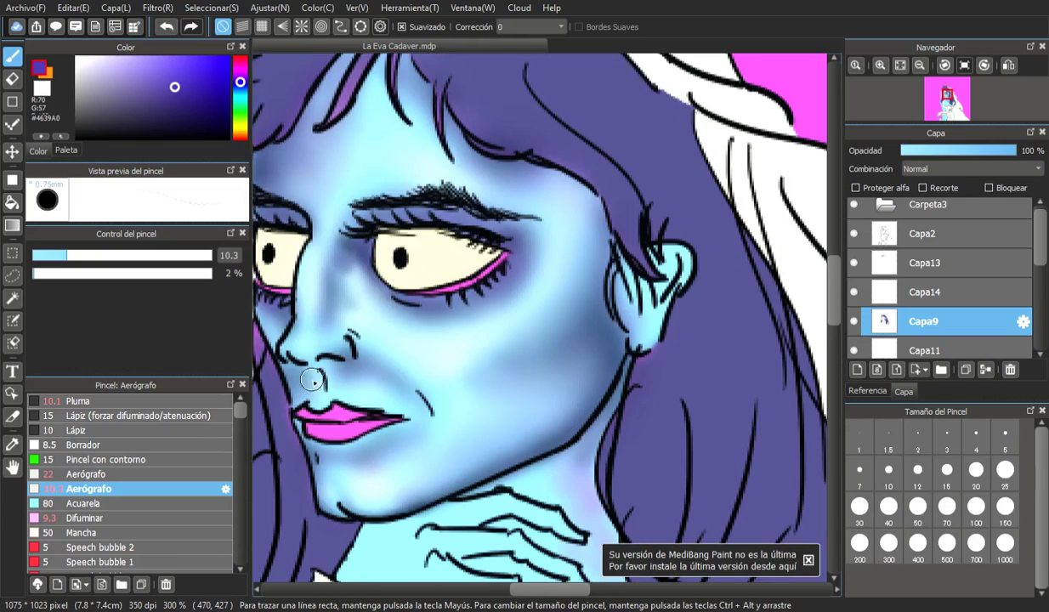
- Blur the shading between the nose bridge and the near eye with Difuminar at size 13.2, 100% opacity
{"action": "left_click", "coordinate": [201, 520]}
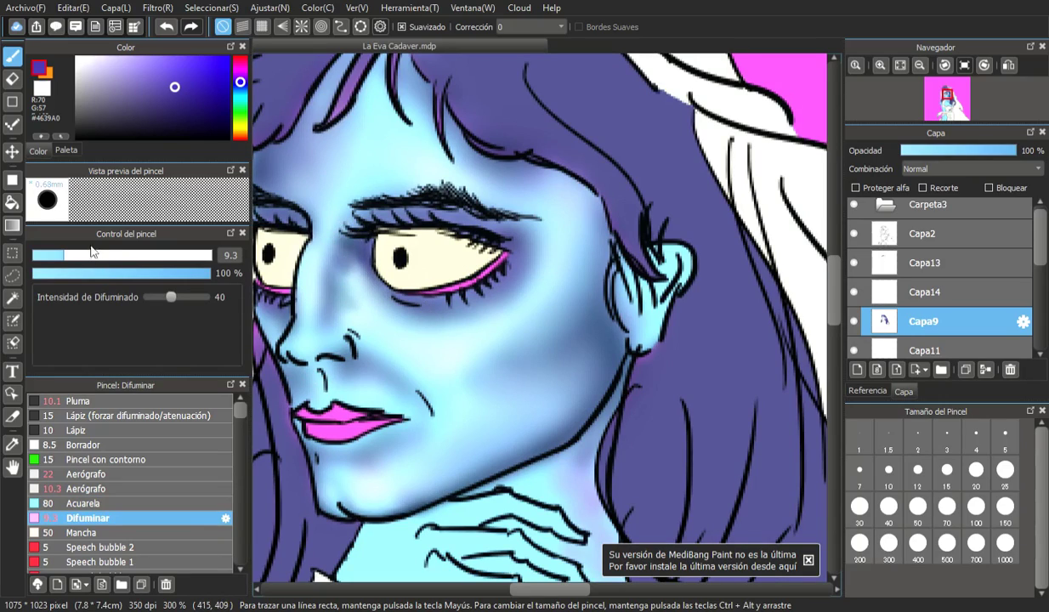
{"action": "left_click_drag", "start_coordinate": [93, 252], "coordinate": [103, 255]}
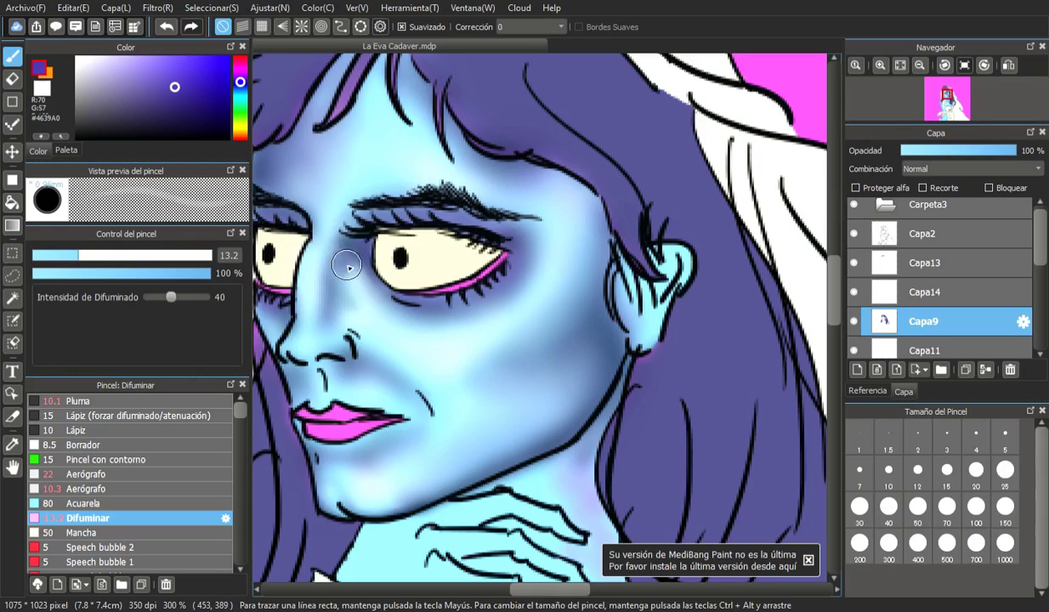
{"action": "left_click", "coordinate": [79, 61]}
{"action": "mouse_move", "coordinate": [343, 269]}
{"action": "left_mouse_down"}
{"action": "mouse_move", "coordinate": [338, 234]}
{"action": "mouse_move", "coordinate": [350, 271]}
{"action": "mouse_move", "coordinate": [352, 256]}
{"action": "mouse_move", "coordinate": [340, 207]}
{"action": "mouse_move", "coordinate": [340, 215]}
{"action": "left_mouse_up"}
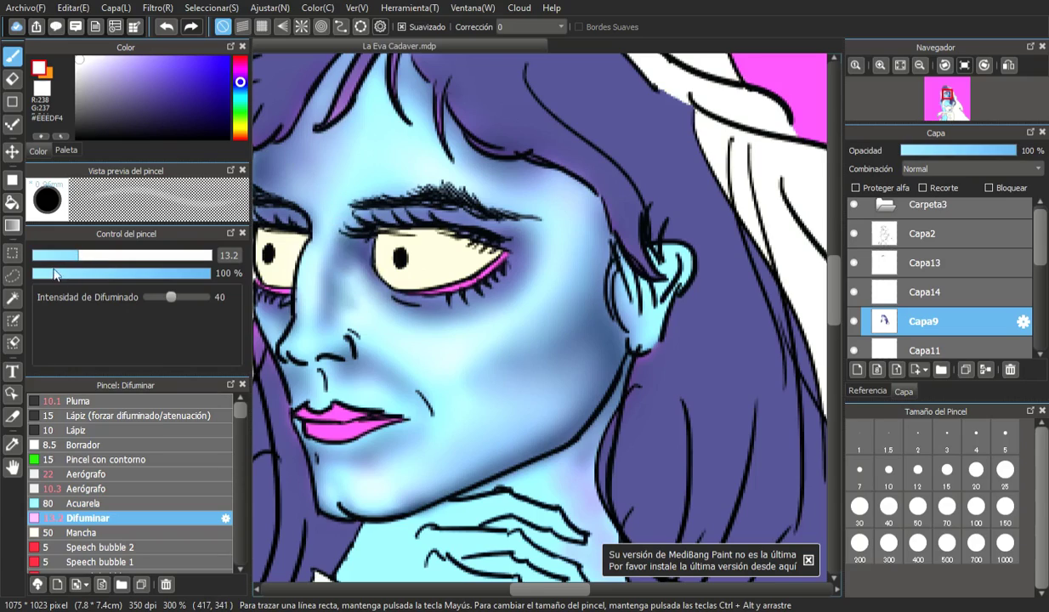
- Lighten the near eye's inner corner with the Aerógrafo using #EEEDF4 at size 5.3 and #C8C0F7 at size 8.7, 1% opacity
{"action": "left_click", "coordinate": [178, 472]}
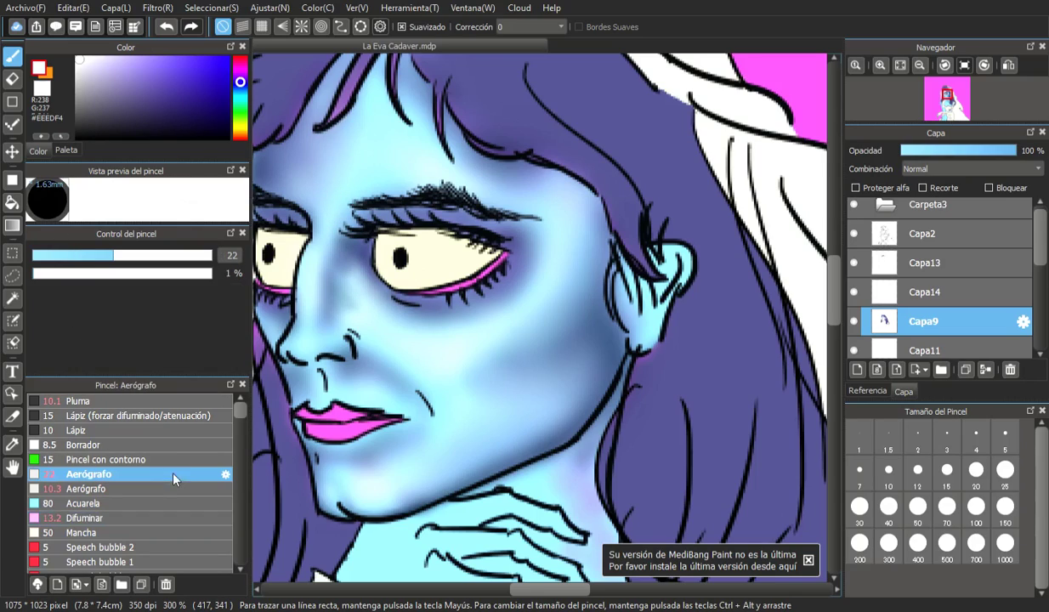
{"action": "left_click", "coordinate": [57, 257]}
{"action": "left_click_drag", "start_coordinate": [57, 257], "coordinate": [46, 256]}
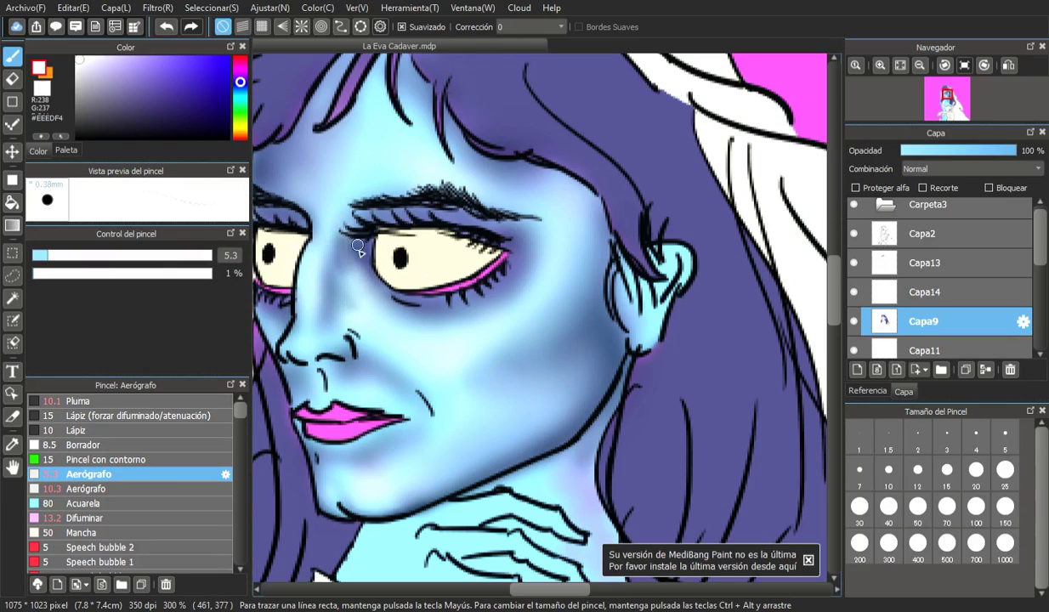
{"action": "left_click_drag", "start_coordinate": [71, 61], "coordinate": [109, 60]}
{"action": "left_click_drag", "start_coordinate": [48, 255], "coordinate": [61, 256]}
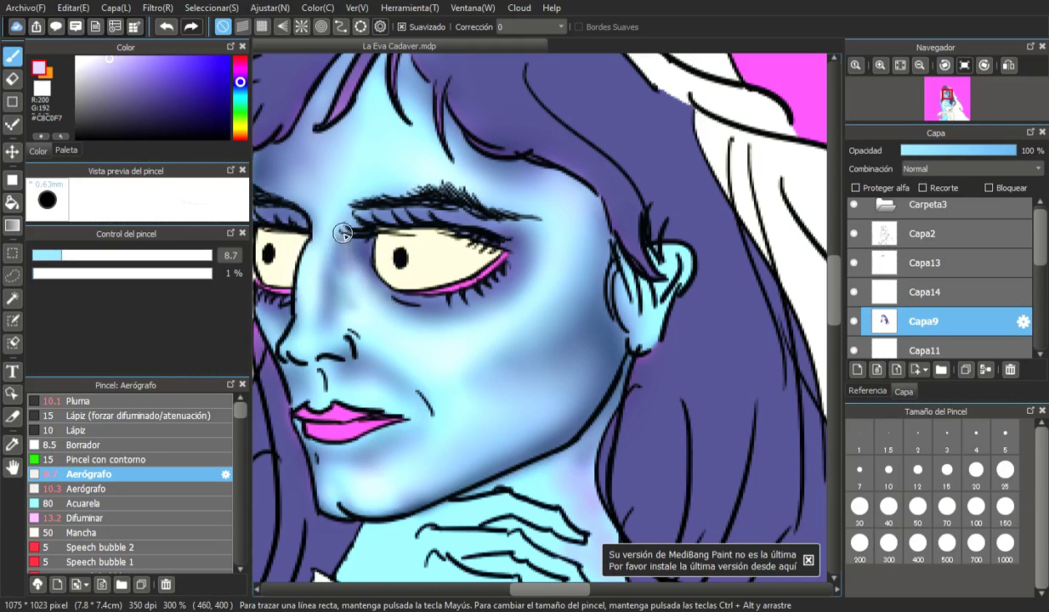
- Touch up the inner eye corner and nose bridge with #1EB8FF and #D6F0FF at size 8.7, 1% opacity
{"action": "mouse_move", "coordinate": [144, 76]}
{"action": "left_mouse_down"}
{"action": "mouse_move", "coordinate": [154, 66]}
{"action": "mouse_move", "coordinate": [178, 105]}
{"action": "left_mouse_up"}
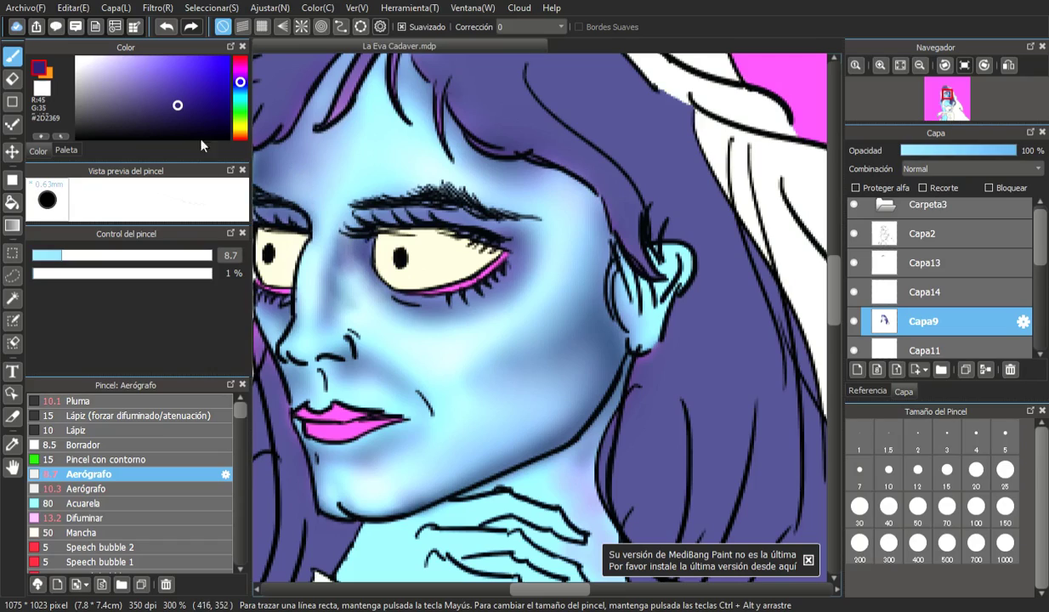
{"action": "left_click", "coordinate": [241, 96]}
{"action": "left_click_drag", "start_coordinate": [177, 57], "coordinate": [212, 57]}
{"action": "left_click_drag", "start_coordinate": [240, 97], "coordinate": [240, 93]}
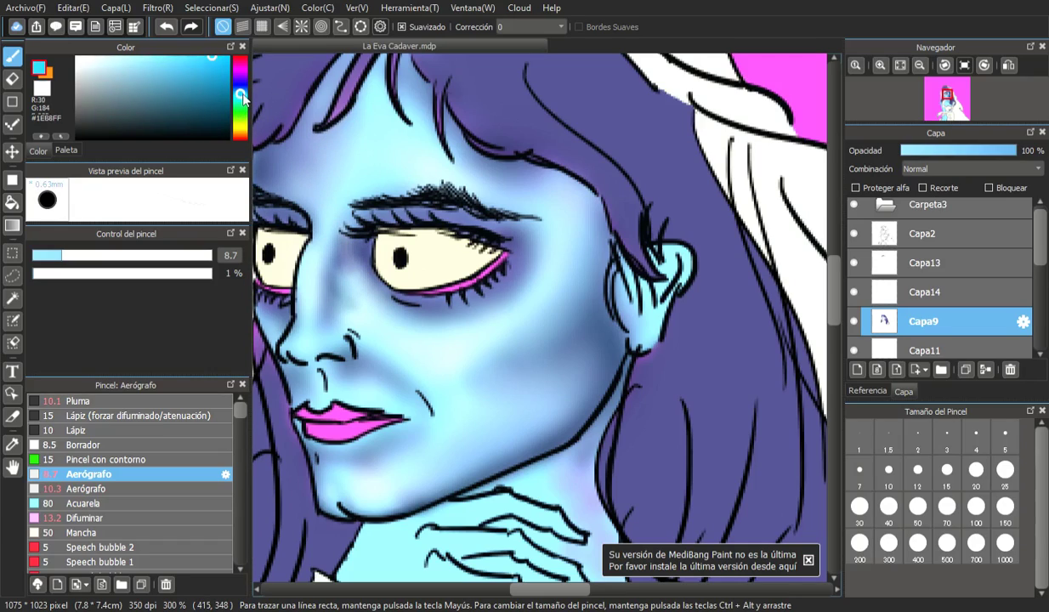
{"action": "left_click", "coordinate": [353, 261]}
{"action": "left_click", "coordinate": [116, 58]}
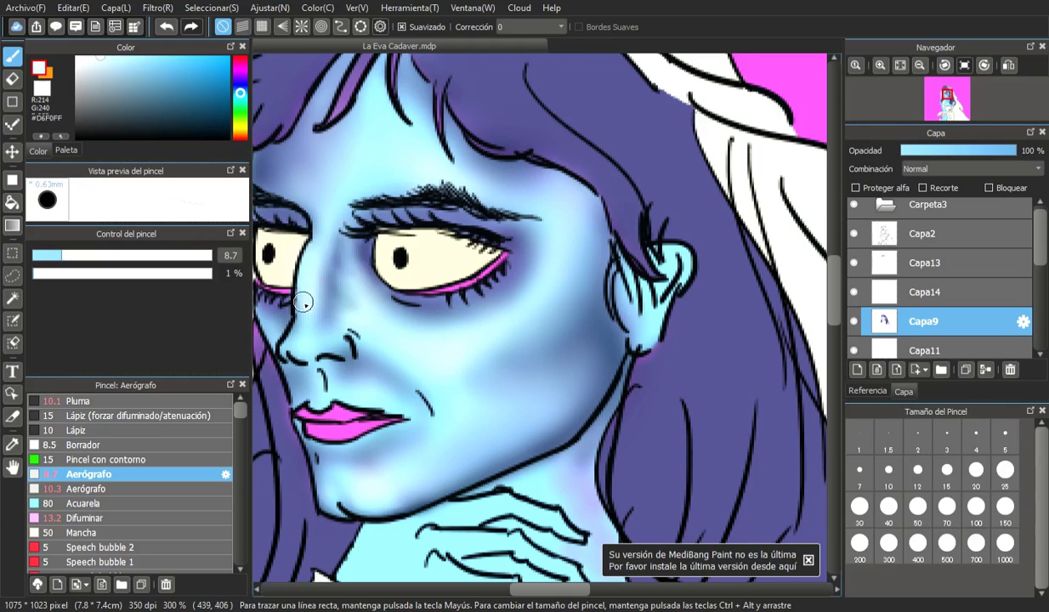
- Soften the area from the side of the nose up to the inner eye corner with Difuminar at size 22, 100% opacity
{"action": "left_click", "coordinate": [170, 489]}
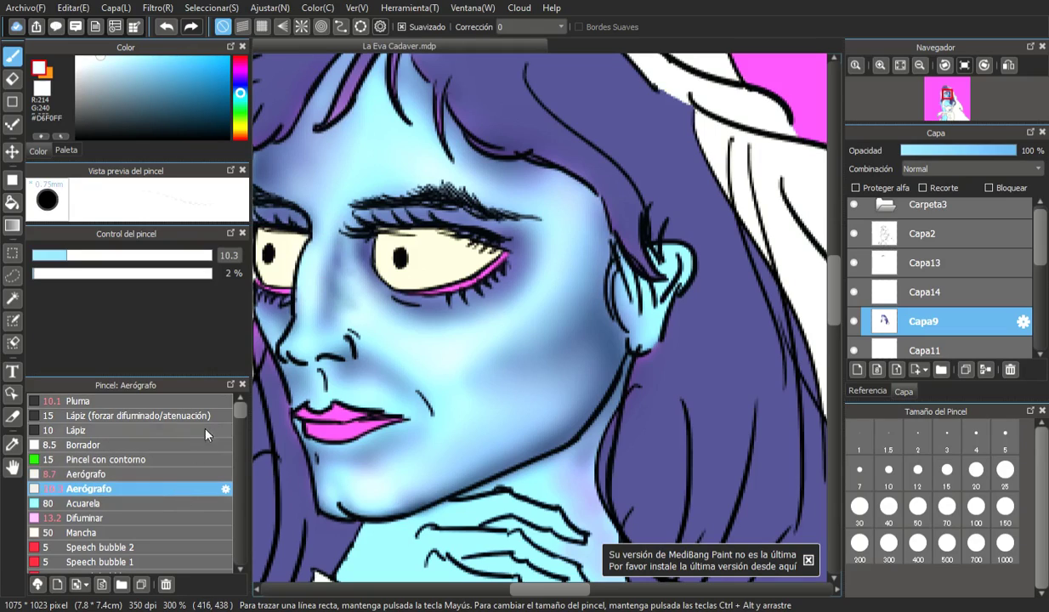
{"action": "left_click", "coordinate": [157, 518]}
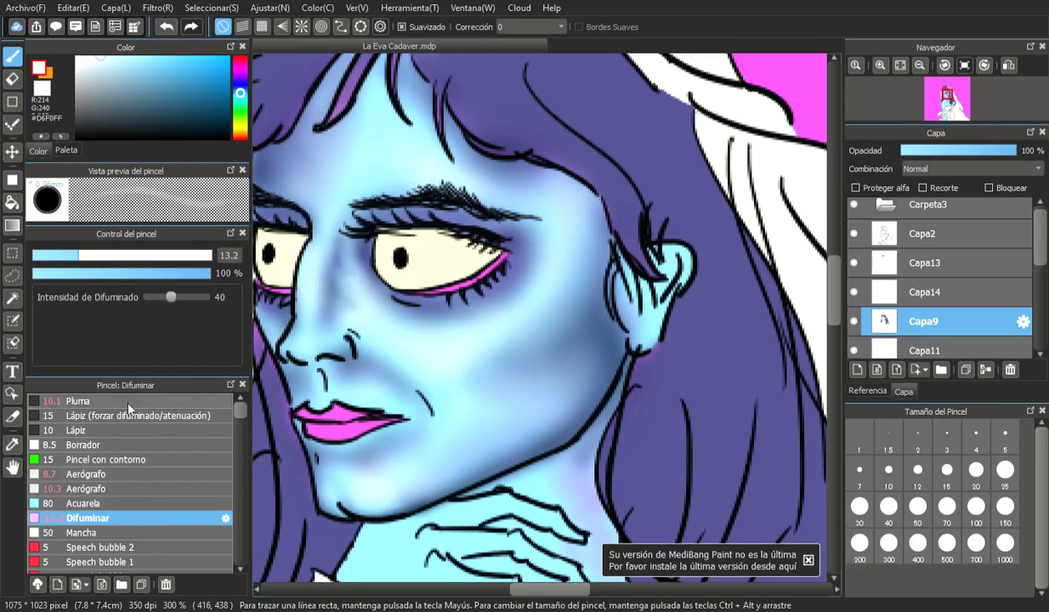
{"action": "left_click", "coordinate": [112, 255]}
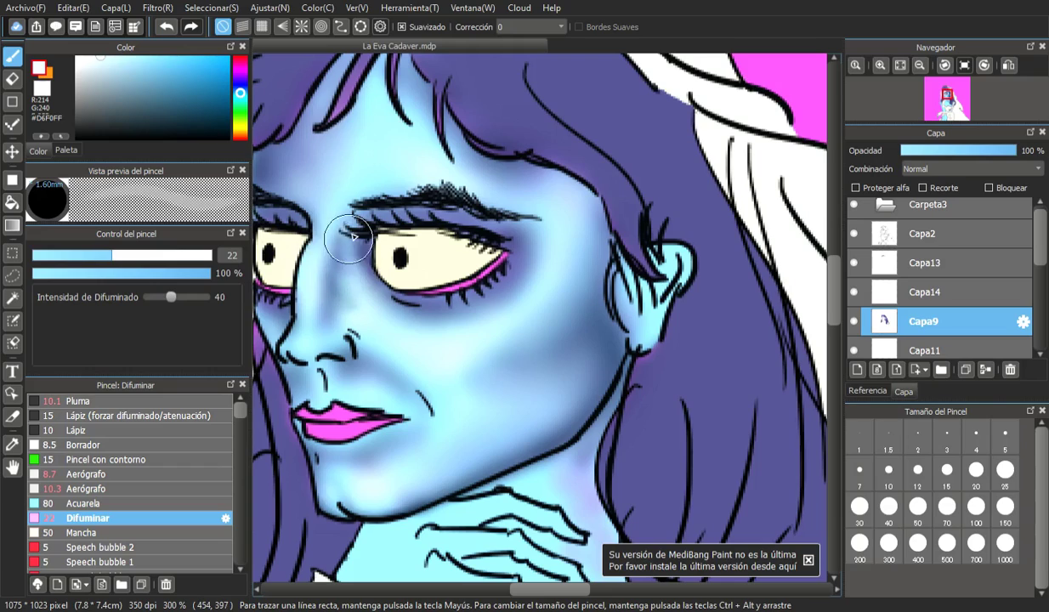
{"action": "mouse_move", "coordinate": [353, 306]}
{"action": "left_mouse_down"}
{"action": "mouse_move", "coordinate": [370, 261]}
{"action": "mouse_move", "coordinate": [365, 228]}
{"action": "mouse_move", "coordinate": [365, 265]}
{"action": "mouse_move", "coordinate": [379, 257]}
{"action": "mouse_move", "coordinate": [365, 282]}
{"action": "mouse_move", "coordinate": [346, 247]}
{"action": "mouse_move", "coordinate": [343, 261]}
{"action": "mouse_move", "coordinate": [354, 222]}
{"action": "mouse_move", "coordinate": [358, 243]}
{"action": "left_mouse_up"}
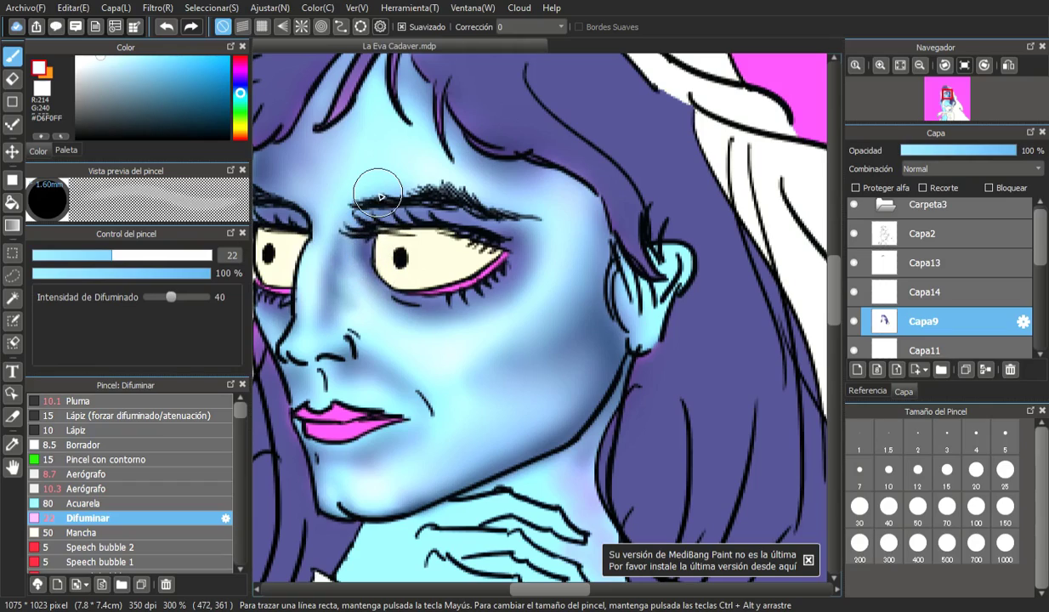
- Darken the skin around the near eye with the Aerógrafo using #020022 at size 9.9, 5% opacity
{"action": "left_click", "coordinate": [220, 125]}
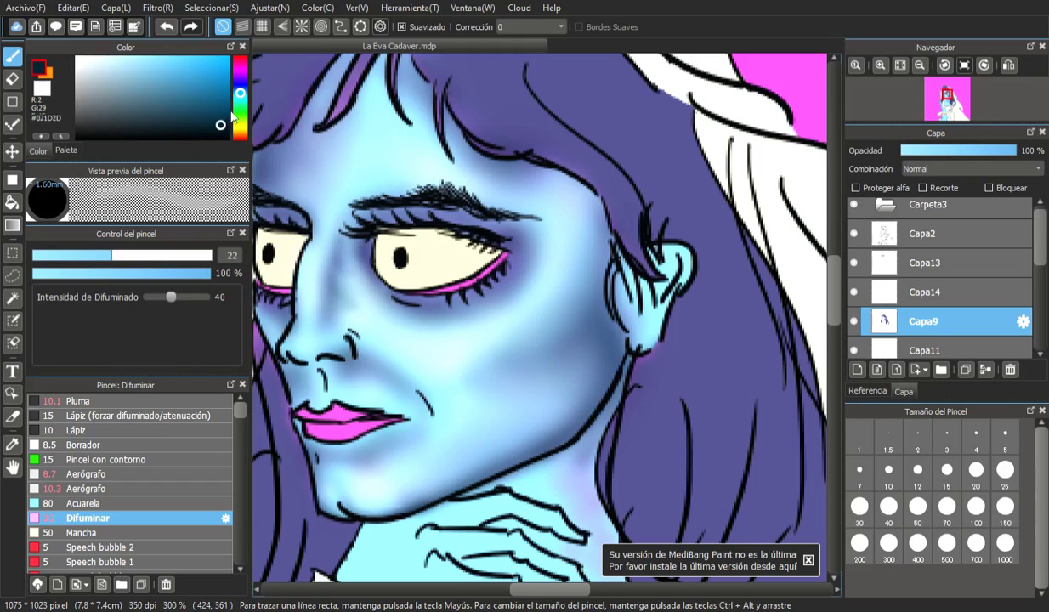
{"action": "left_click", "coordinate": [241, 82]}
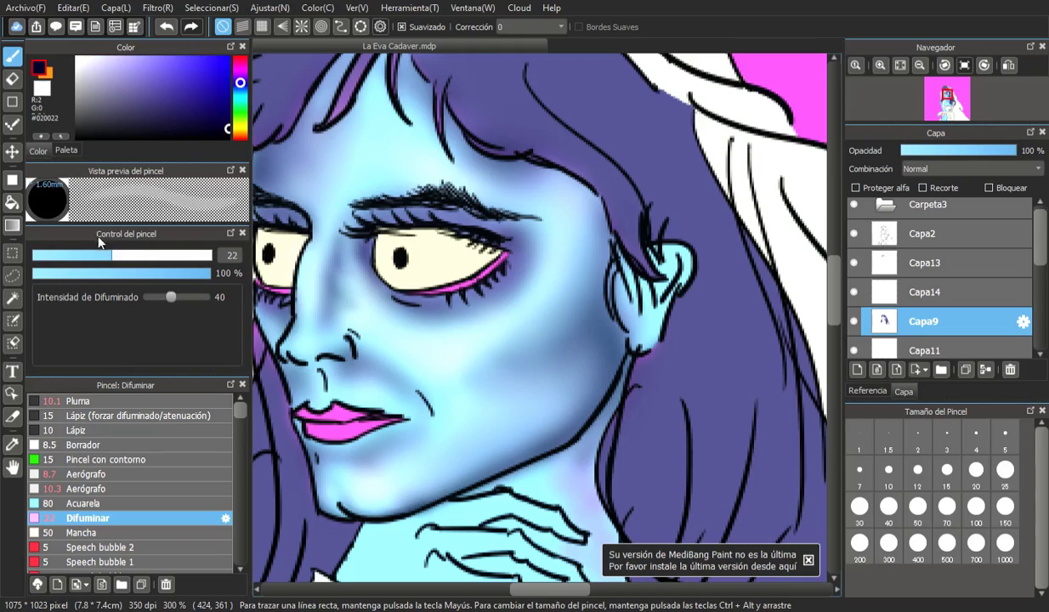
{"action": "left_click_drag", "start_coordinate": [99, 254], "coordinate": [65, 256]}
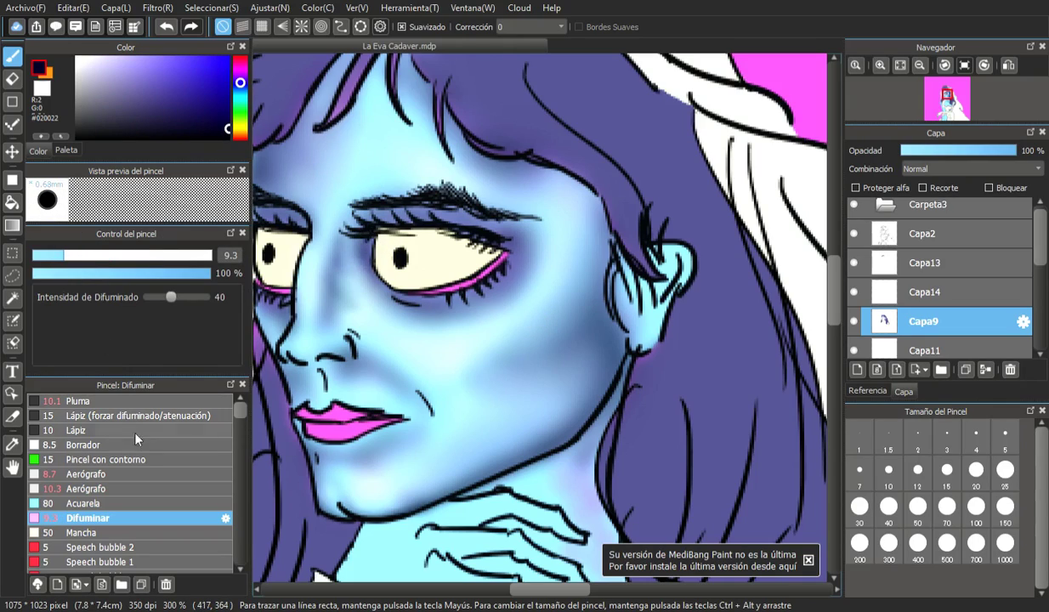
{"action": "left_click", "coordinate": [135, 475]}
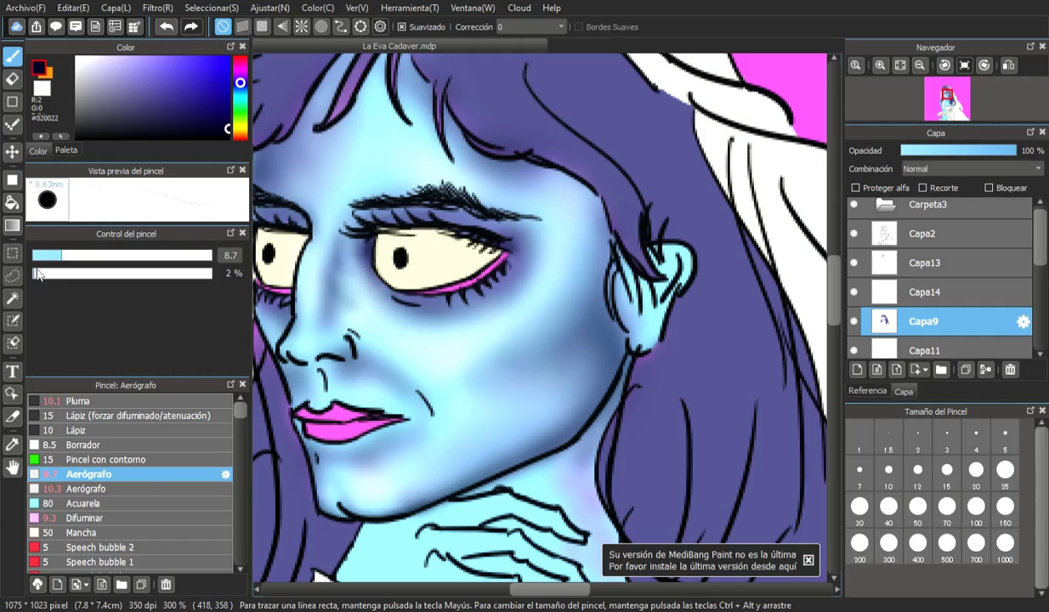
{"action": "left_click_drag", "start_coordinate": [72, 257], "coordinate": [76, 257]}
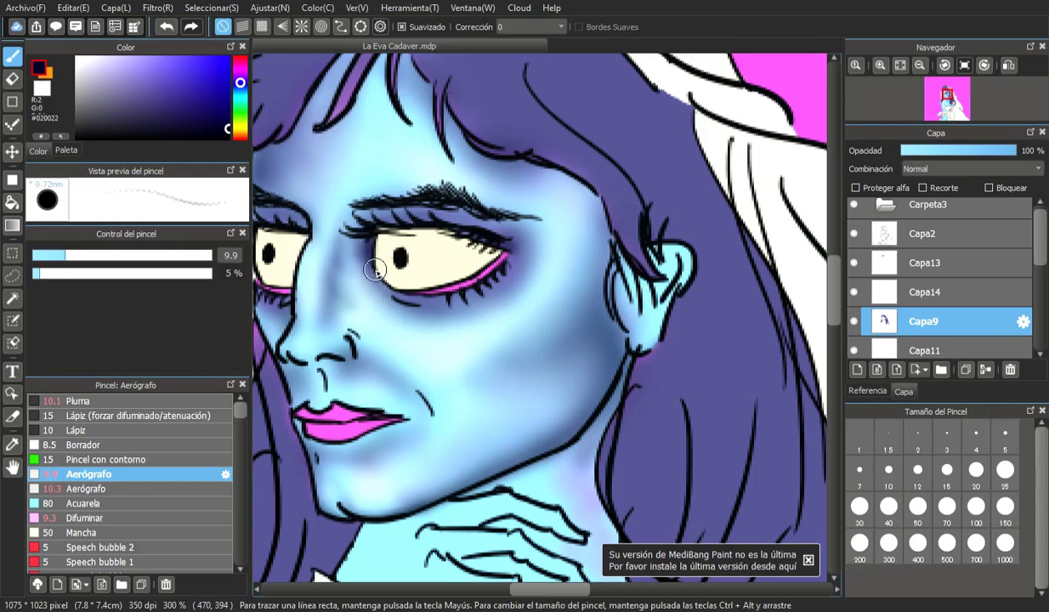
{"action": "mouse_move", "coordinate": [391, 213]}
{"action": "left_mouse_down"}
{"action": "mouse_move", "coordinate": [478, 218]}
{"action": "mouse_move", "coordinate": [441, 220]}
{"action": "mouse_move", "coordinate": [515, 238]}
{"action": "mouse_move", "coordinate": [485, 231]}
{"action": "mouse_move", "coordinate": [507, 263]}
{"action": "mouse_move", "coordinate": [448, 293]}
{"action": "mouse_move", "coordinate": [498, 277]}
{"action": "mouse_move", "coordinate": [428, 299]}
{"action": "mouse_move", "coordinate": [496, 266]}
{"action": "mouse_move", "coordinate": [431, 301]}
{"action": "mouse_move", "coordinate": [474, 280]}
{"action": "mouse_move", "coordinate": [415, 294]}
{"action": "mouse_move", "coordinate": [490, 265]}
{"action": "mouse_move", "coordinate": [412, 286]}
{"action": "mouse_move", "coordinate": [511, 264]}
{"action": "mouse_move", "coordinate": [453, 280]}
{"action": "left_mouse_up"}
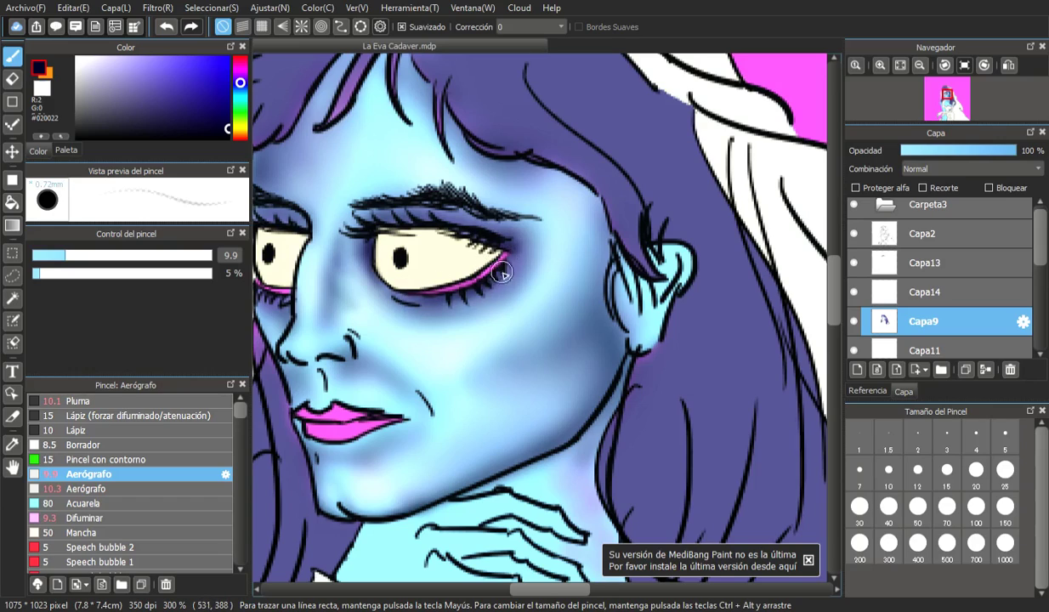
- Deepen the upper eyelid shading on both eyes with the Aerógrafo using #020022 and #120C59 at size 9.9, 5% opacity
{"action": "left_click_drag", "start_coordinate": [554, 595], "coordinate": [543, 596]}
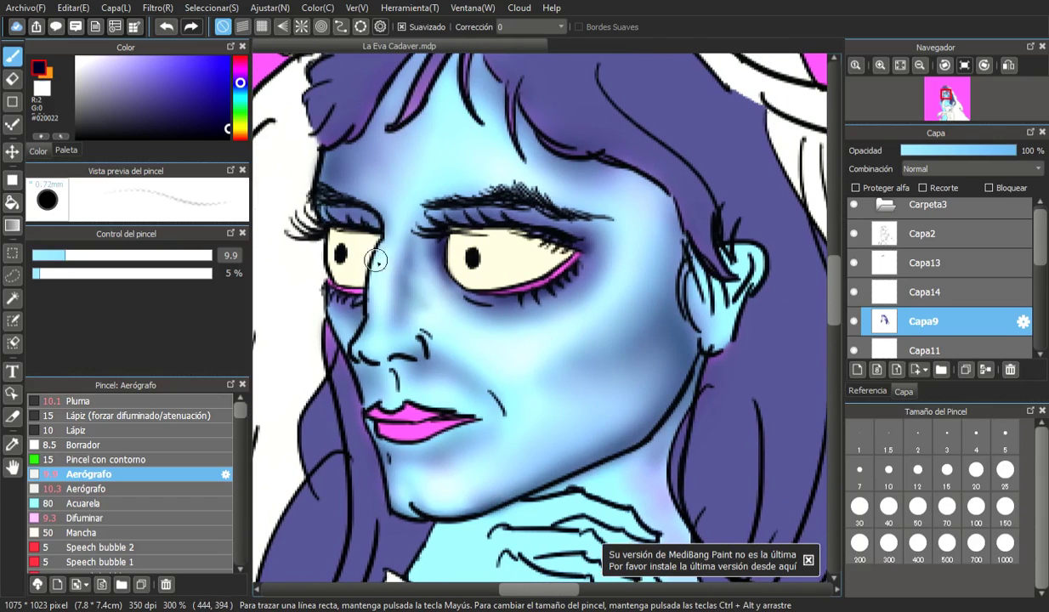
{"action": "mouse_move", "coordinate": [328, 209]}
{"action": "left_mouse_down"}
{"action": "mouse_move", "coordinate": [374, 227]}
{"action": "mouse_move", "coordinate": [320, 217]}
{"action": "mouse_move", "coordinate": [352, 231]}
{"action": "mouse_move", "coordinate": [360, 213]}
{"action": "mouse_move", "coordinate": [334, 222]}
{"action": "mouse_move", "coordinate": [375, 228]}
{"action": "mouse_move", "coordinate": [329, 216]}
{"action": "mouse_move", "coordinate": [383, 221]}
{"action": "mouse_move", "coordinate": [323, 221]}
{"action": "mouse_move", "coordinate": [319, 204]}
{"action": "mouse_move", "coordinate": [325, 217]}
{"action": "mouse_move", "coordinate": [366, 203]}
{"action": "mouse_move", "coordinate": [502, 247]}
{"action": "mouse_move", "coordinate": [460, 223]}
{"action": "mouse_move", "coordinate": [511, 226]}
{"action": "mouse_move", "coordinate": [446, 218]}
{"action": "mouse_move", "coordinate": [612, 243]}
{"action": "mouse_move", "coordinate": [528, 311]}
{"action": "mouse_move", "coordinate": [509, 304]}
{"action": "mouse_move", "coordinate": [618, 213]}
{"action": "mouse_move", "coordinate": [528, 223]}
{"action": "left_mouse_up"}
{"action": "left_click", "coordinate": [86, 57]}
{"action": "left_click", "coordinate": [159, 57]}
{"action": "left_click", "coordinate": [208, 111]}
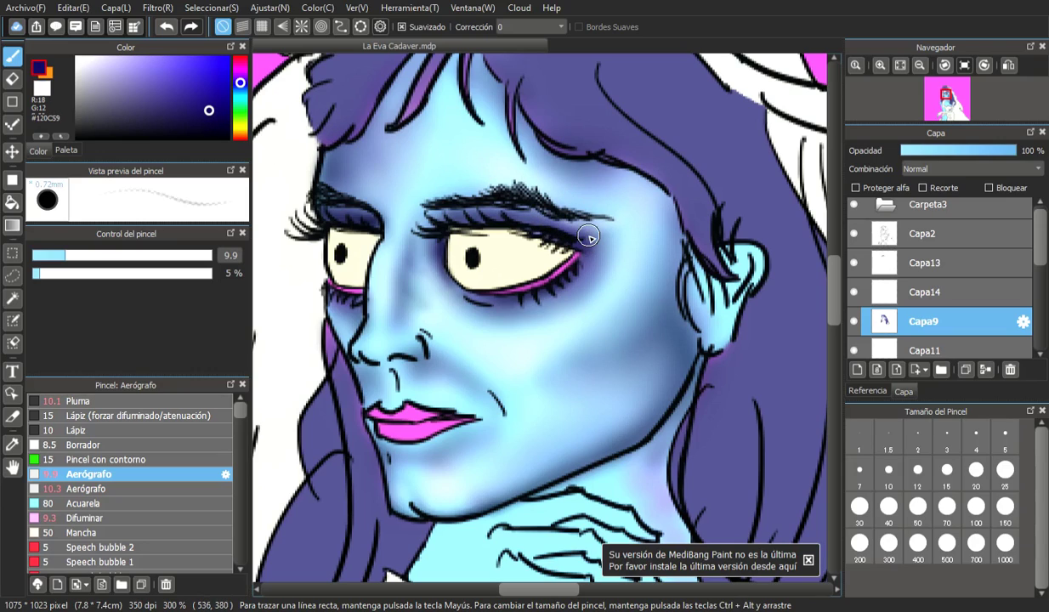
- Review the darkened eye and face shading against the whole bride illustration
{"action": "scroll", "coordinate": [588, 236], "scroll_direction": "down", "scroll_amount": 2}
{"action": "scroll", "coordinate": [553, 272], "scroll_direction": "down", "scroll_amount": 1}
{"action": "scroll", "coordinate": [611, 250], "scroll_direction": "up", "scroll_amount": 1}
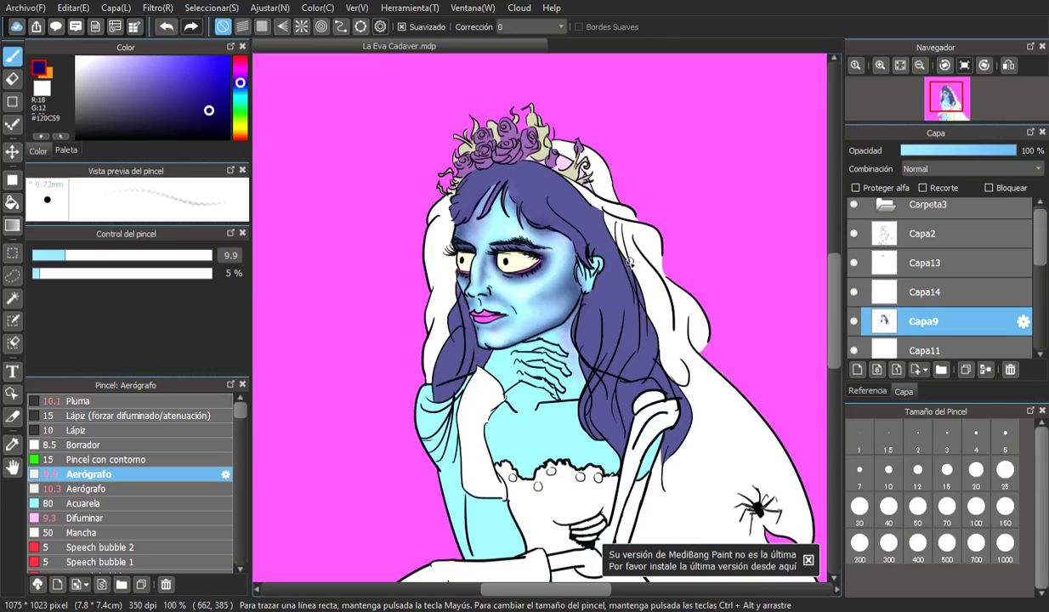
{"action": "scroll", "coordinate": [575, 269], "scroll_direction": "down", "scroll_amount": 1}
{"action": "scroll", "coordinate": [618, 288], "scroll_direction": "down", "scroll_amount": 1}
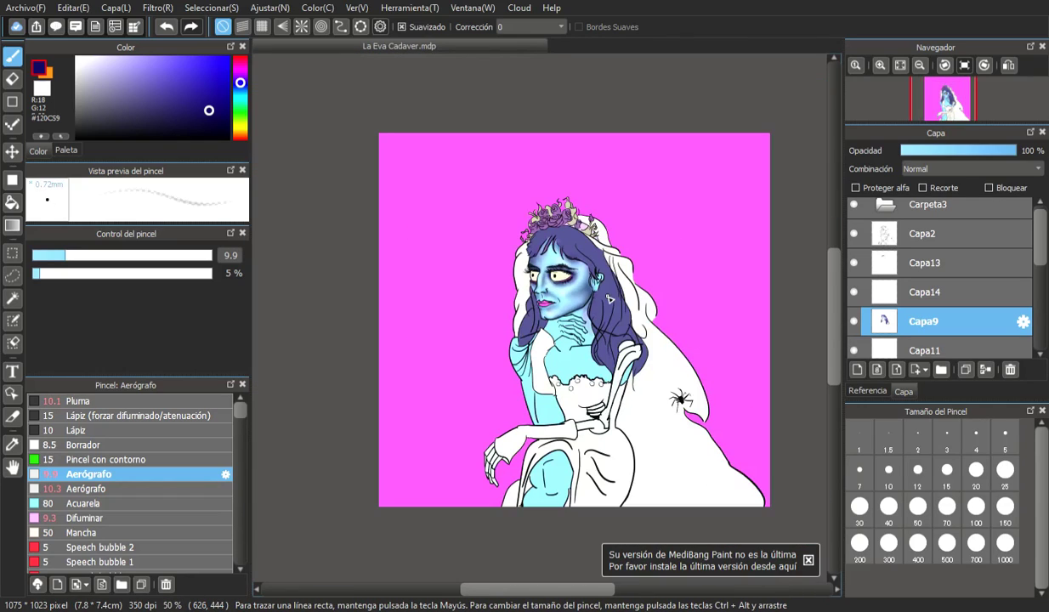
{"action": "left_click_drag", "start_coordinate": [834, 347], "coordinate": [819, 363]}
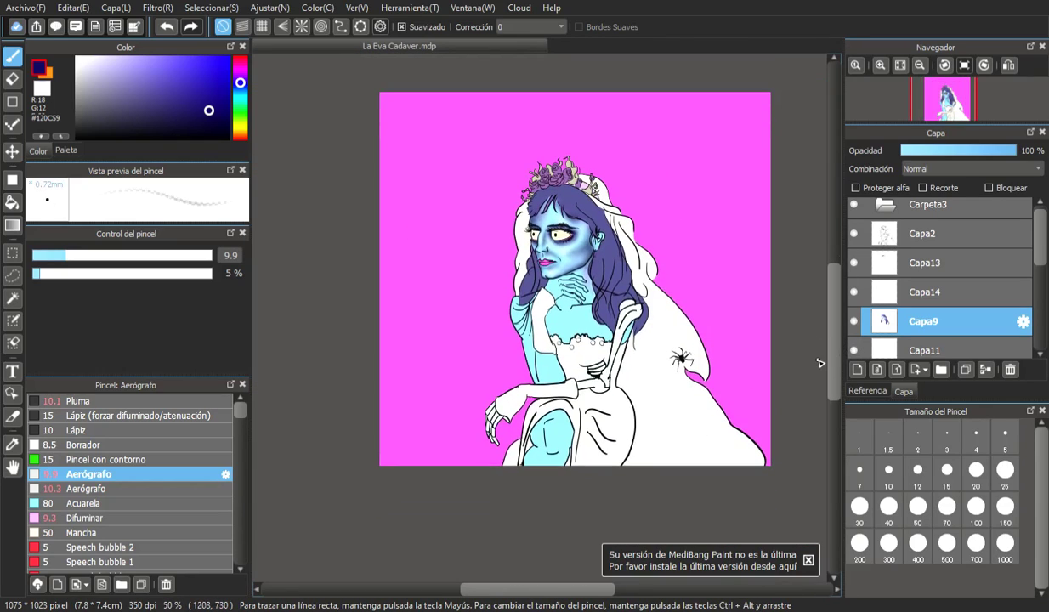